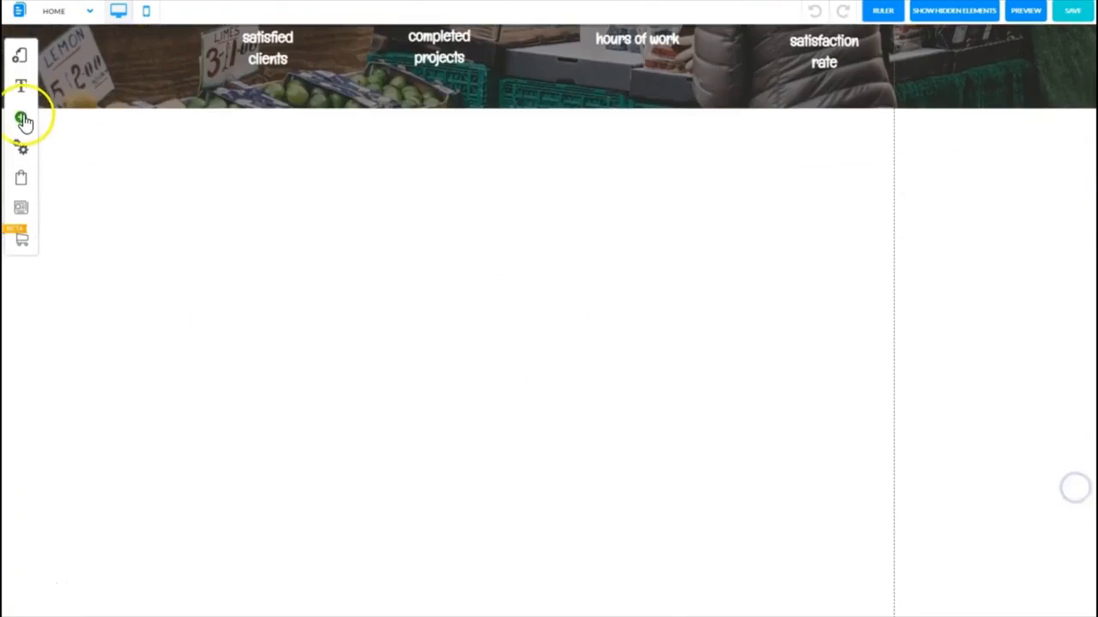
Step: Add a classic Standard (Dark Blue) banner and align its upper edge with the lower edge of the market photo banner
click(21, 116)
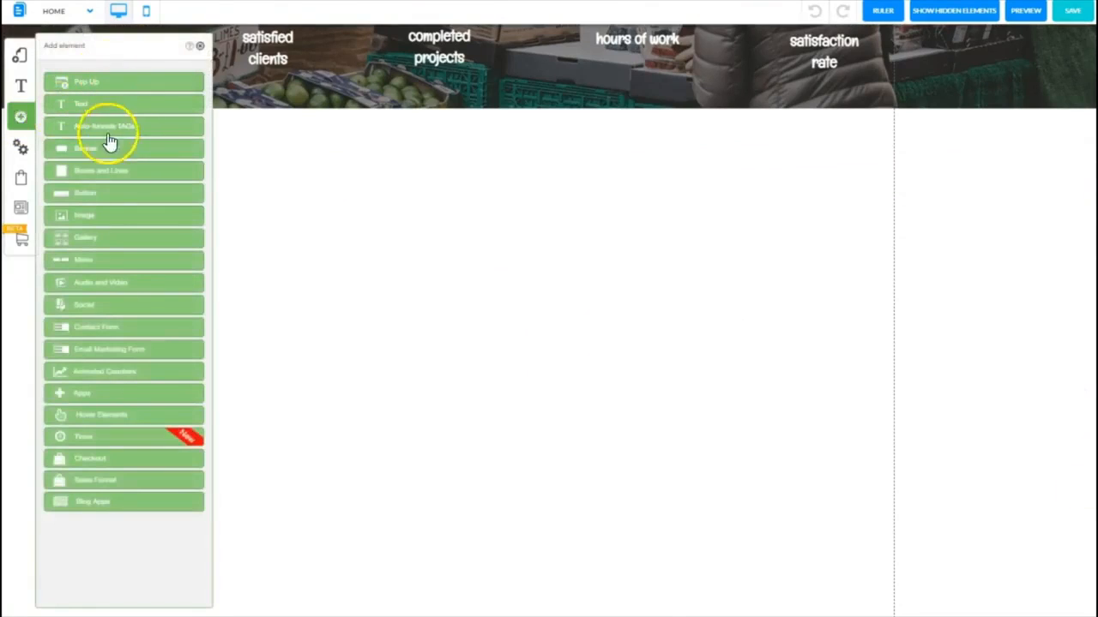
click(82, 147)
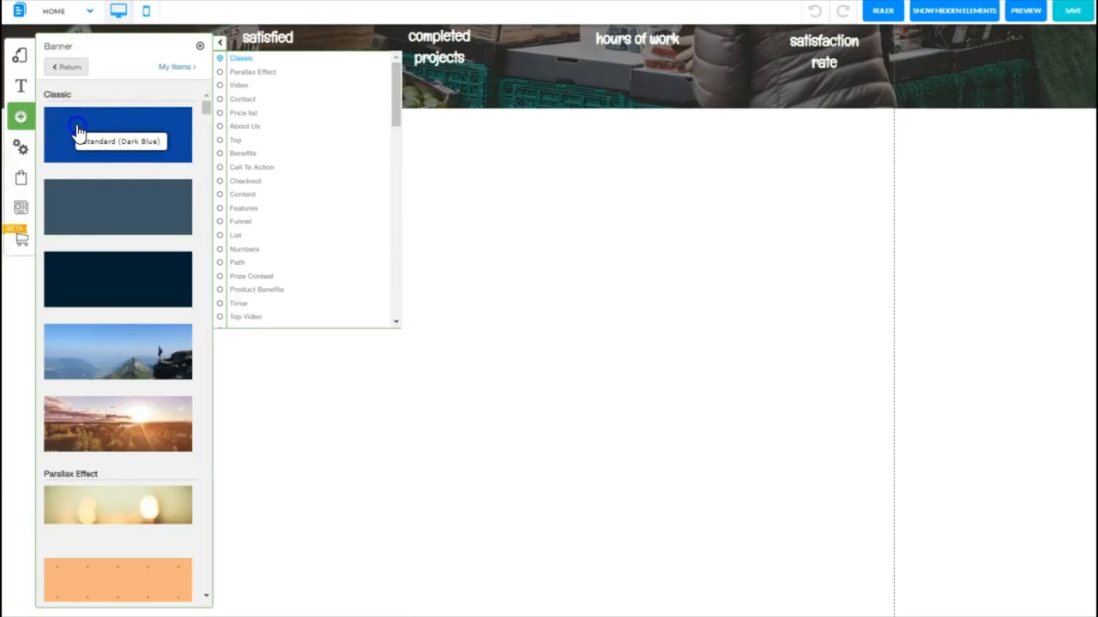
click(77, 130)
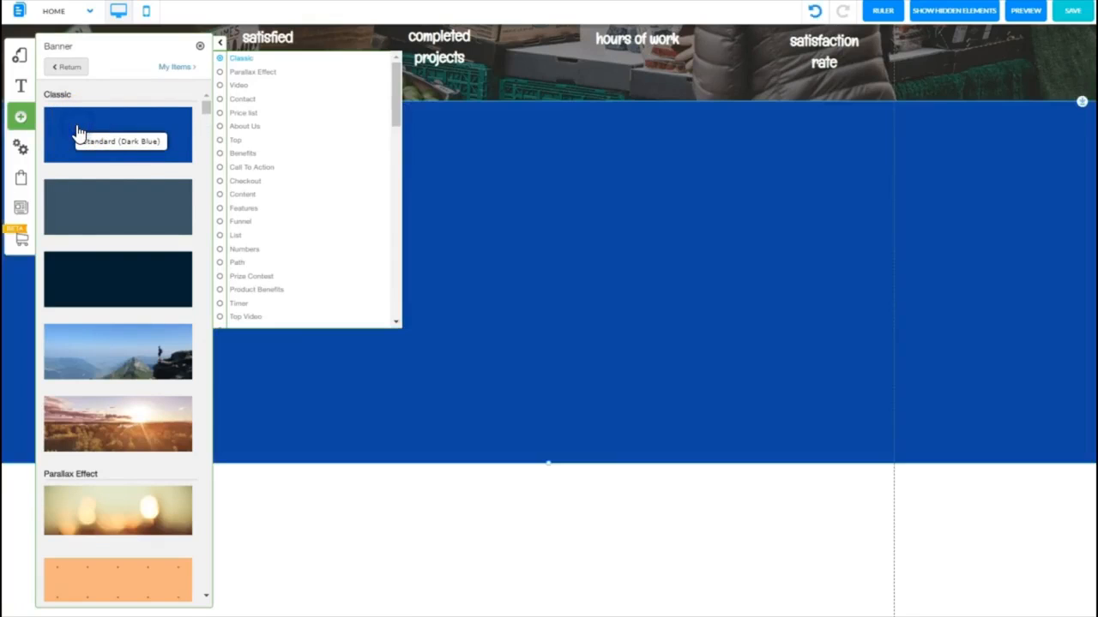
click(199, 48)
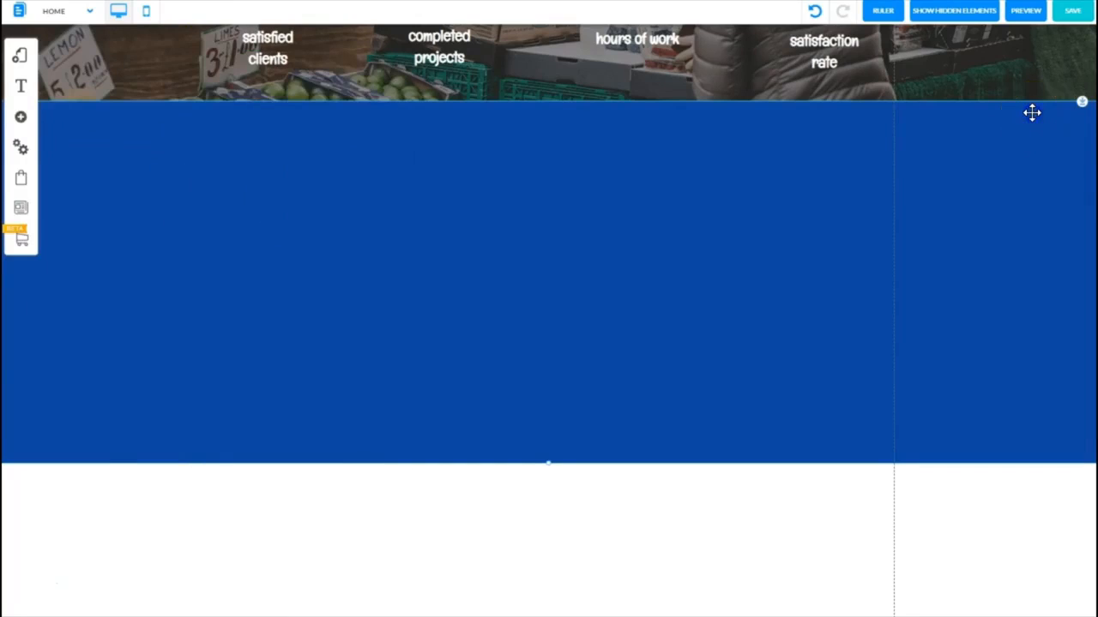
drag(1032, 112, 1078, 97)
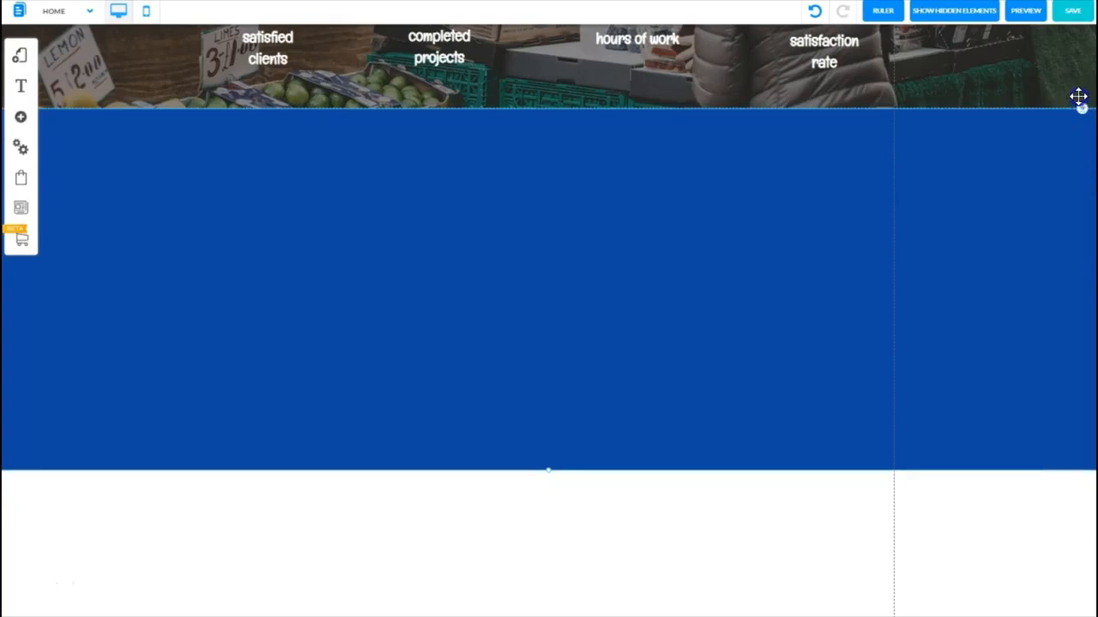
Step: Change the new dark blue banner's background color to white
click(492, 191)
click(514, 226)
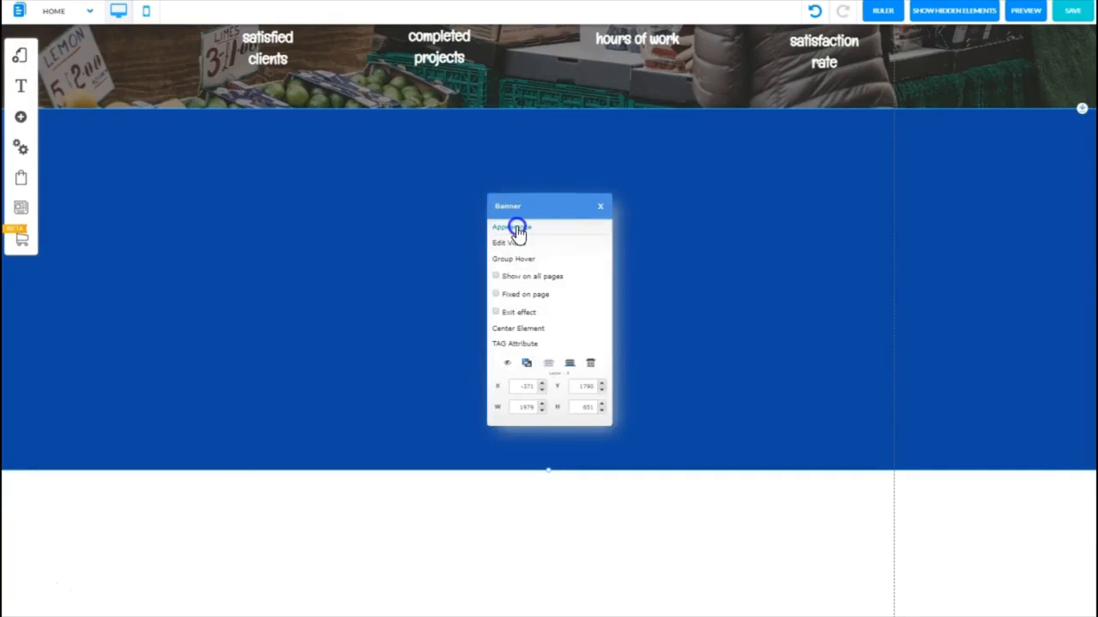
click(209, 226)
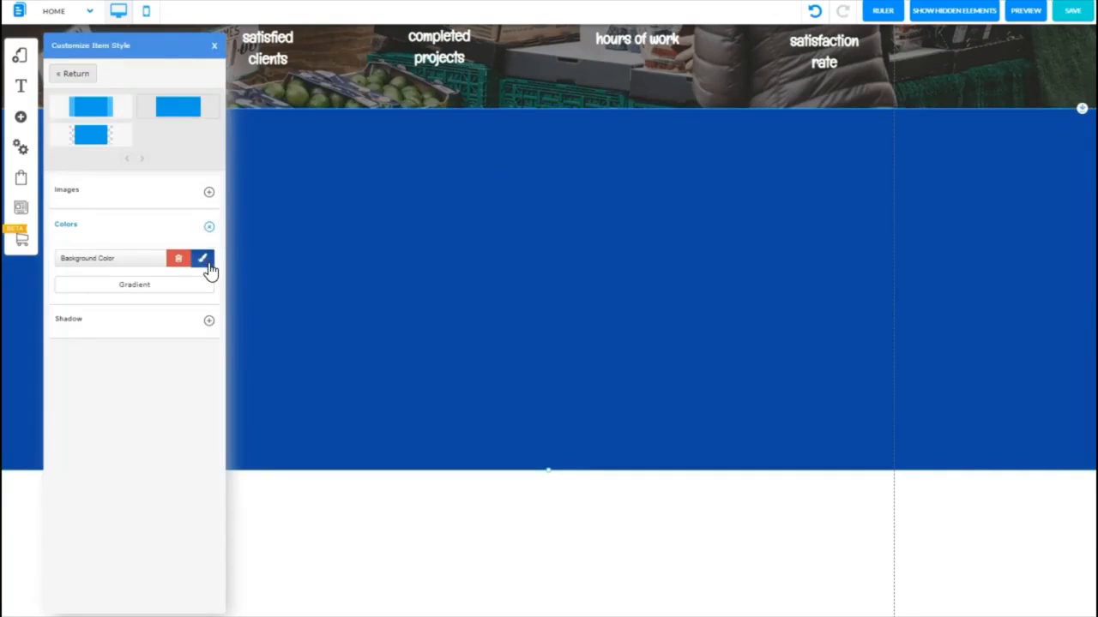
click(205, 260)
click(348, 71)
click(269, 294)
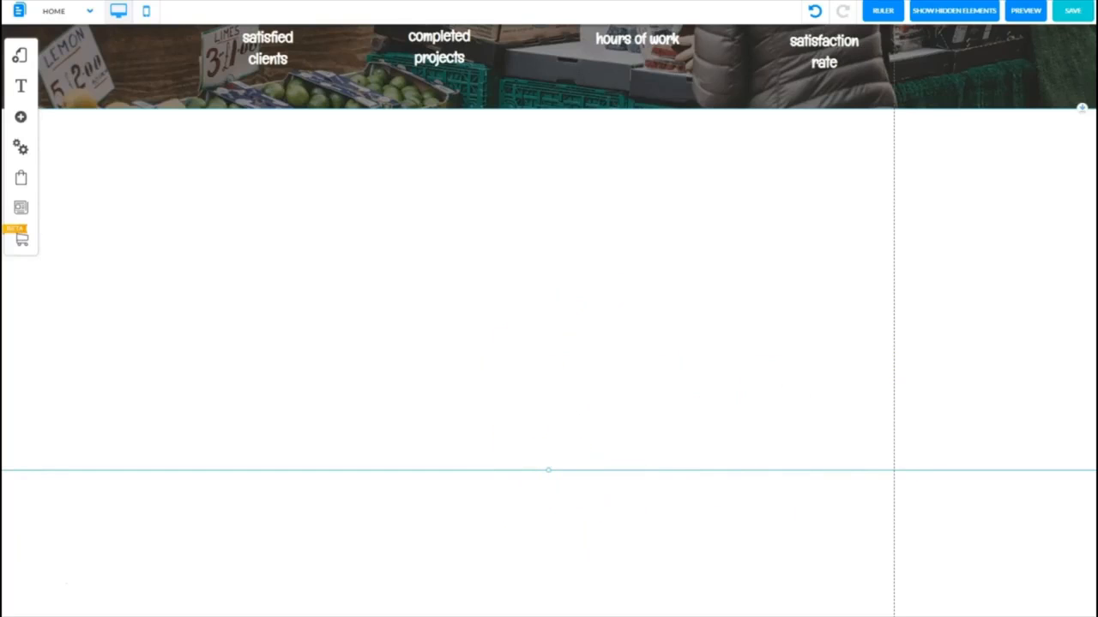
Step: Extend the white banner's lower edge down to just above the end of the page
scroll(548, 343, down, 2)
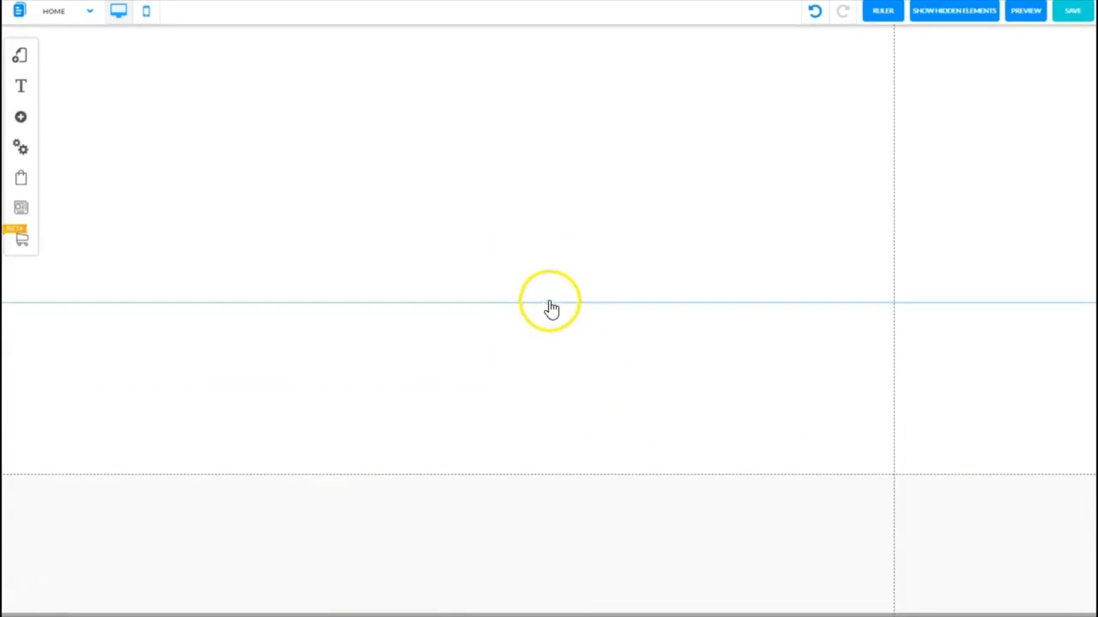
click(549, 307)
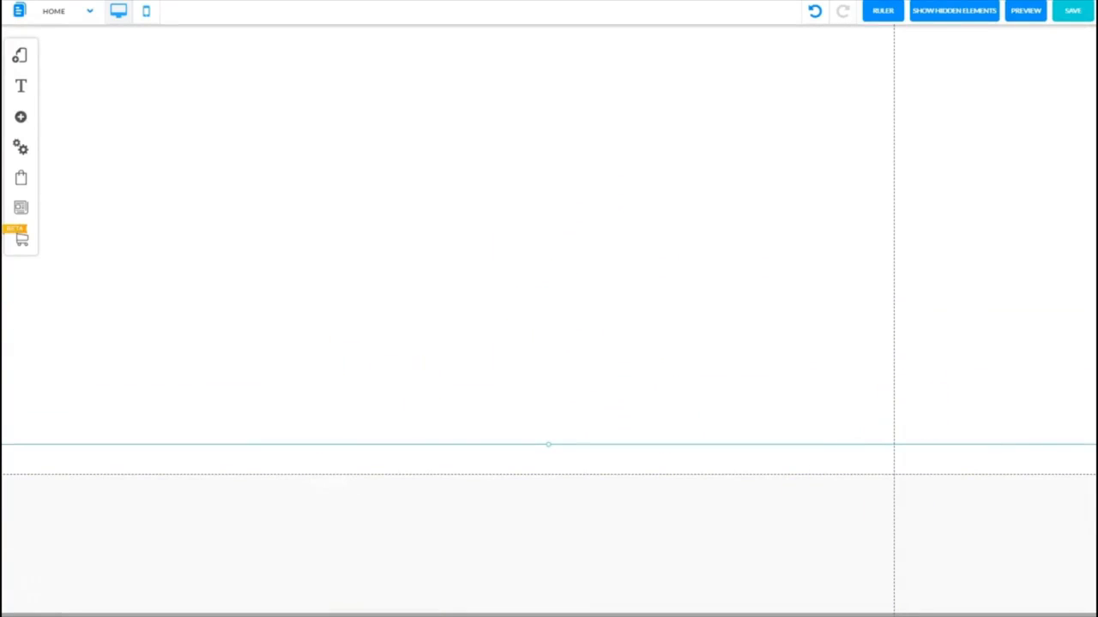
scroll(549, 321, up, 2)
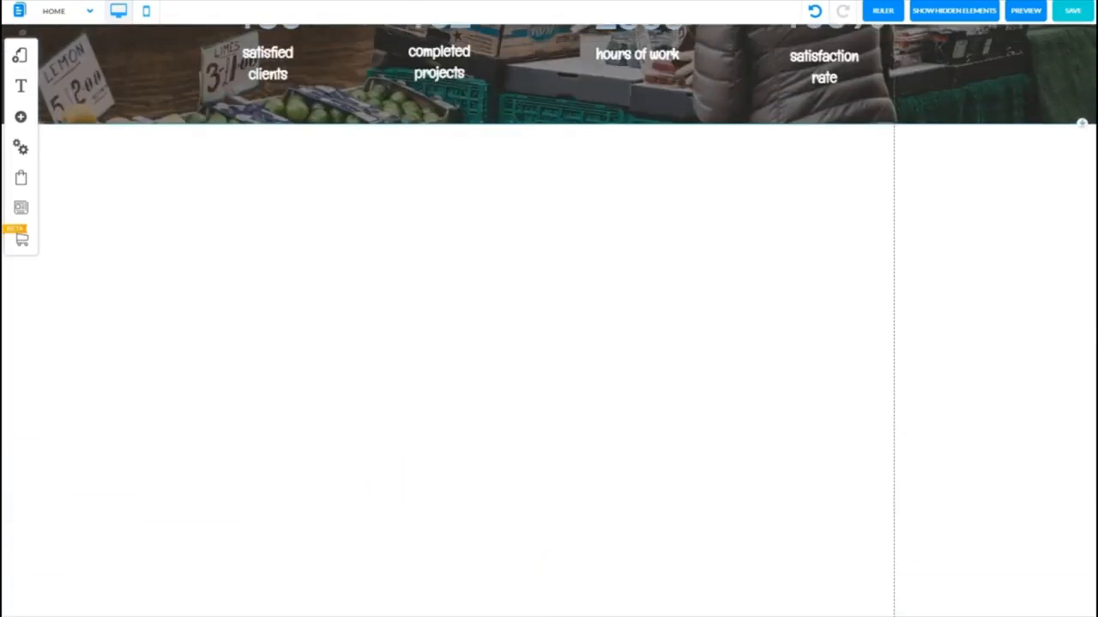
Step: Duplicate the "We are awesome at our work" heading and place the copy near the upper edge of the white banner
scroll(549, 320, down, 1)
scroll(437, 407, down, 1)
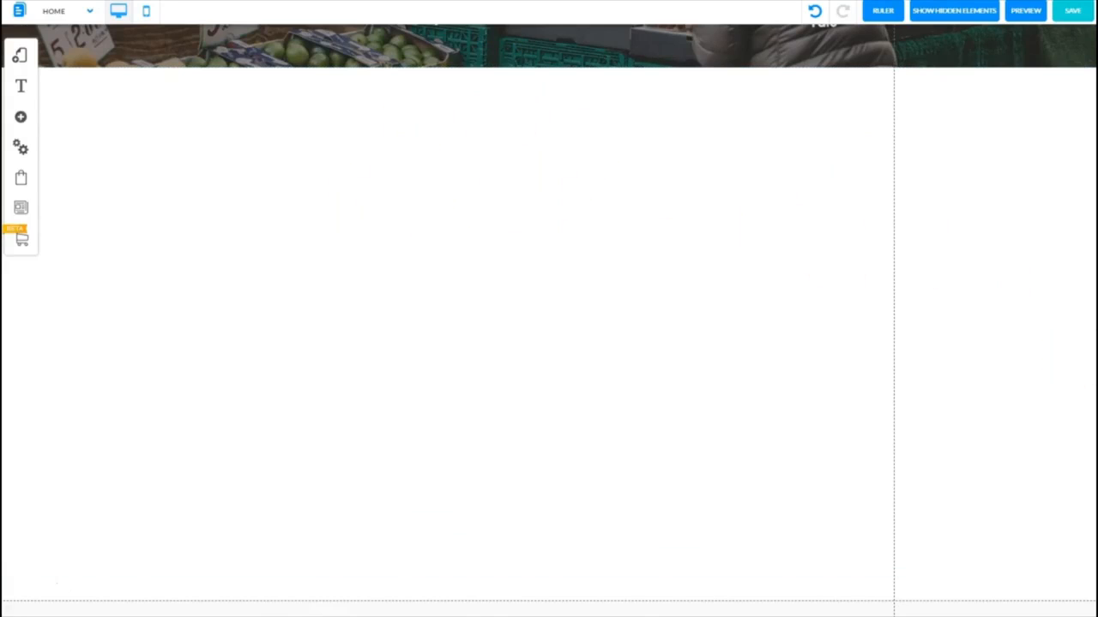
scroll(549, 171, up, 3)
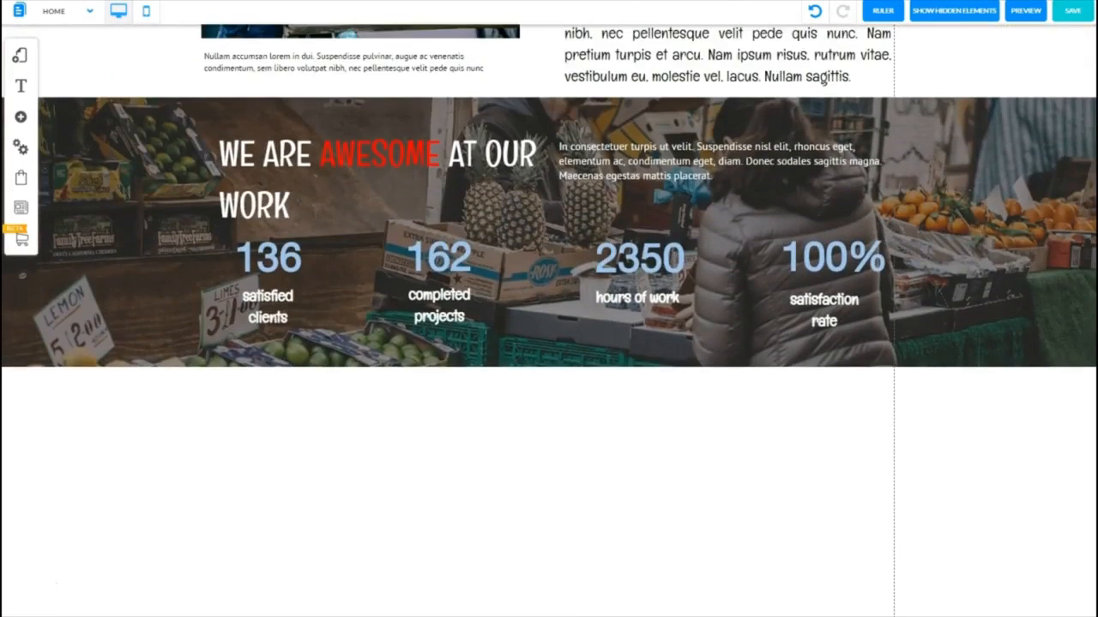
scroll(549, 309, down, 1)
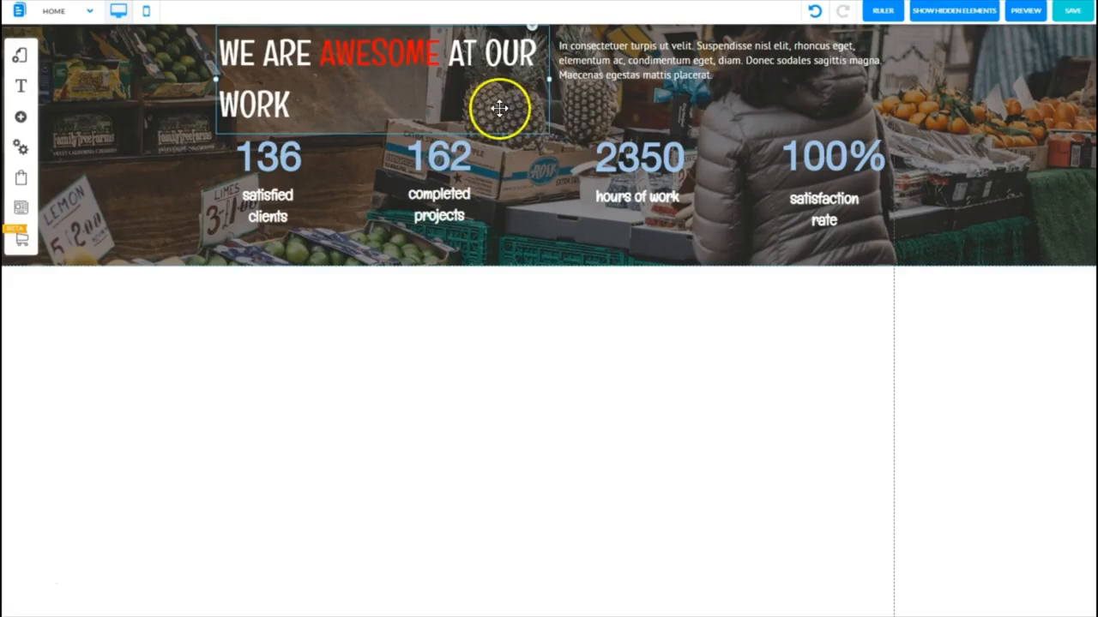
click(521, 125)
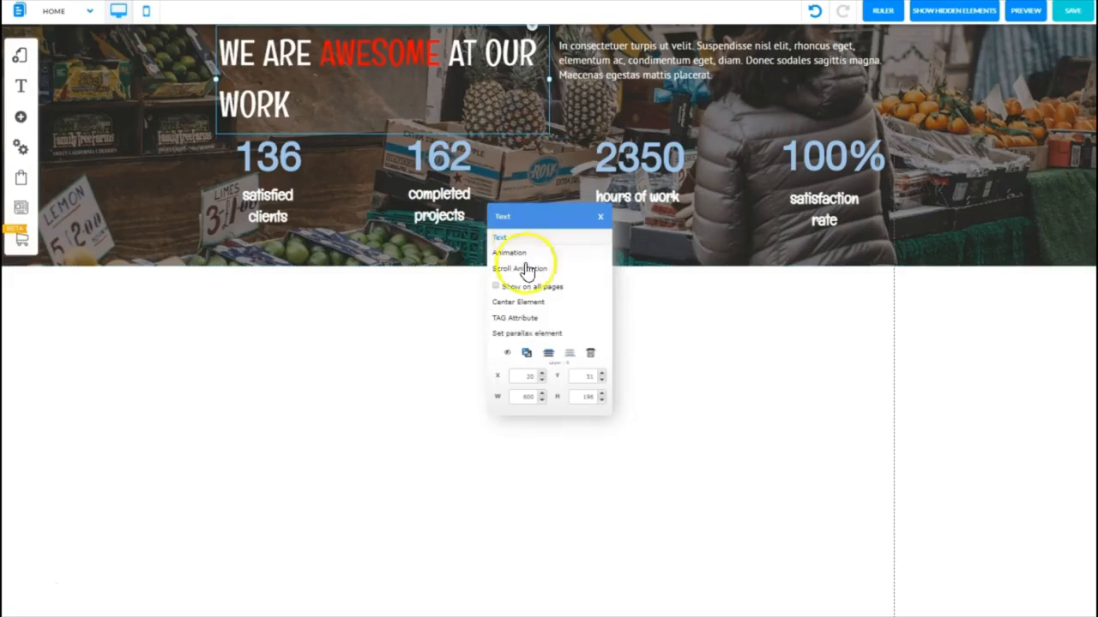
click(533, 131)
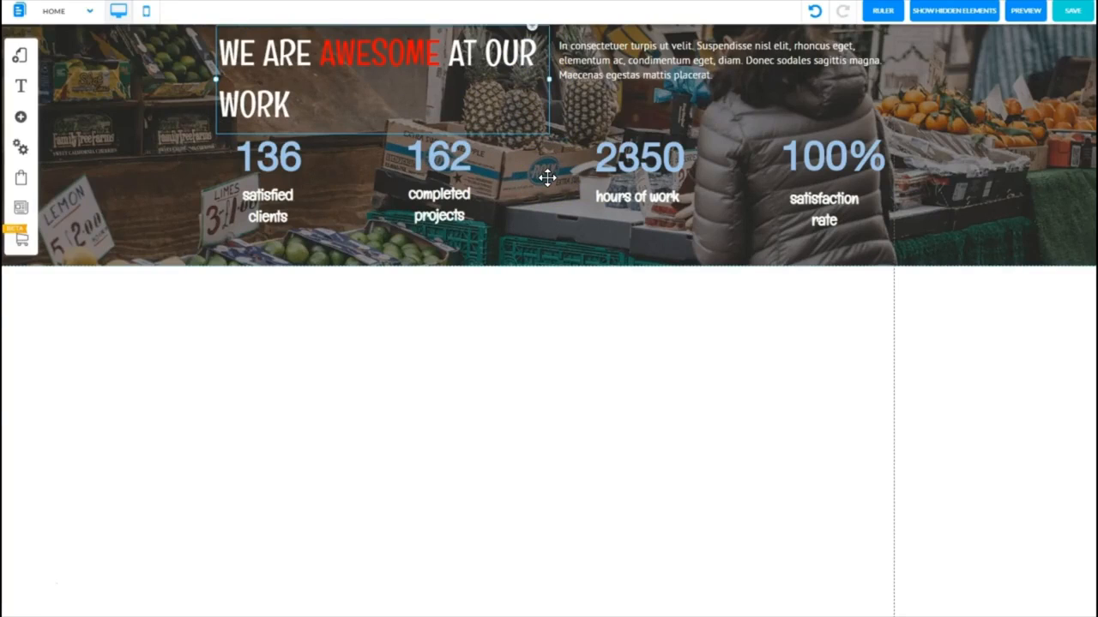
key(ctrl+v)
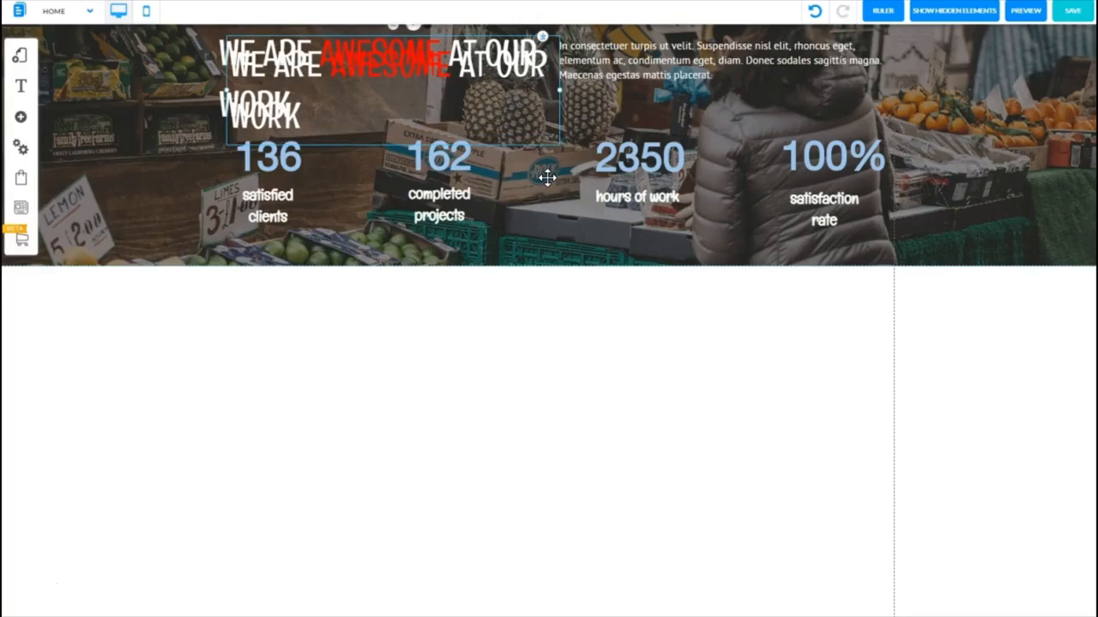
drag(352, 54, 511, 310)
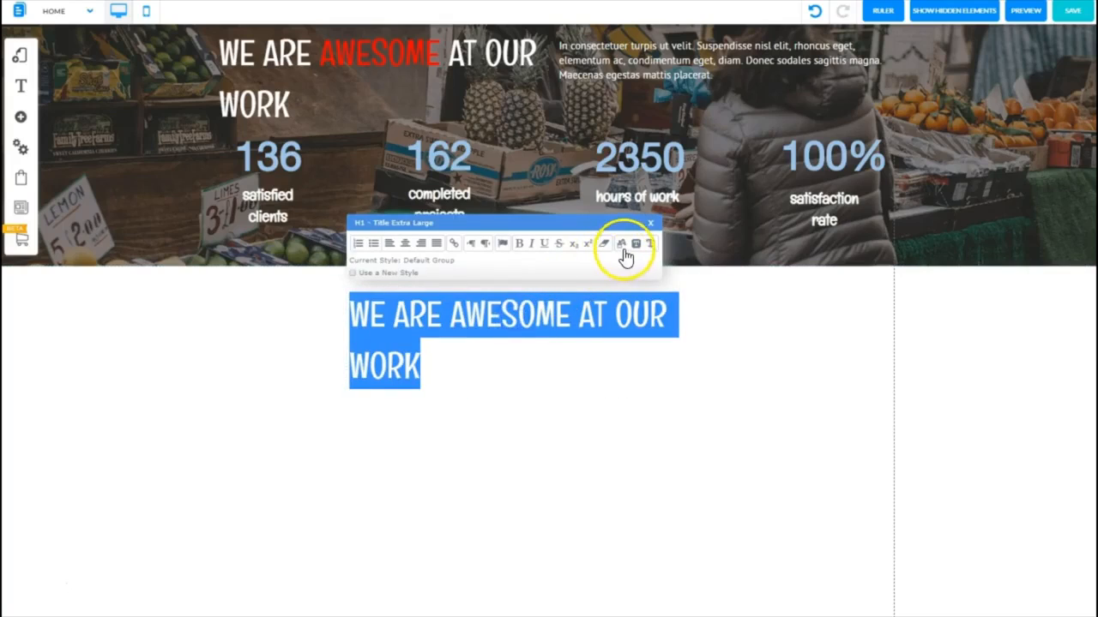
Step: Color the copied heading's text dark gray so it stands out on the white banner
click(621, 243)
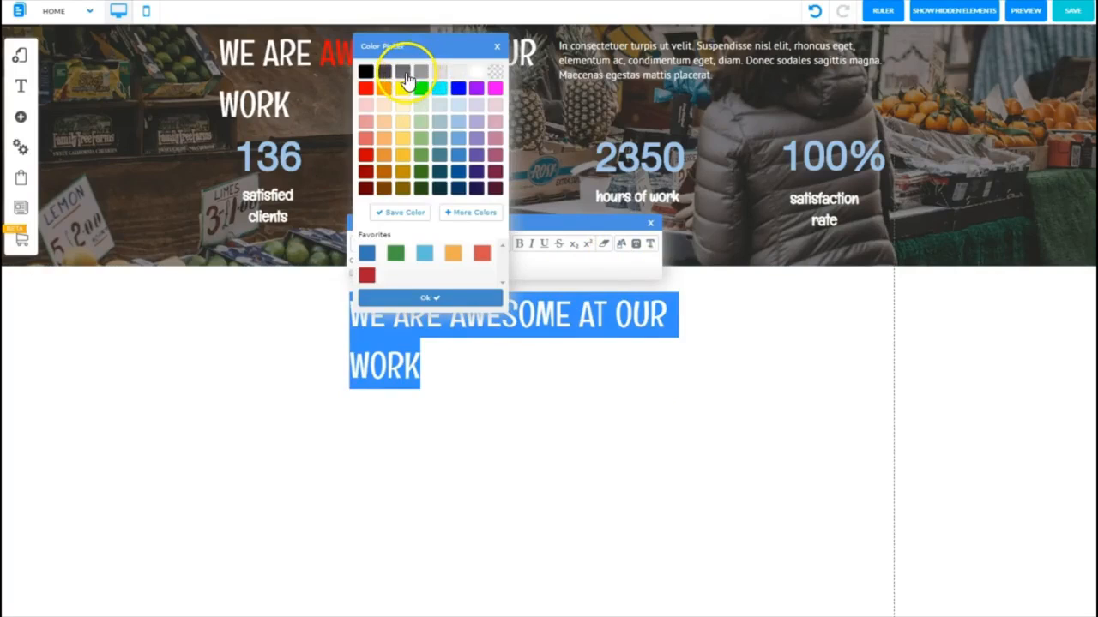
click(403, 73)
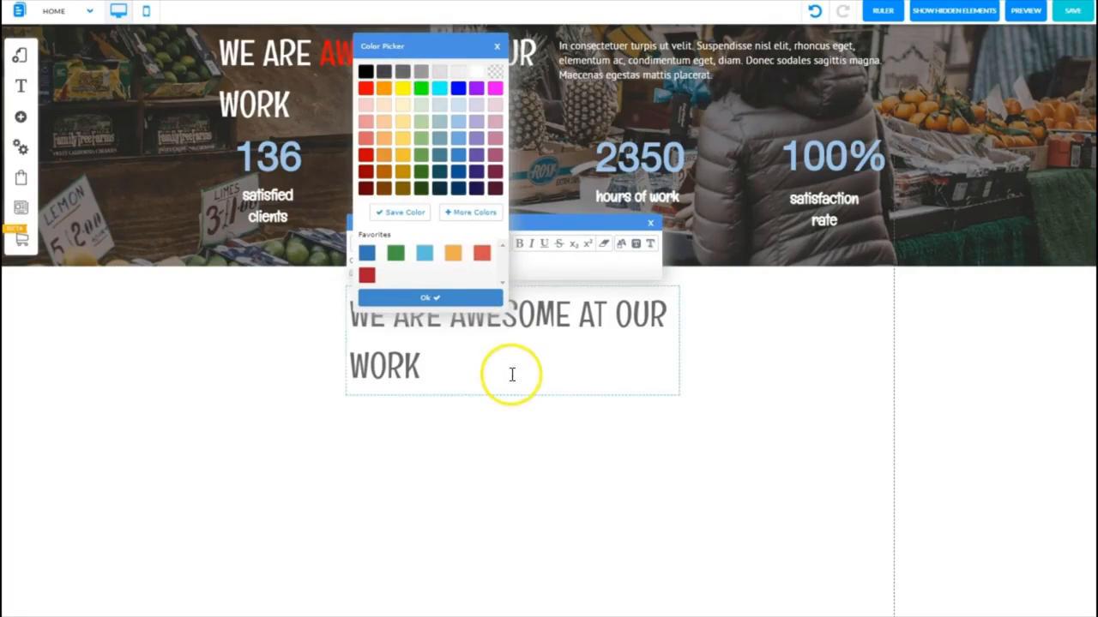
click(444, 363)
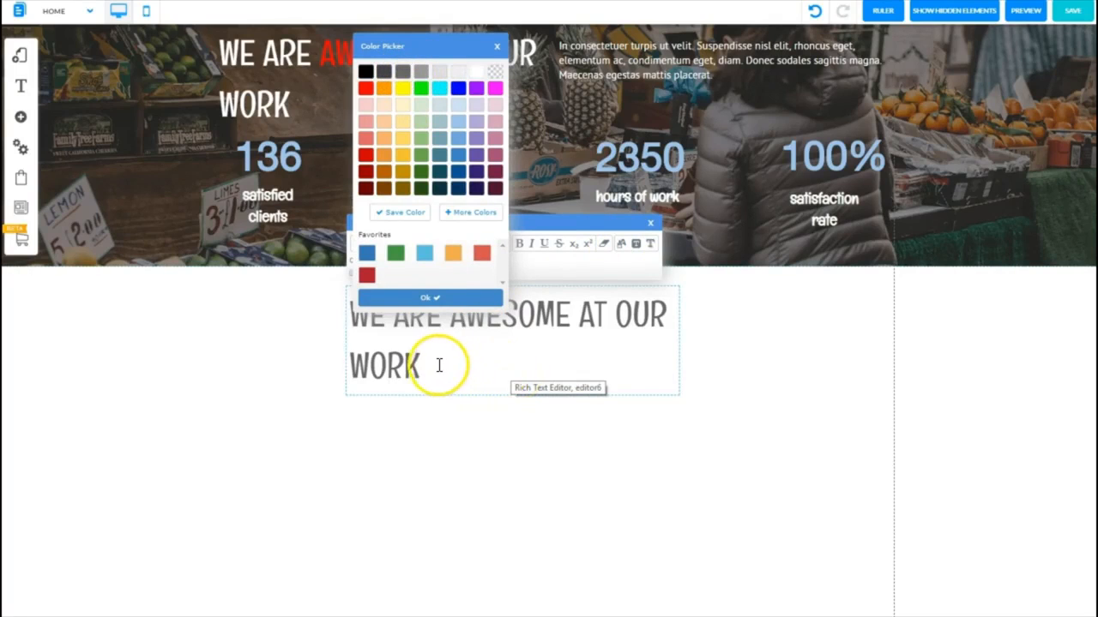
Step: Center-align the copied heading's text and make it bold
drag(439, 366, 342, 314)
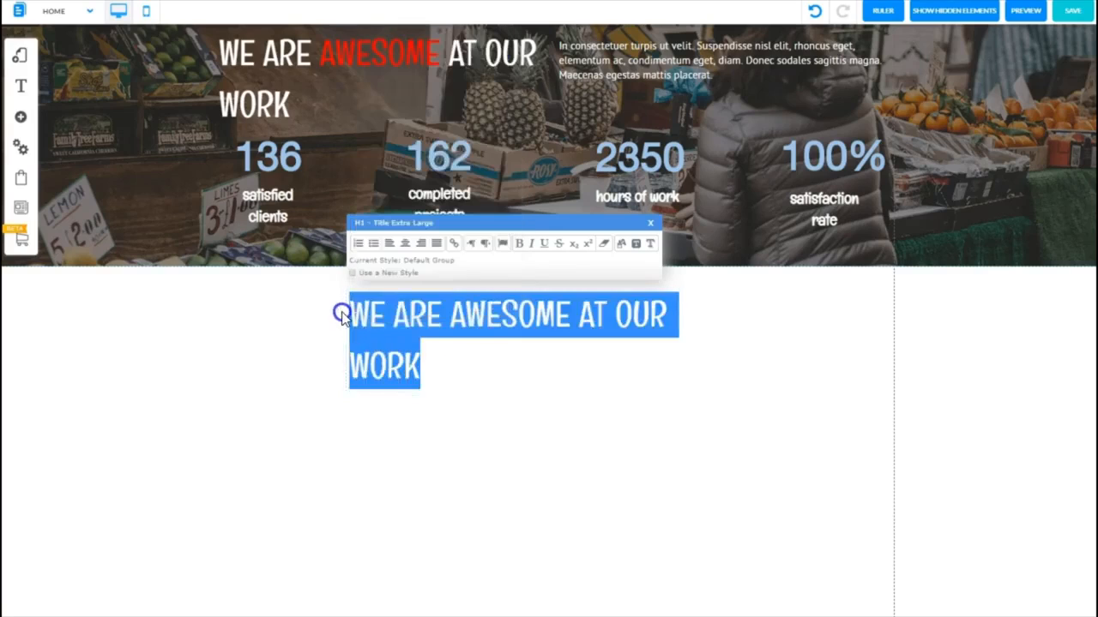
click(404, 245)
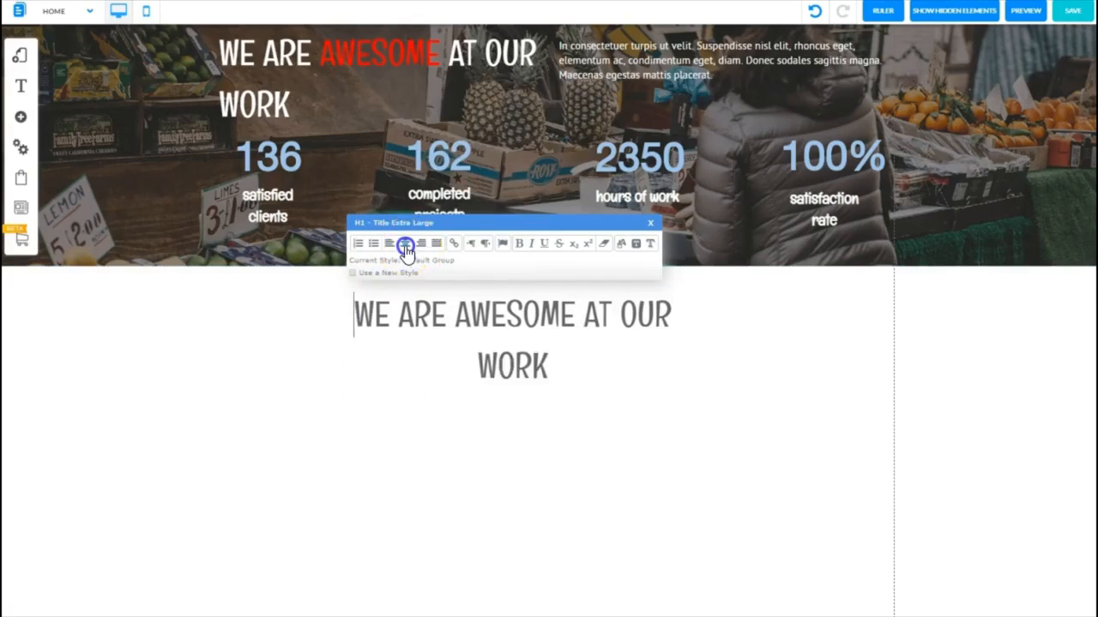
click(466, 322)
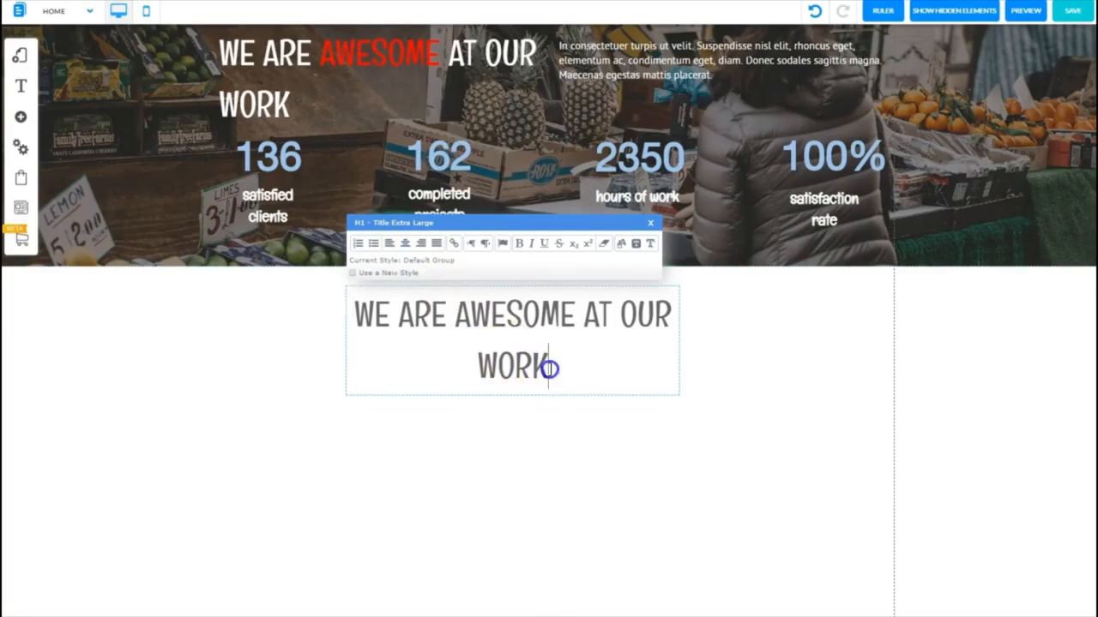
drag(549, 368, 351, 318)
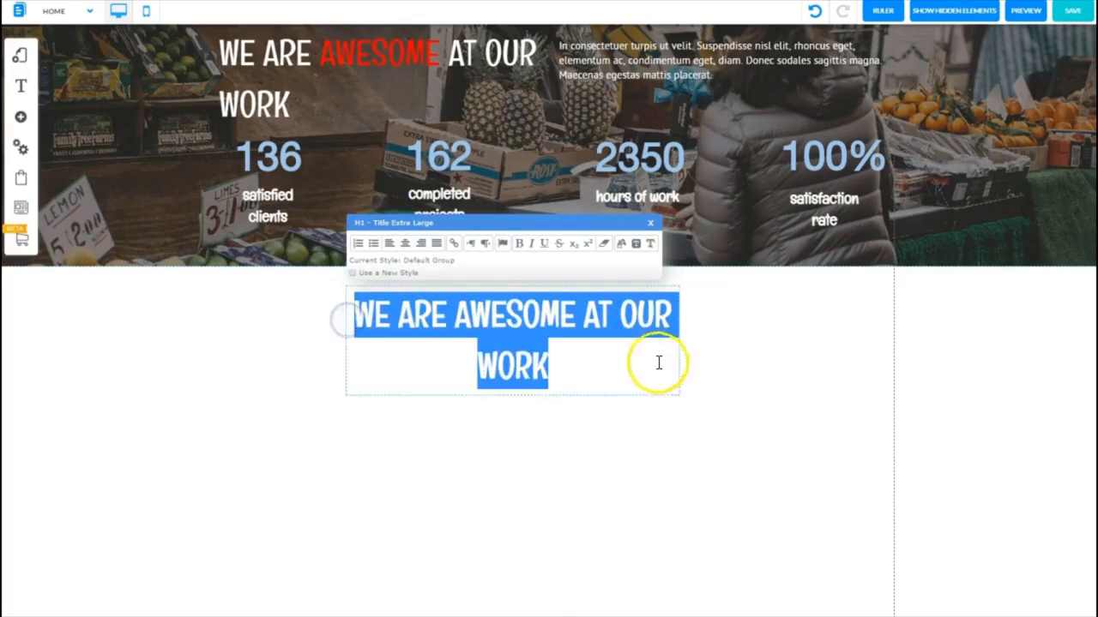
click(758, 359)
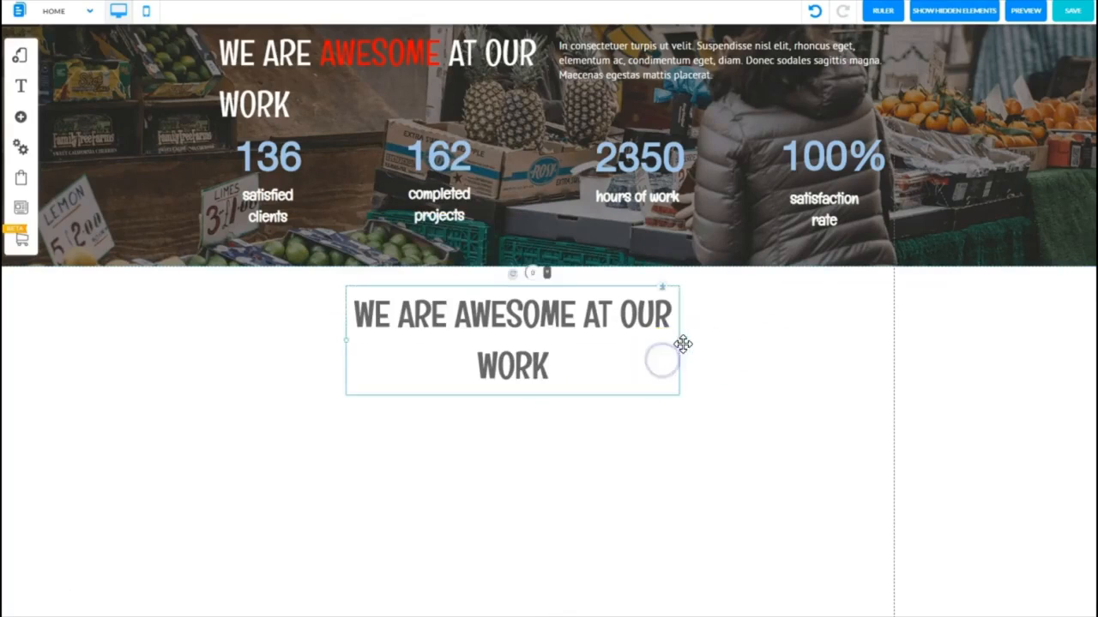
Step: Widen the copied heading's text box and replace its text with "What We Do"
click(679, 336)
drag(680, 339, 581, 415)
double_click(608, 315)
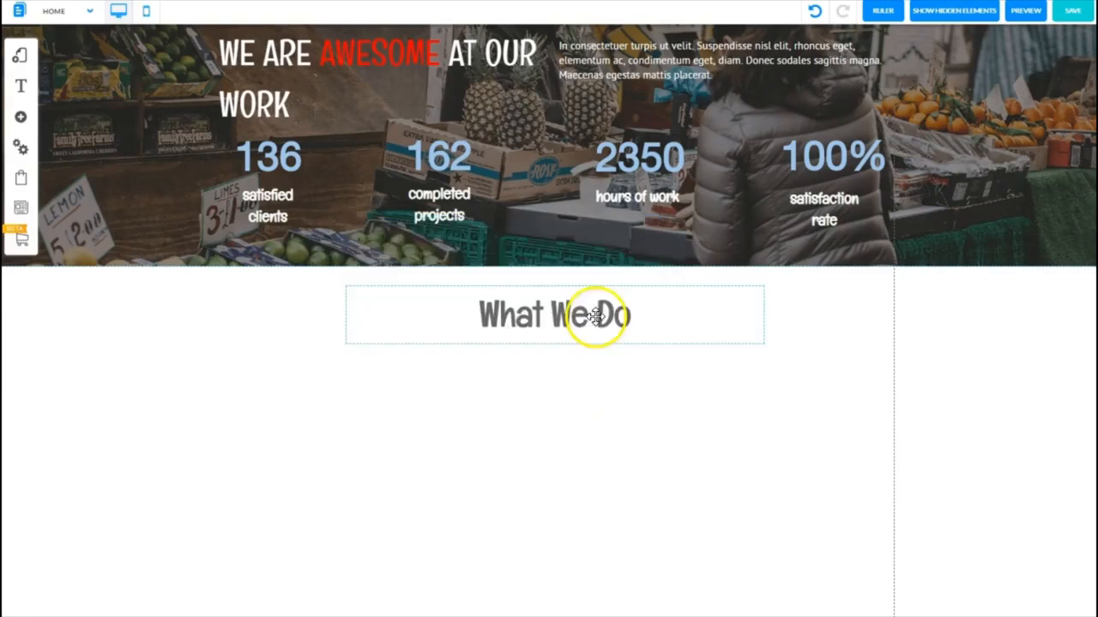
Step: Move the "What We Do" heading toward the middle and center the element on the page
drag(588, 319, 522, 313)
right_click(522, 313)
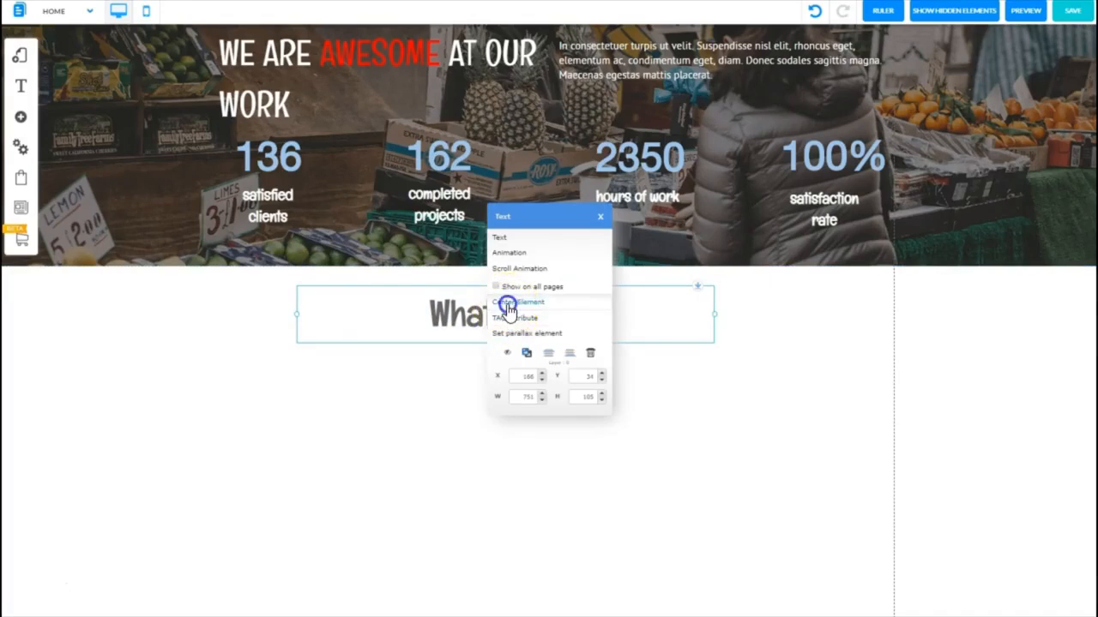
click(513, 302)
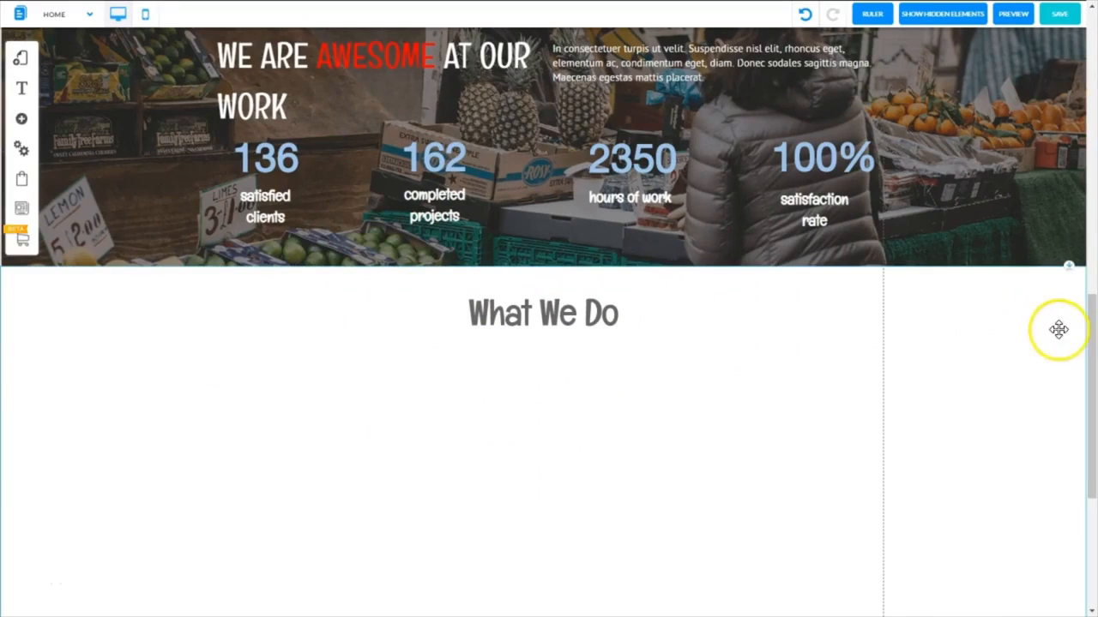
Step: Insert an outlined simple box with no fill below the "What We Do" heading and turn on the page rulers
drag(1091, 338, 1090, 401)
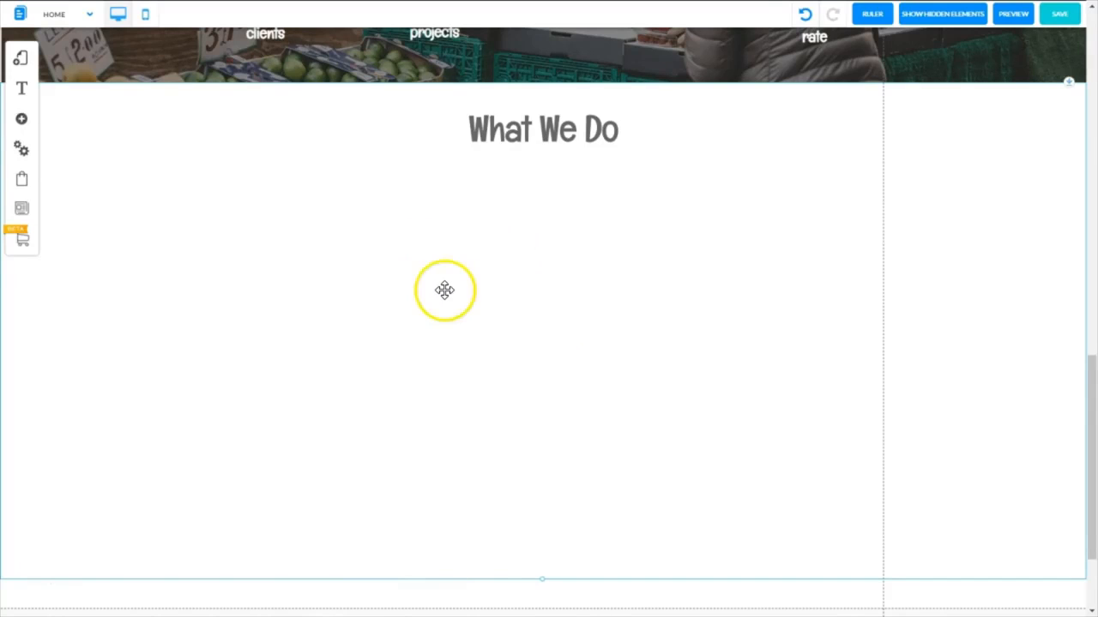
click(23, 122)
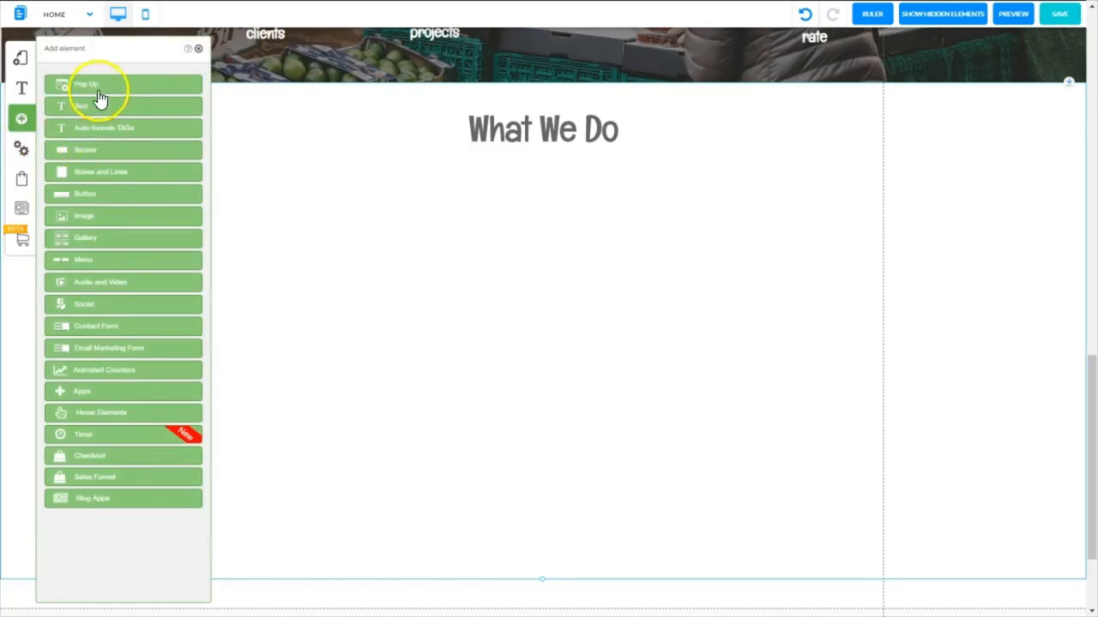
click(101, 86)
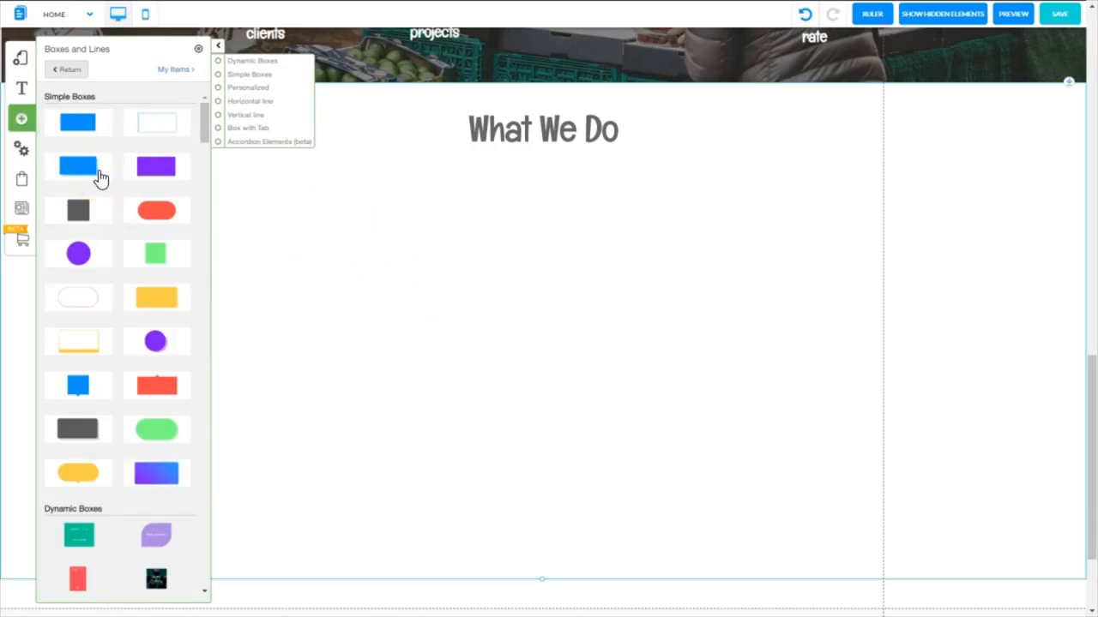
click(156, 123)
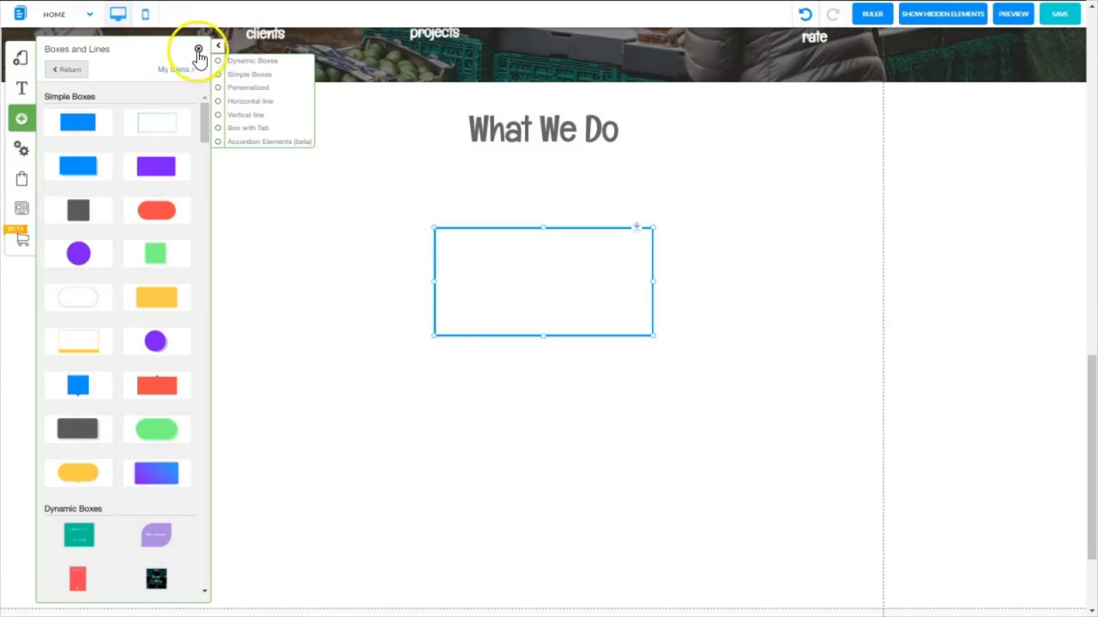
click(197, 50)
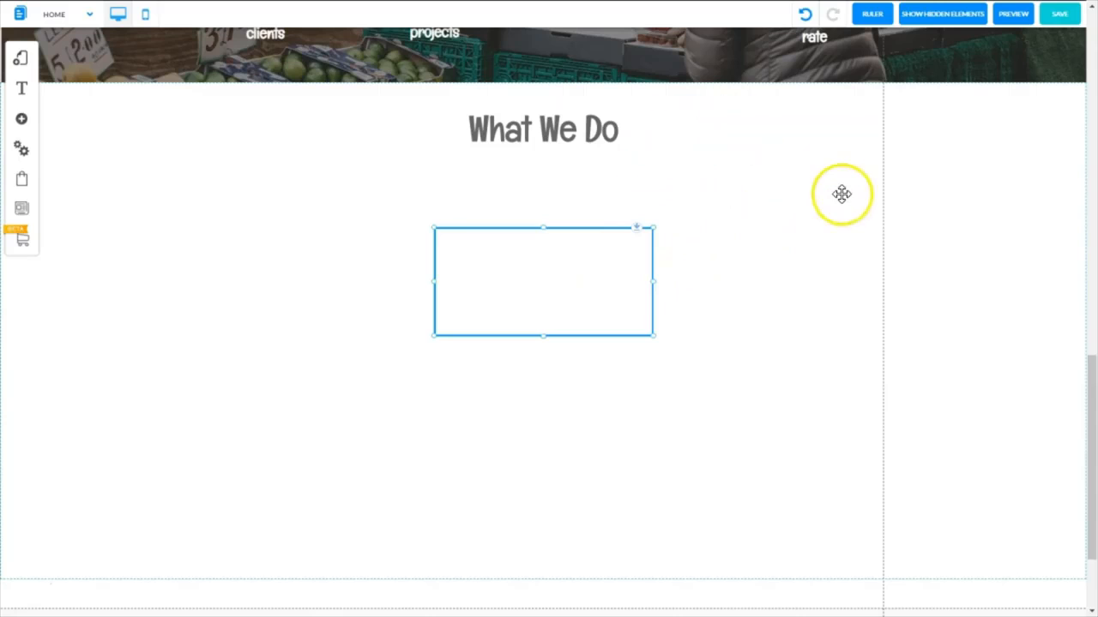
click(872, 14)
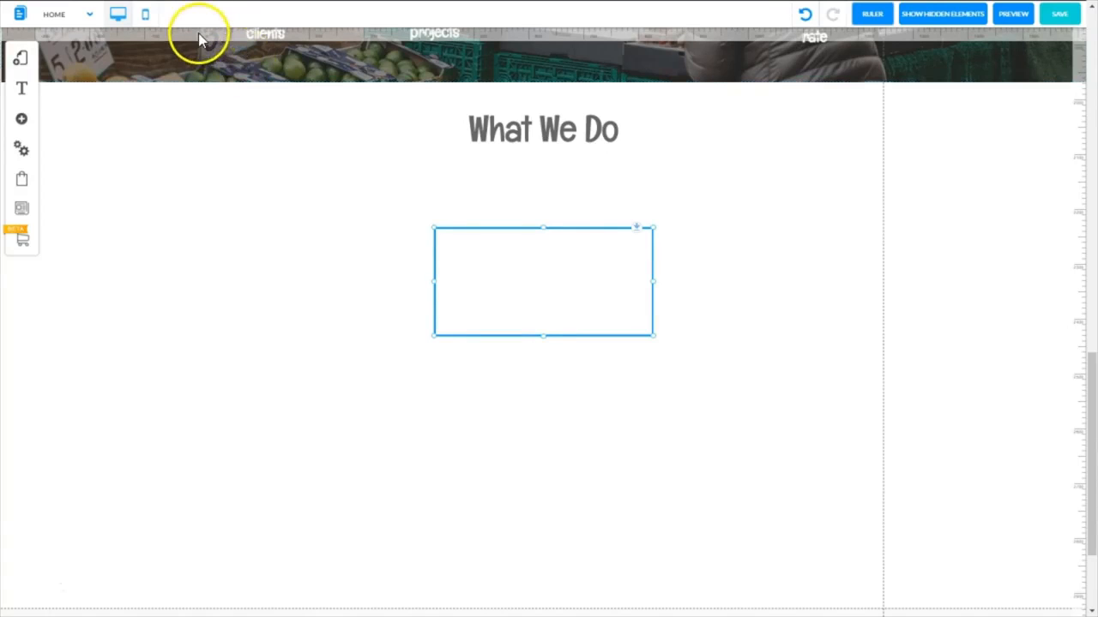
Step: Add a vertical guide at the content area's left edge and fit the outlined box beside it at about 358 by 344
click(201, 37)
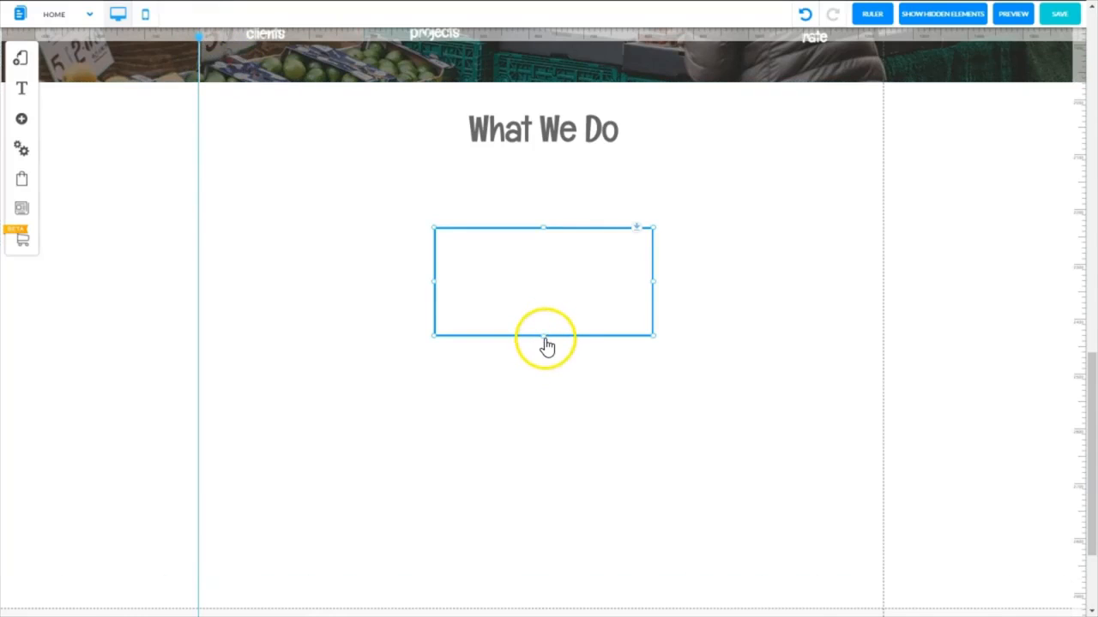
drag(545, 340, 538, 403)
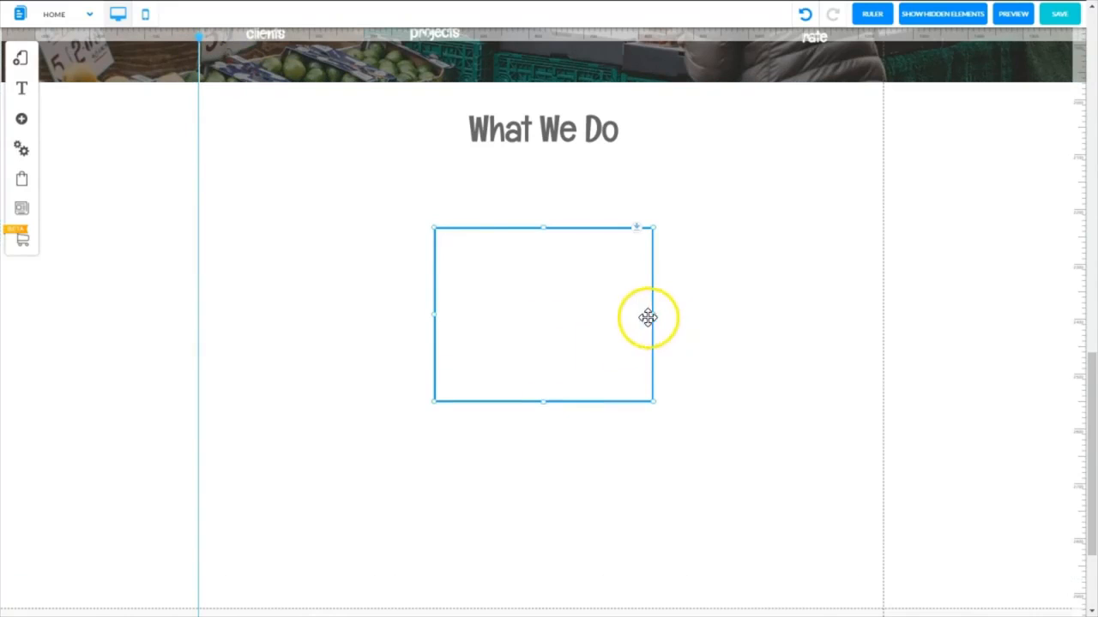
drag(655, 323, 632, 318)
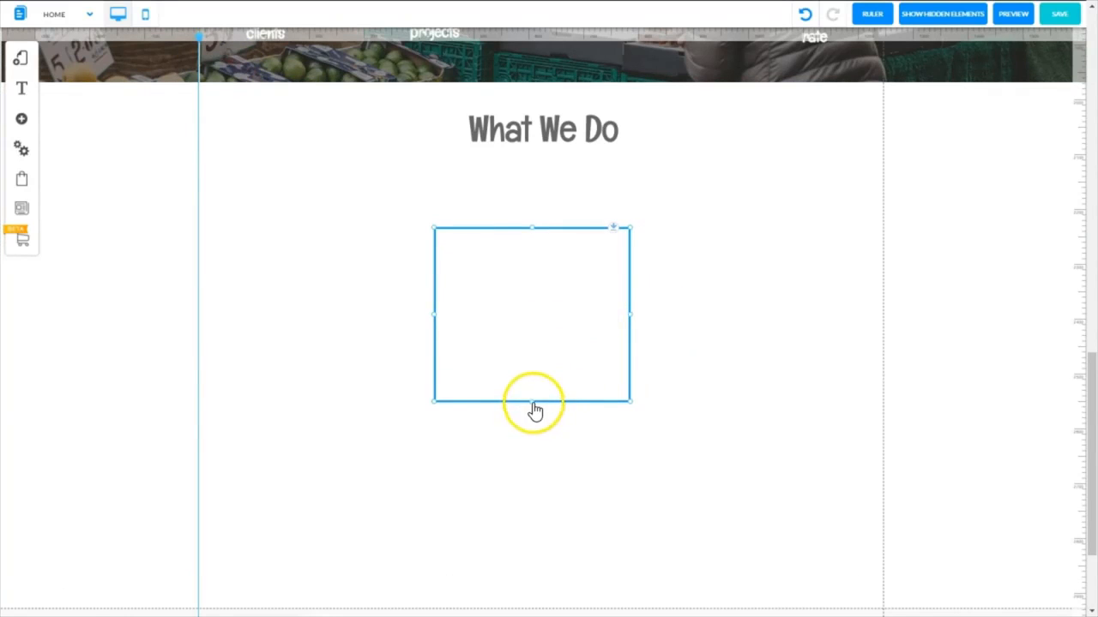
drag(533, 402, 535, 419)
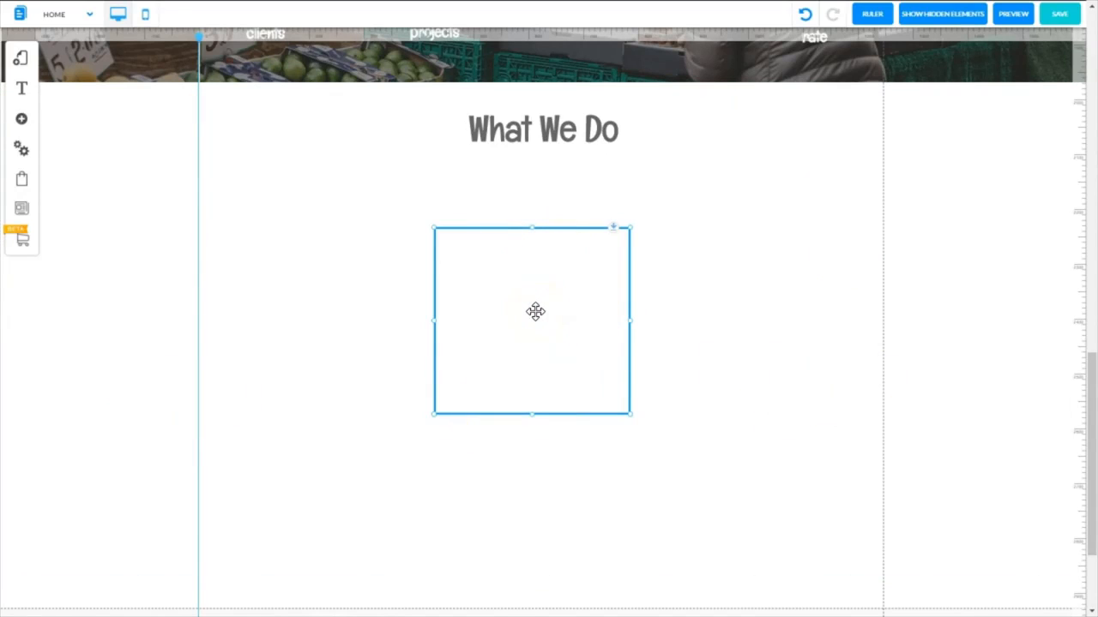
drag(536, 306, 325, 252)
Step: Duplicate the outlined box to form a row of three boxes below the heading
double_click(326, 252)
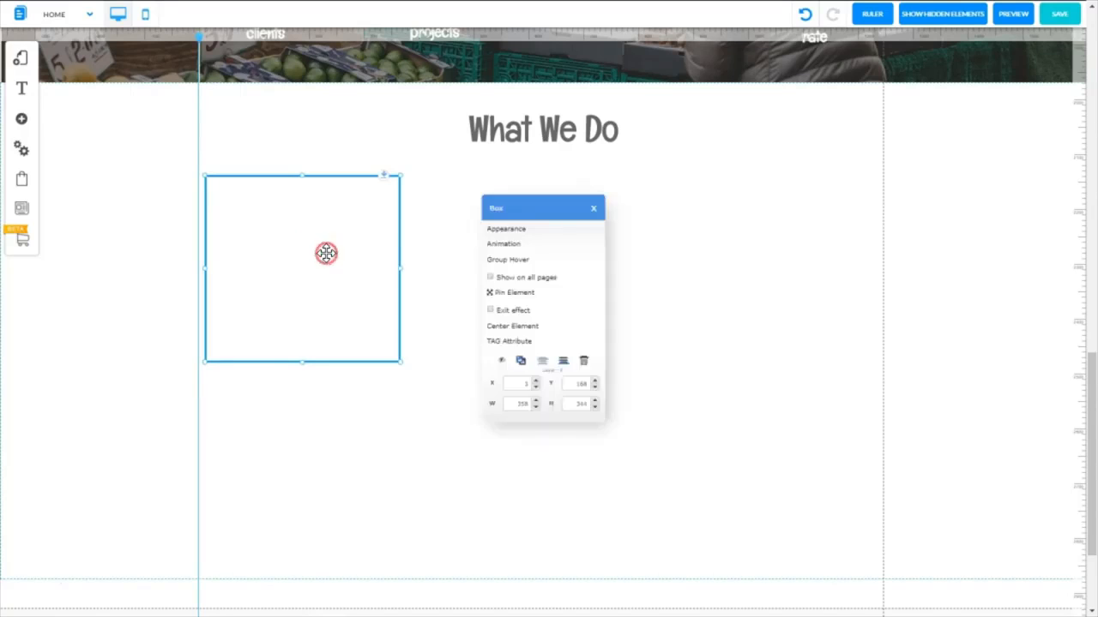
click(521, 360)
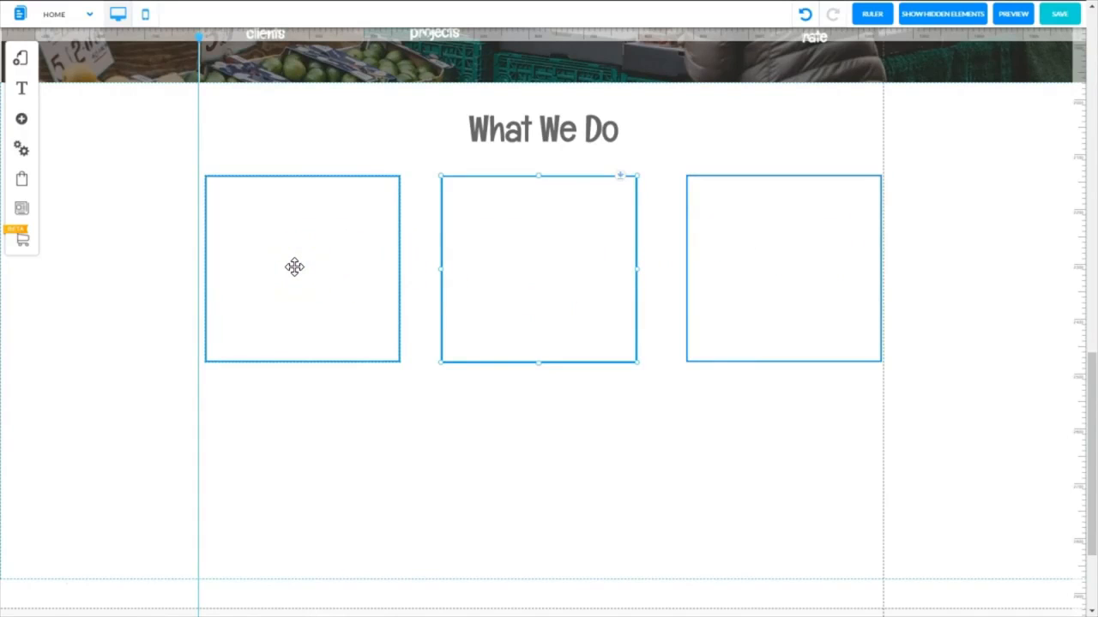
Step: Widen the left outlined box slightly and extend its bottom edge downward
click(389, 262)
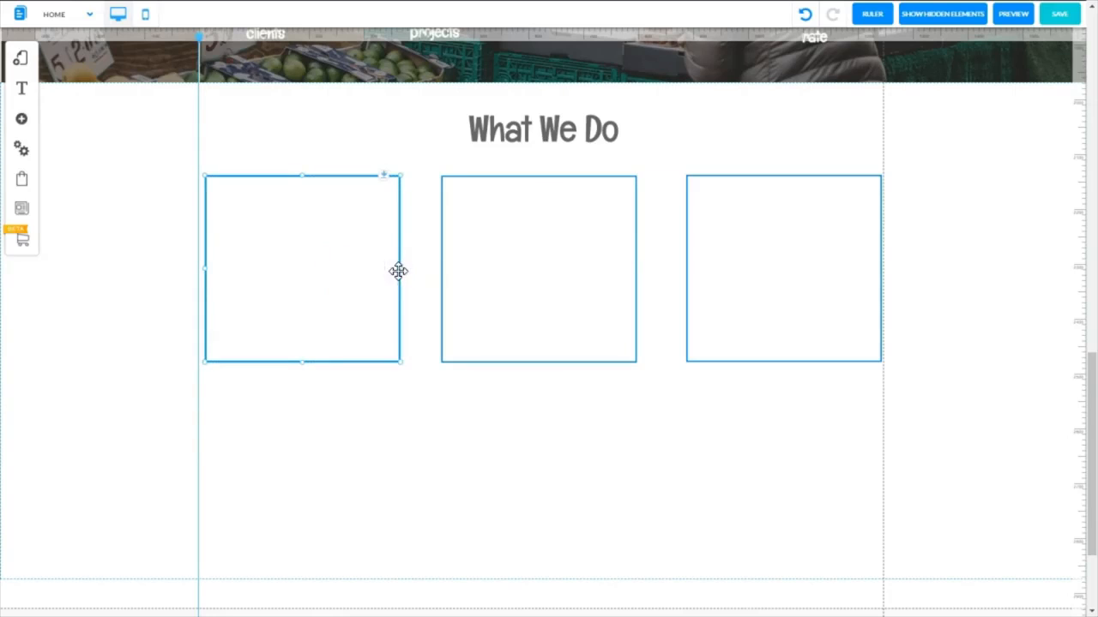
drag(403, 269, 408, 272)
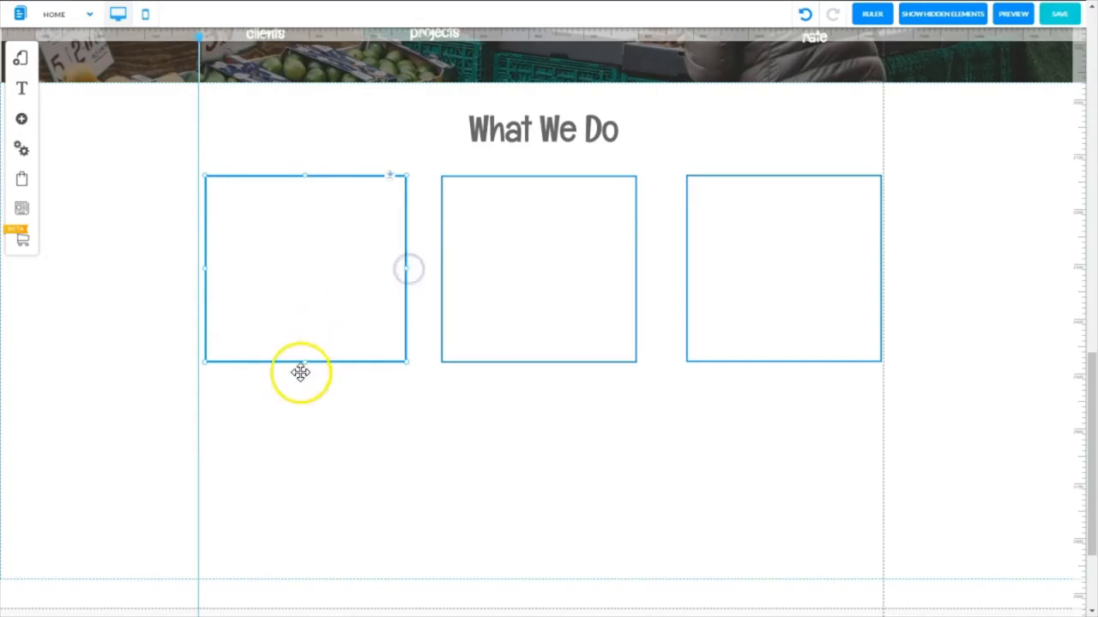
drag(304, 364, 301, 391)
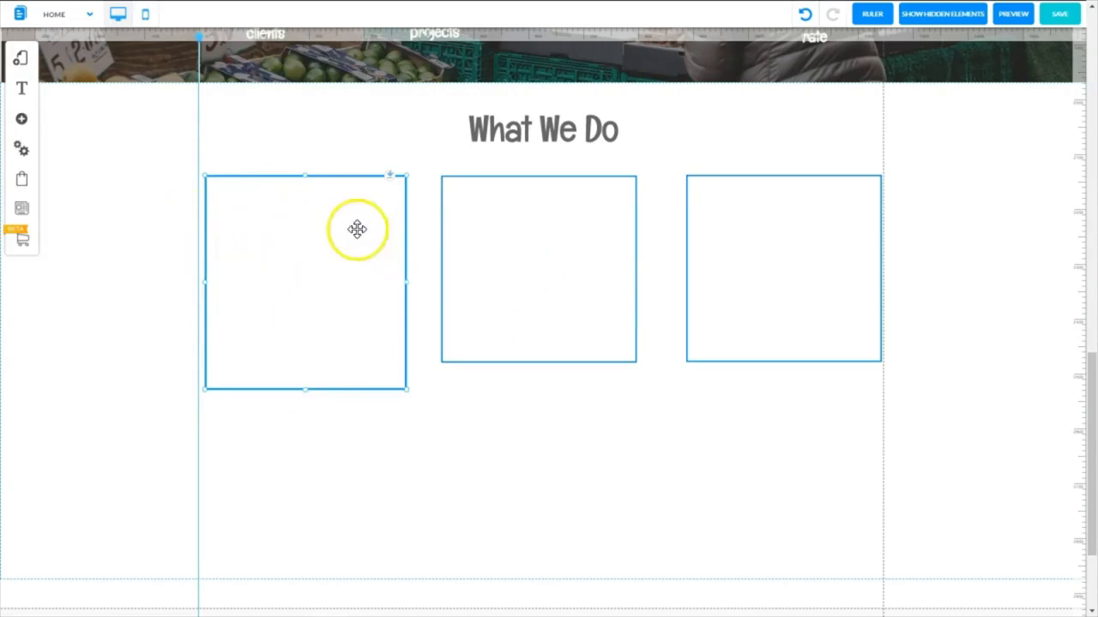
Step: Delete the two copied boxes, keeping only the resized one beside the guide
right_click(531, 243)
click(589, 363)
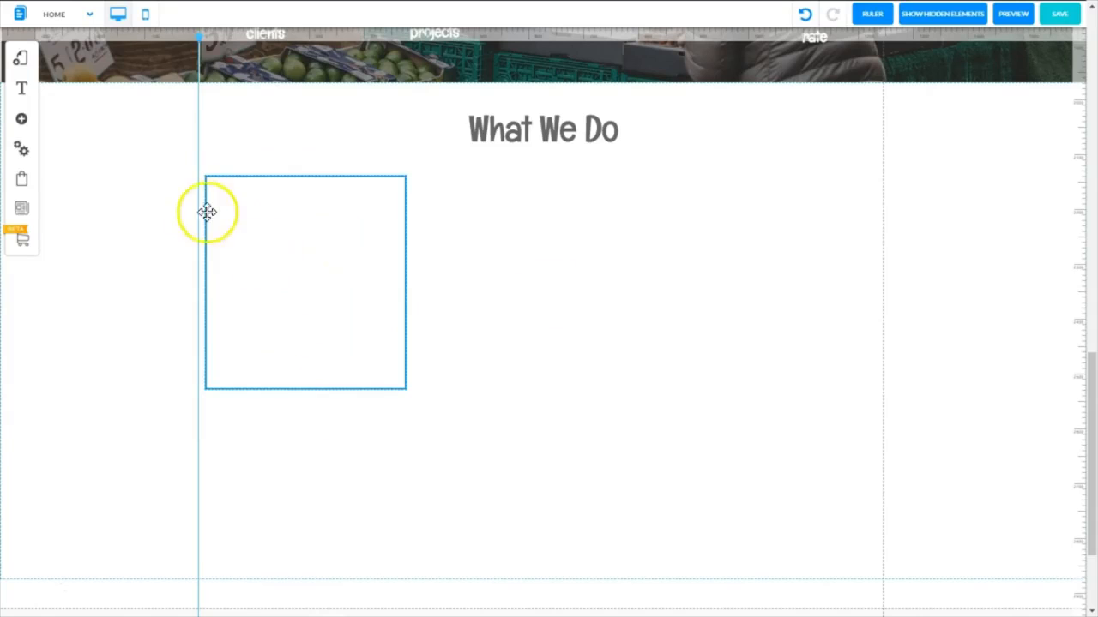
Step: Insert a plain Image element into the "What We Do" section
click(24, 121)
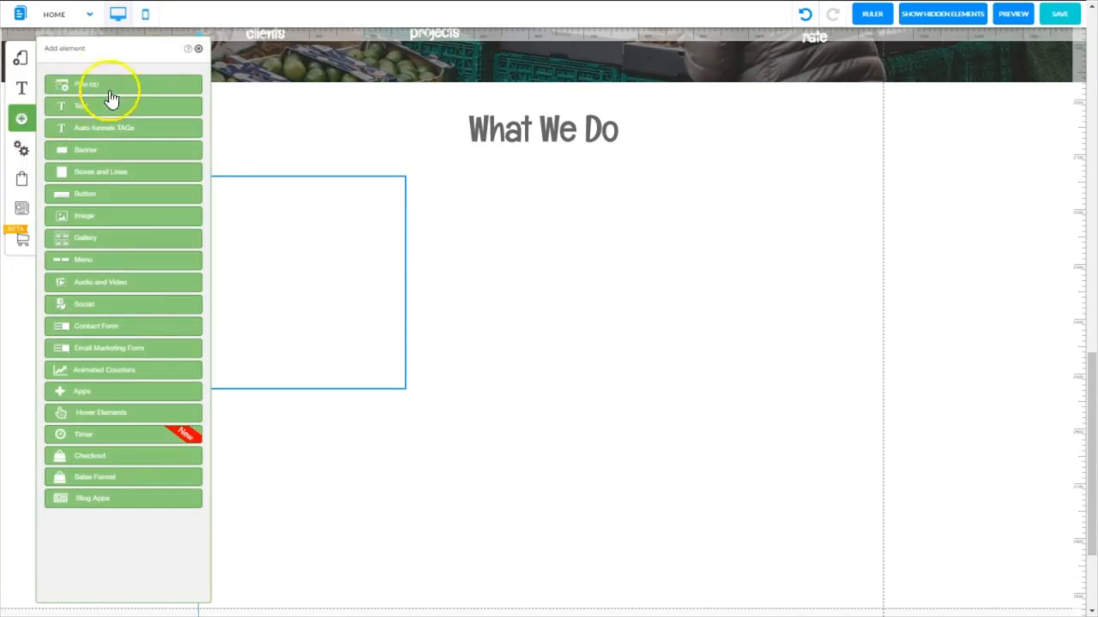
click(91, 218)
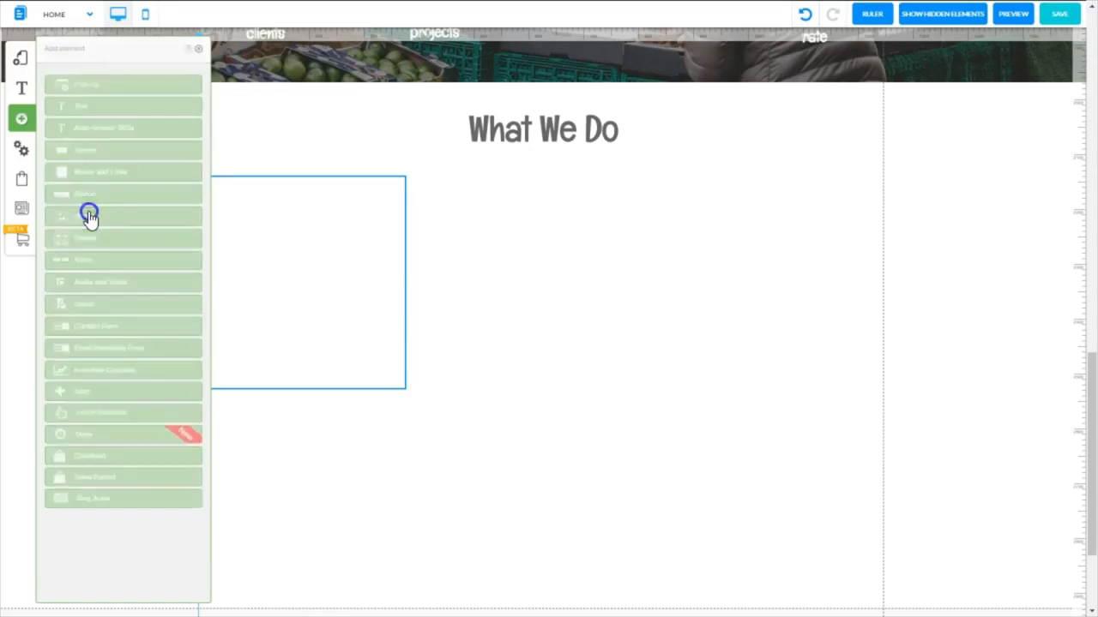
click(103, 152)
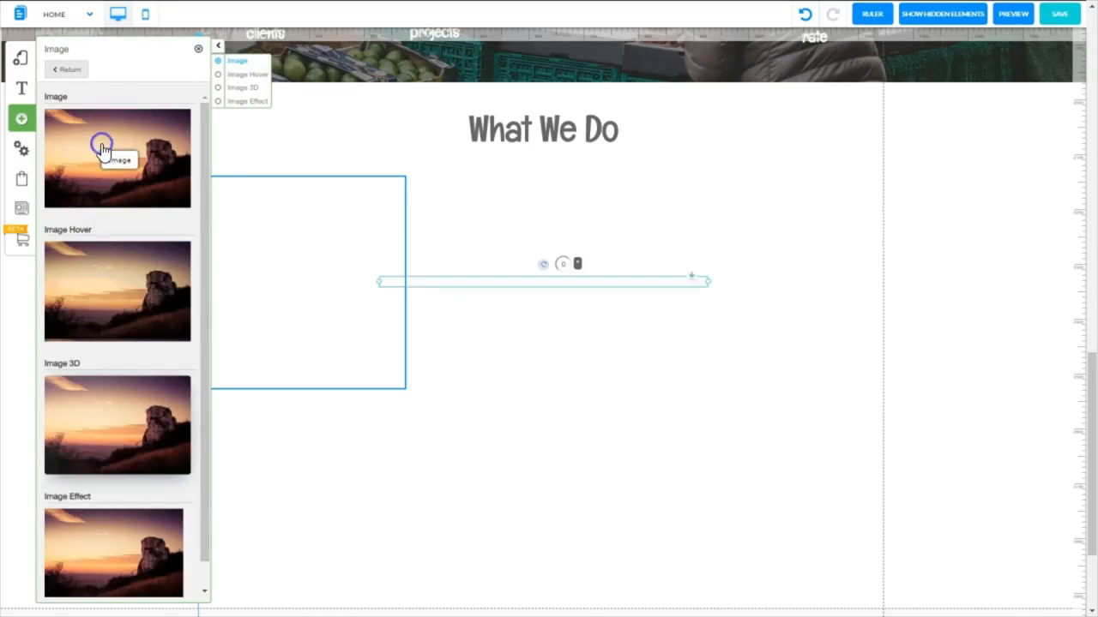
click(198, 49)
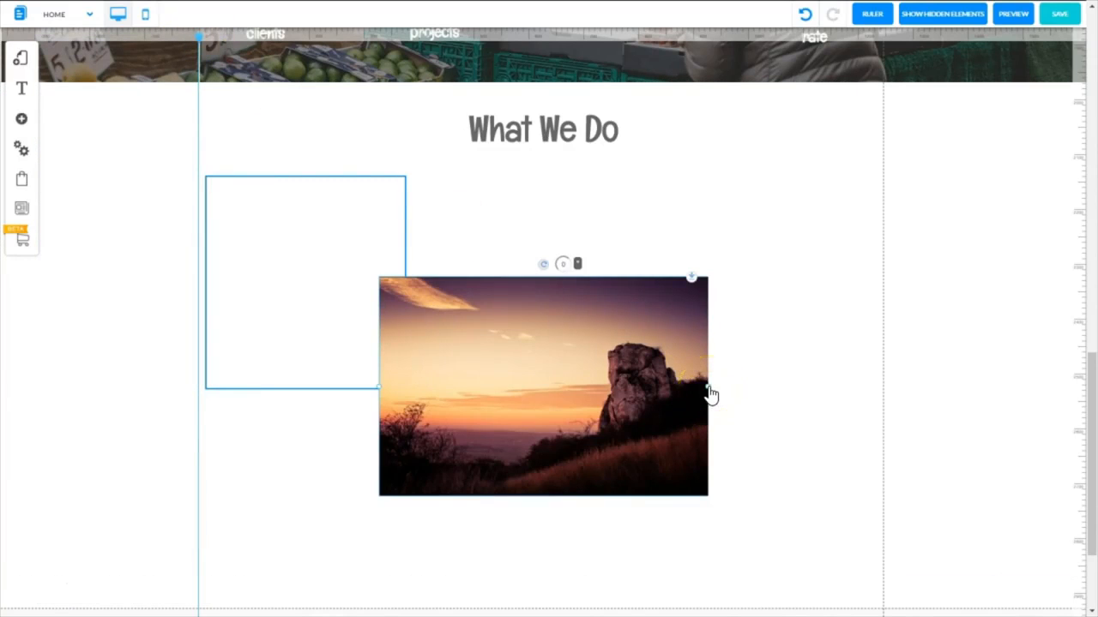
Step: Fit the image into the upper part of the outlined box at about 350 wide and center the element
drag(709, 392, 549, 397)
drag(480, 331, 325, 226)
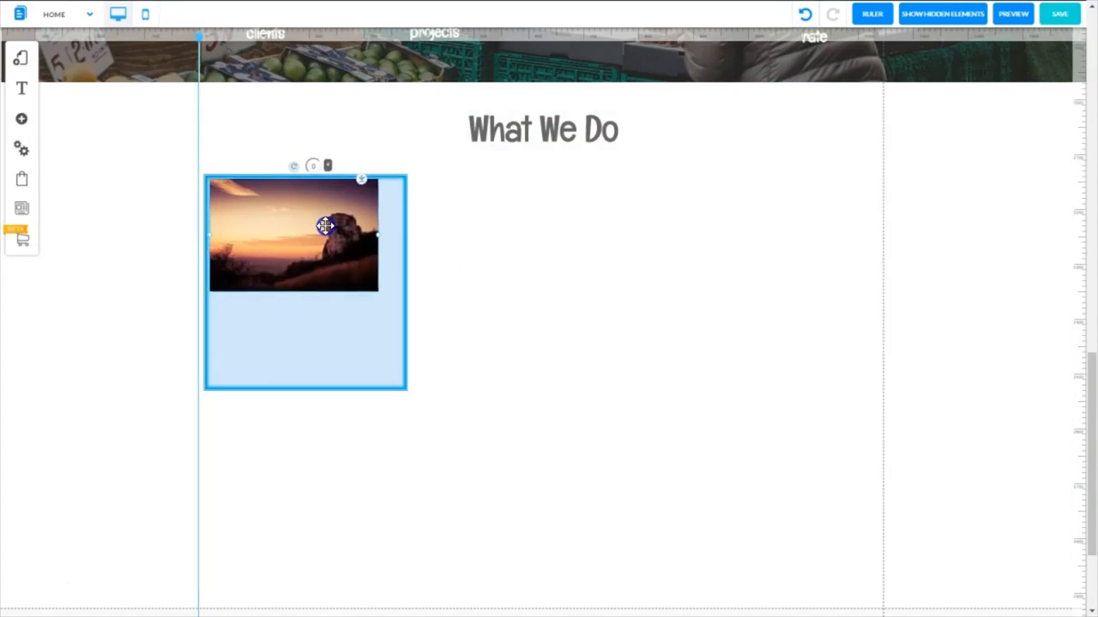
drag(325, 226, 400, 246)
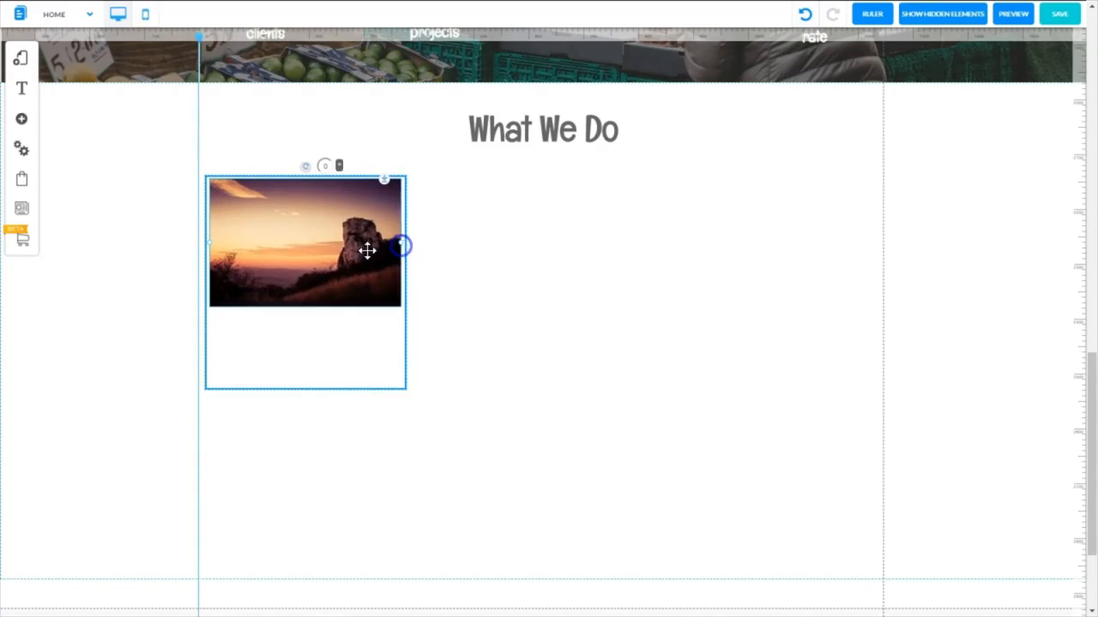
click(301, 223)
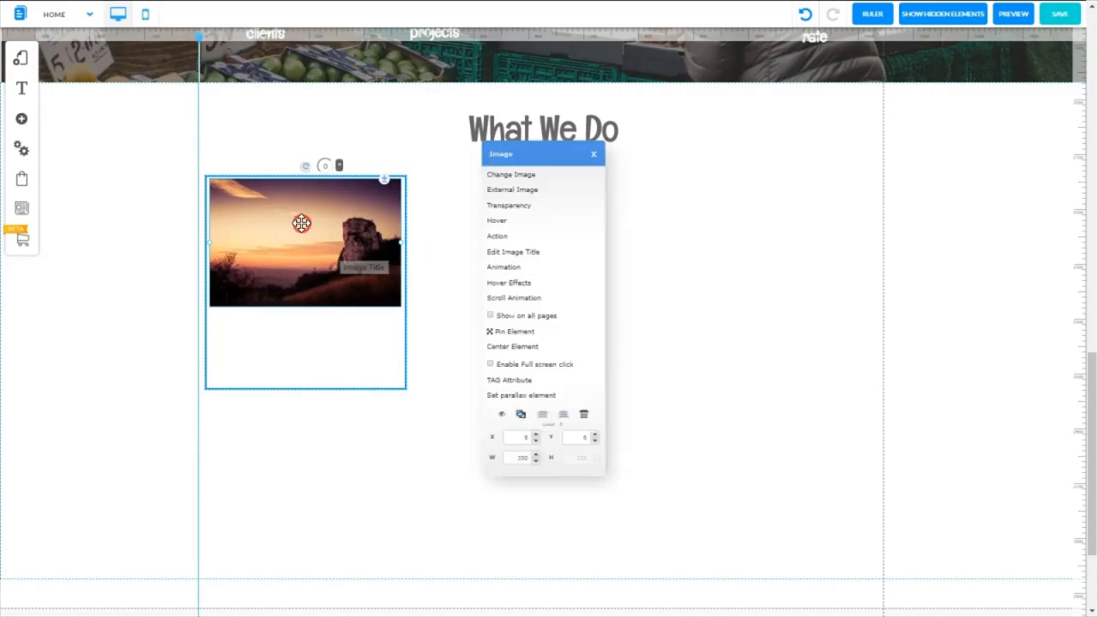
click(522, 348)
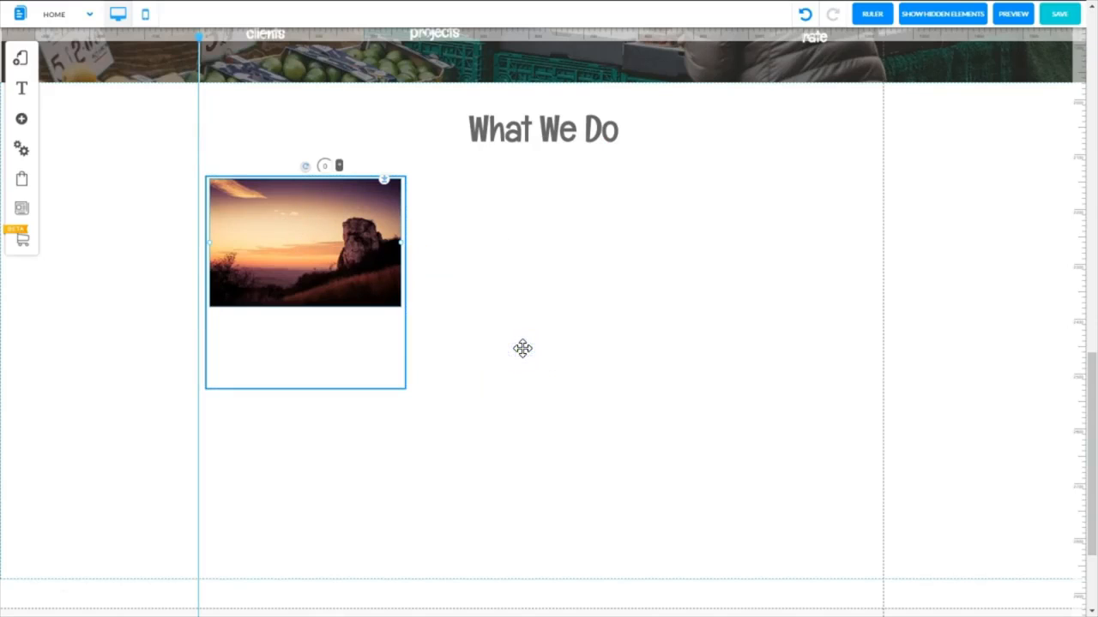
click(519, 353)
Step: Insert an H3 Title M text element and narrow its text box to roughly the outlined box's width
click(22, 121)
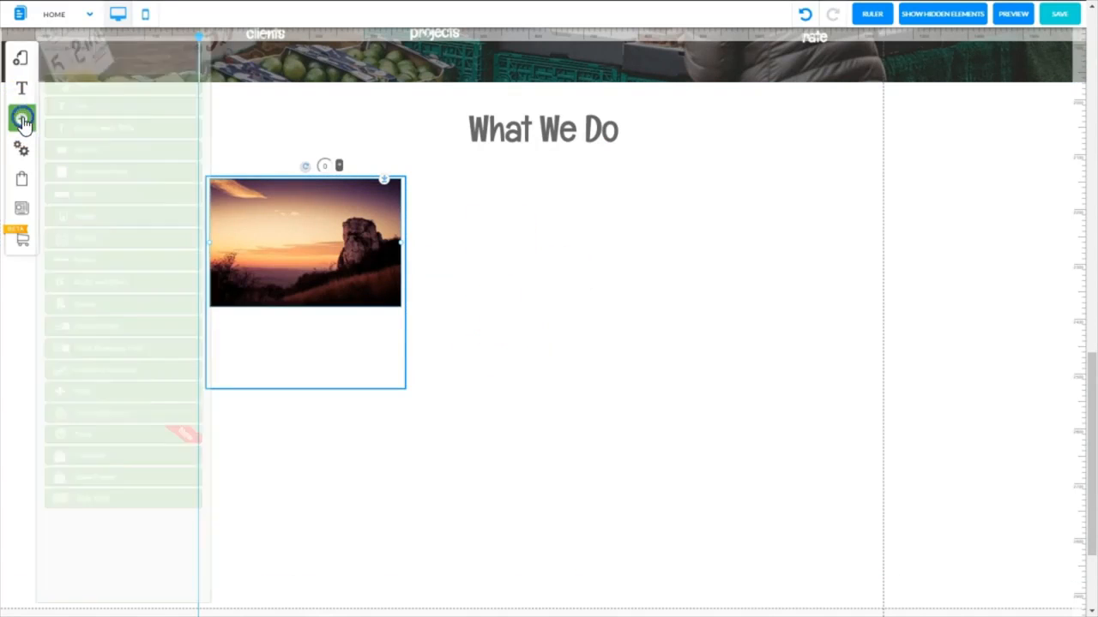
click(85, 108)
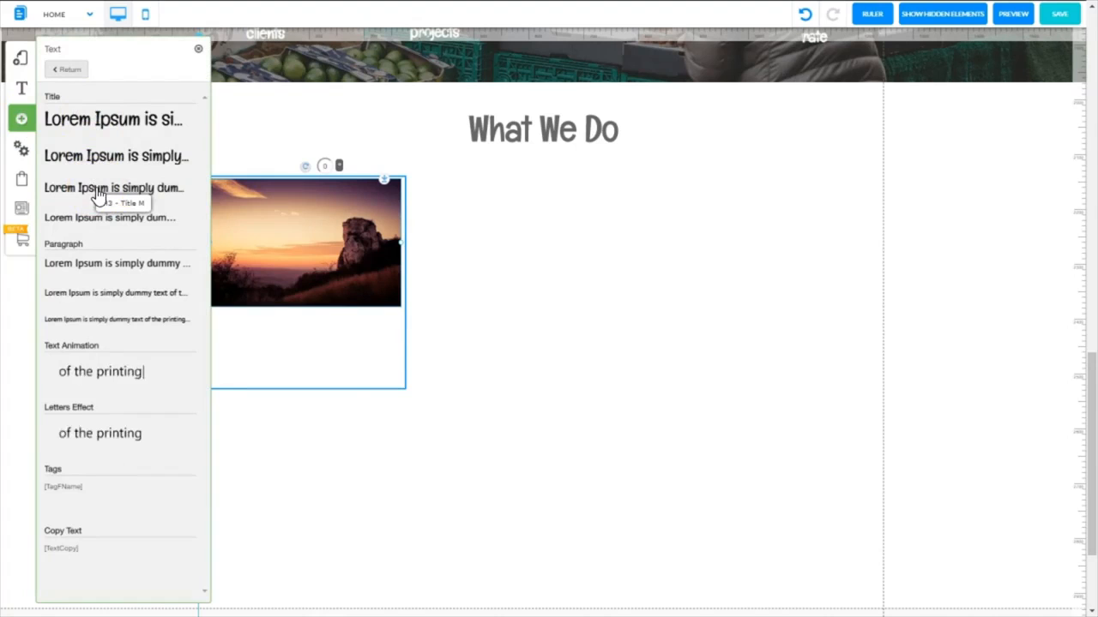
click(99, 196)
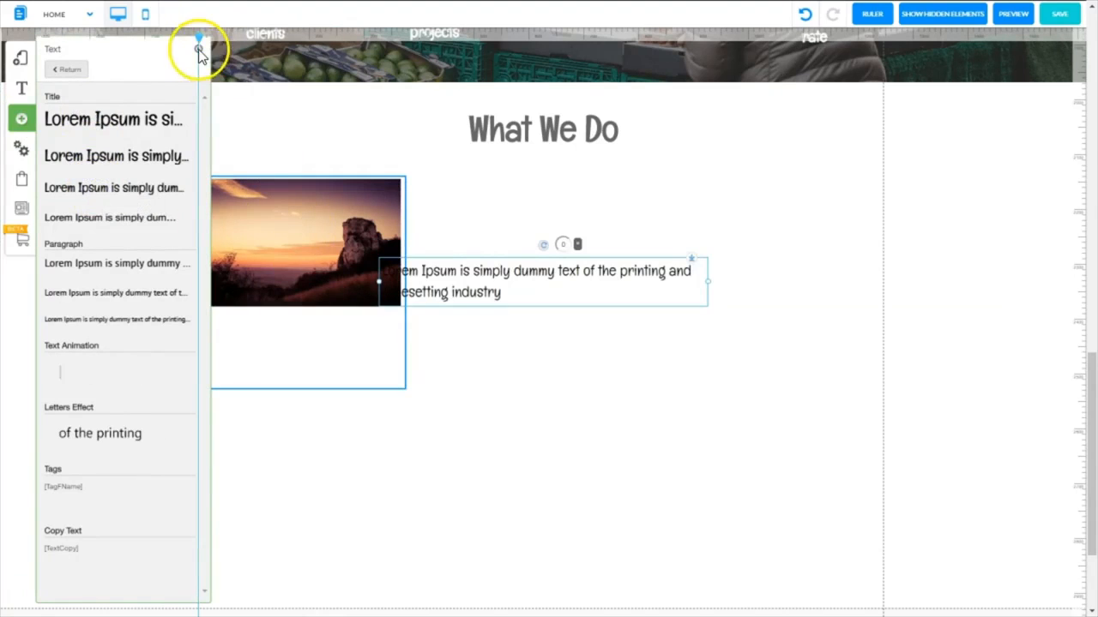
click(198, 51)
drag(728, 284, 630, 289)
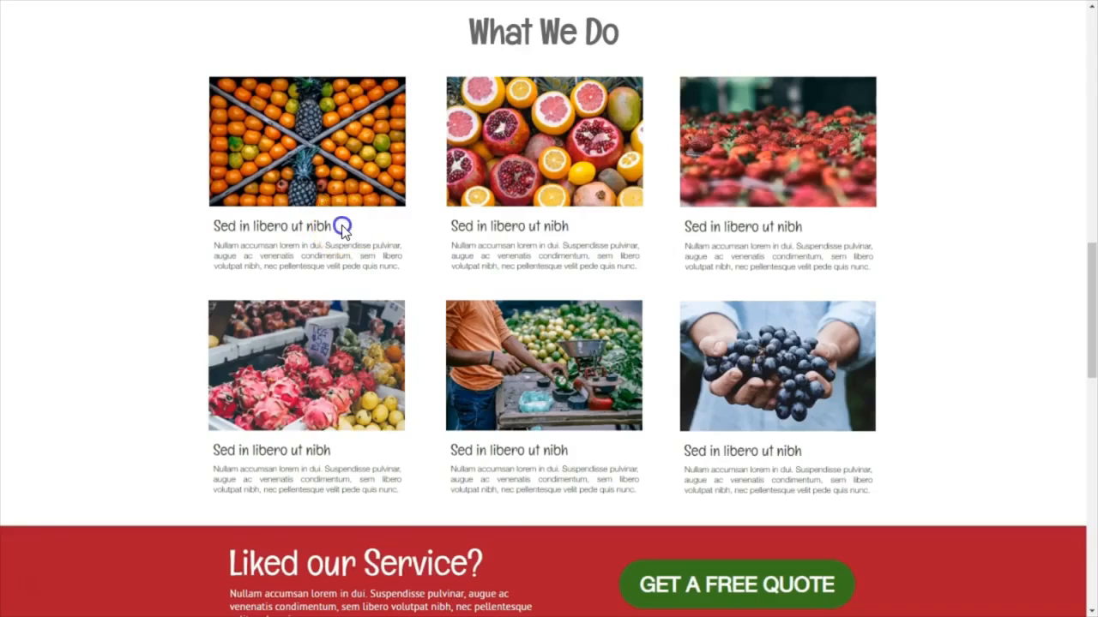
Step: Copy the caption "Sed in libero ut nibh" from the reference page and replace the new title's placeholder text with it
drag(341, 224, 210, 226)
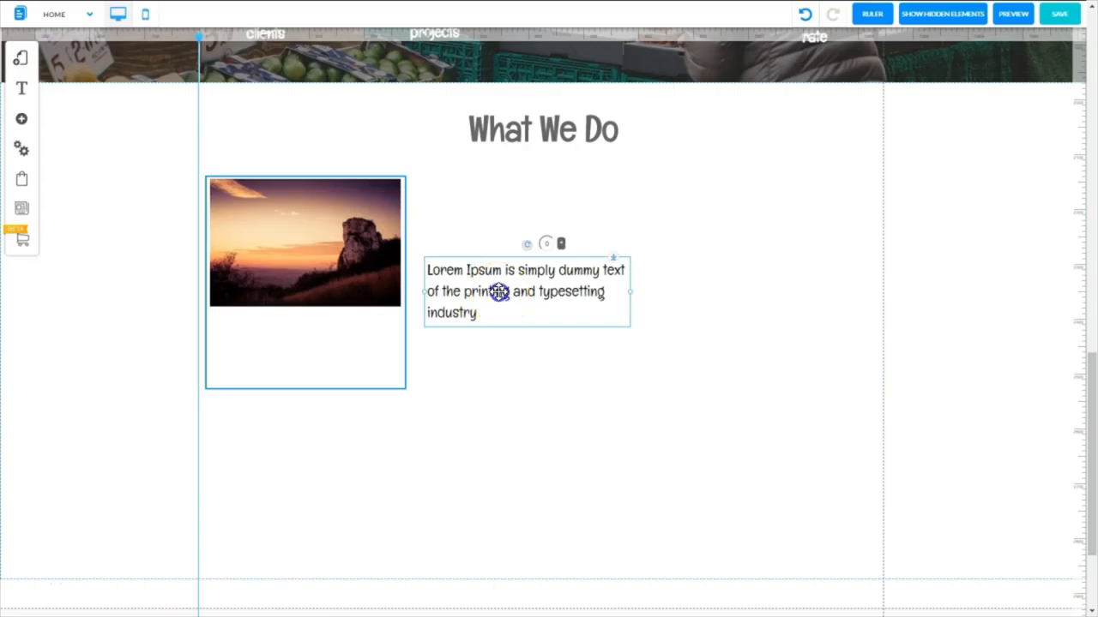
click(499, 292)
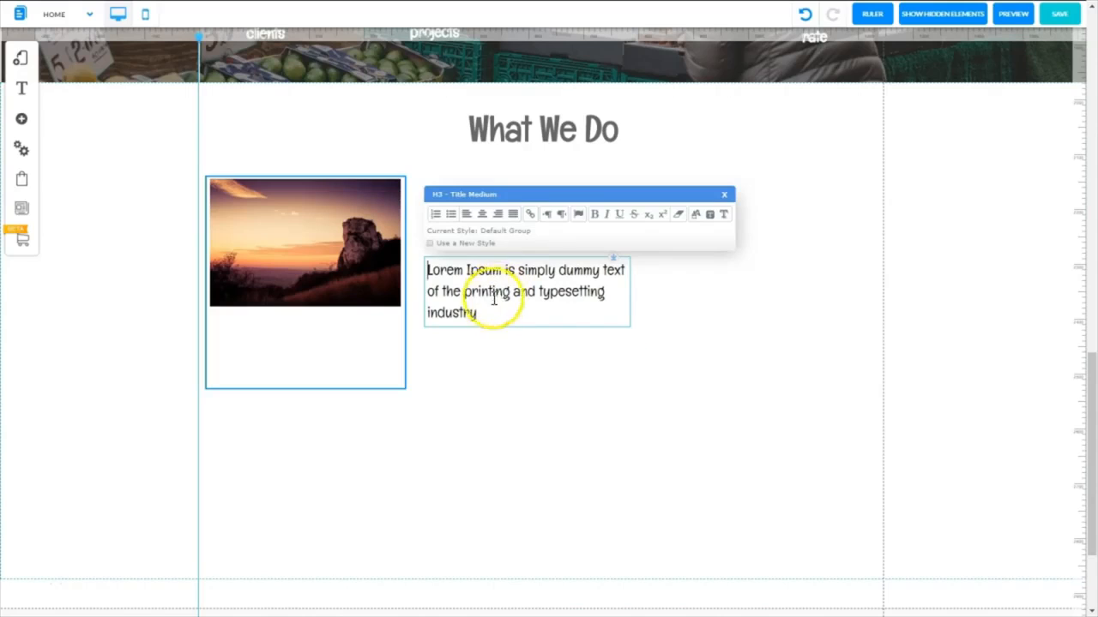
drag(478, 313, 428, 271)
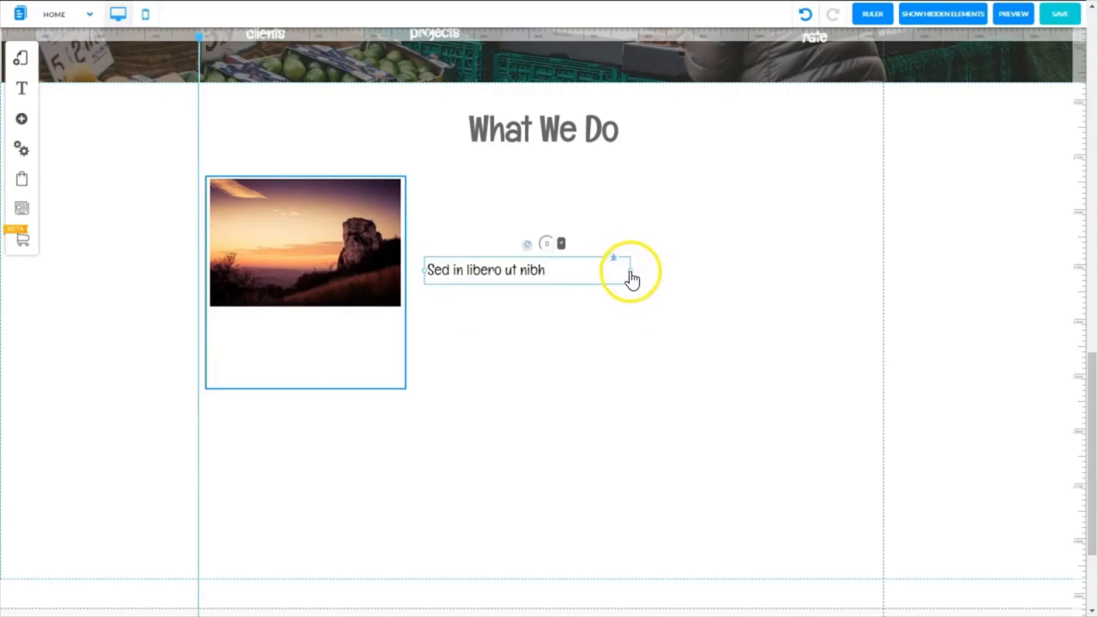
Step: Resize the title's text box, center-align its text and place it directly under the image inside the outlined box
drag(631, 271, 552, 272)
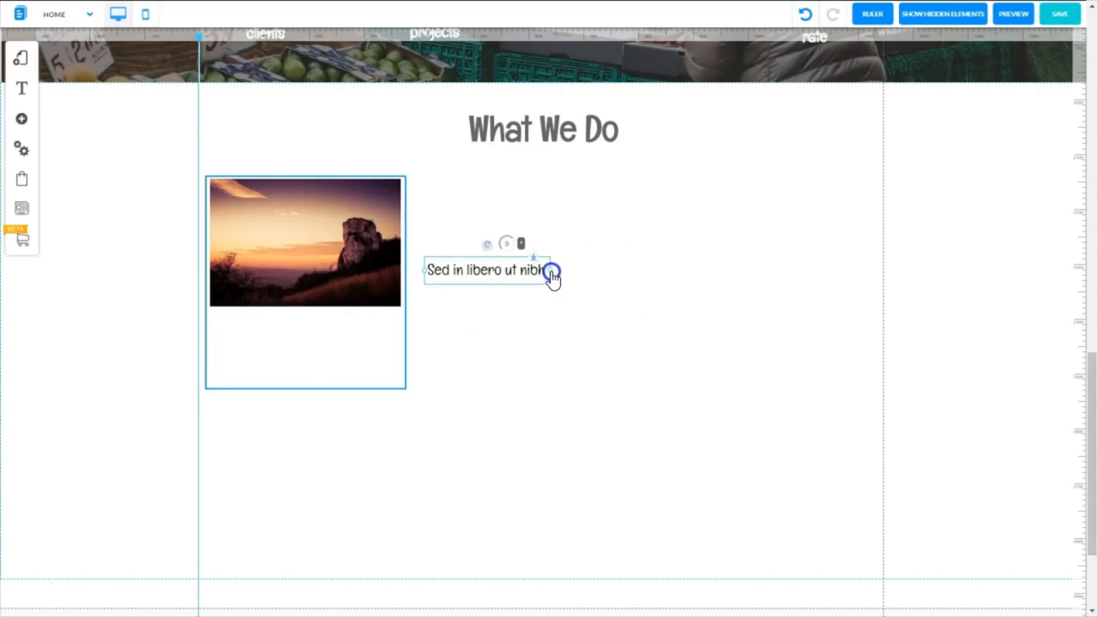
click(490, 271)
drag(510, 265, 301, 321)
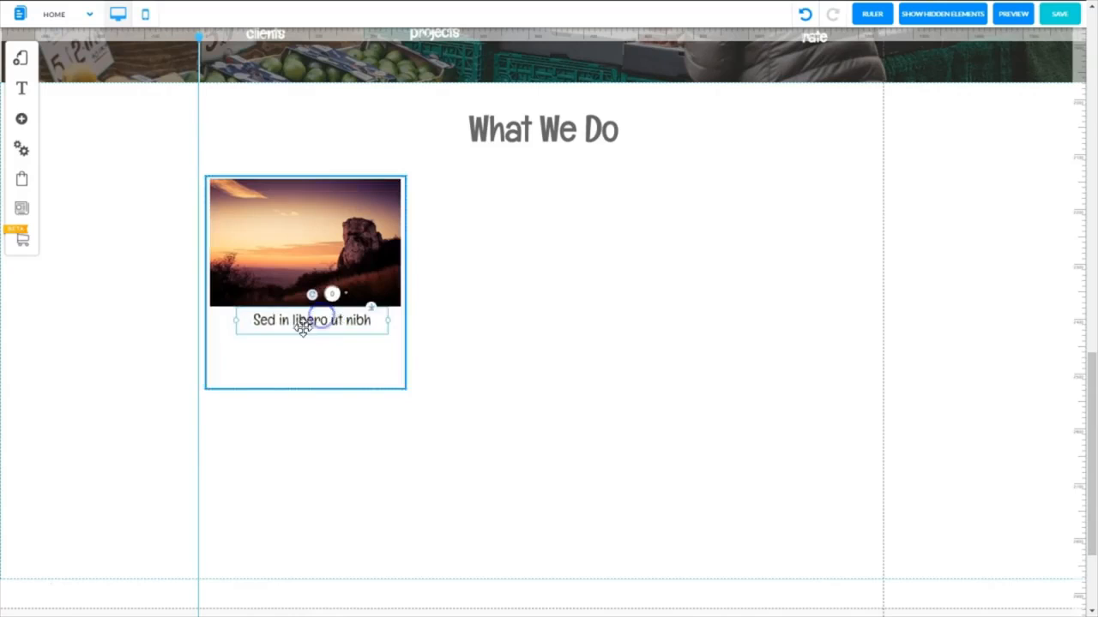
Step: Center the "Sed in libero ut nibh" title element within the outlined box and deselect it
click(275, 321)
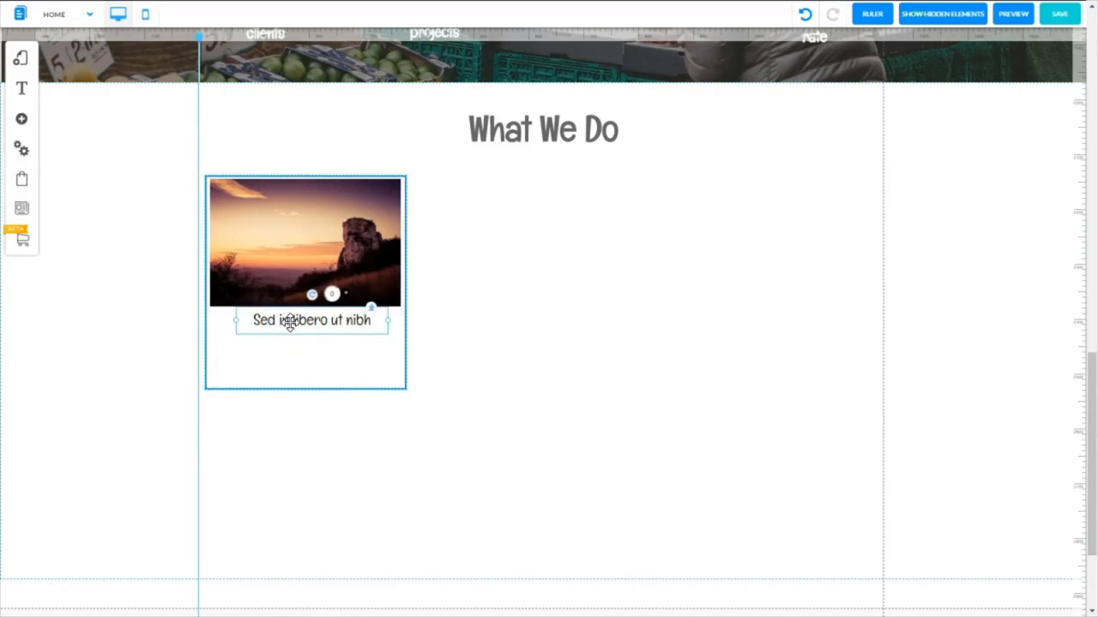
click(290, 322)
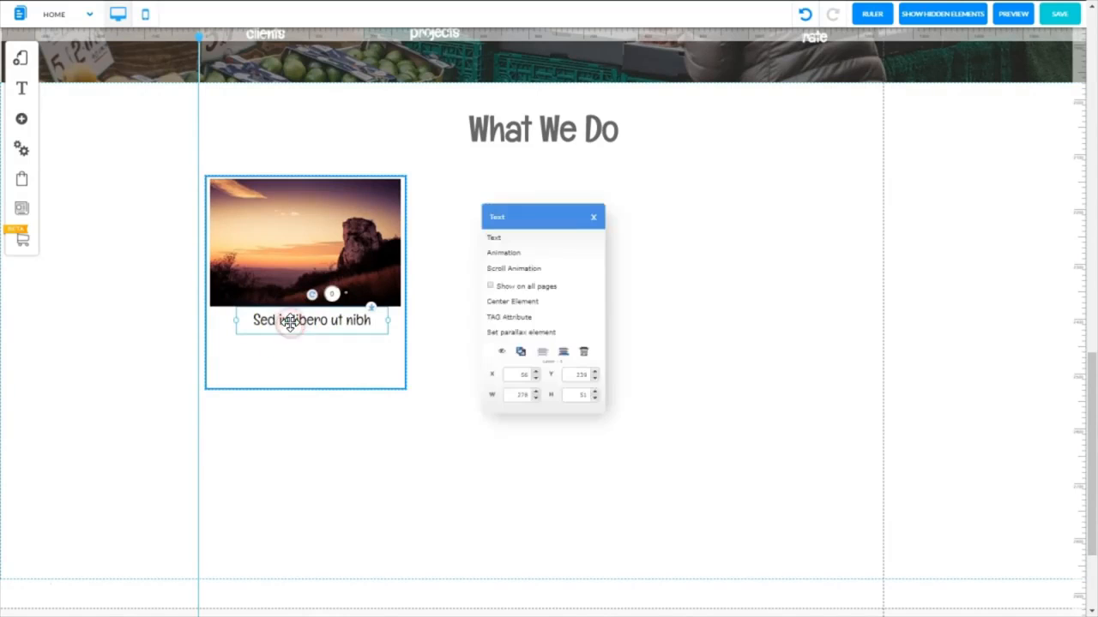
click(504, 302)
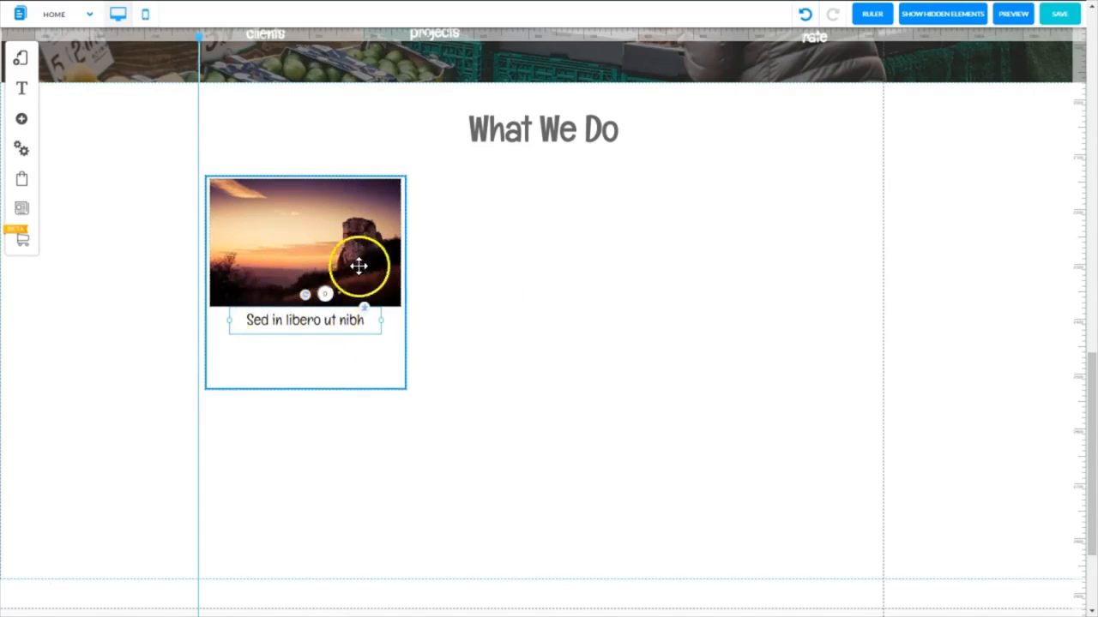
click(498, 298)
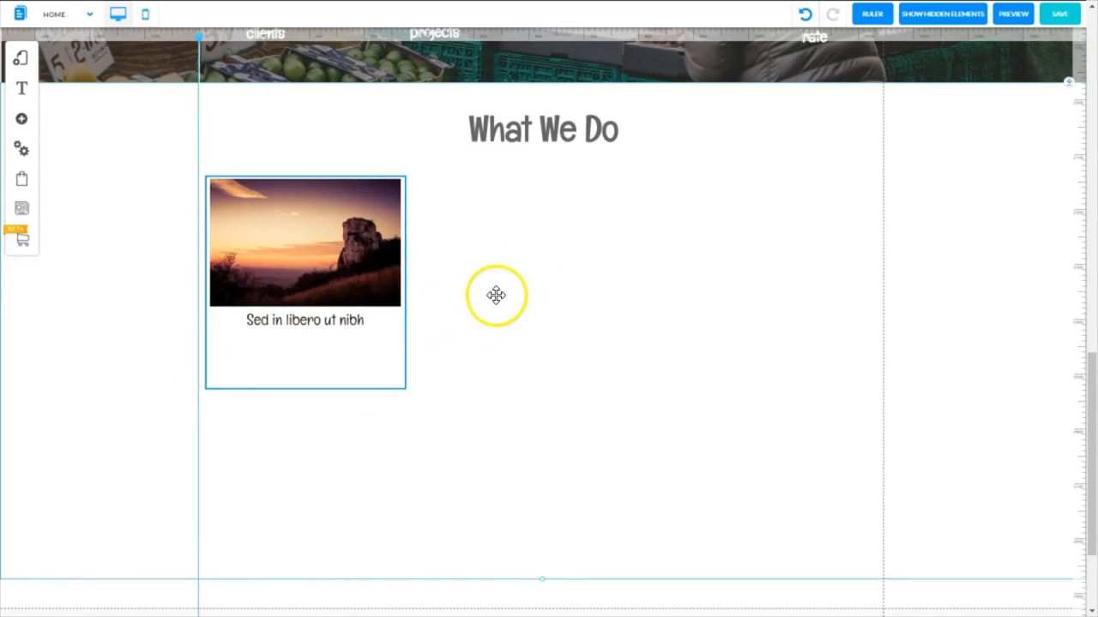
Step: Insert the largest paragraph text element, narrow it to about the outlined box's width and place it below the title
click(22, 122)
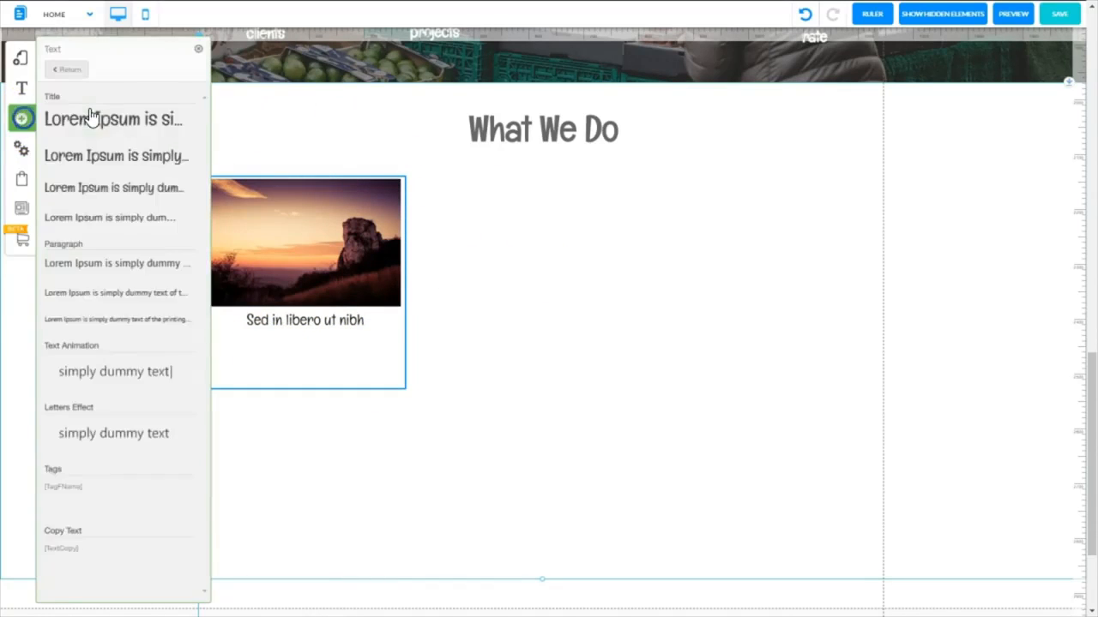
click(97, 265)
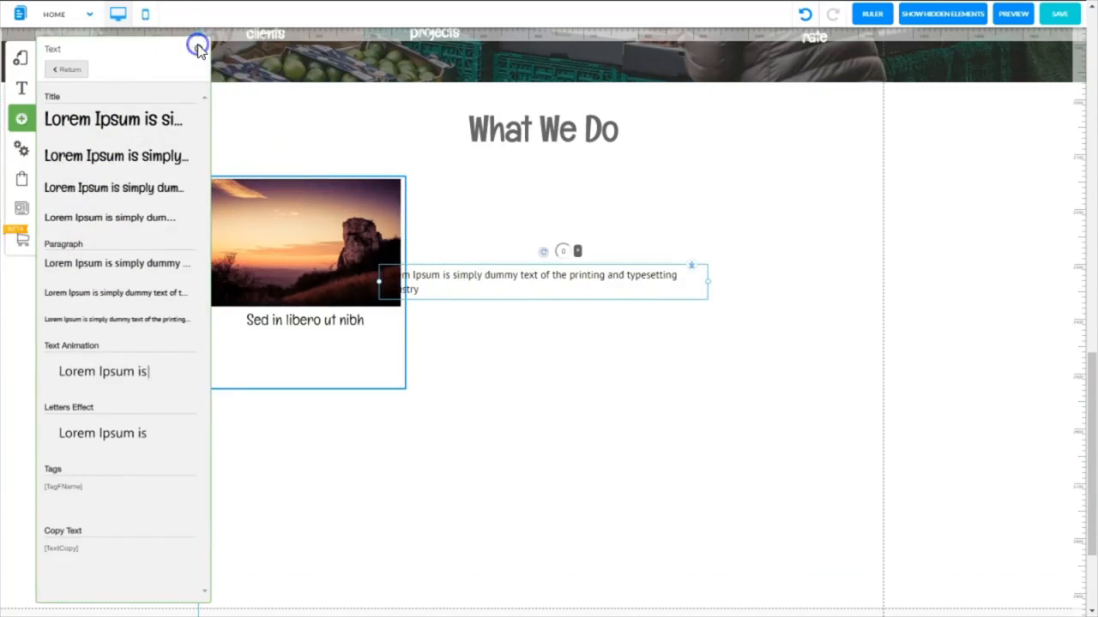
click(198, 46)
drag(539, 283, 583, 294)
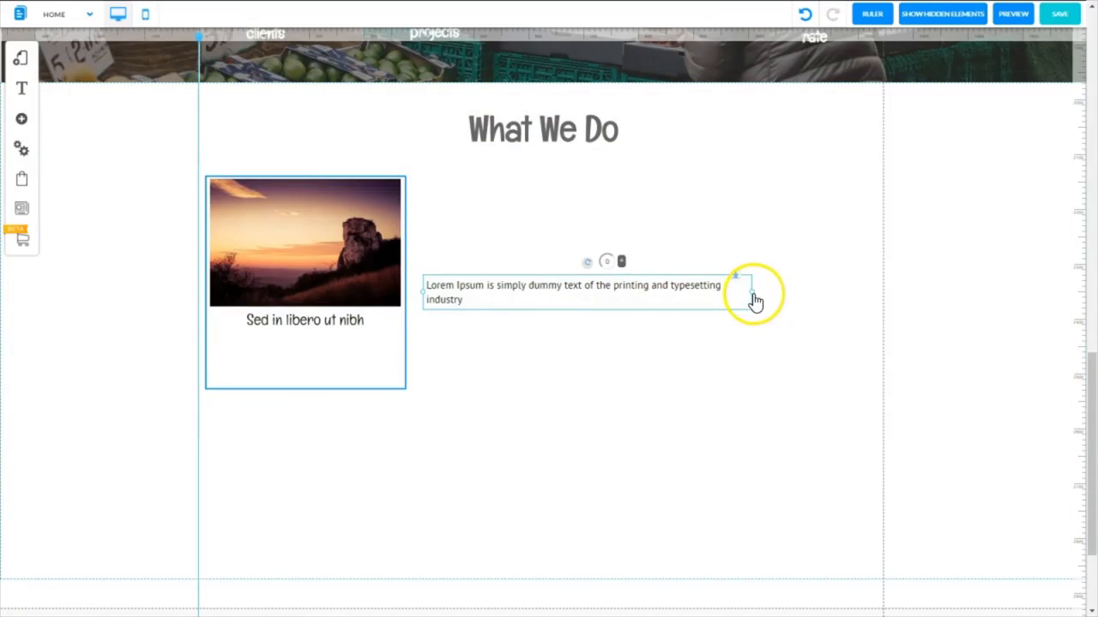
drag(753, 299, 626, 297)
drag(515, 295, 296, 343)
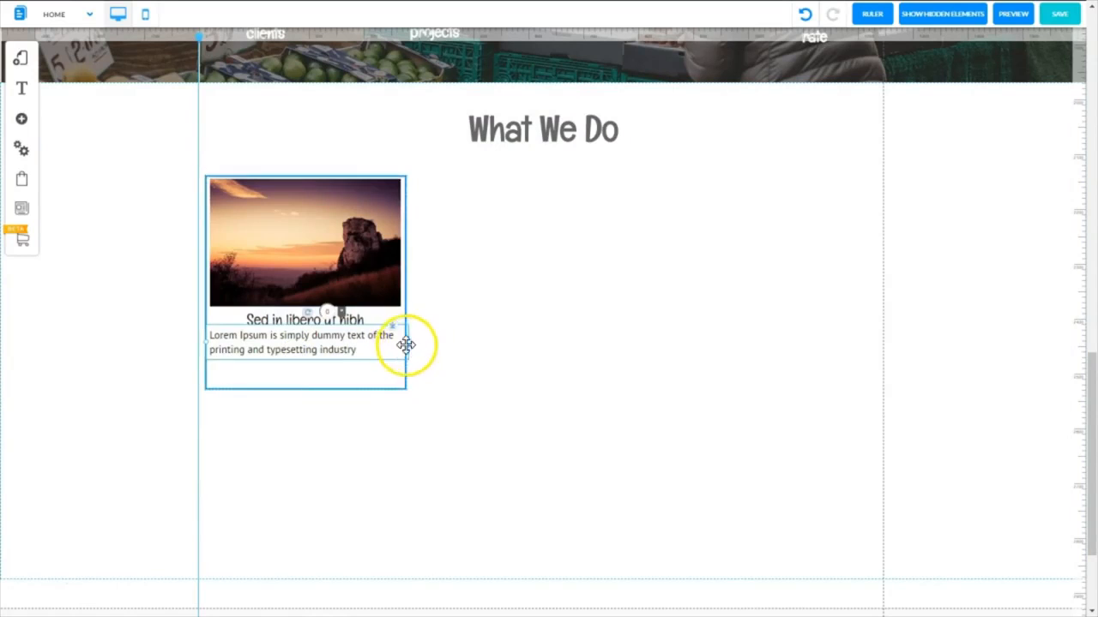
Step: Position the paragraph element within the outlined box, leaving a small gap beneath the "Sed in libero ut nibh" title
drag(406, 346, 312, 326)
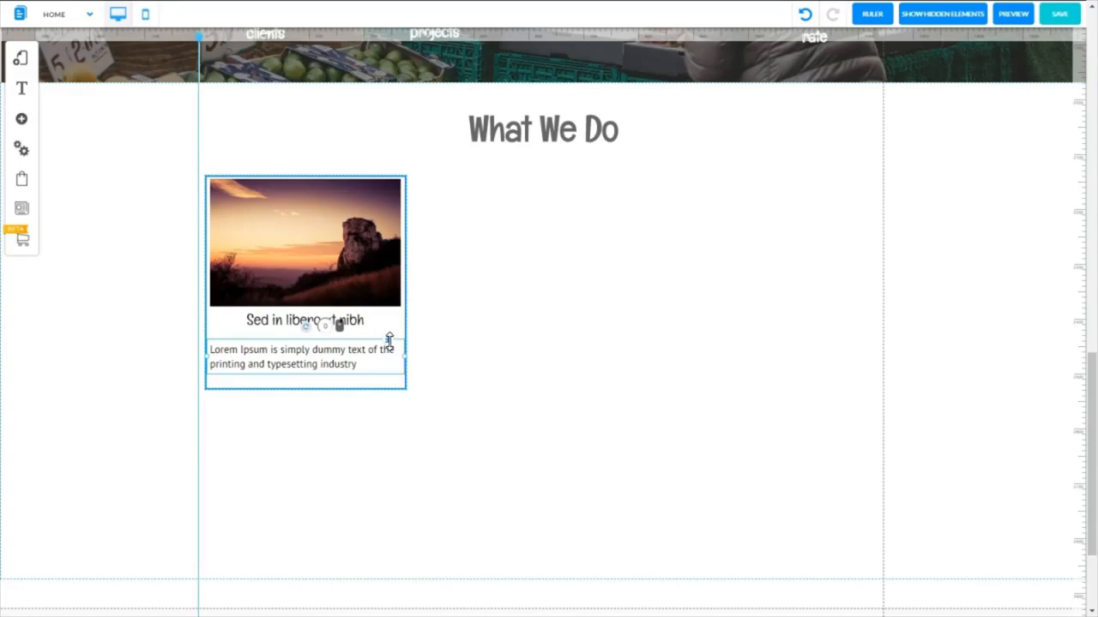
drag(389, 338, 388, 333)
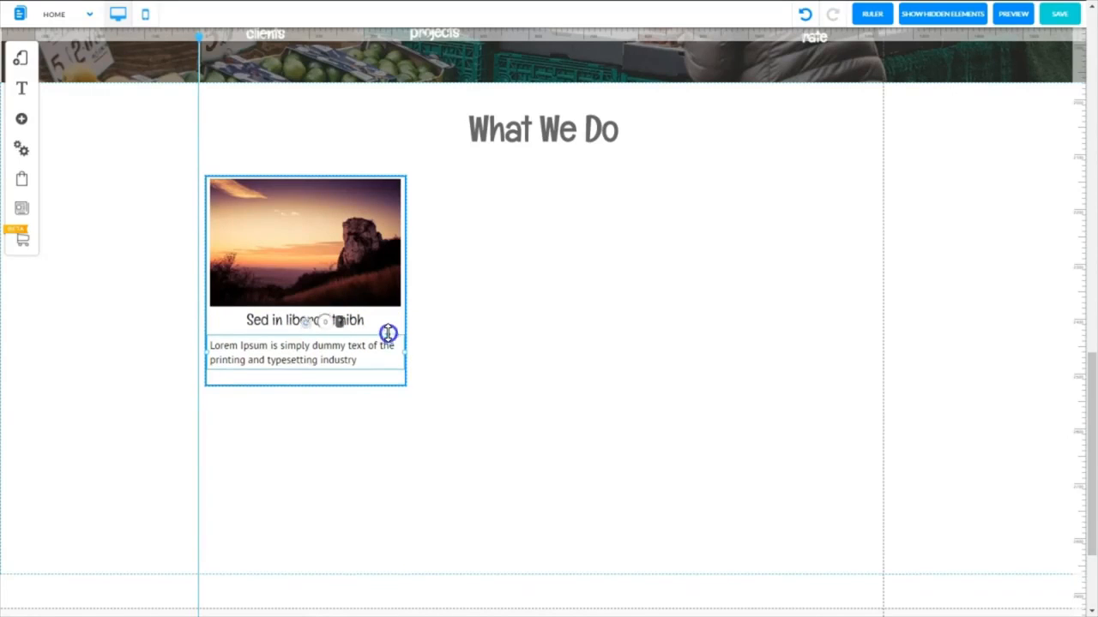
Step: Justify the placeholder paragraph text under the title
click(307, 351)
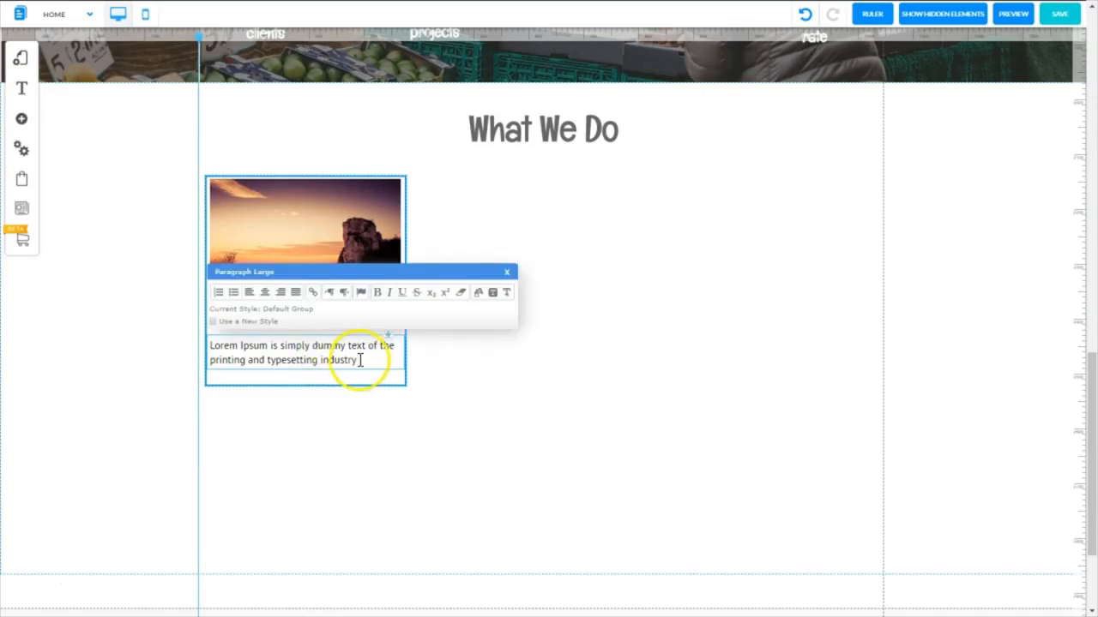
drag(359, 361, 206, 348)
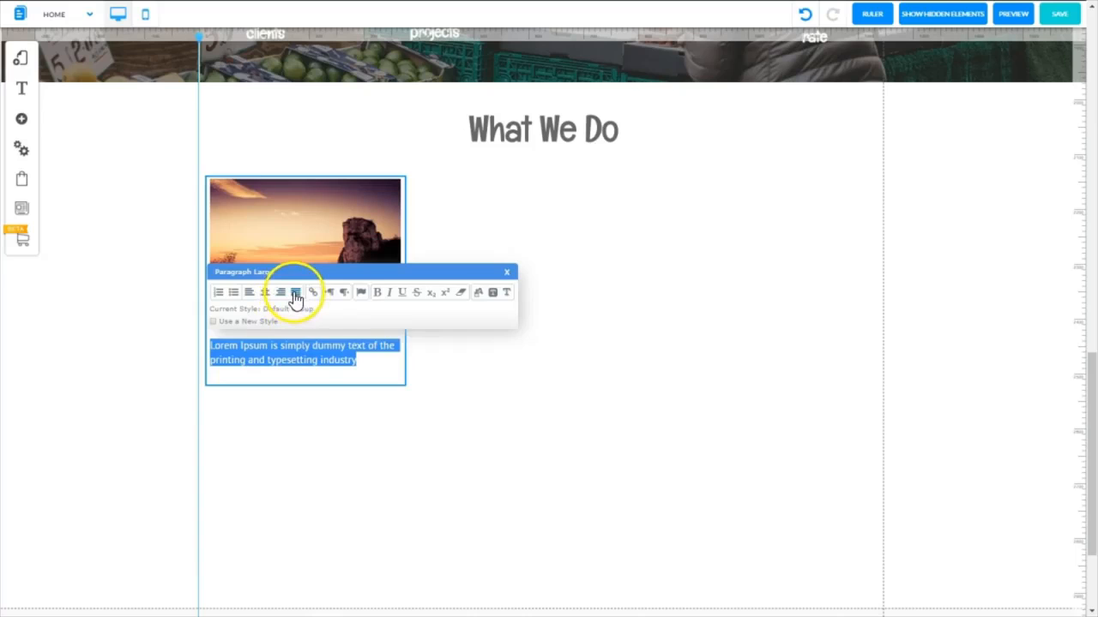
click(295, 296)
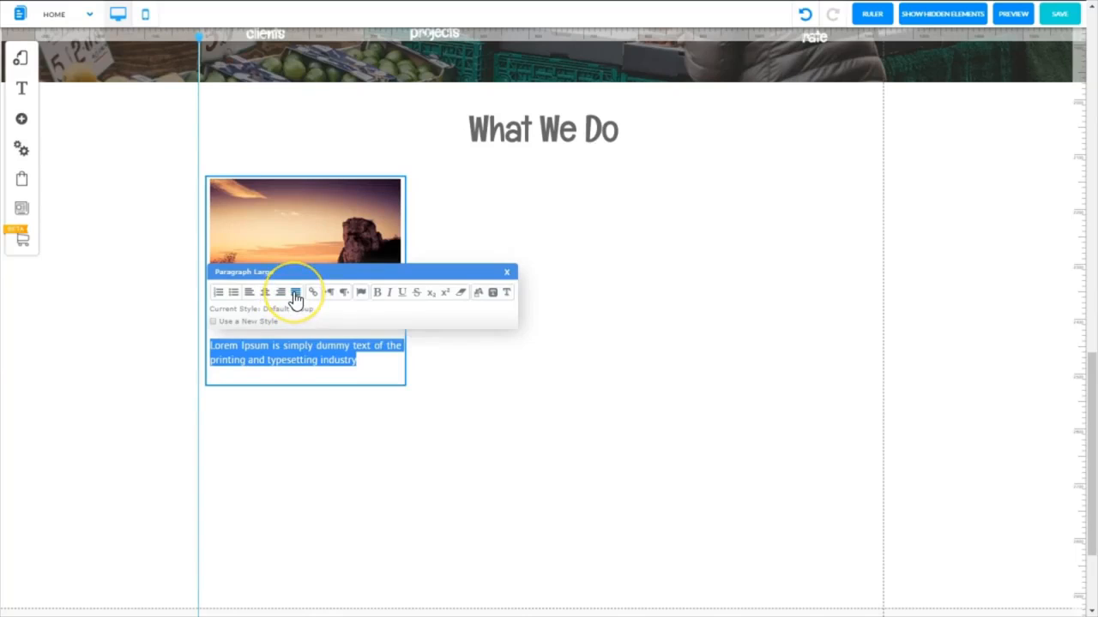
click(289, 377)
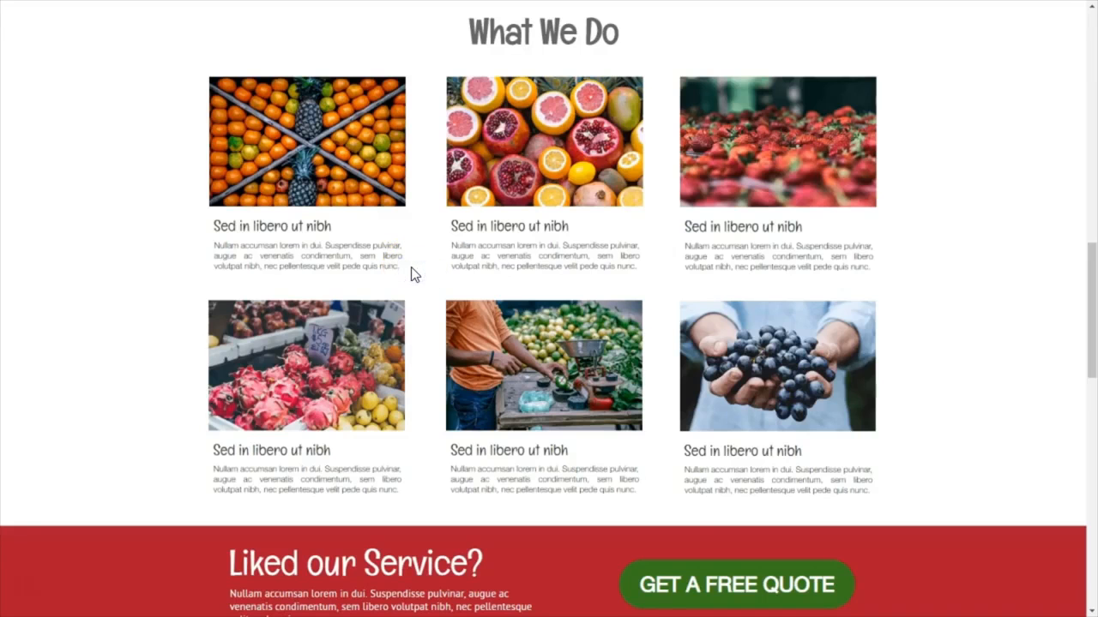
Step: Copy the paragraph beginning "Nullam accumsan lorem in dui" from the reference page and replace the placeholder paragraph text with it
drag(410, 267, 213, 246)
key(ctrl+c)
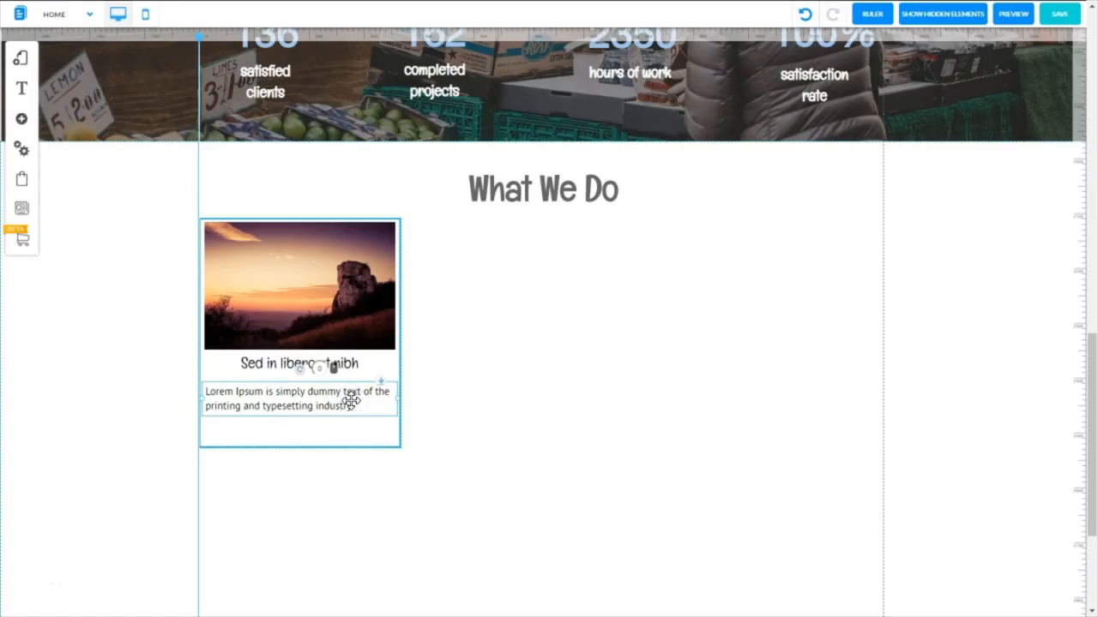
click(351, 401)
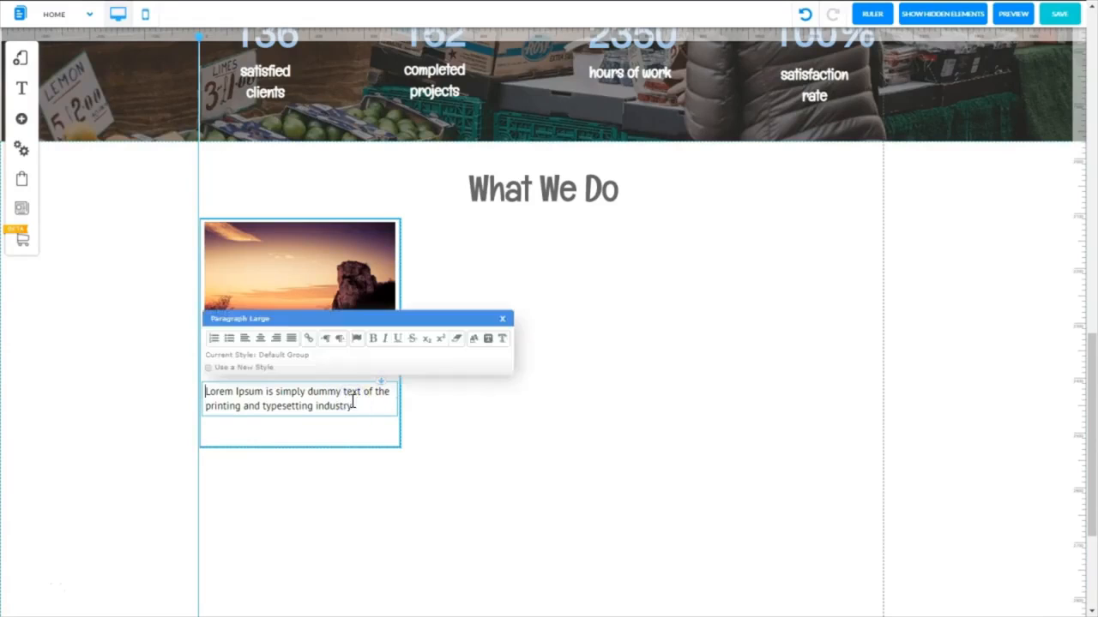
drag(357, 406, 202, 393)
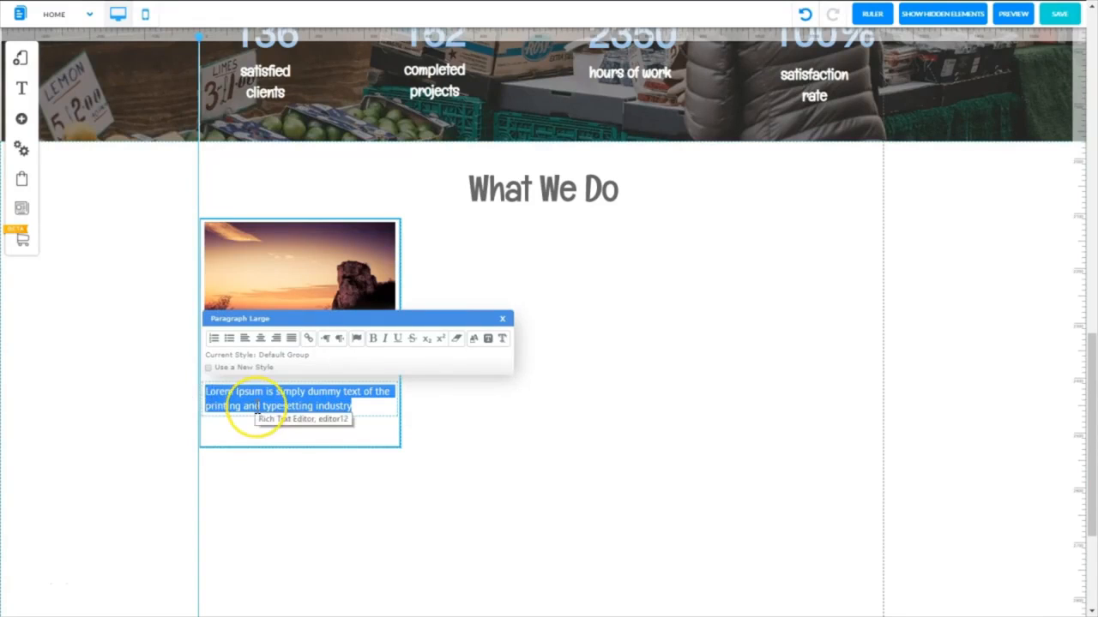
key(ctrl+v)
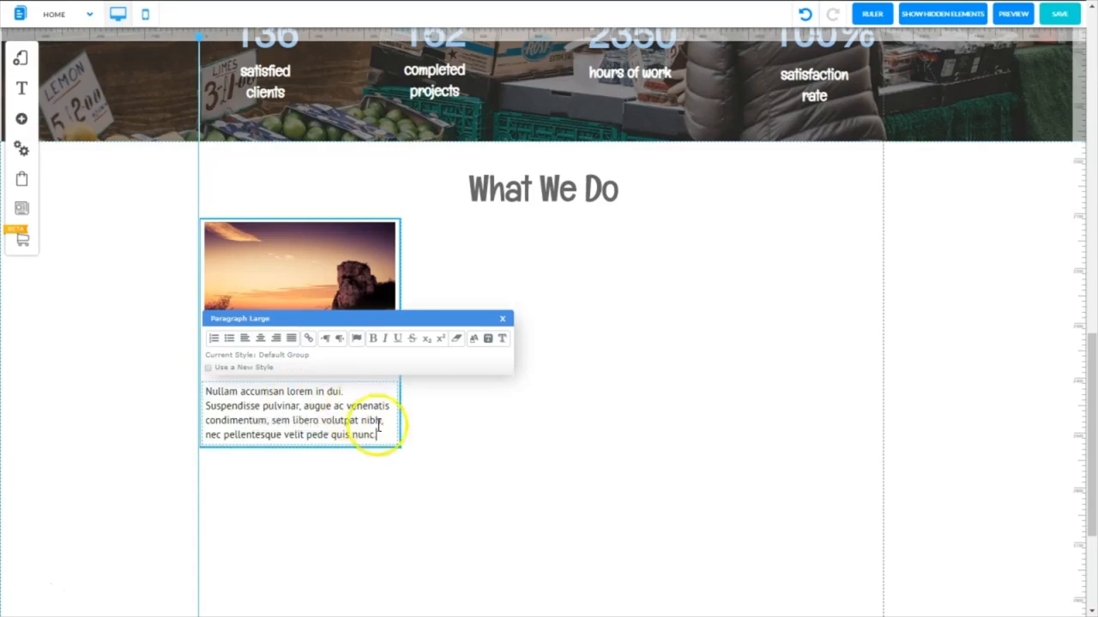
Step: Justify the pasted paragraph and nudge its element slightly upward toward the title
drag(382, 435, 185, 398)
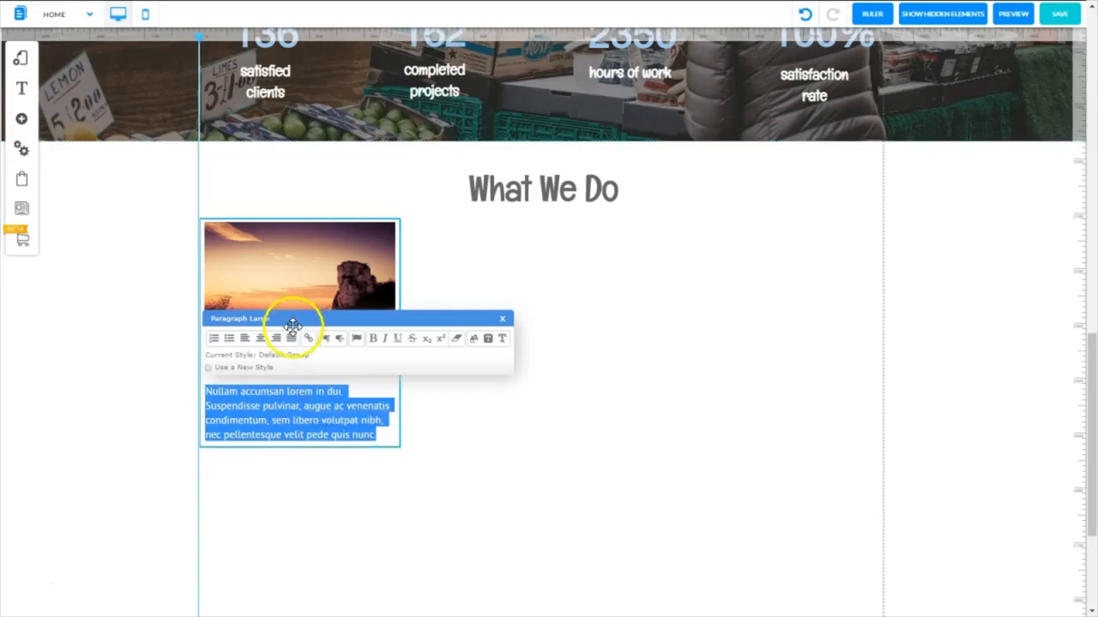
click(292, 341)
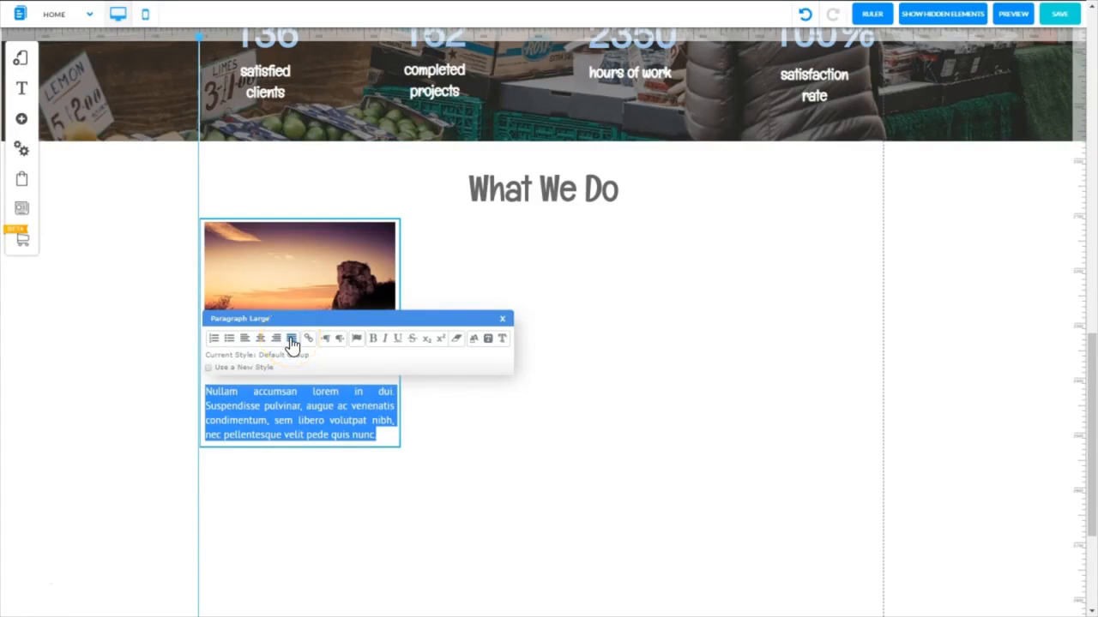
click(503, 318)
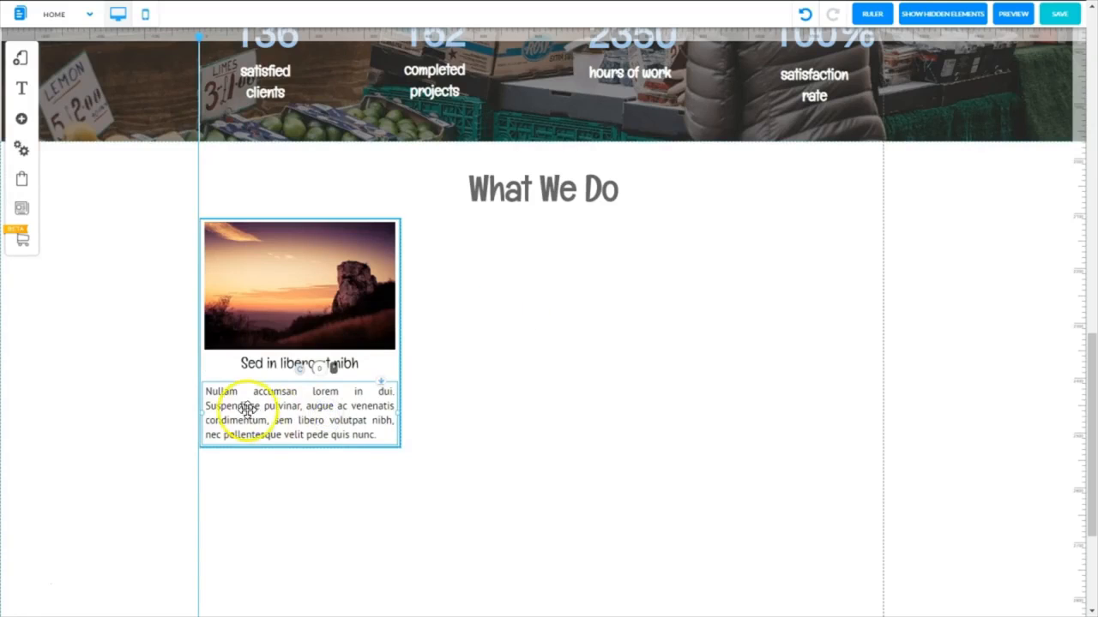
click(382, 380)
drag(382, 380, 382, 377)
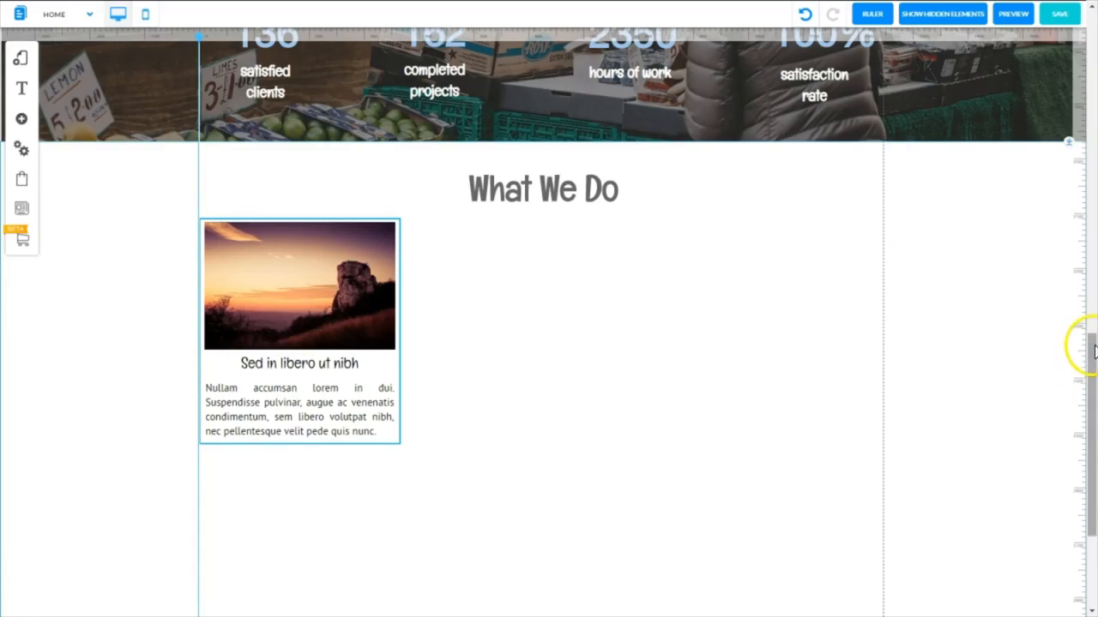
Step: Extend the page body and the "What We Do" section downward to make room below the service box
drag(1093, 347, 1091, 392)
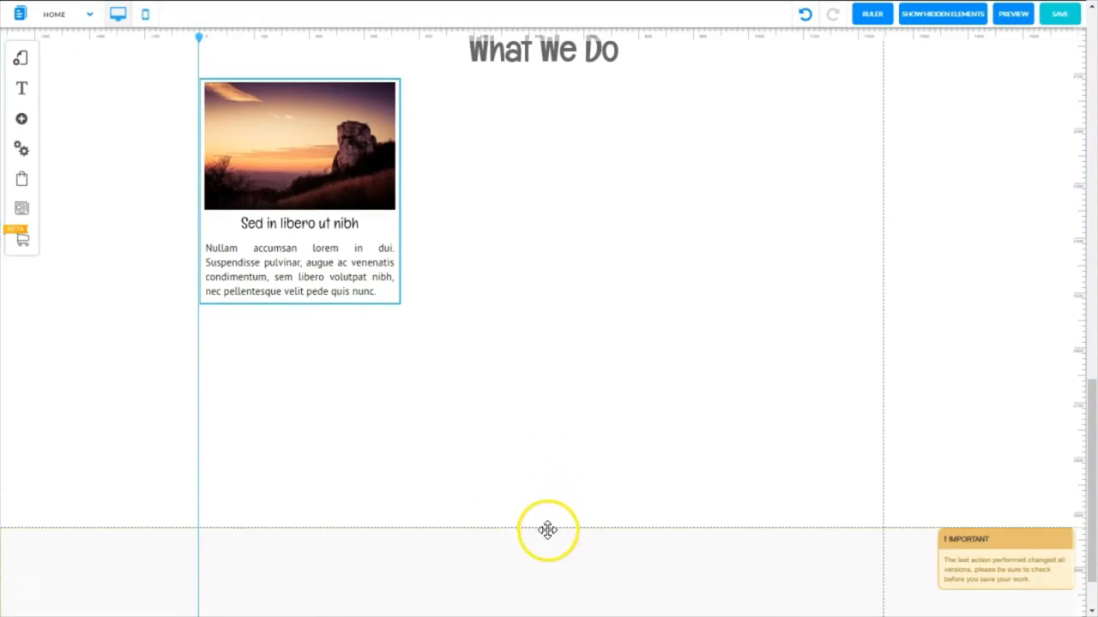
drag(547, 531, 558, 612)
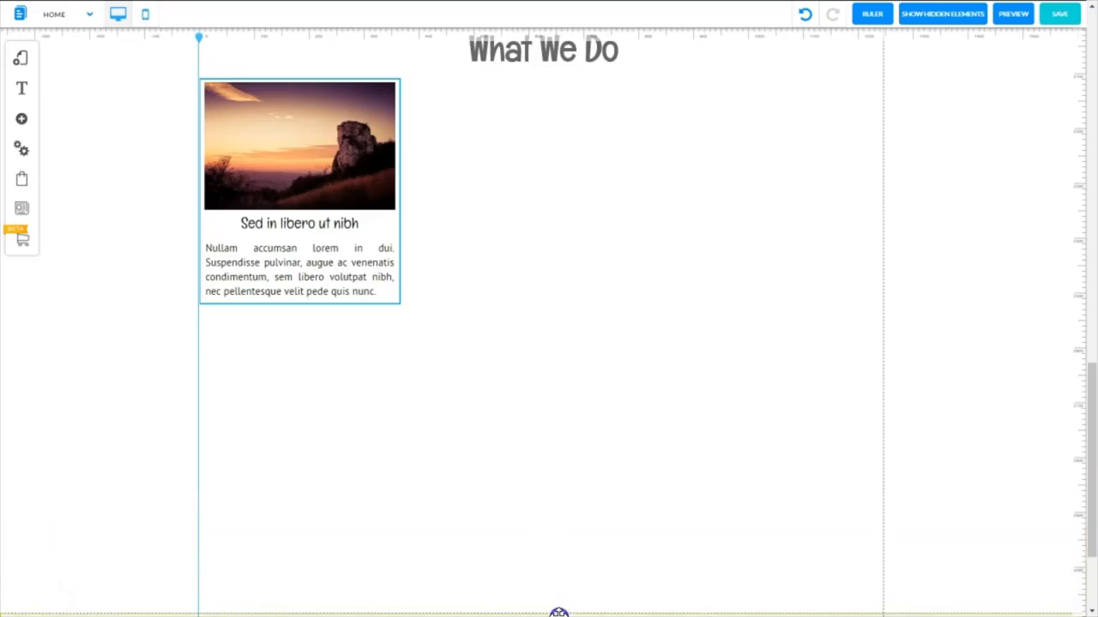
drag(536, 487, 537, 489)
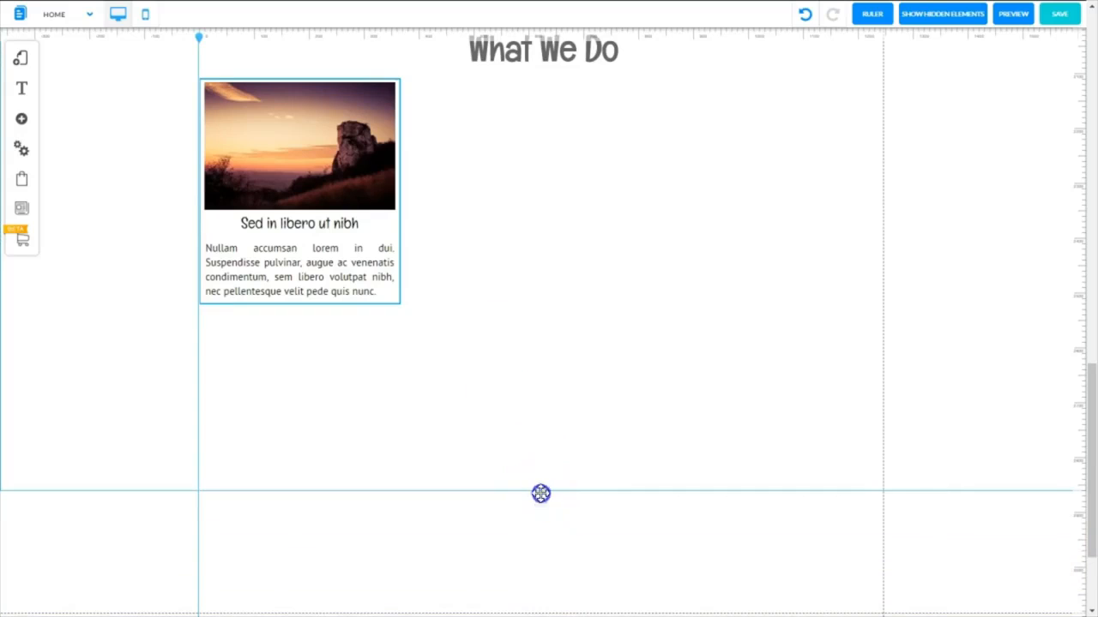
drag(540, 493, 539, 601)
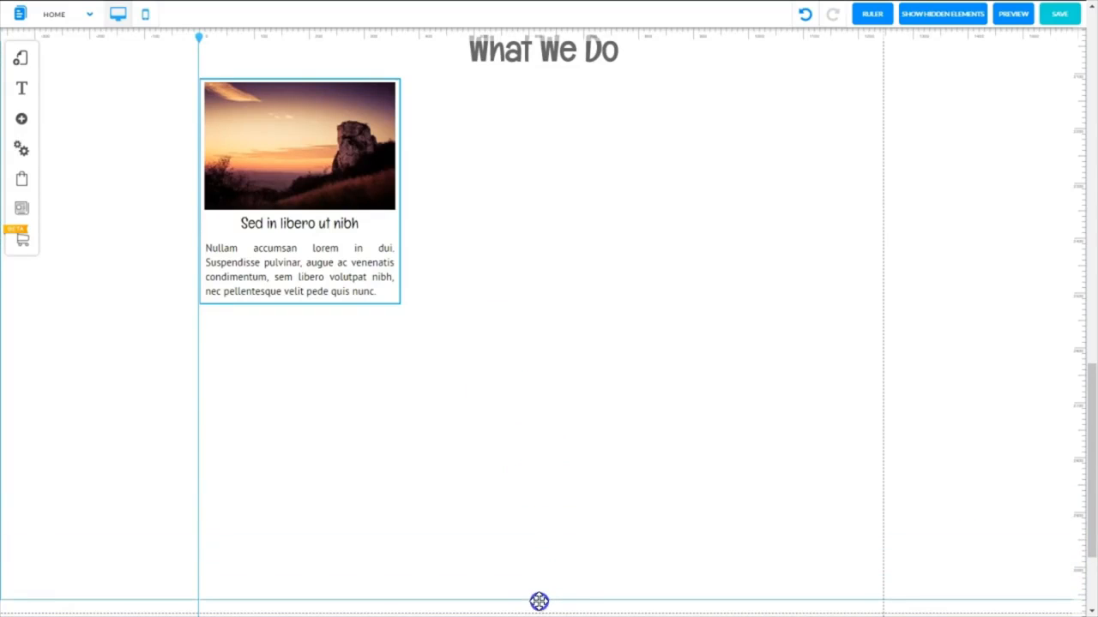
Step: Insert a white simple box with a blue outline into the "What We Do" section
click(20, 120)
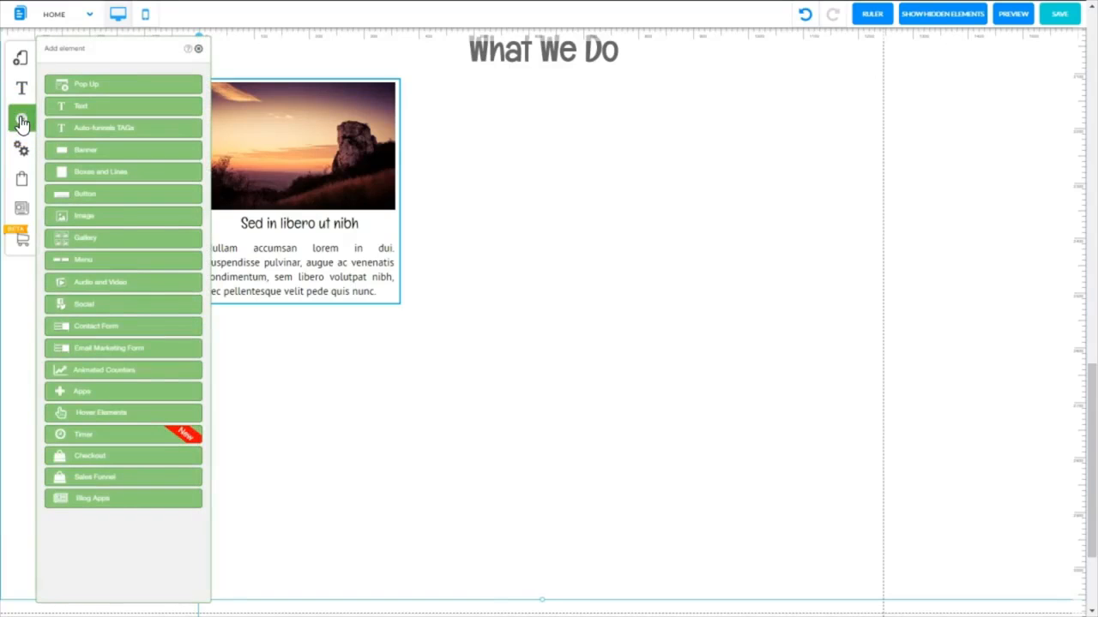
click(95, 175)
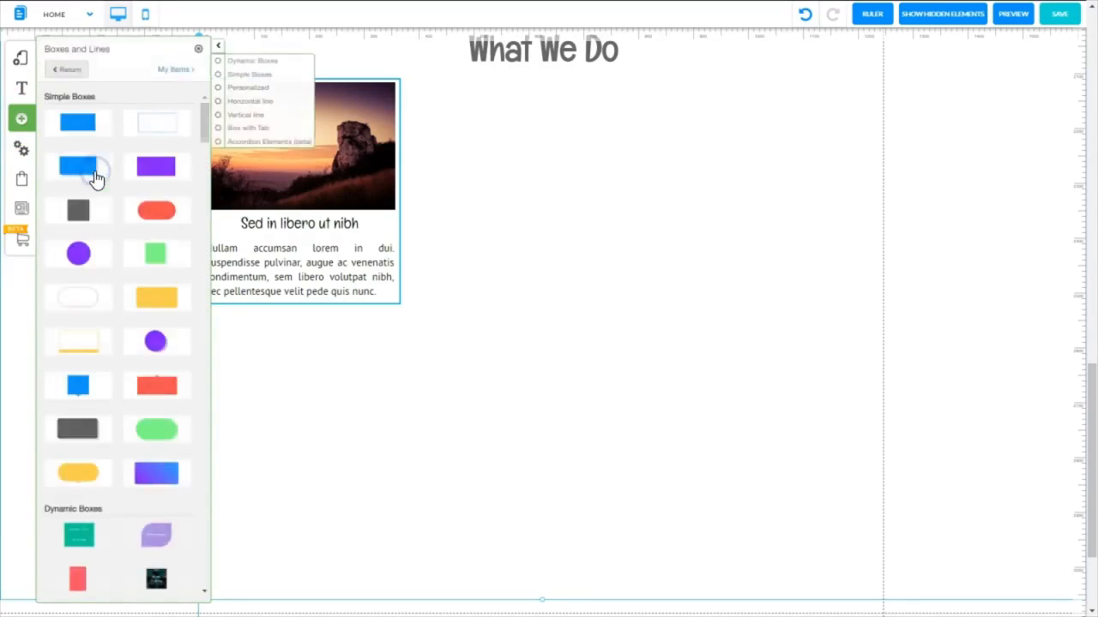
click(163, 127)
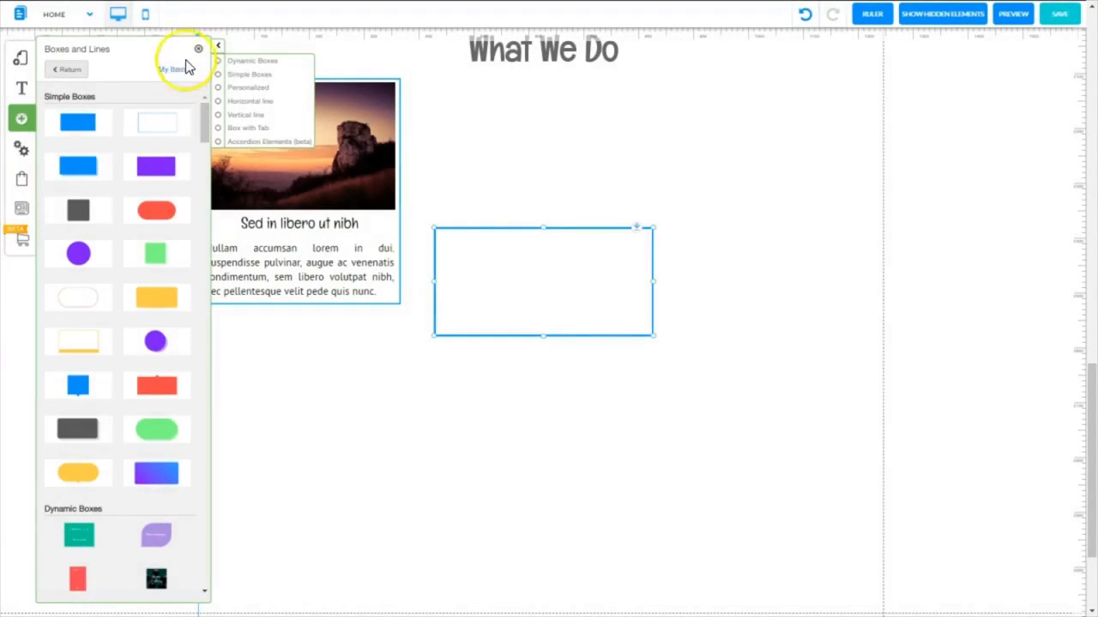
click(200, 51)
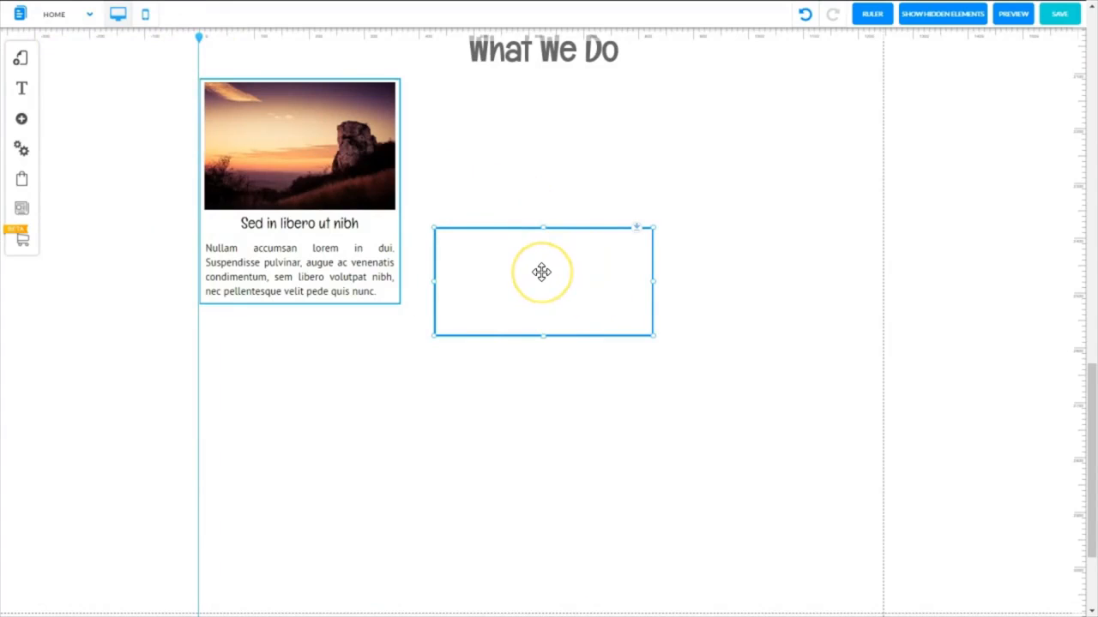
Step: Make the new box slightly taller than the service box, place it below and widen it to the full content width
drag(541, 272, 522, 128)
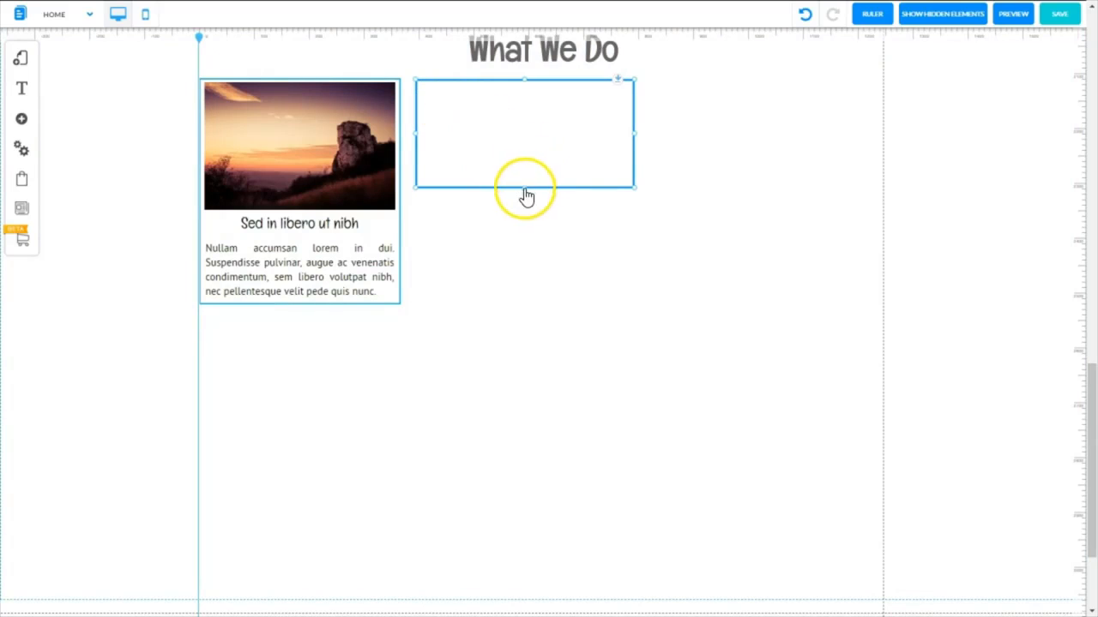
drag(525, 193, 306, 367)
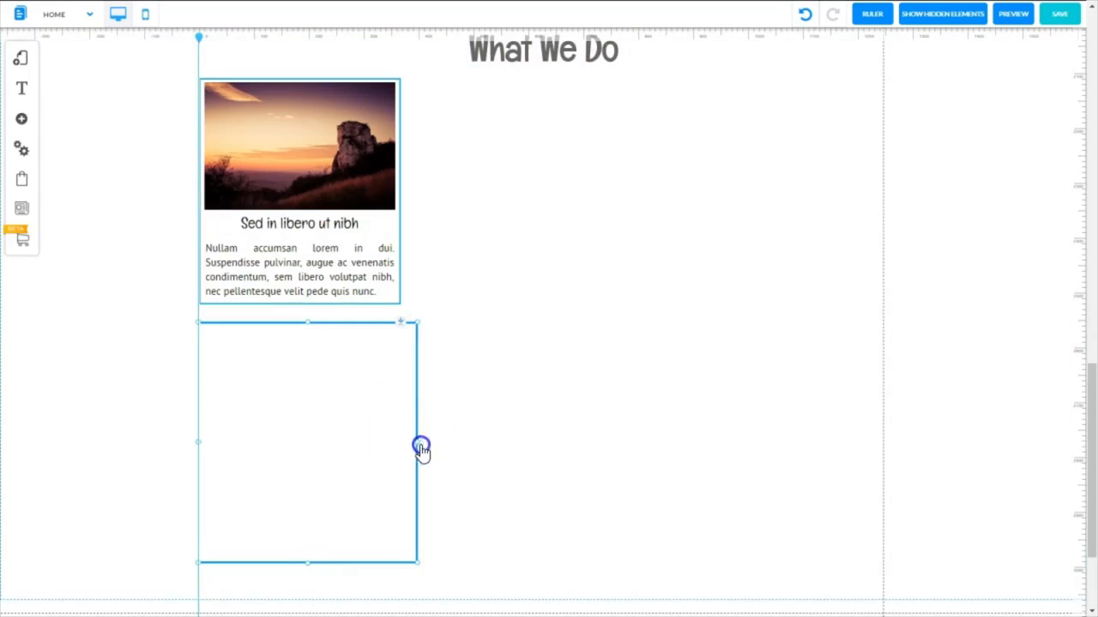
drag(421, 447, 811, 446)
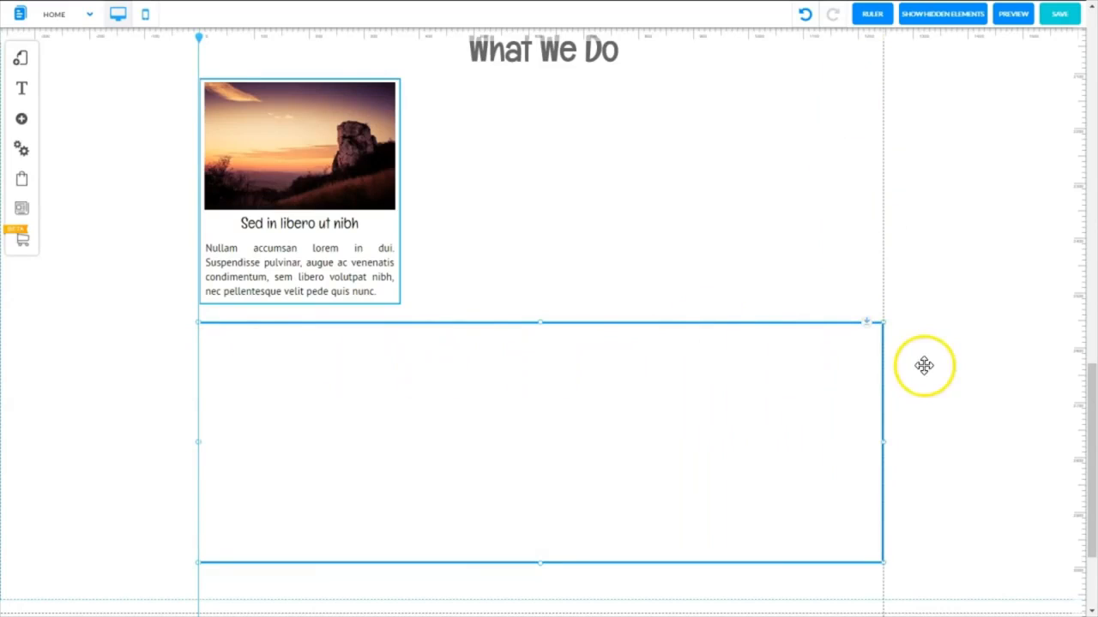
Step: Move the service box into the wide outlined box, aligned with its upper-left corner
click(400, 104)
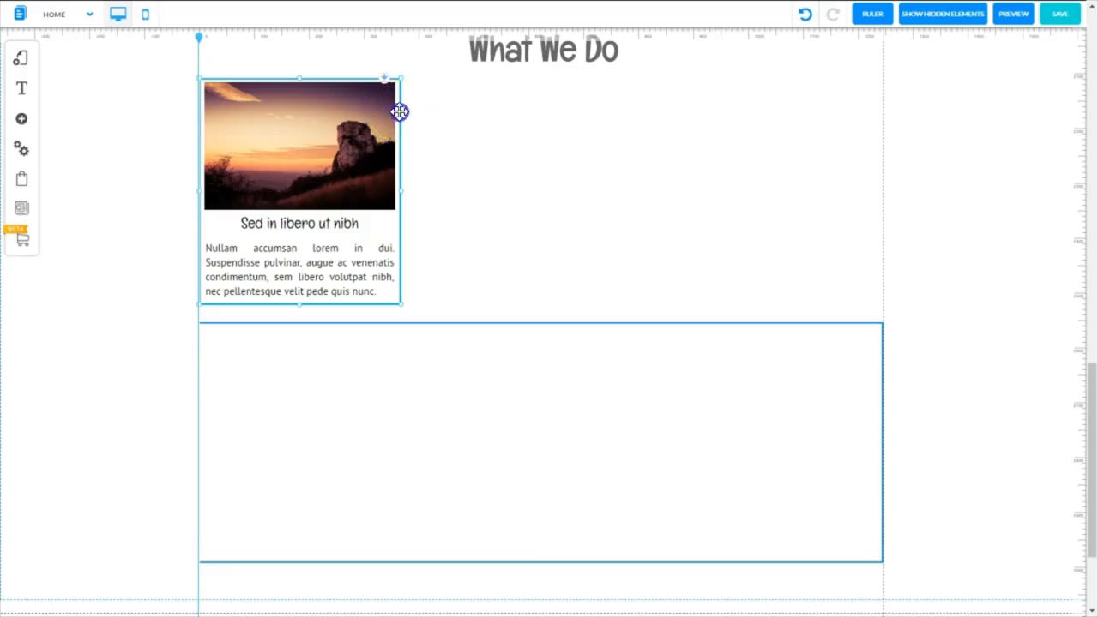
drag(400, 111, 400, 361)
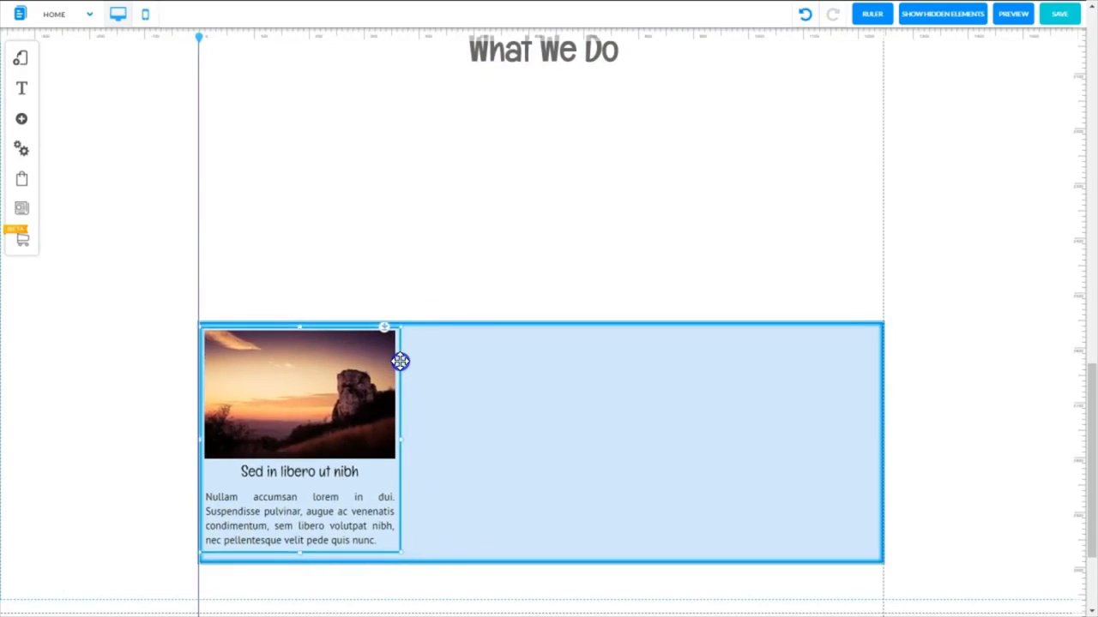
drag(399, 361, 401, 358)
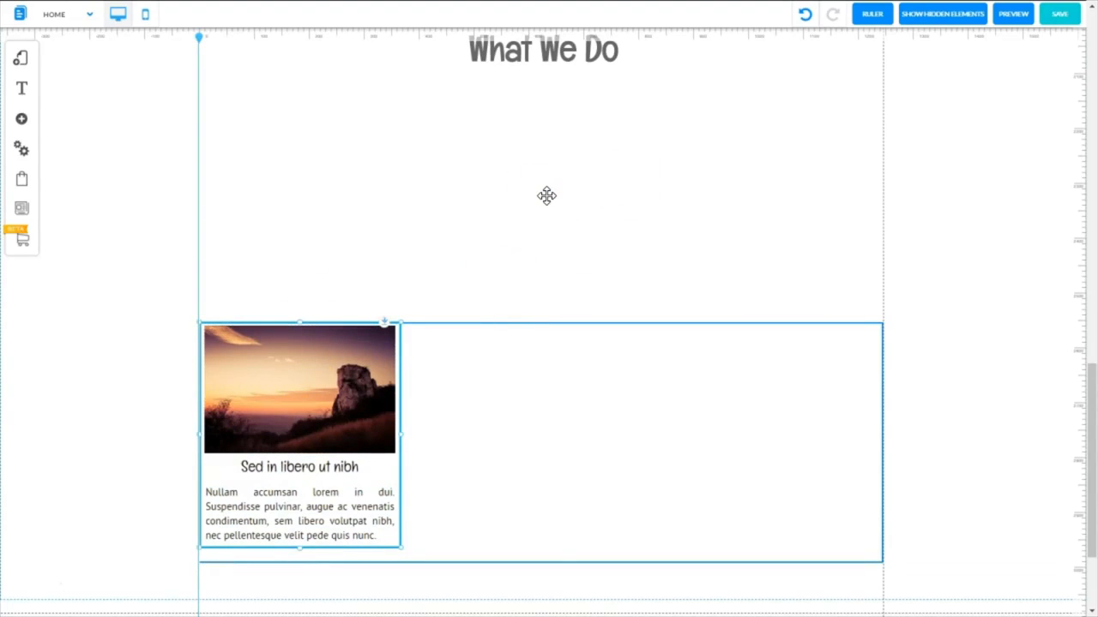
Step: Paste two copies of the service box and place one at the right end of the wide box
key(ctrl+v)
key(ctrl+v)
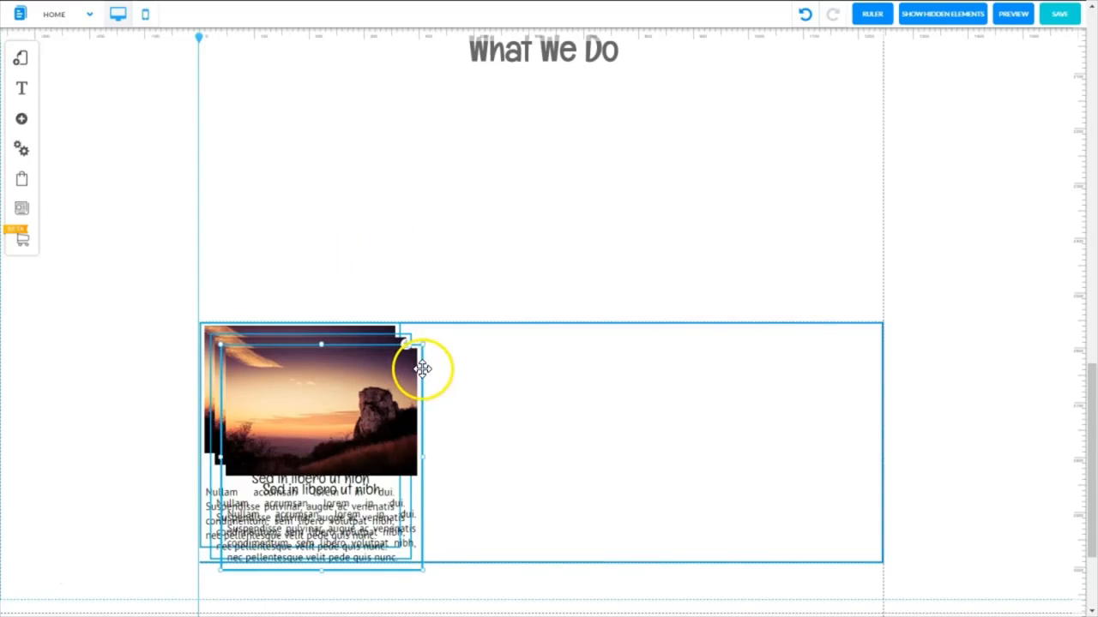
drag(423, 368, 884, 348)
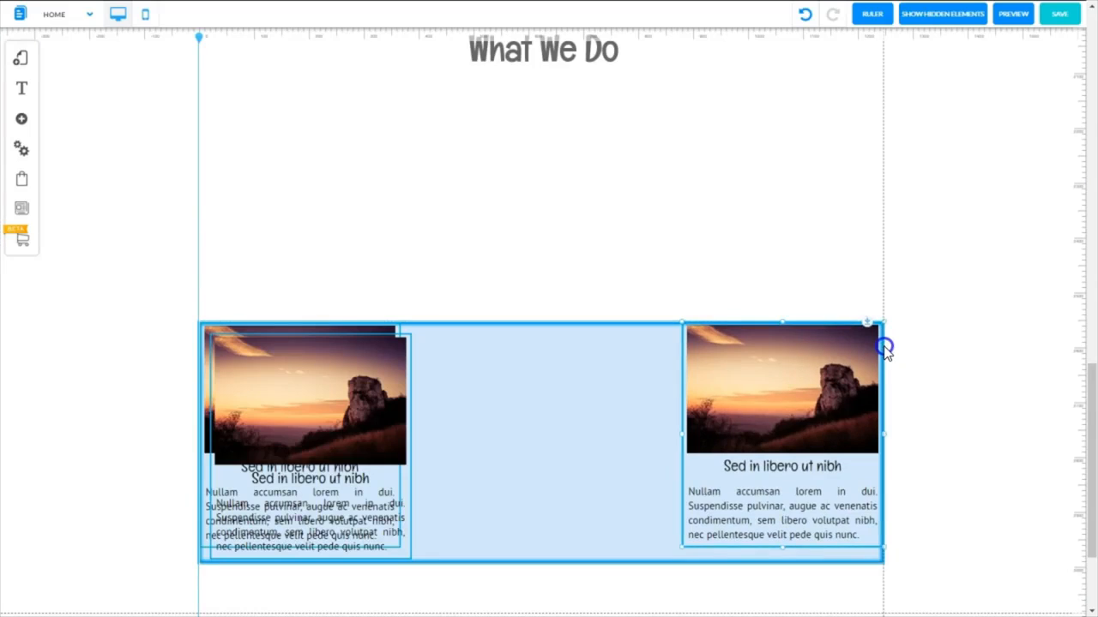
drag(884, 347, 884, 347)
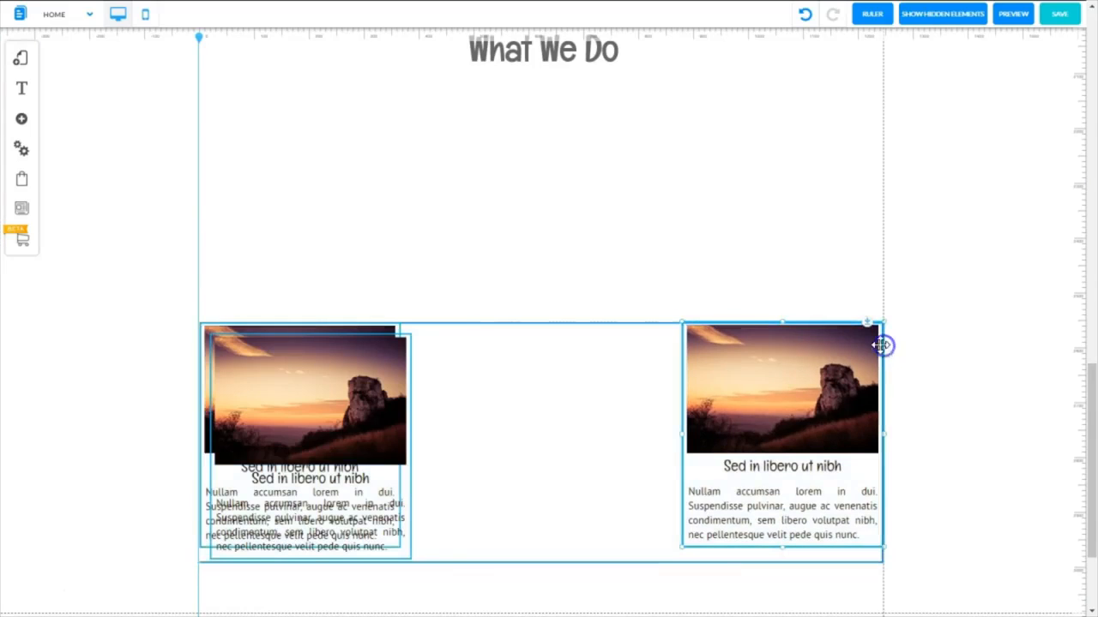
Step: Move the other service box copy to the middle of the wide box, evenly spaced between its neighbours
click(412, 379)
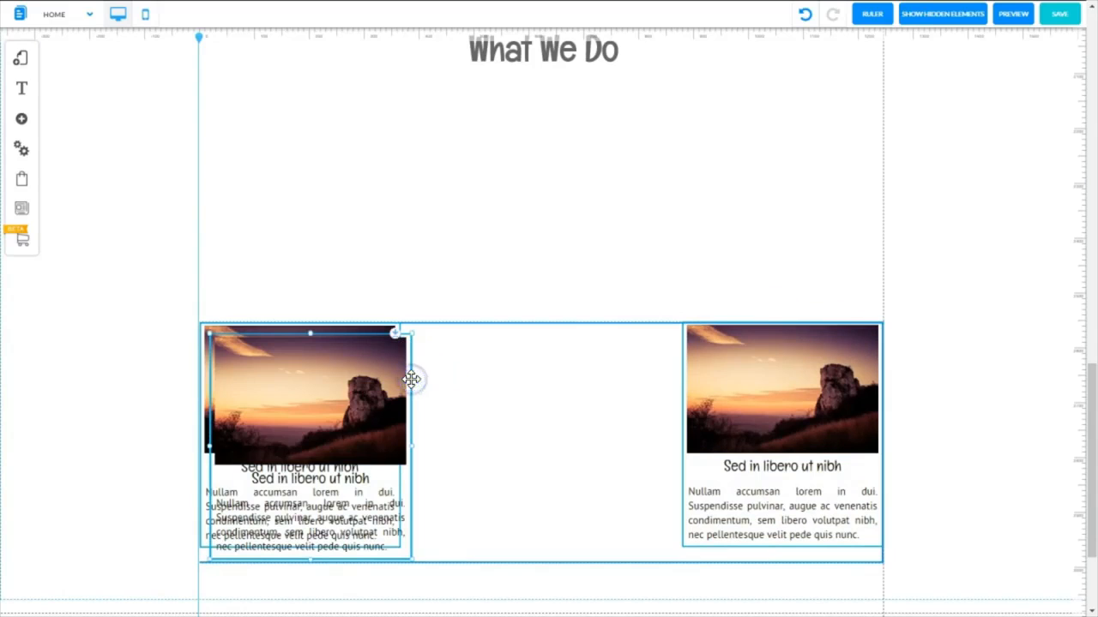
drag(411, 379, 636, 368)
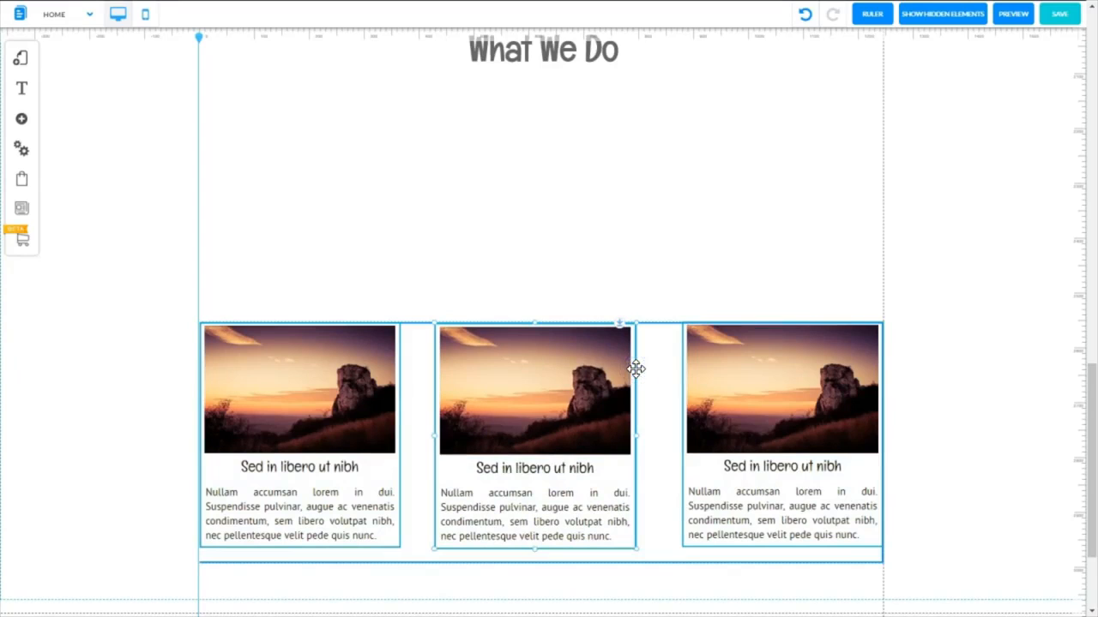
click(635, 369)
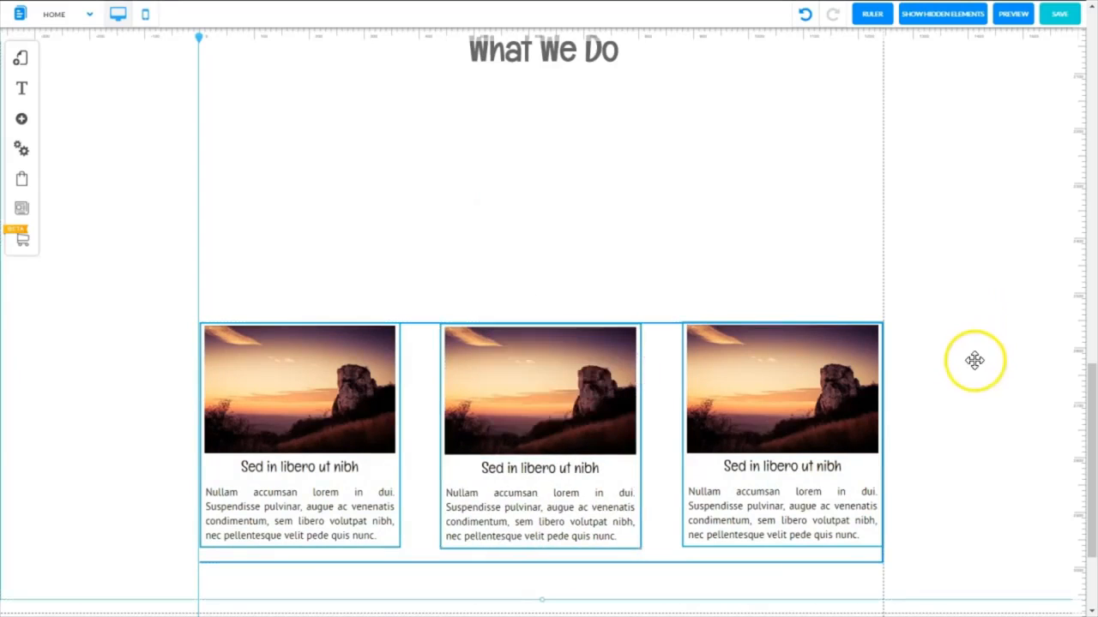
Step: Shorten the wide outlined box to end just below the three service boxes and remove its border color
click(518, 561)
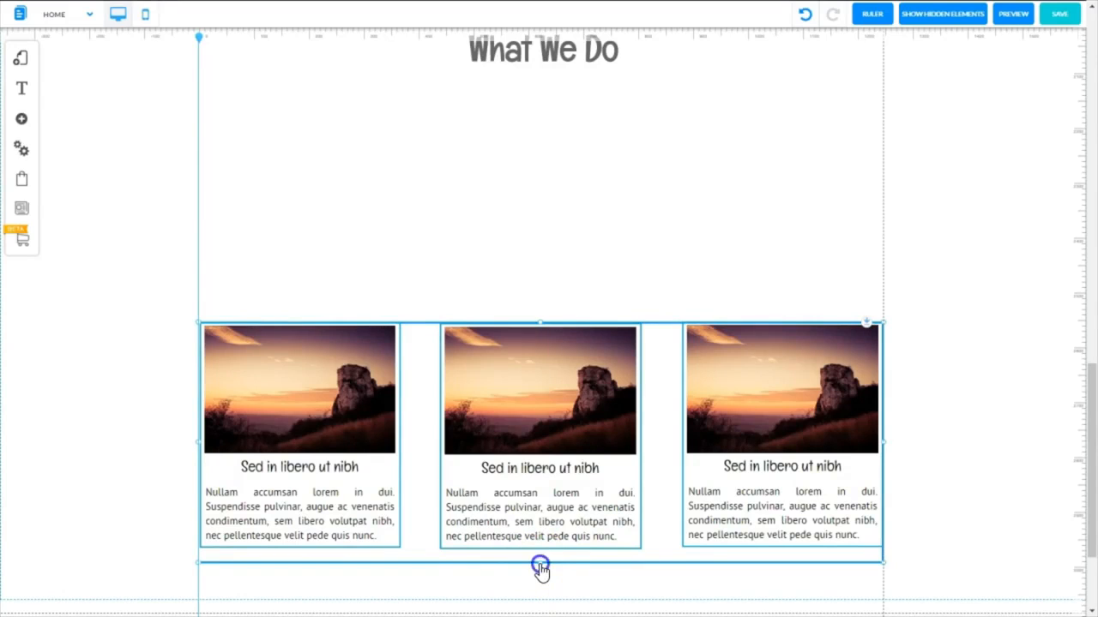
drag(539, 559, 538, 554)
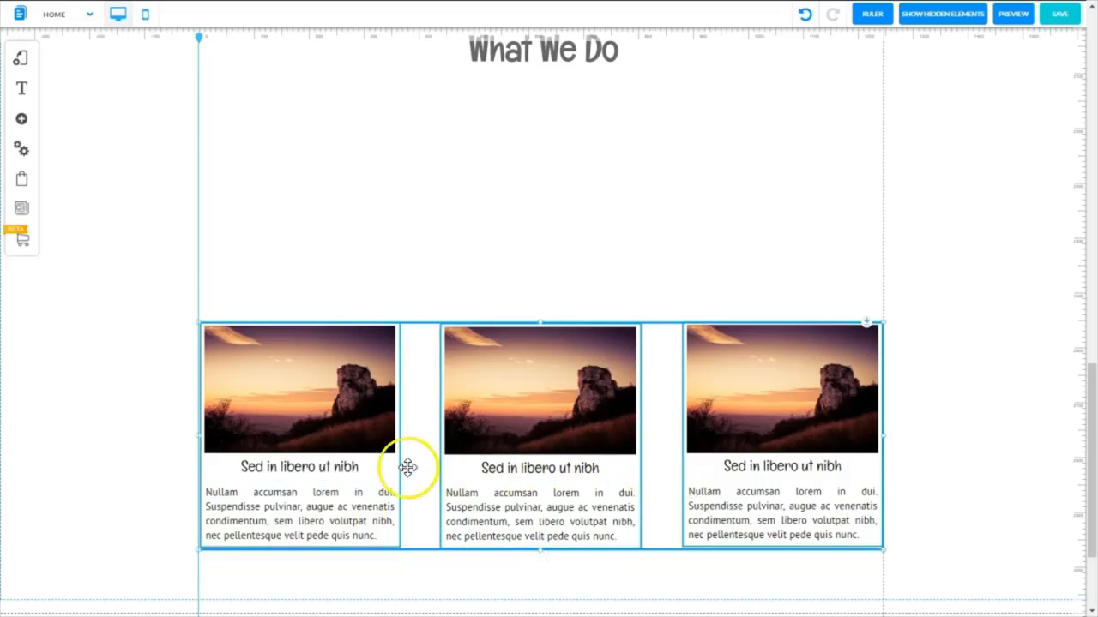
click(661, 550)
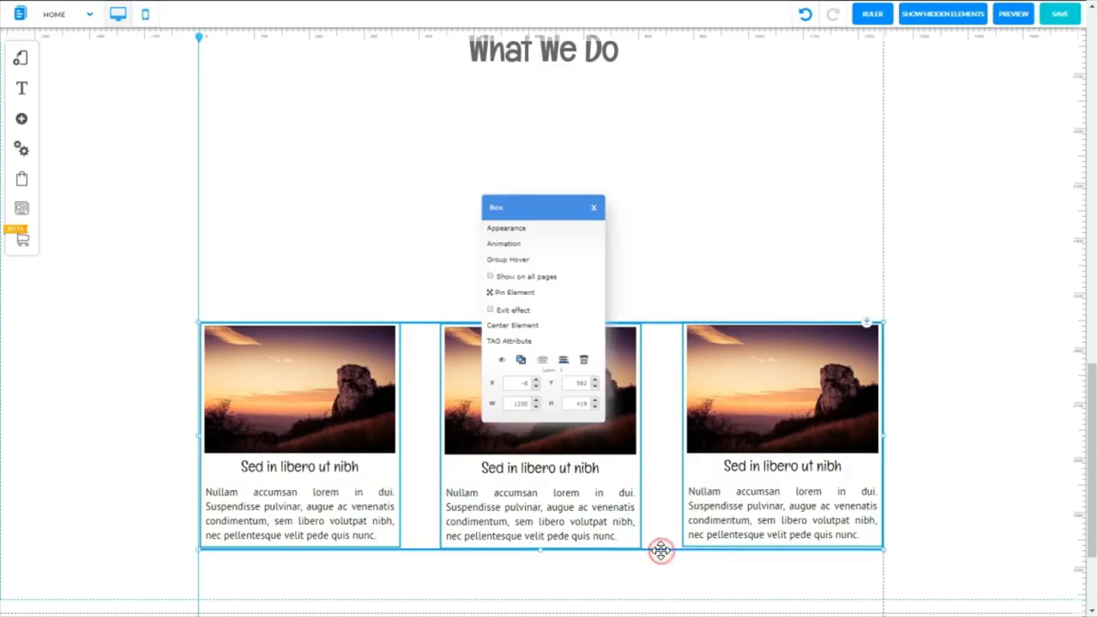
click(519, 229)
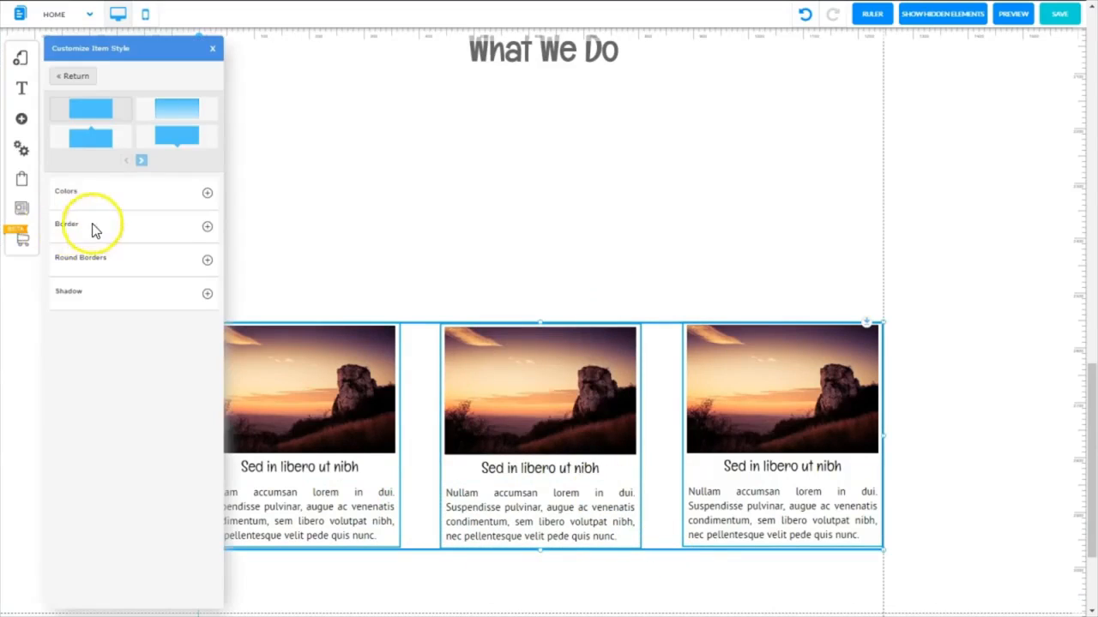
click(207, 229)
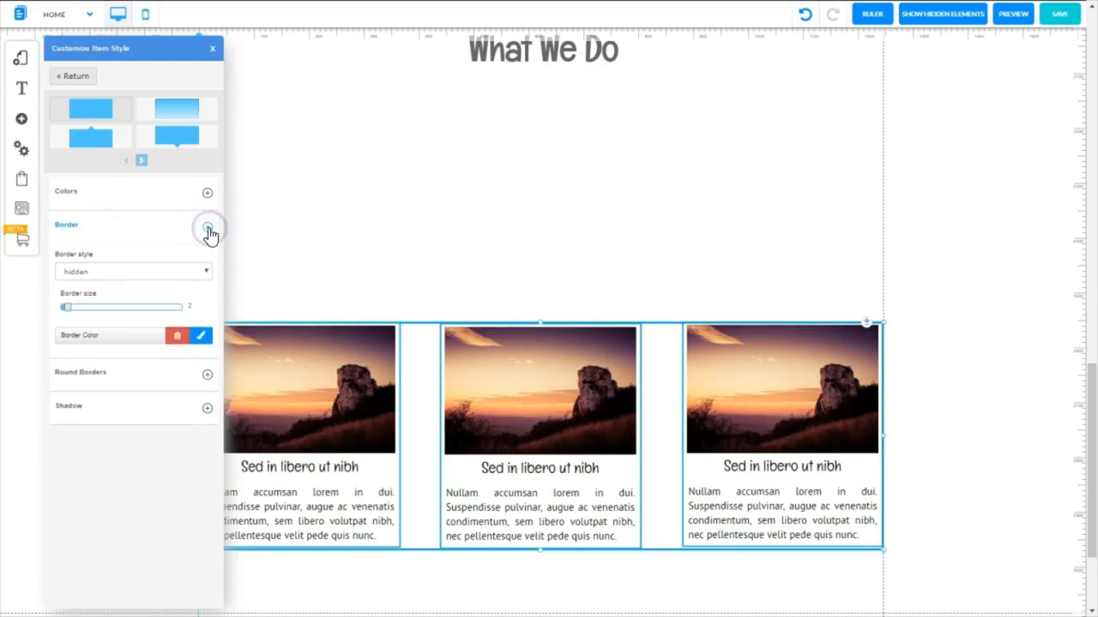
click(178, 339)
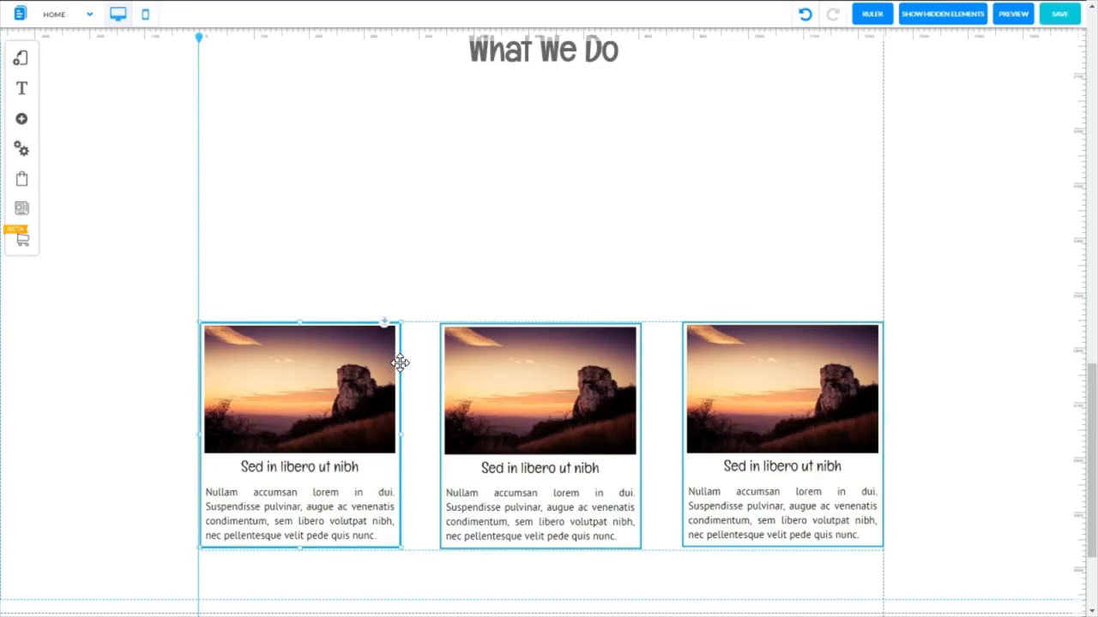
Step: Remove the border color from the service boxes inside the wide box
right_click(399, 363)
click(208, 227)
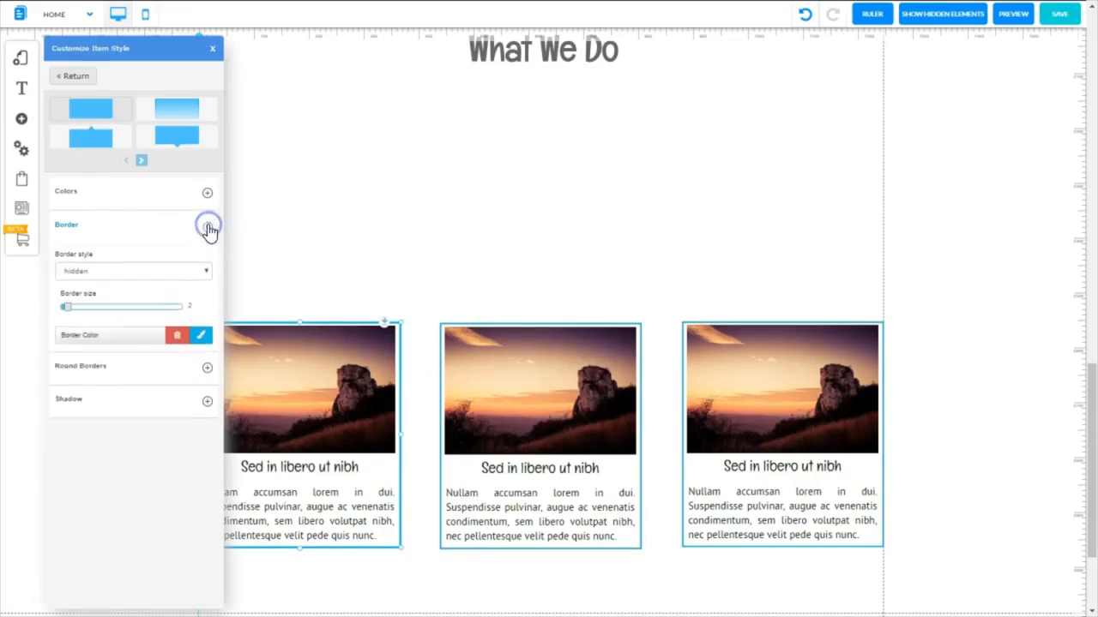
click(182, 338)
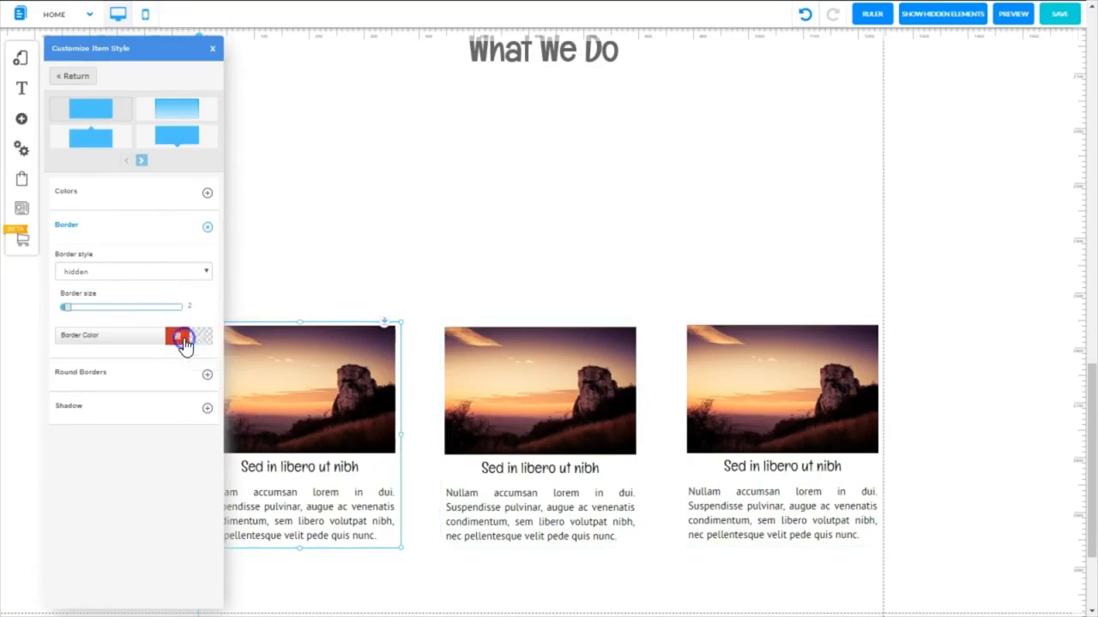
click(943, 366)
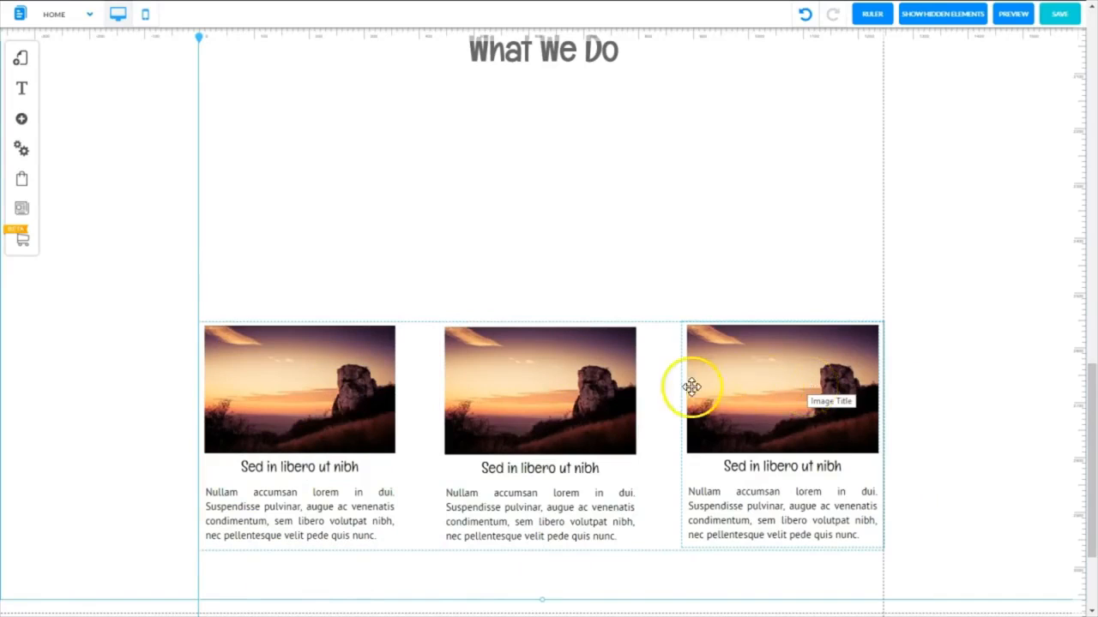
Step: Move the service row with the content below it up beneath the What We Do heading, then extend the section downward for a second row
click(663, 324)
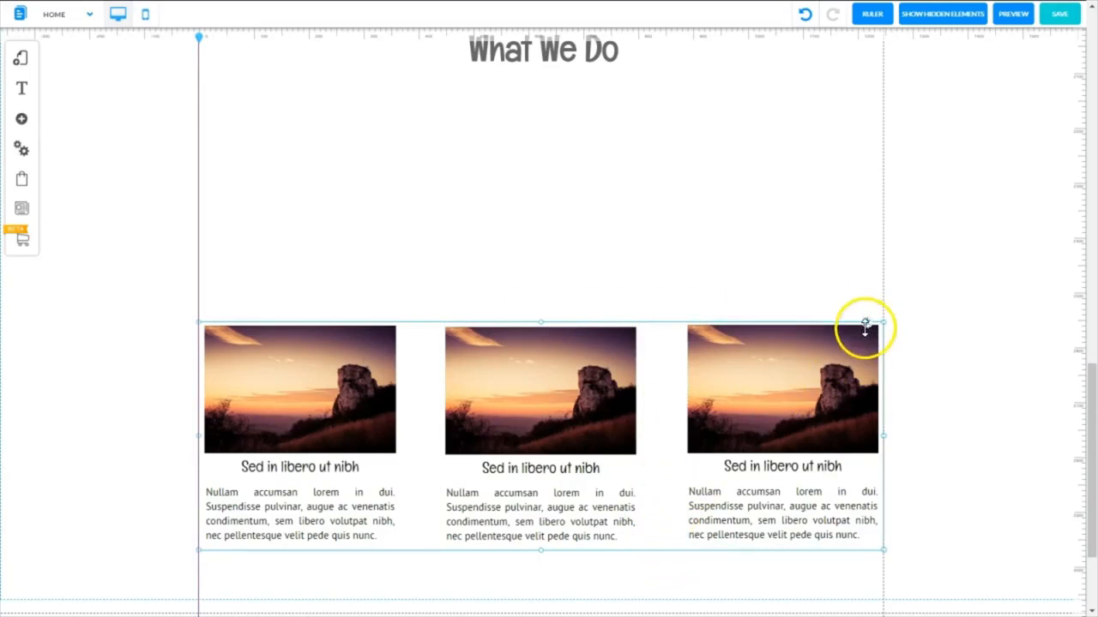
drag(866, 309, 826, 70)
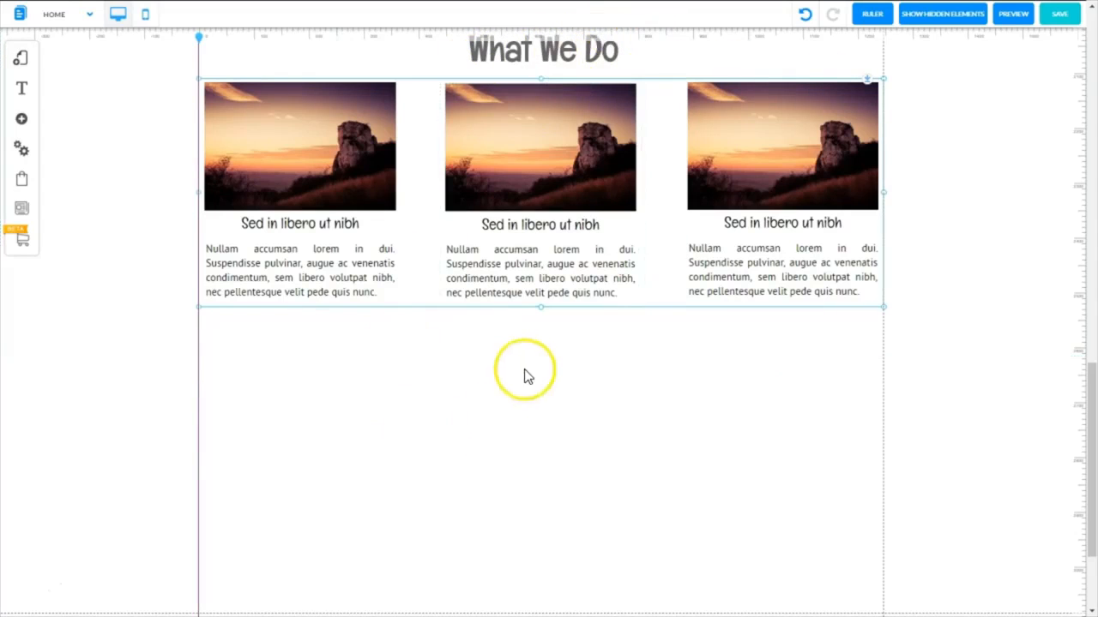
click(540, 352)
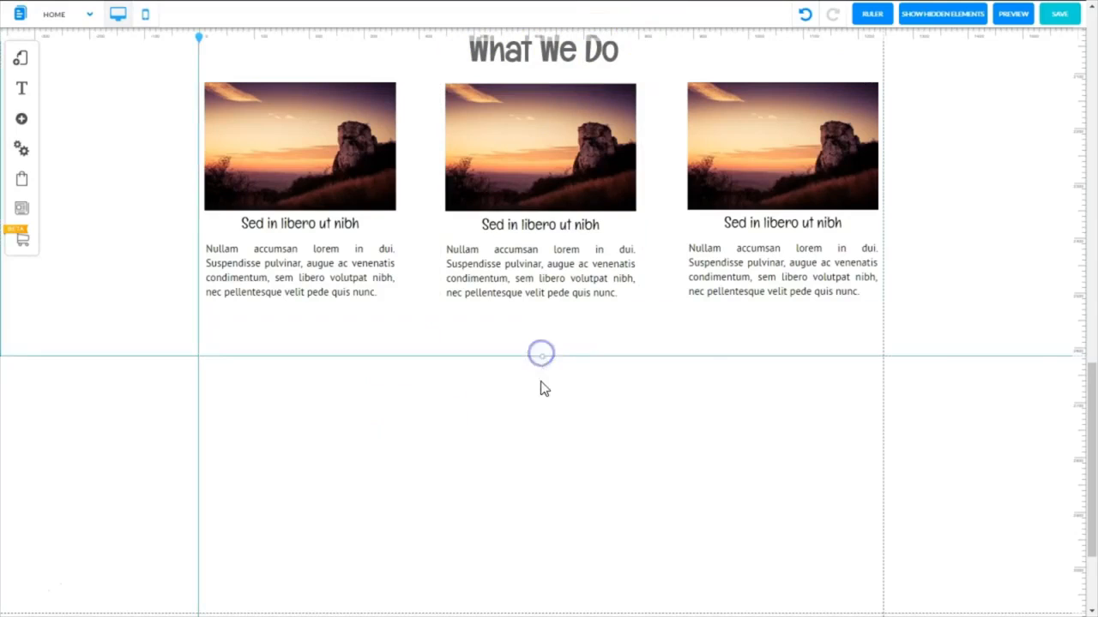
drag(543, 359, 558, 569)
Step: Duplicate the row of three service boxes and place the copy closely beneath the first row
click(417, 83)
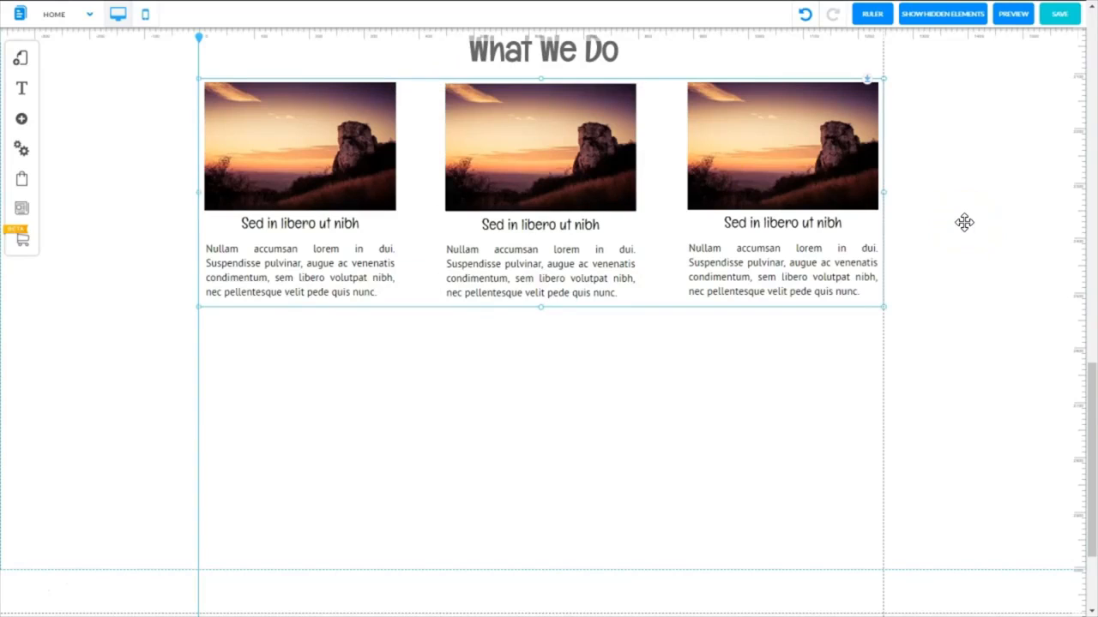
drag(964, 221, 664, 103)
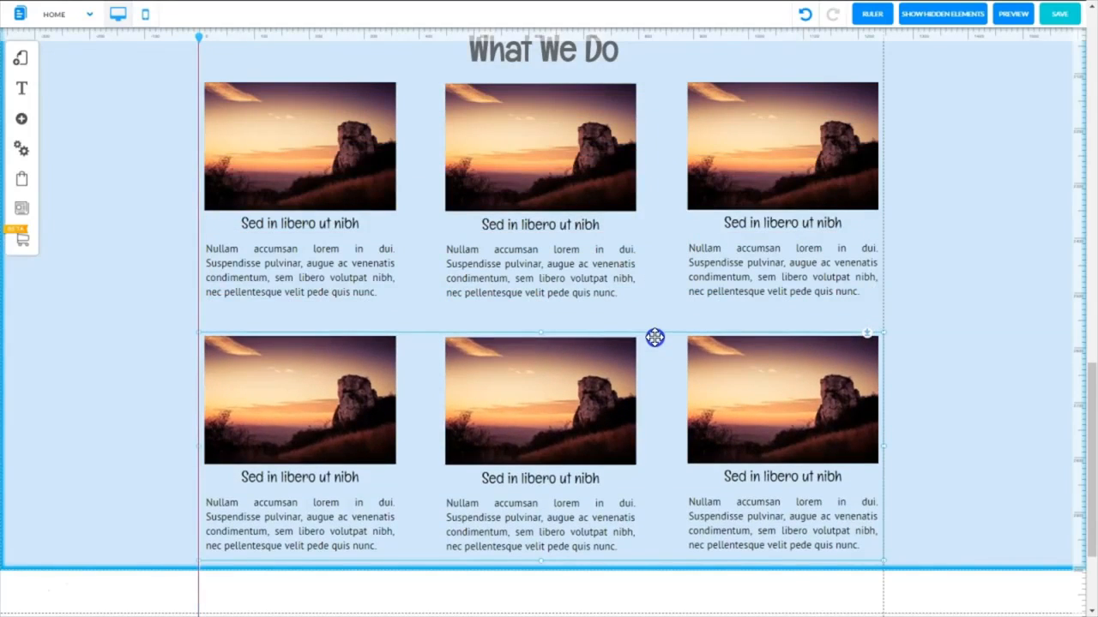
drag(655, 337, 656, 337)
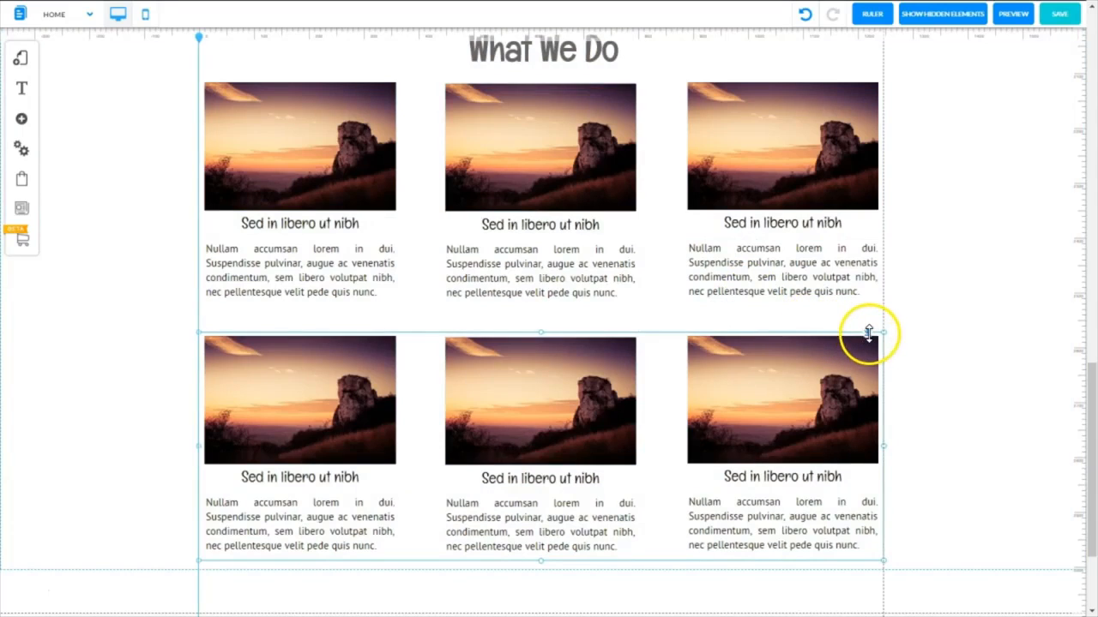
drag(869, 335, 870, 302)
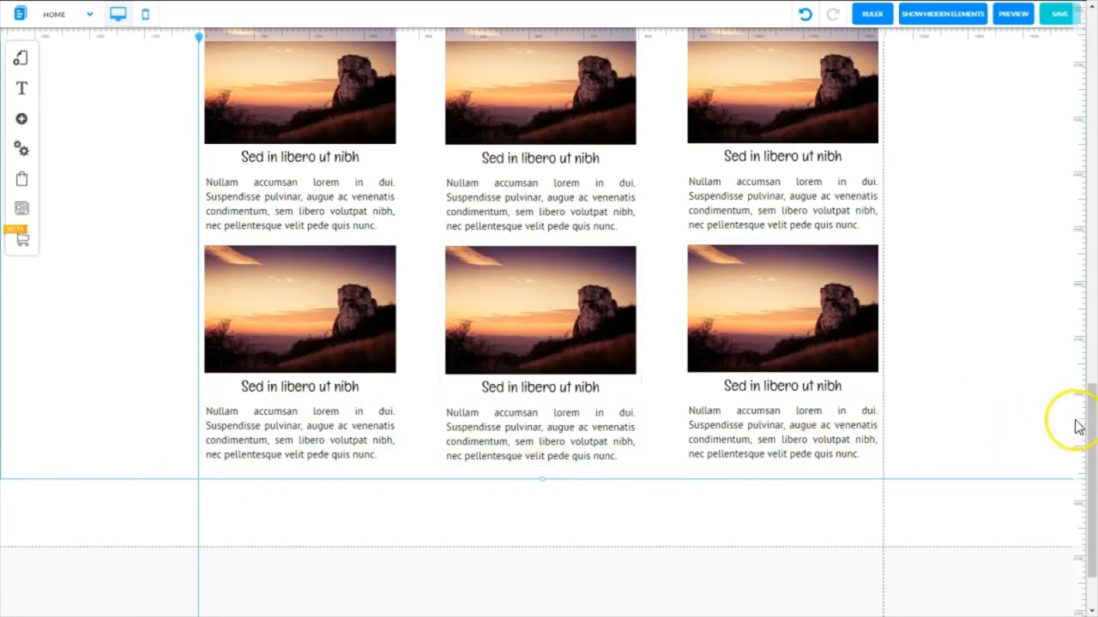
Step: Adjust the section's lower edge to leave a small margin beneath the second row of service boxes
mouse_move(1091, 428)
mouse_down()
mouse_move(1082, 388)
mouse_move(1088, 446)
mouse_up()
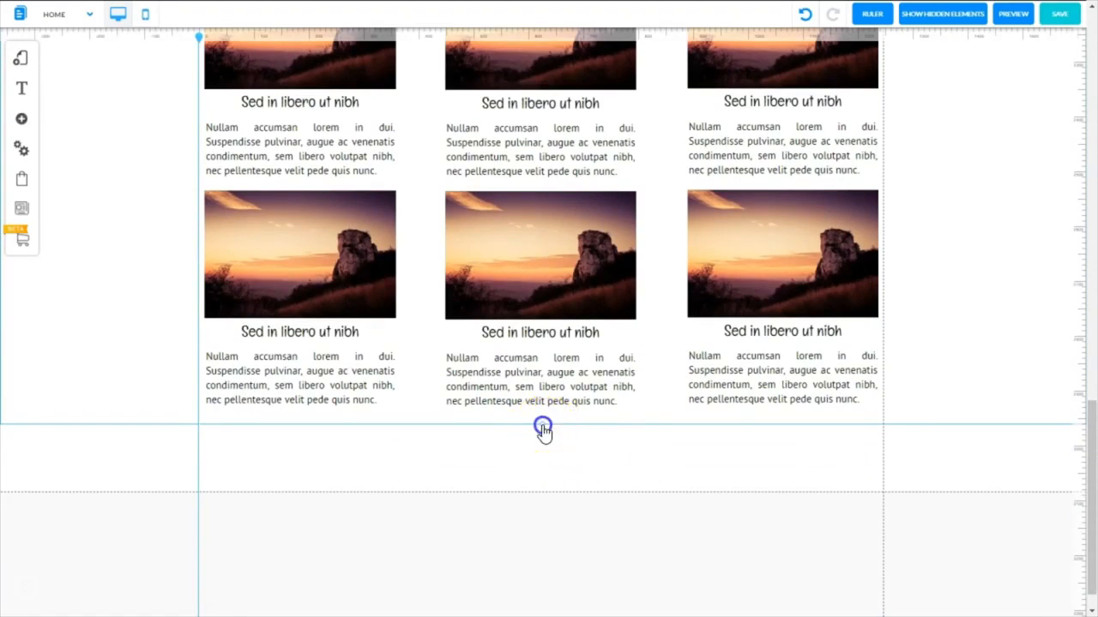
drag(543, 429, 537, 454)
mouse_move(1090, 454)
mouse_down()
mouse_move(1089, 465)
mouse_move(1088, 451)
mouse_up()
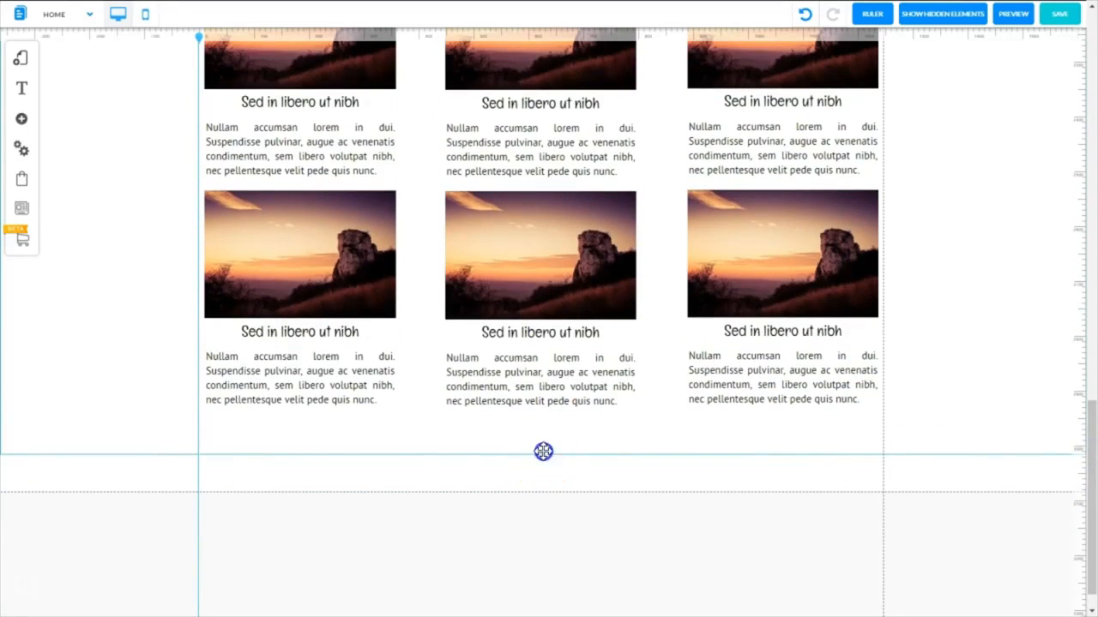
drag(543, 451, 542, 446)
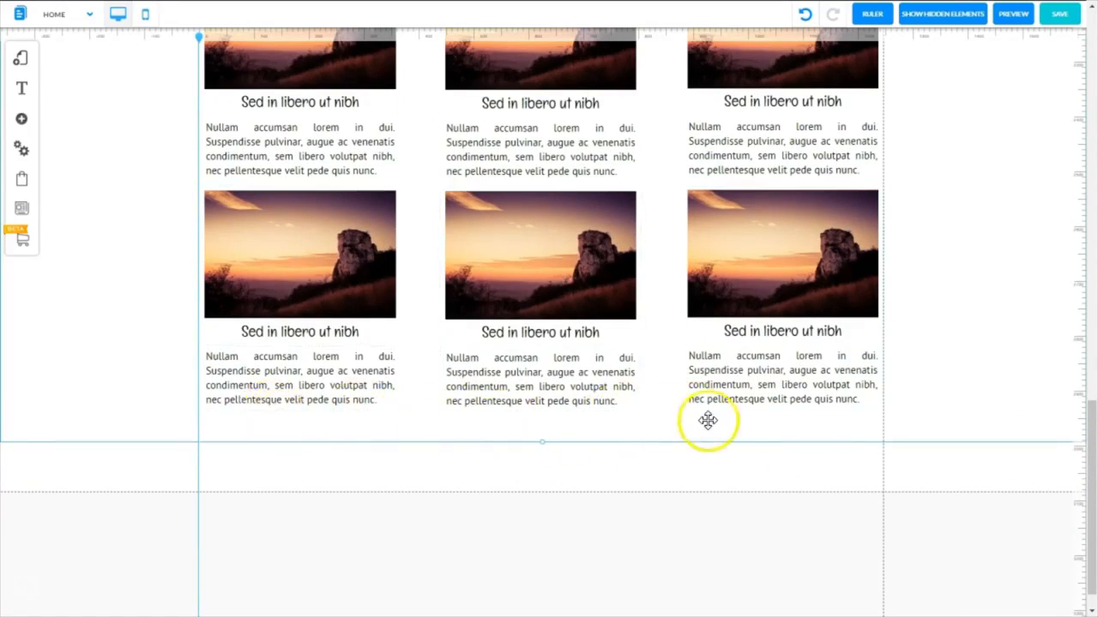
Step: Preview the What We Do section, return to editing and save the default layout and Home page changes
drag(1092, 435, 1070, 391)
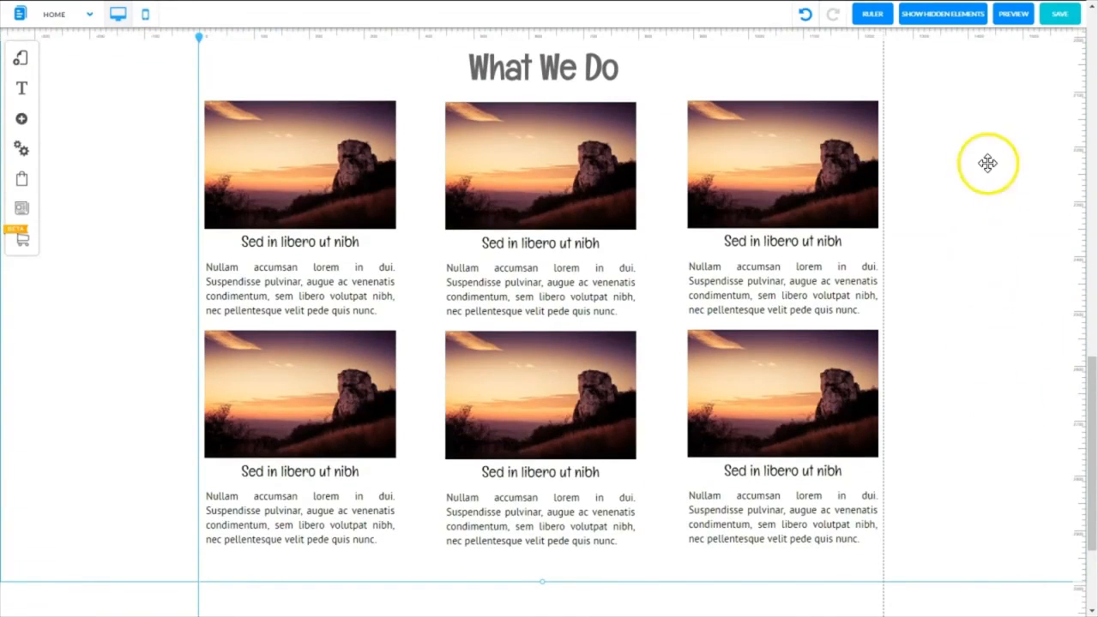
click(1012, 14)
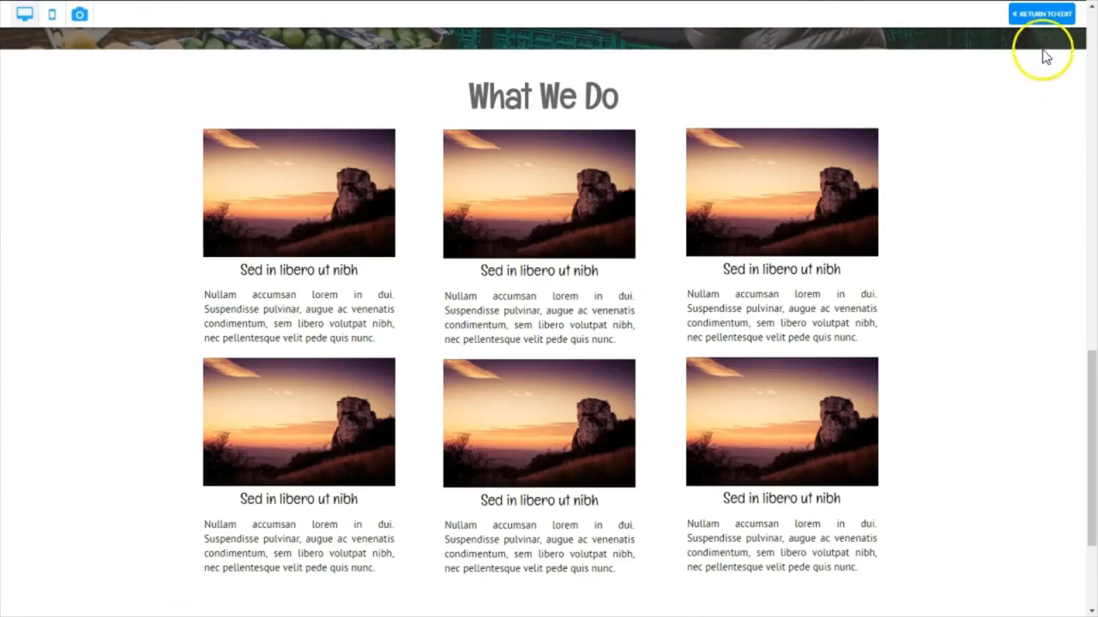
click(1053, 16)
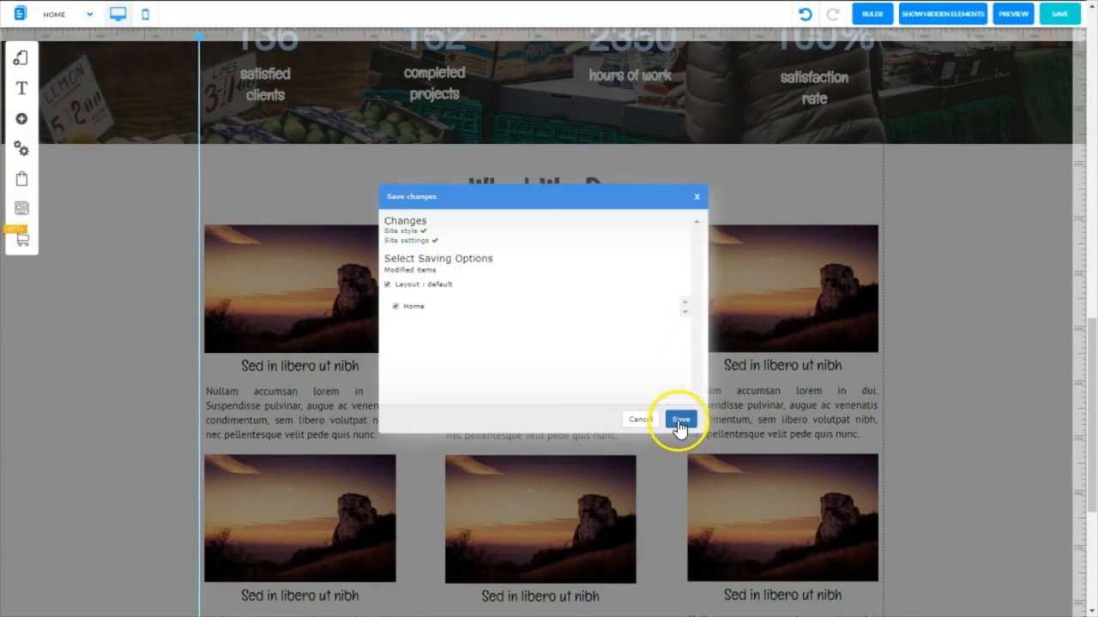
click(679, 420)
Step: Replace the first service image in the upper row with the citrus and pomegranate photo from the Fruit Shop folder
scroll(703, 260, down, 1)
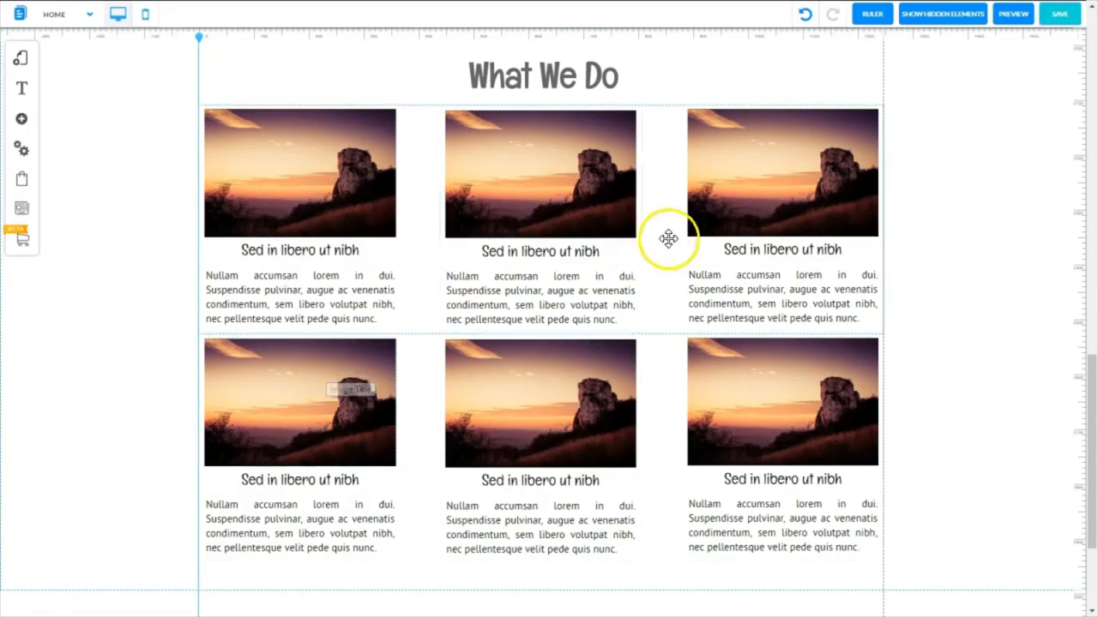
click(287, 167)
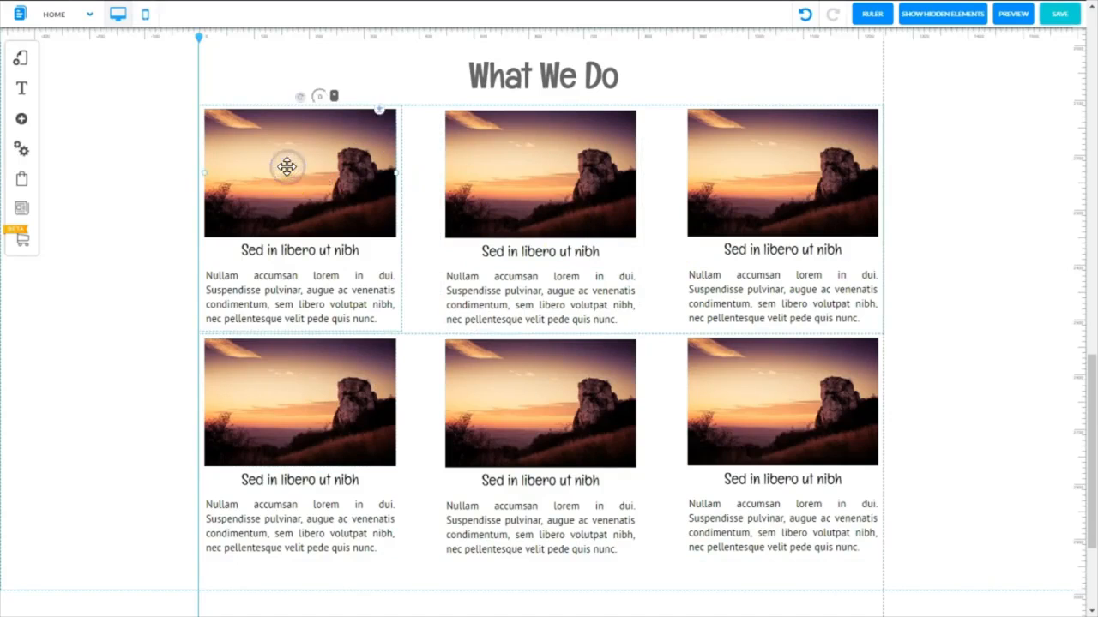
right_click(286, 166)
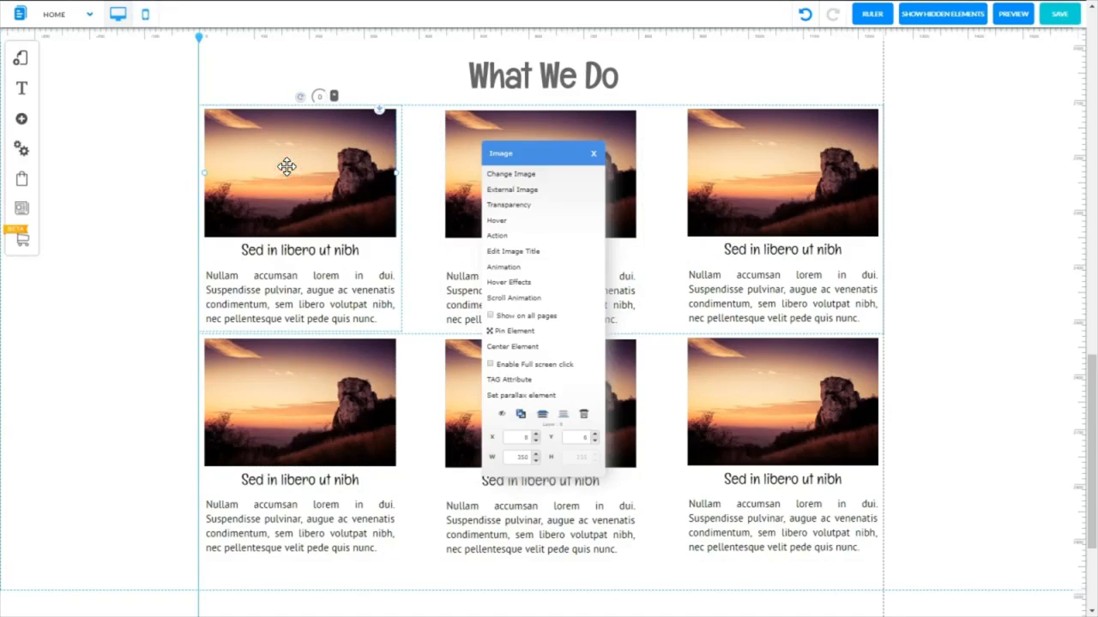
click(525, 175)
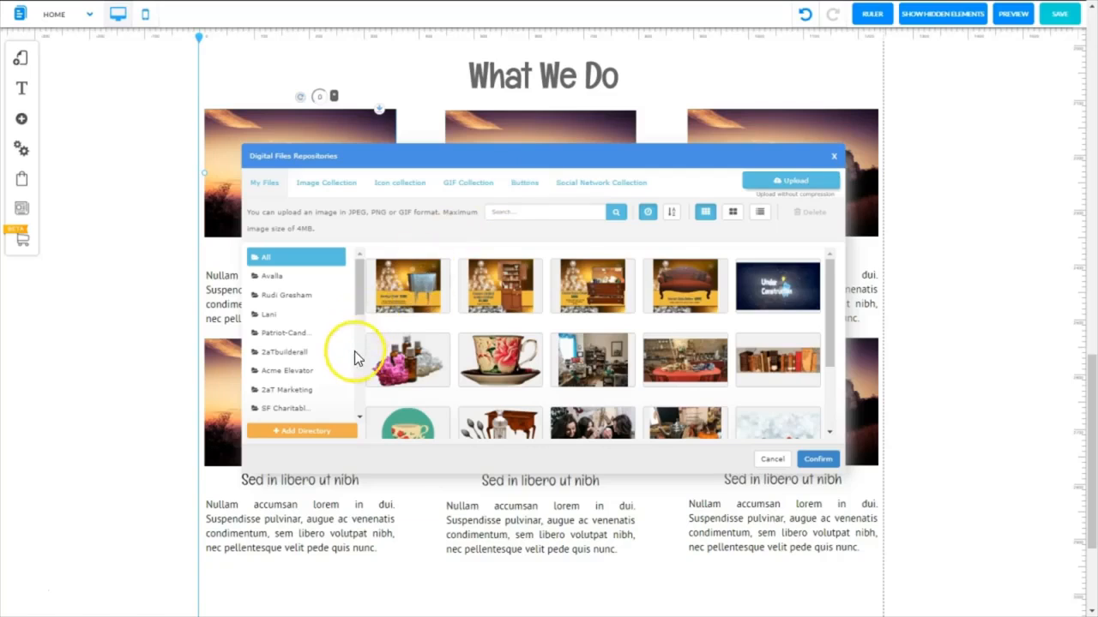
drag(356, 303, 357, 416)
click(283, 387)
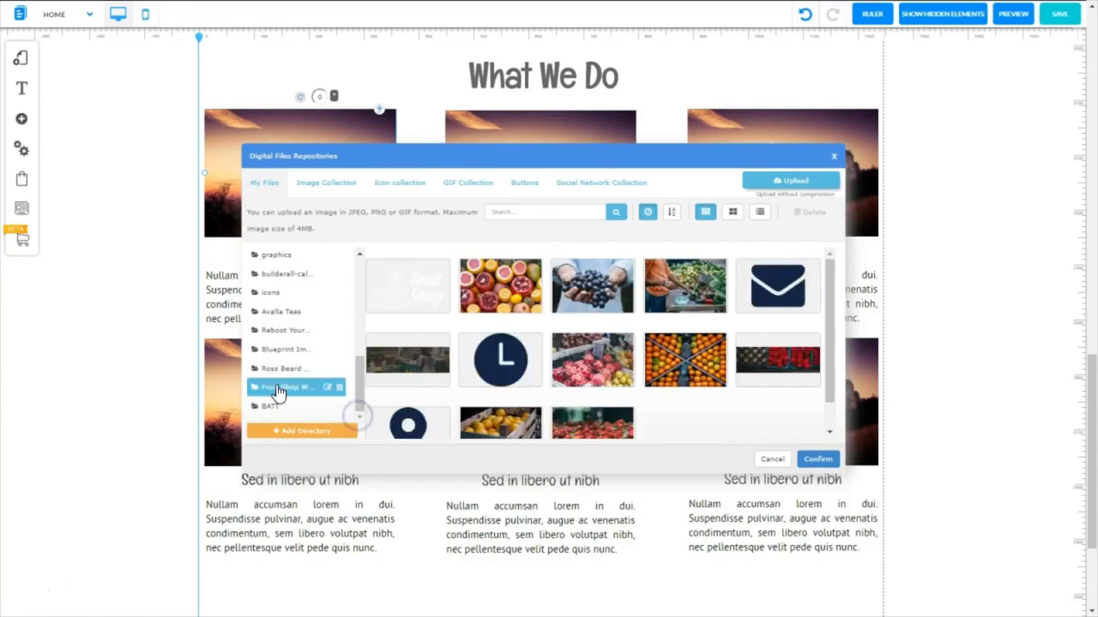
click(488, 274)
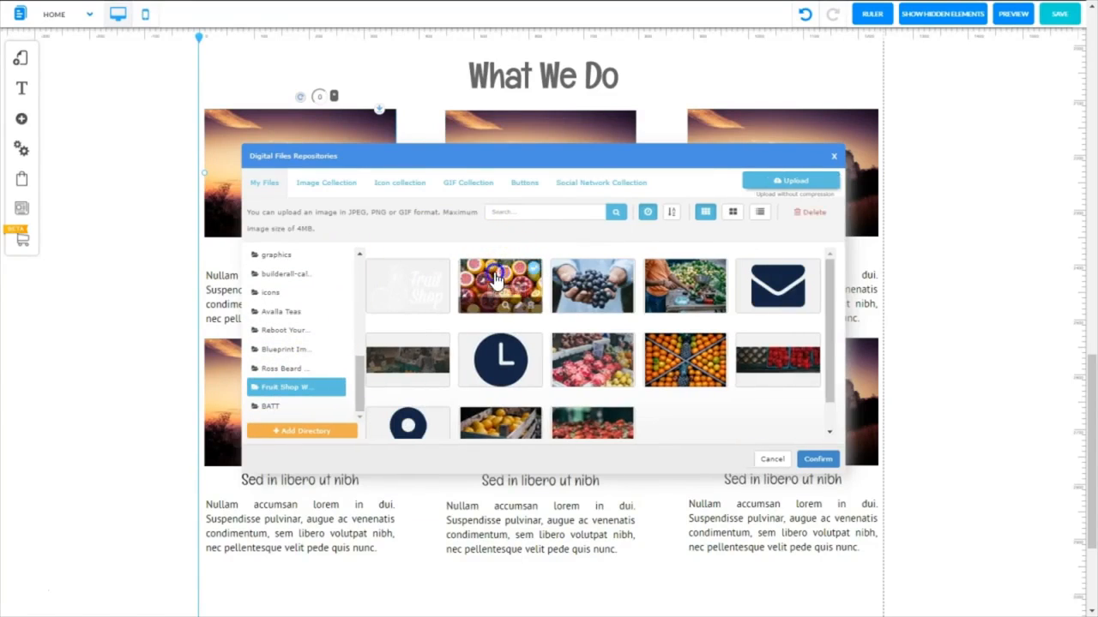
click(819, 462)
Step: Replace the middle service image in the upper row with the Fruit Shop photo of hands holding dark berries
click(528, 185)
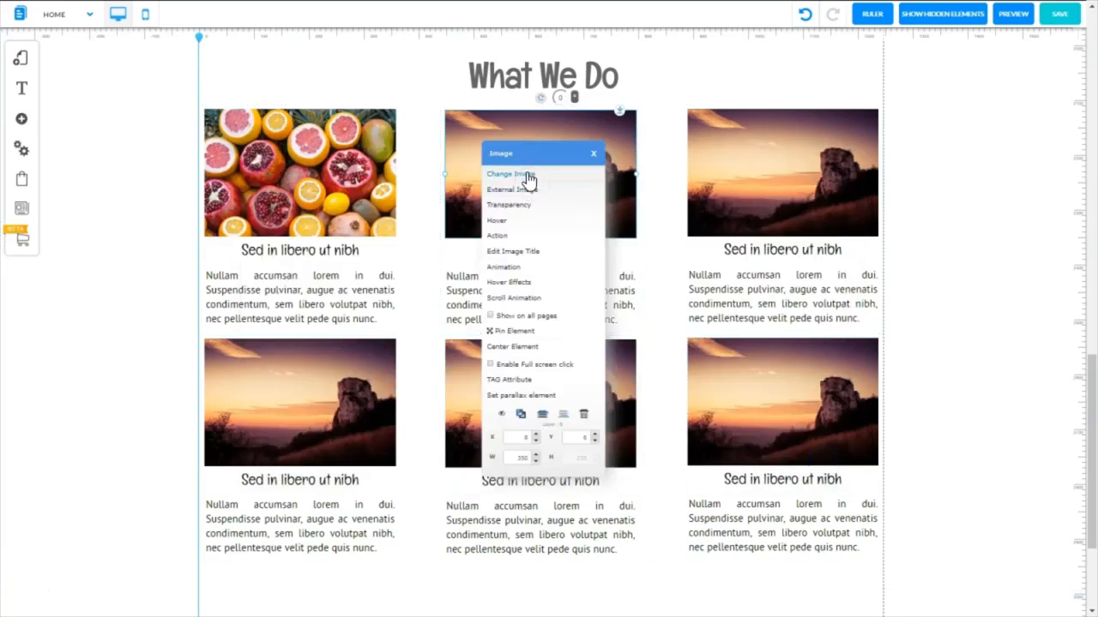
click(527, 174)
click(290, 386)
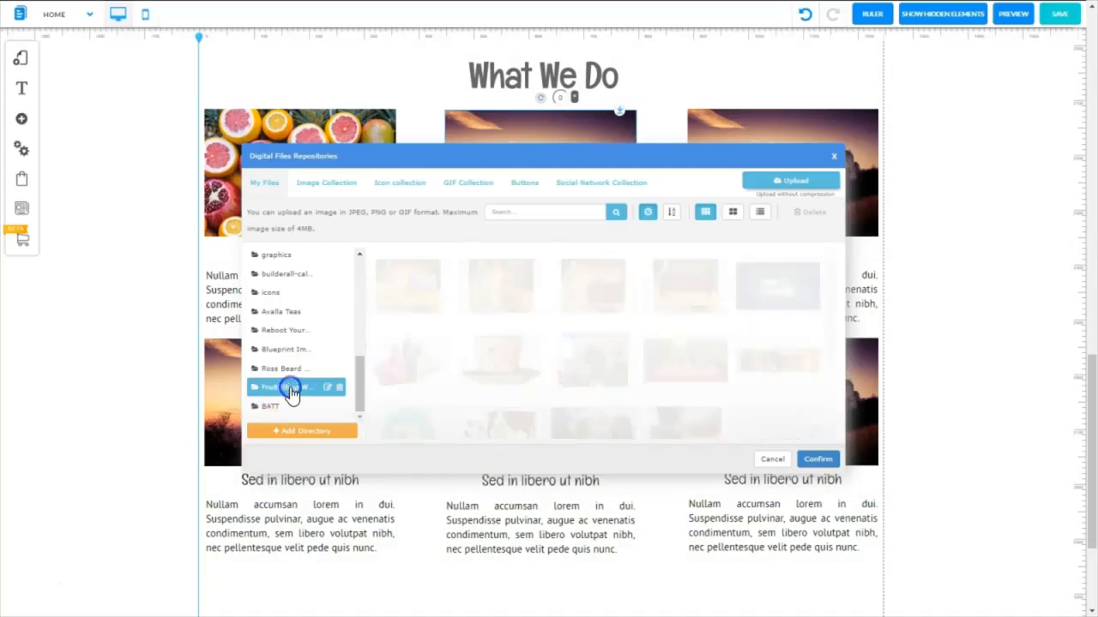
click(606, 289)
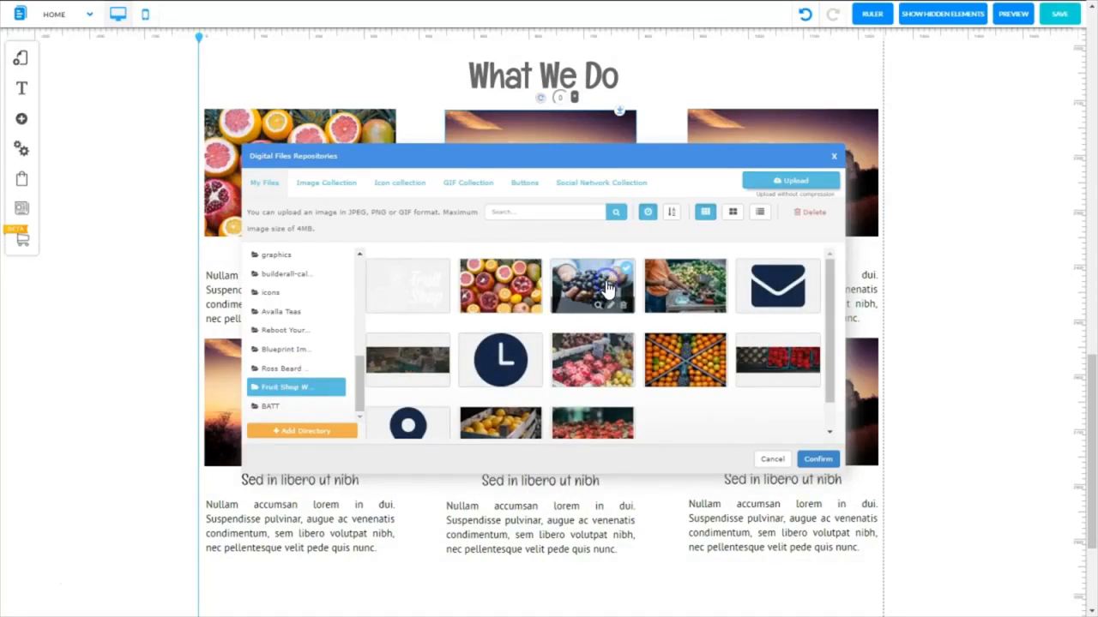
click(810, 457)
Step: Replace the upper row's last image with the pink dragon fruit stall photo and the lower row's first image with the oranges and pineapples photo
double_click(741, 176)
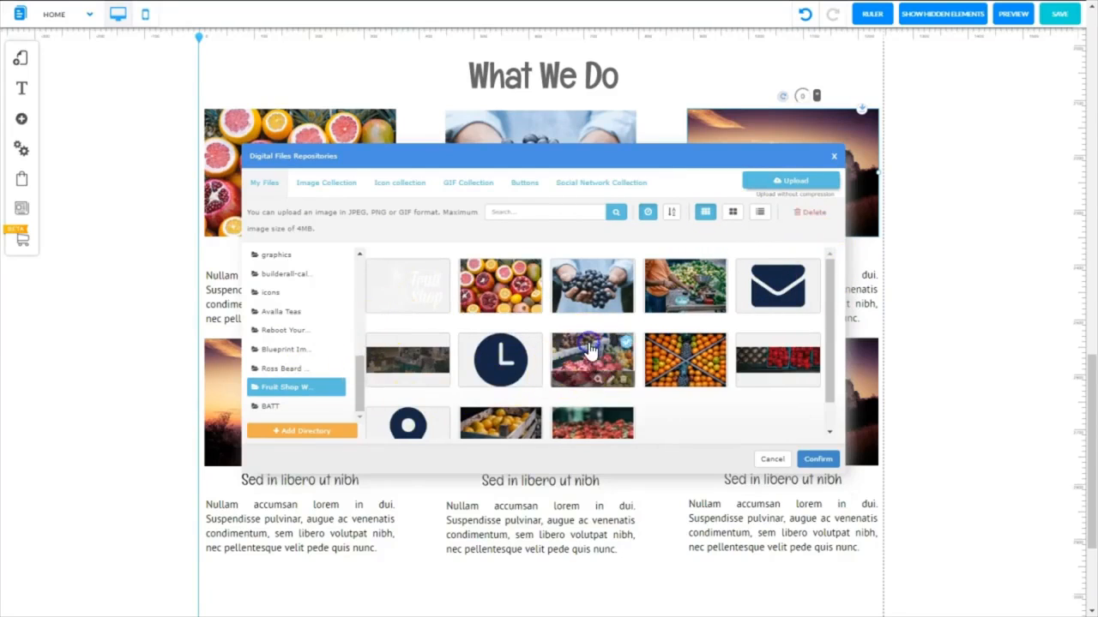
click(817, 459)
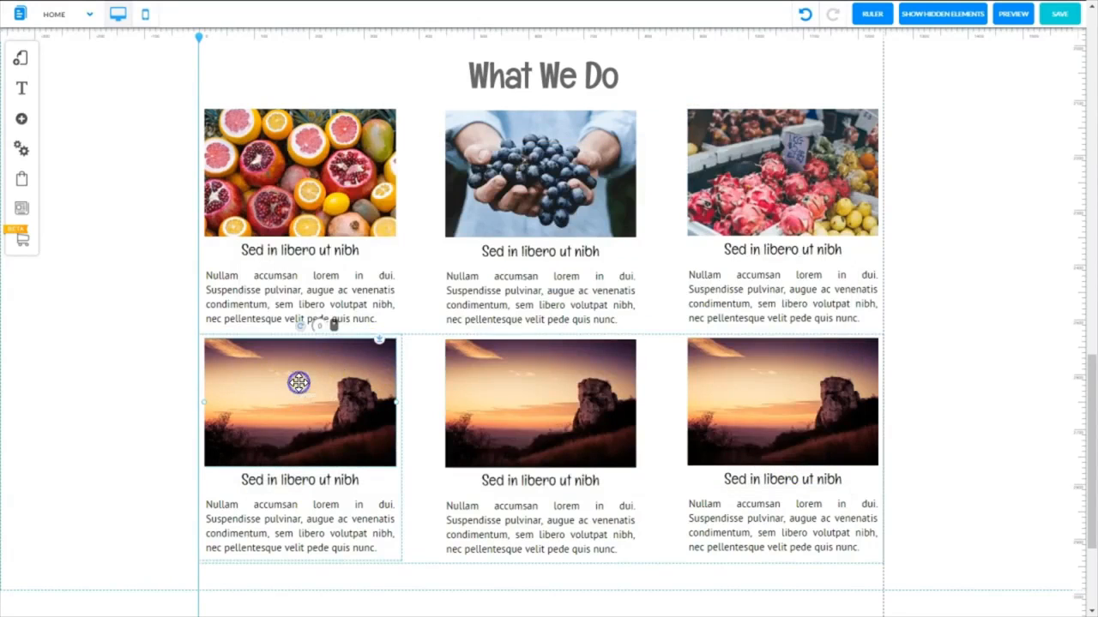
double_click(298, 384)
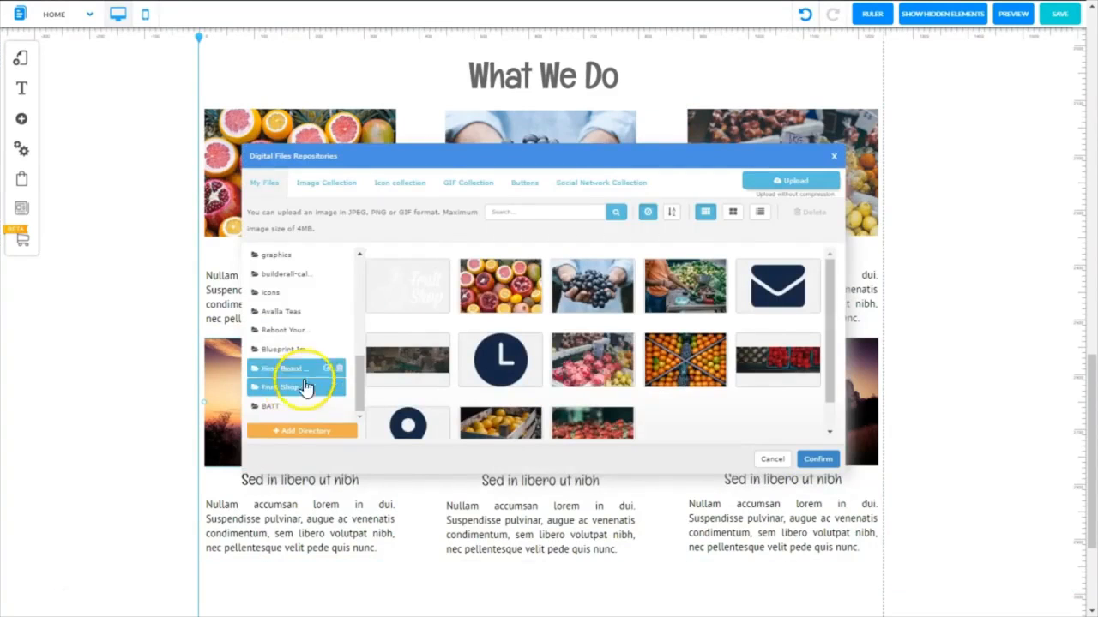
double_click(684, 358)
Step: Replace the lower row's middle image with the Fruit Shop folder photo of yellow fruit in a wooden crate
click(502, 397)
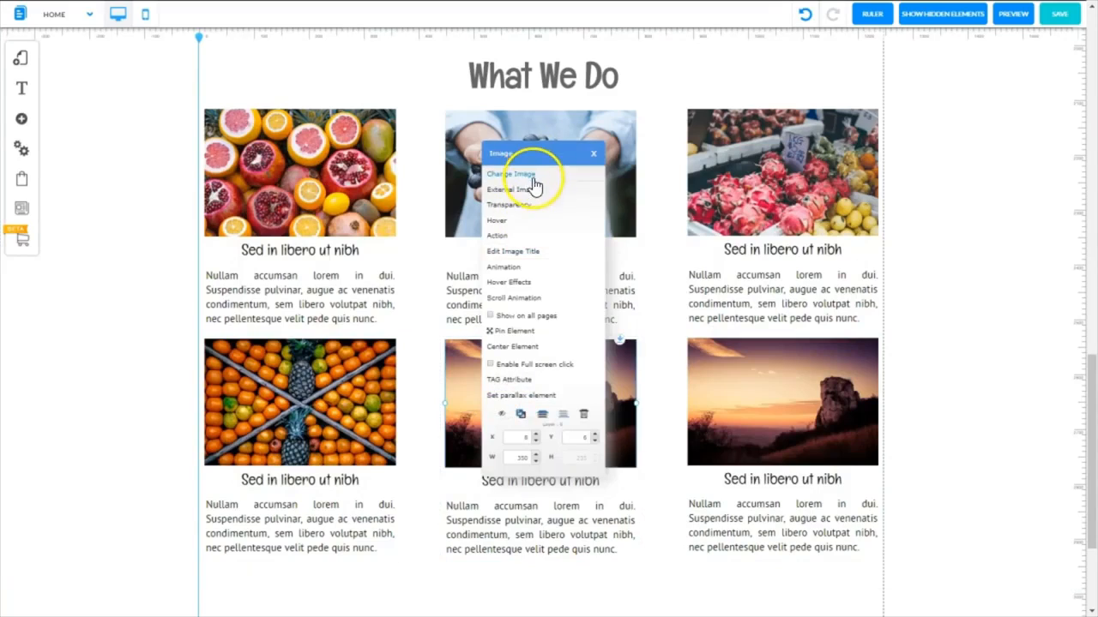
click(533, 175)
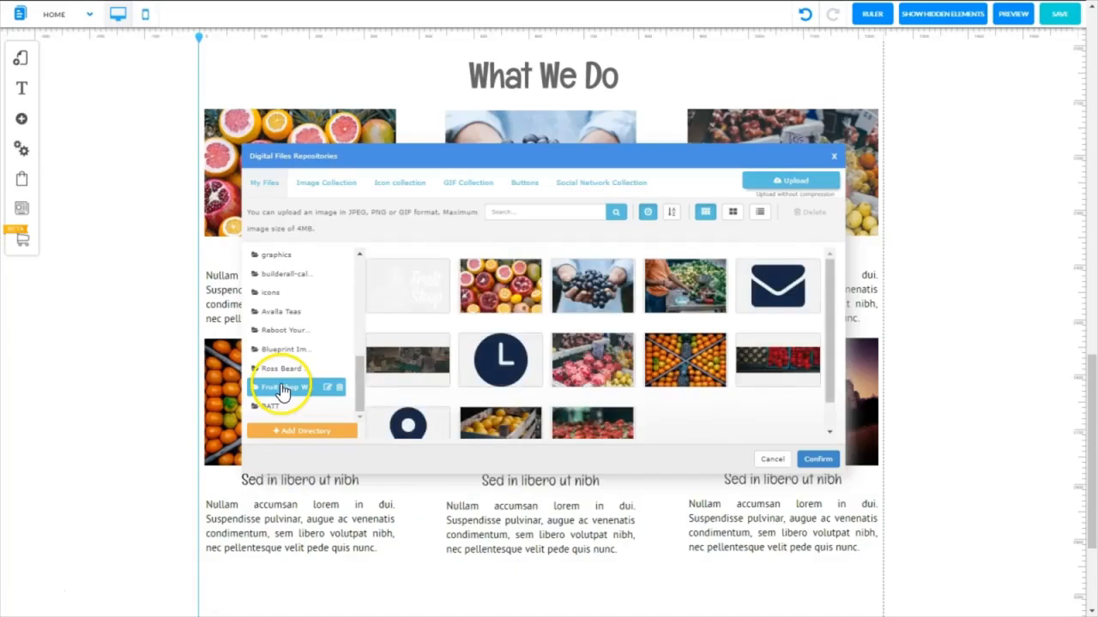
scroll(502, 397, down, 1)
double_click(496, 401)
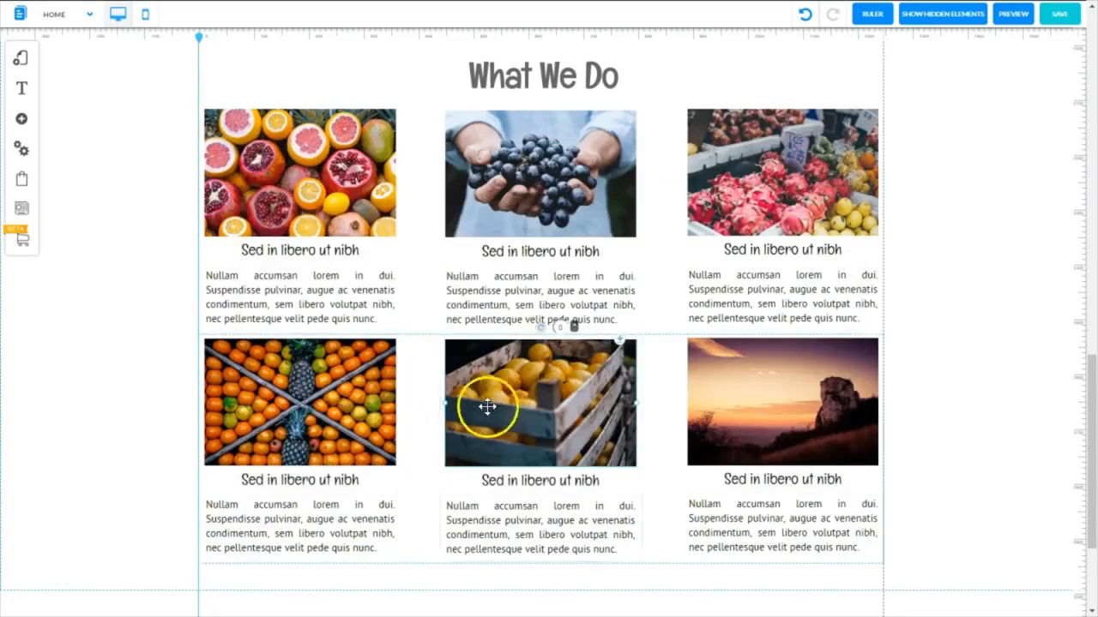
Step: Replace the lower row's last image with the Fruit Shop folder photo of red strawberries and save the page
click(772, 368)
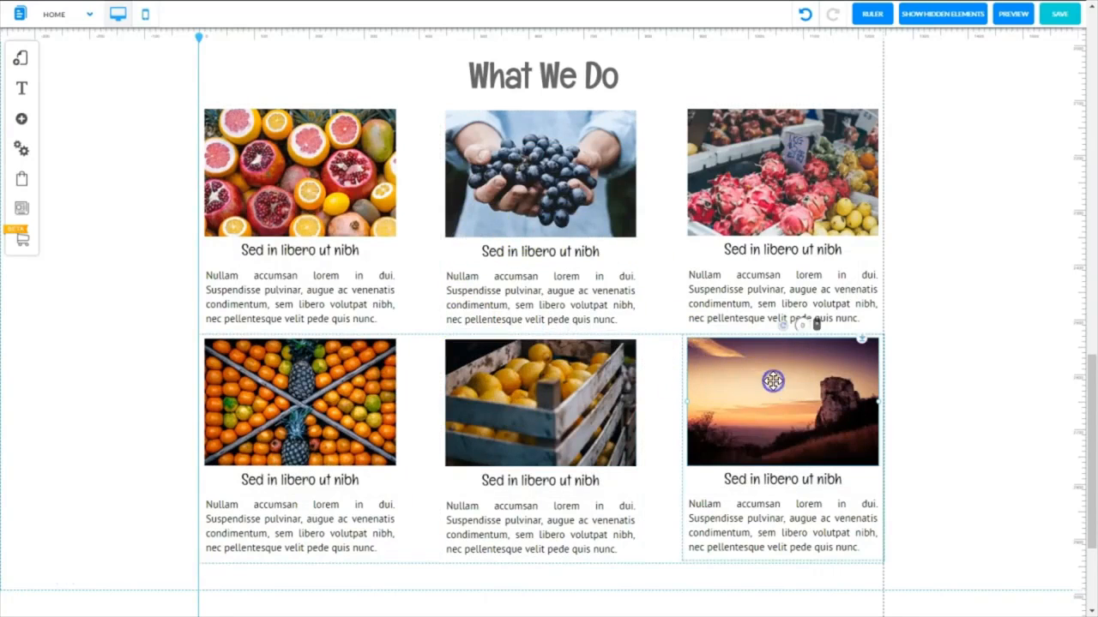
click(773, 380)
click(525, 176)
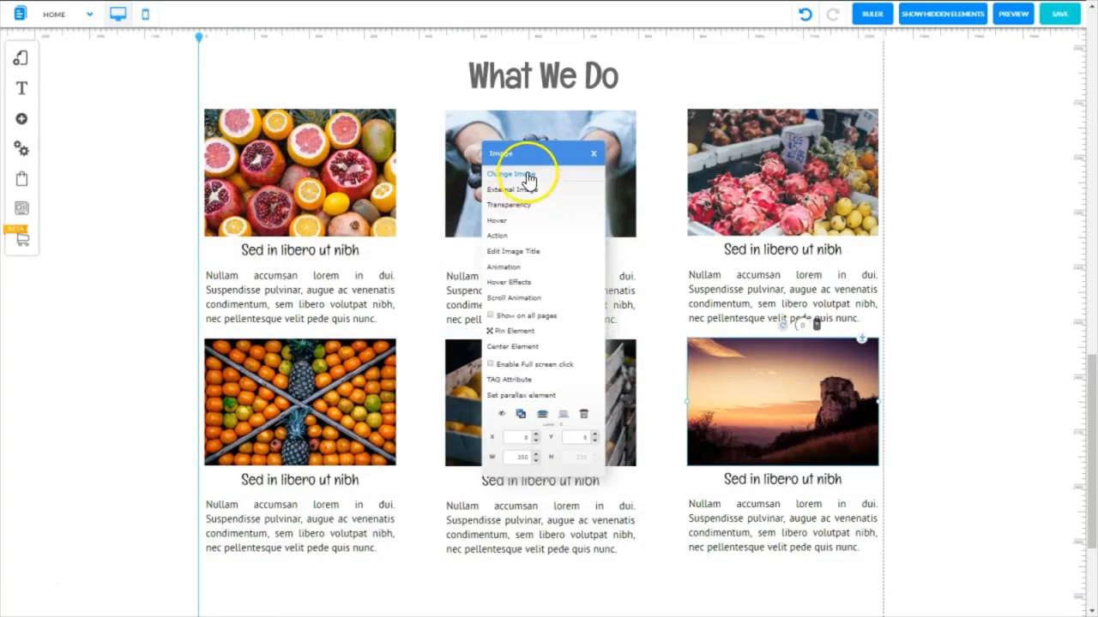
click(278, 385)
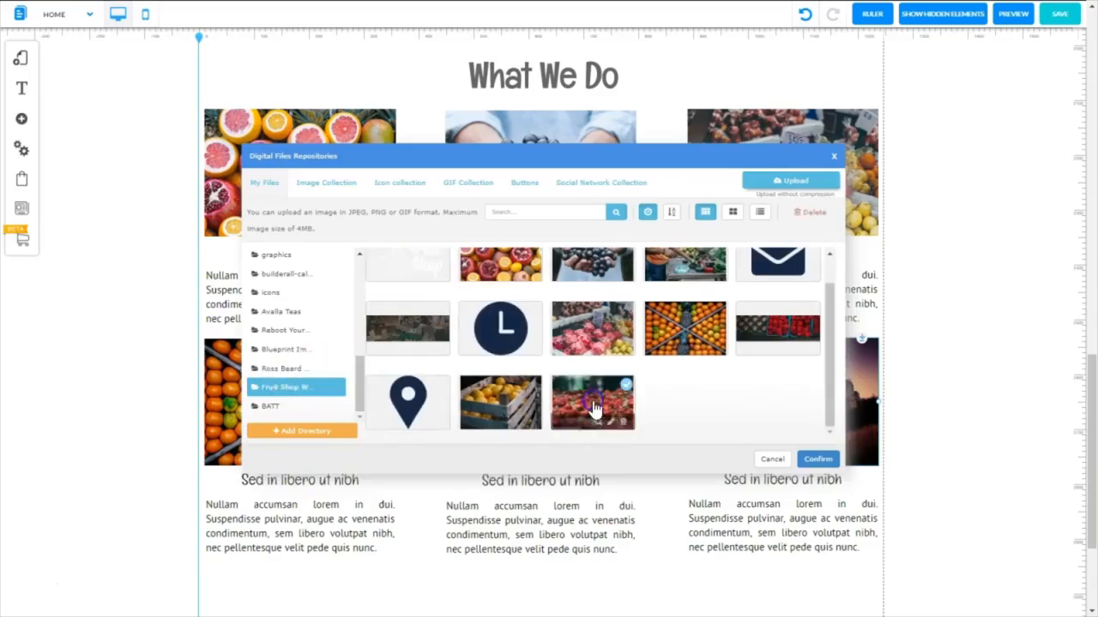
double_click(592, 409)
click(1060, 13)
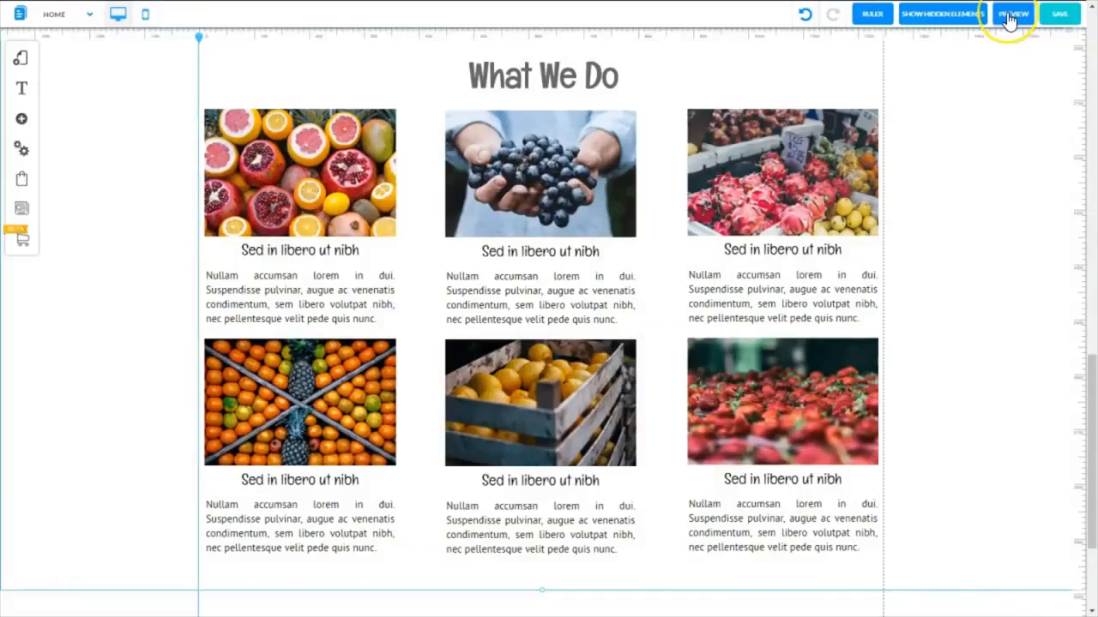
Step: Preview the home page and examine the heading, text and layout of the reference page's "Liked our Service?" banner
click(1011, 15)
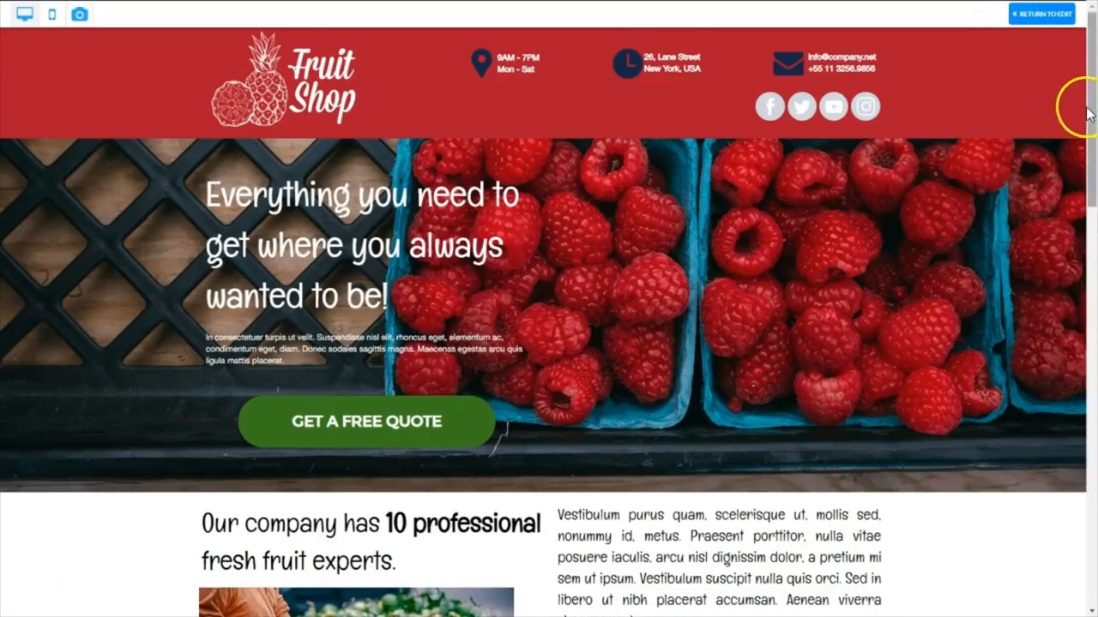
drag(1085, 102, 1091, 471)
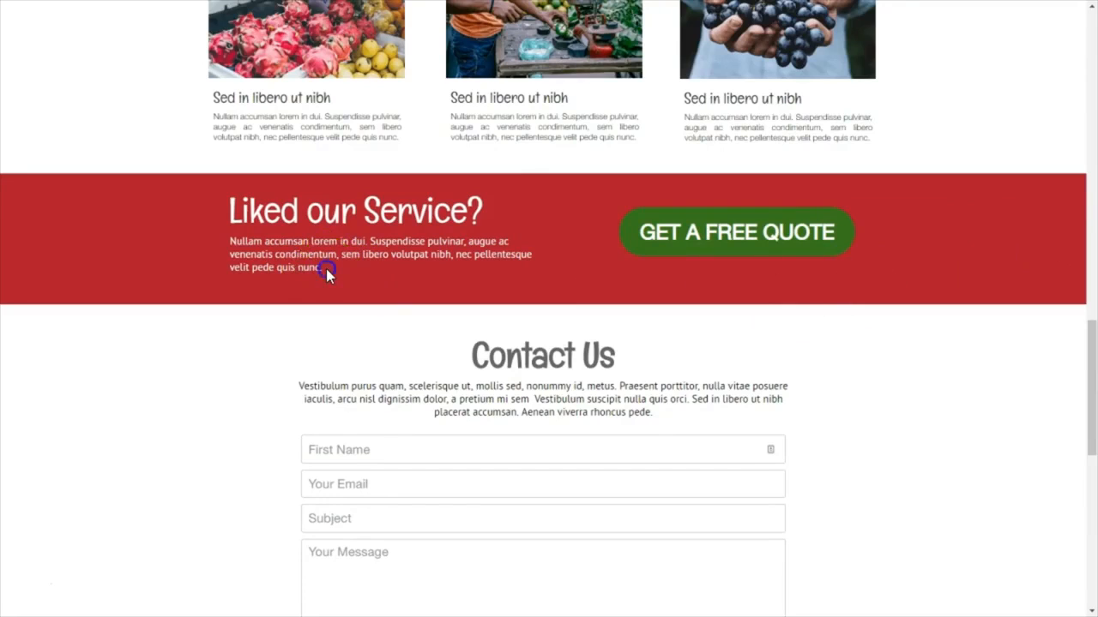
drag(326, 269, 232, 257)
drag(229, 251, 231, 248)
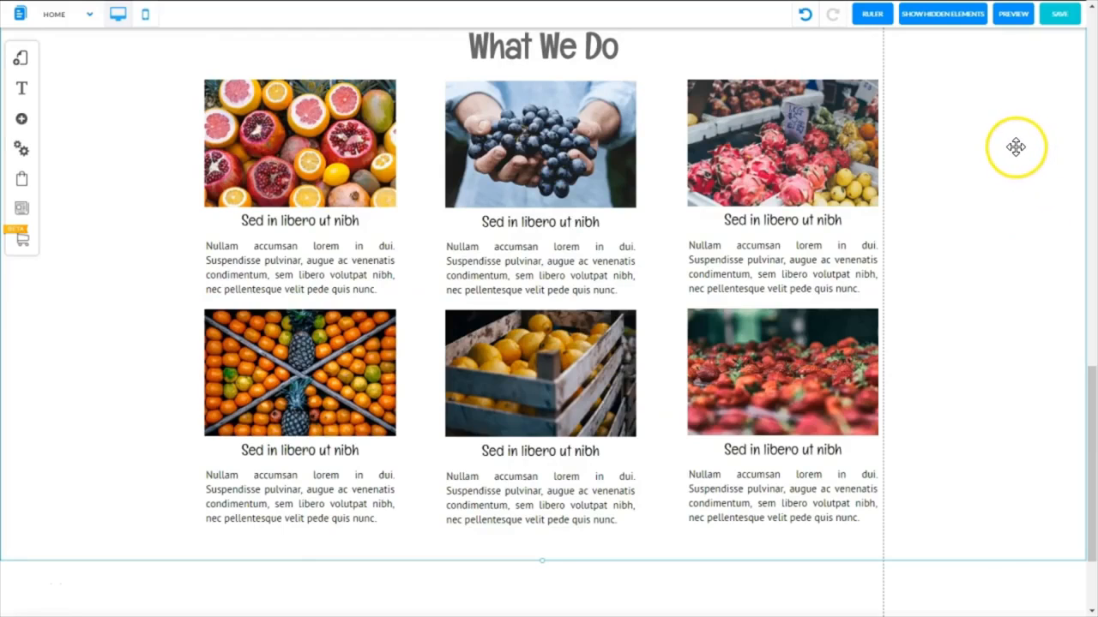
Step: Move the footer down to make room for another section below What We Do
drag(1092, 380, 1088, 496)
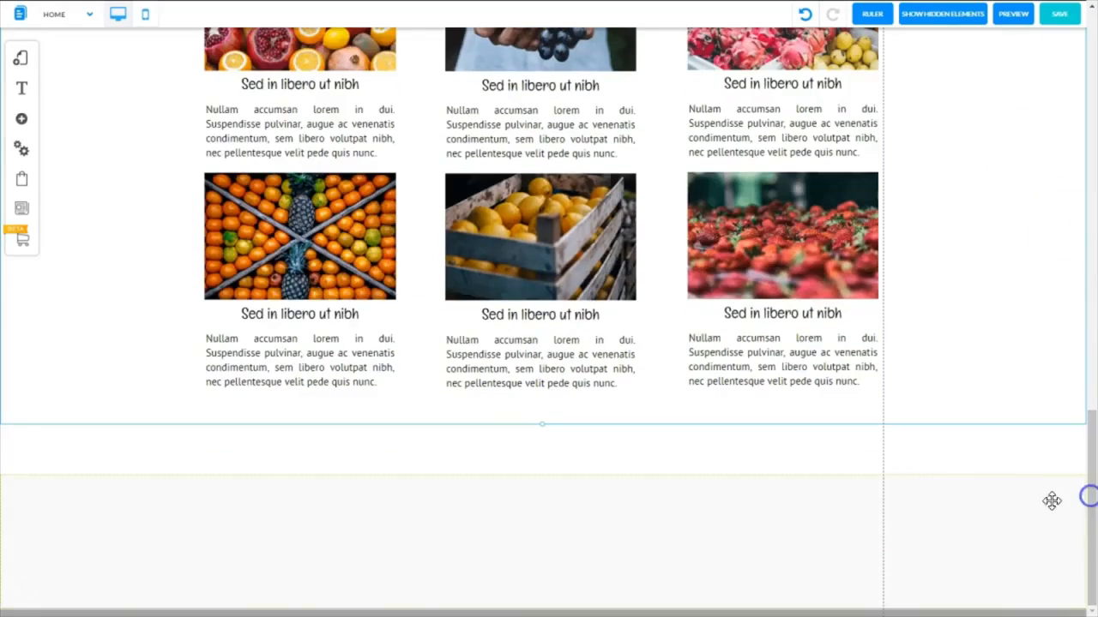
click(591, 479)
drag(592, 479, 570, 614)
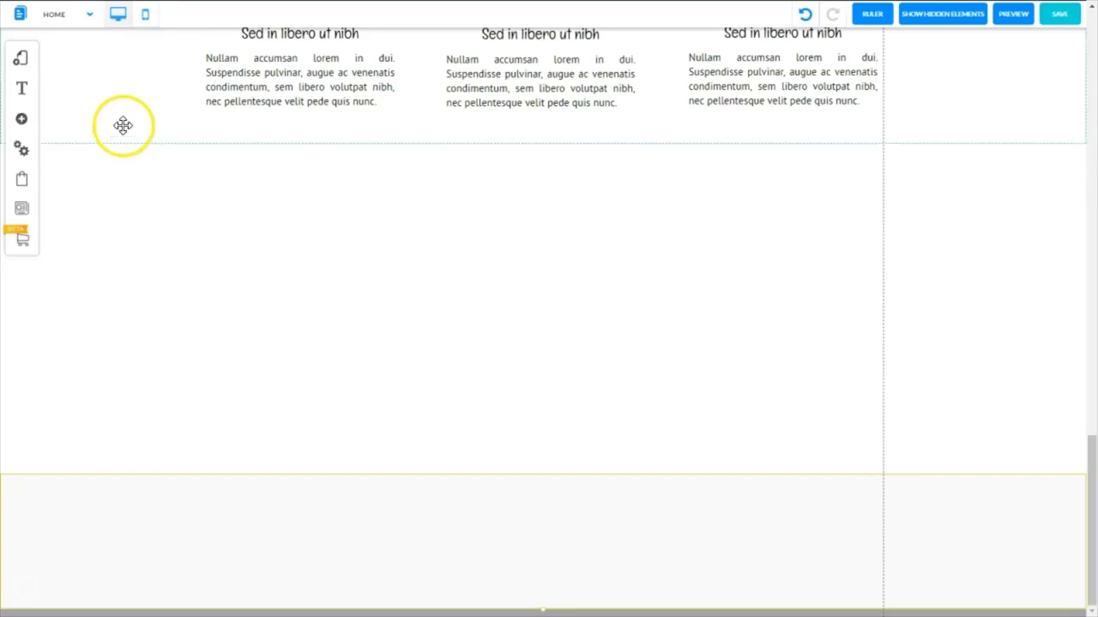
Step: Add a Classic Standard (Dark Blue) banner to the home page
click(21, 116)
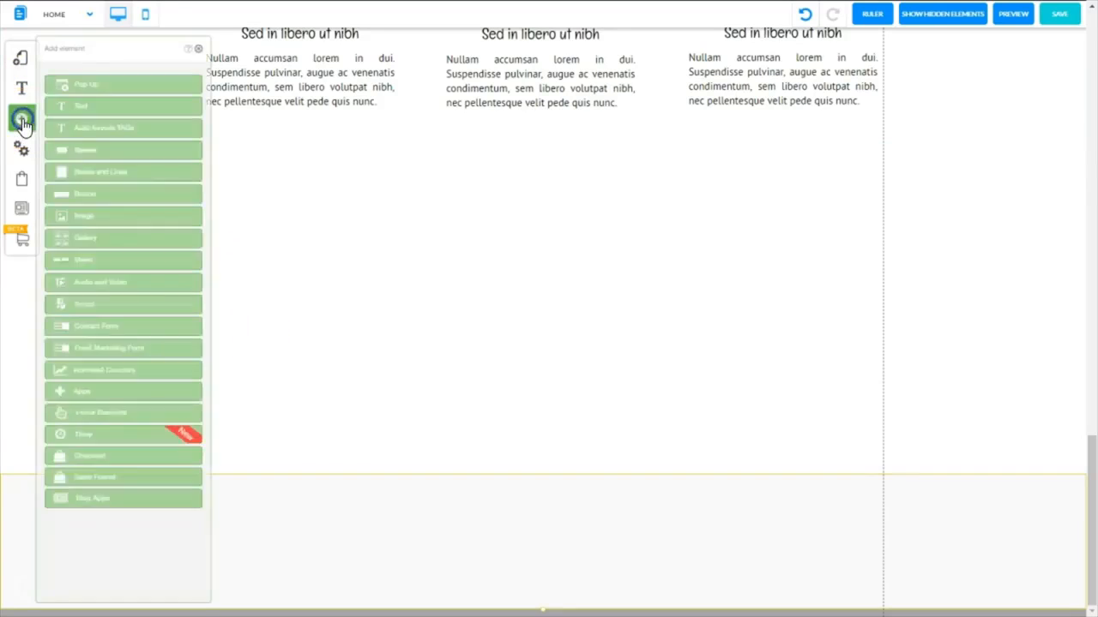
click(21, 122)
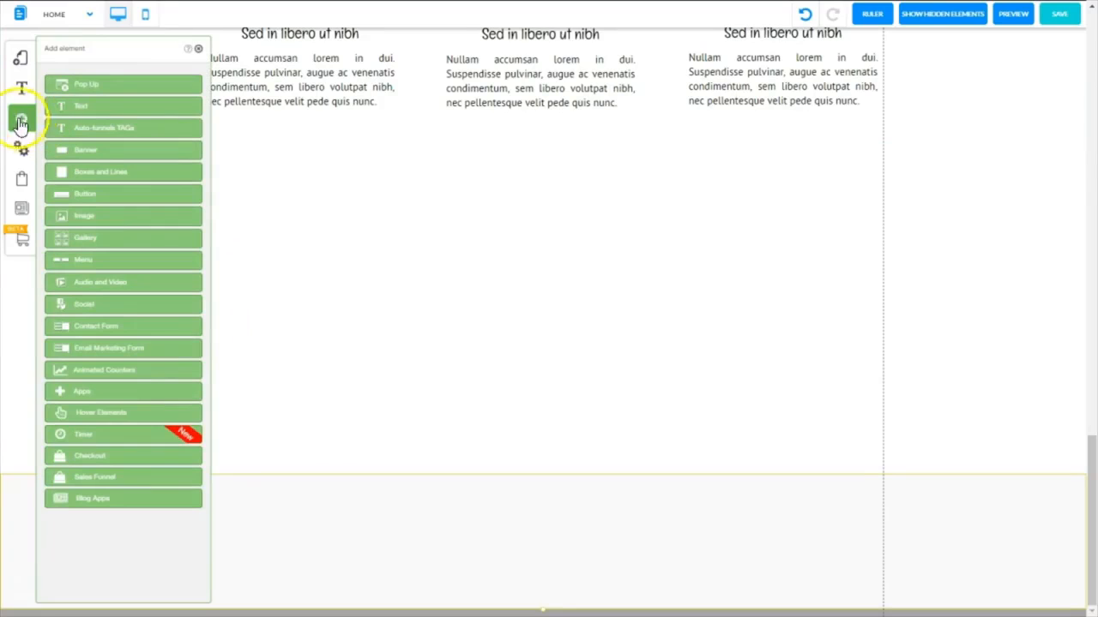
click(97, 159)
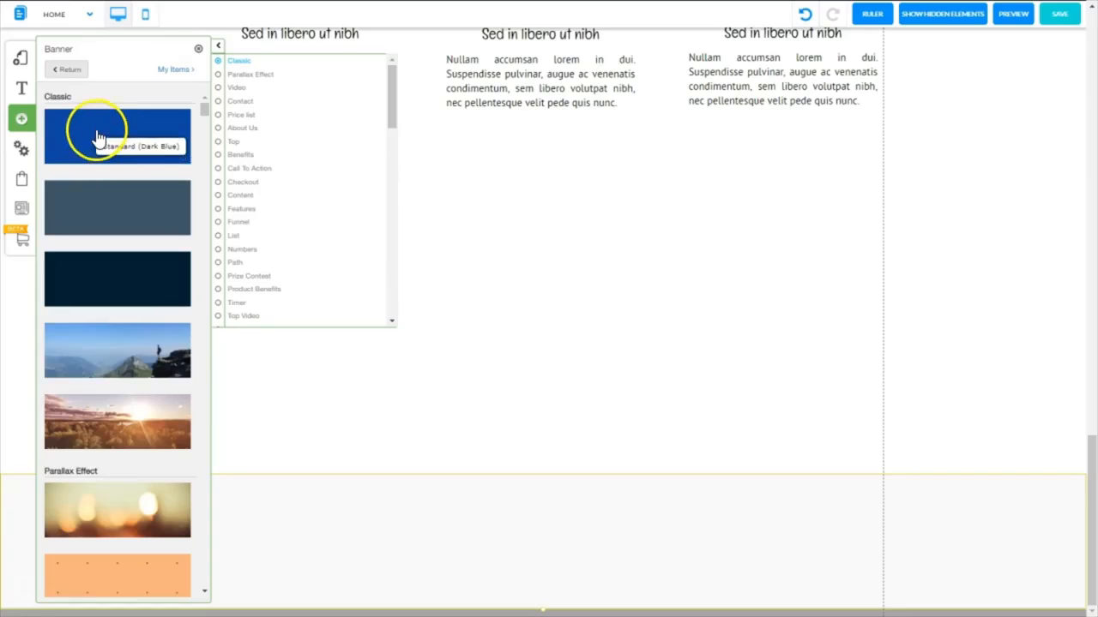
click(97, 137)
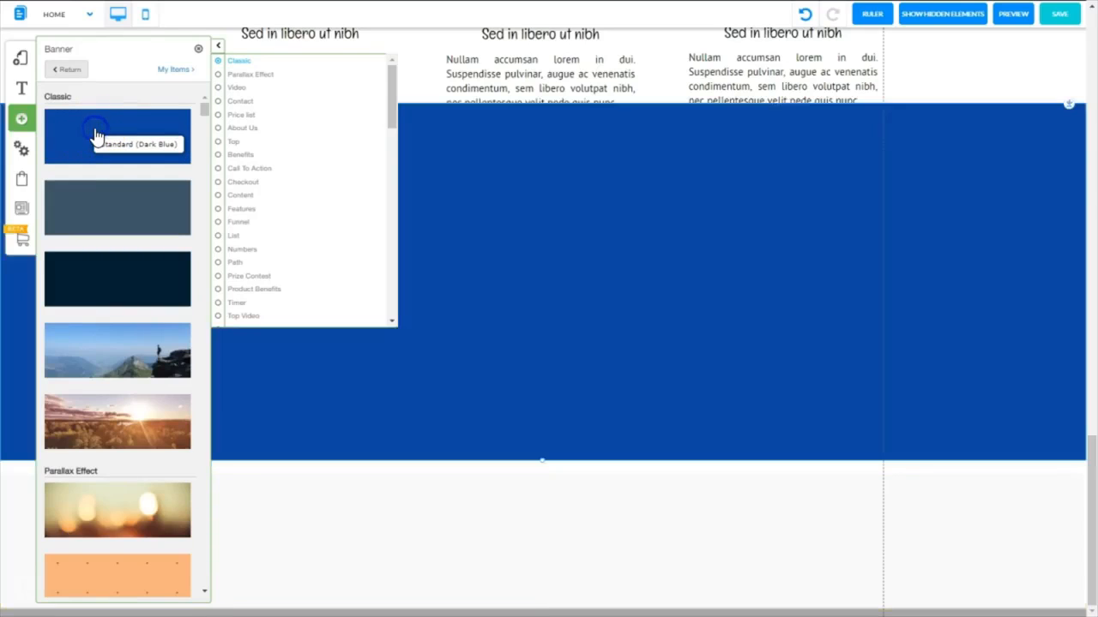
click(198, 49)
Step: Position the blue banner directly beneath the What We Do section and shorten it to under half its height
click(486, 281)
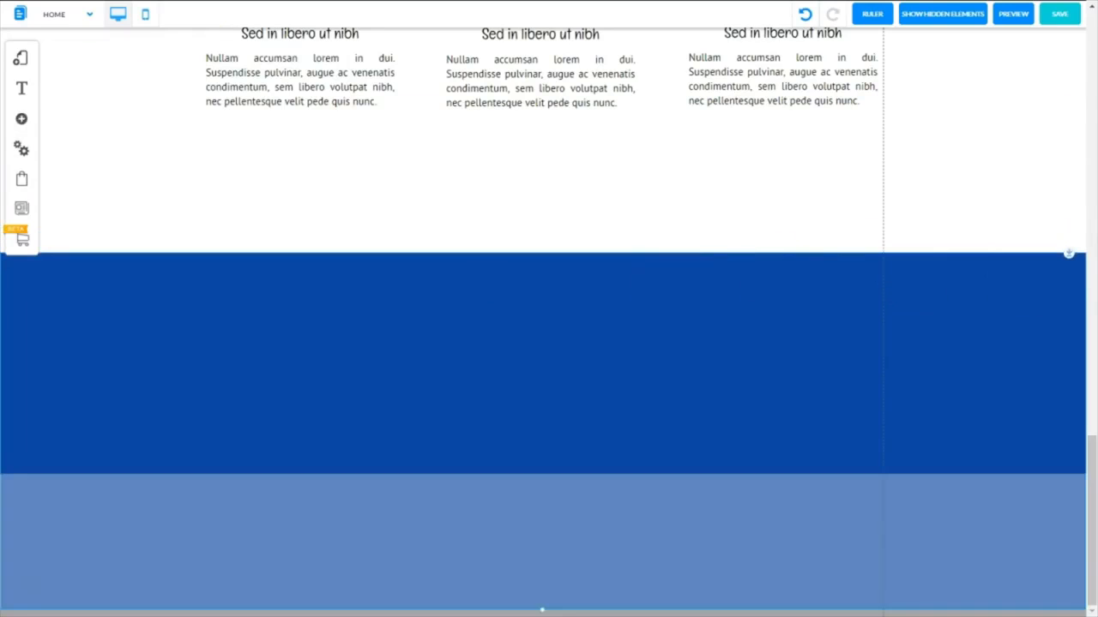
drag(1071, 252, 1059, 145)
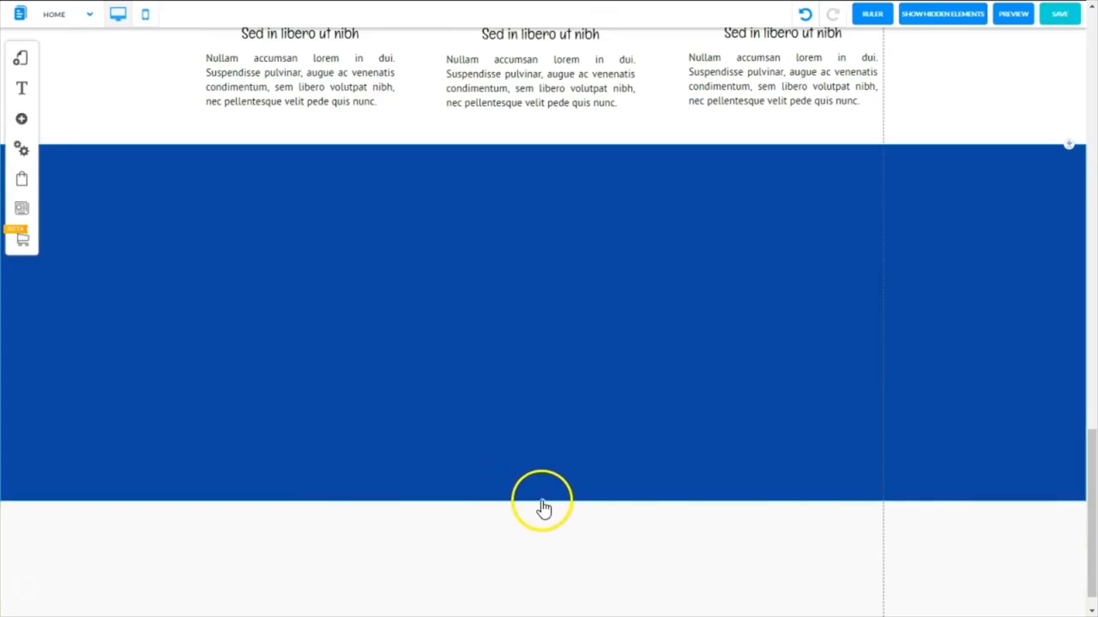
drag(544, 505, 547, 306)
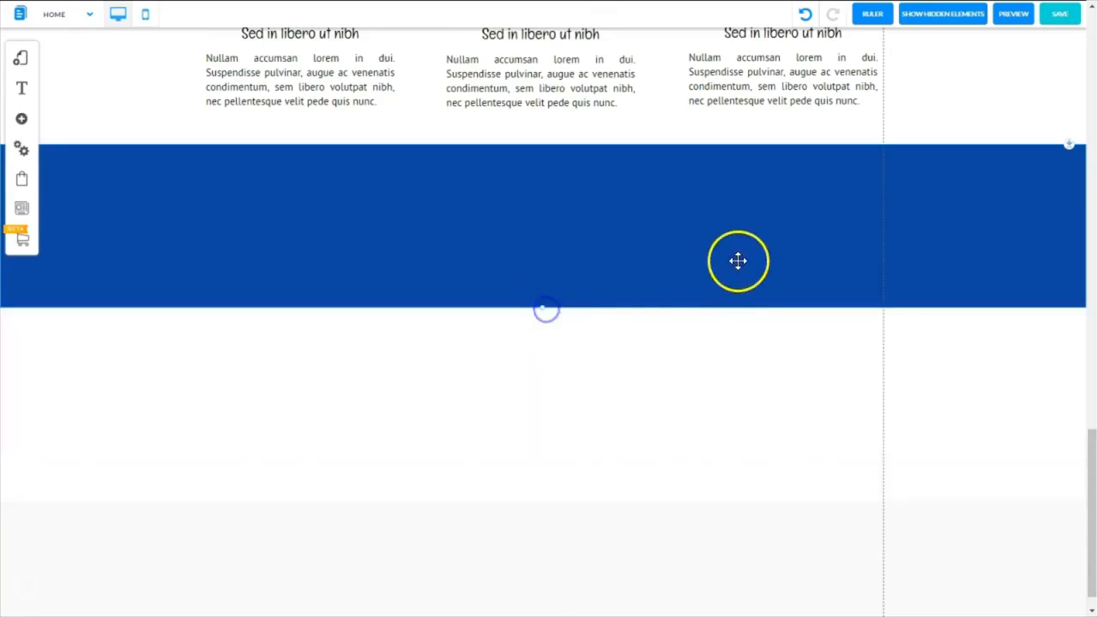
Step: Set the new banner's background color to the dark red saved in the color favorites
right_click(583, 197)
click(508, 224)
click(206, 226)
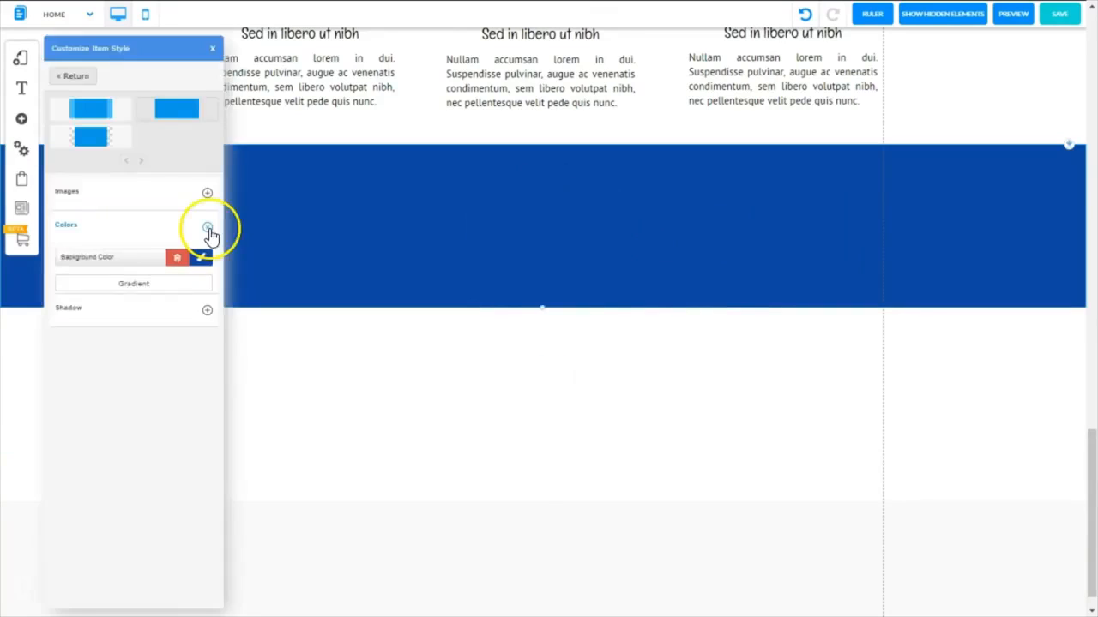
click(200, 259)
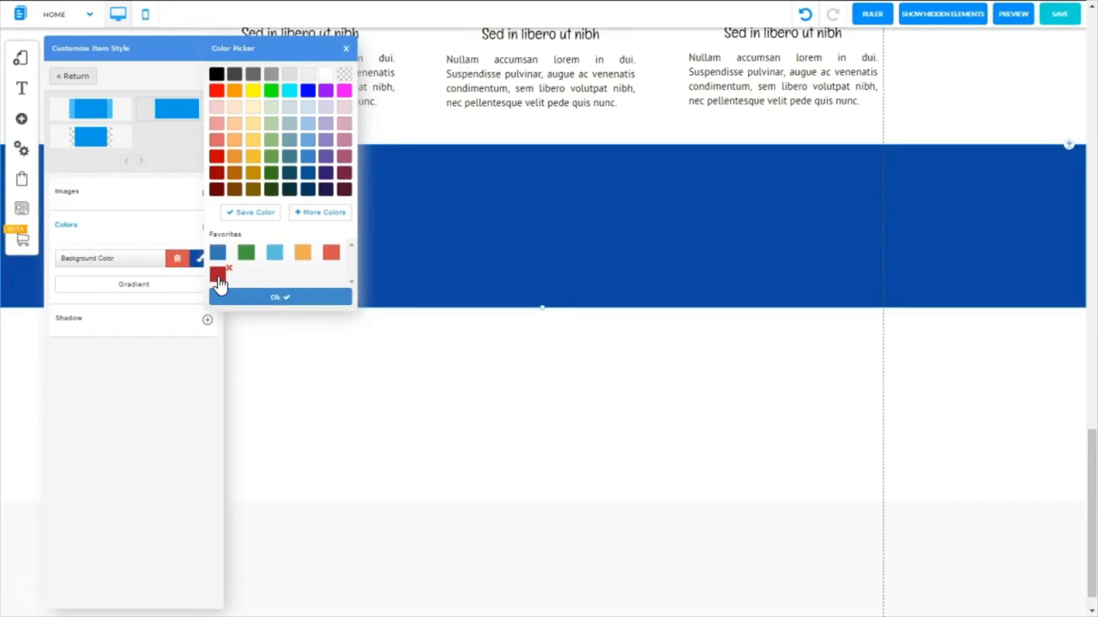
click(218, 277)
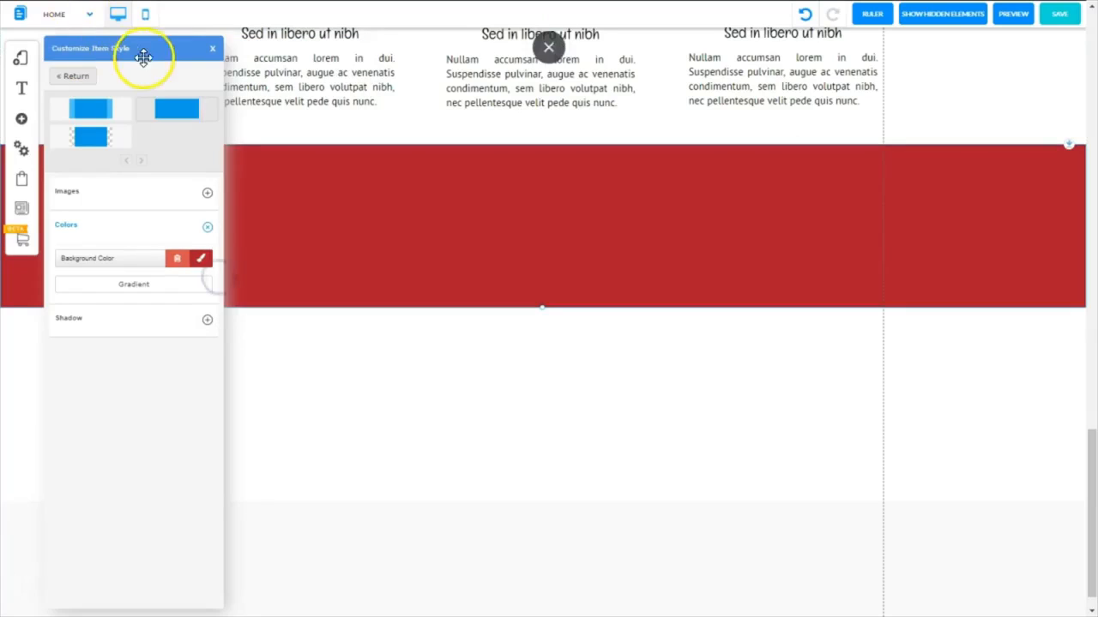
click(213, 49)
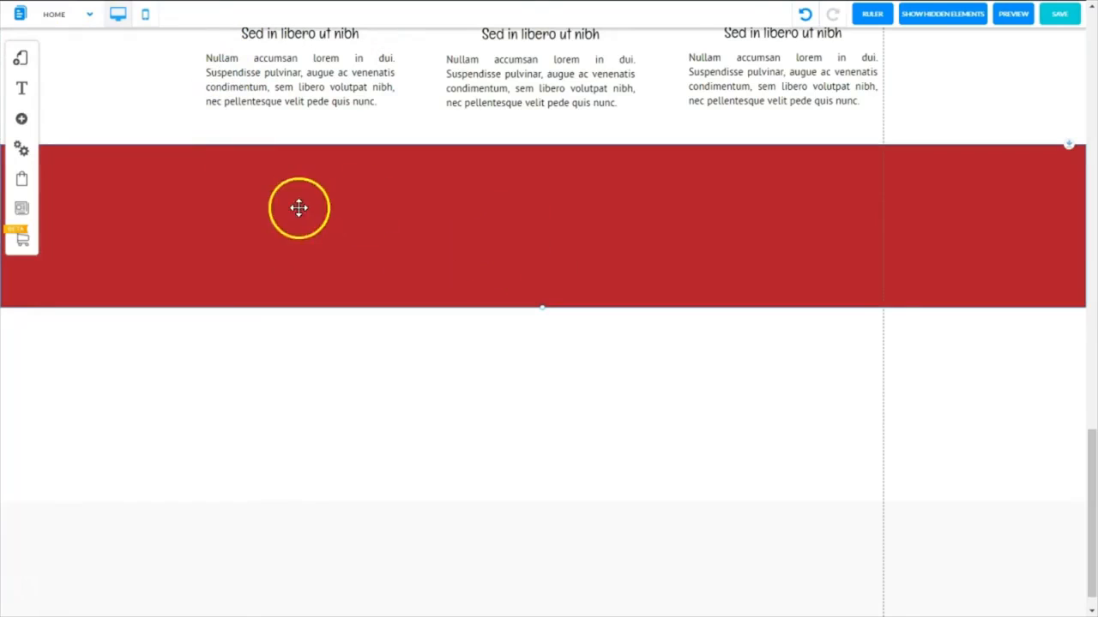
Step: Examine the page header's background color value in its appearance settings and close them without changing the color
drag(1090, 458, 1088, 395)
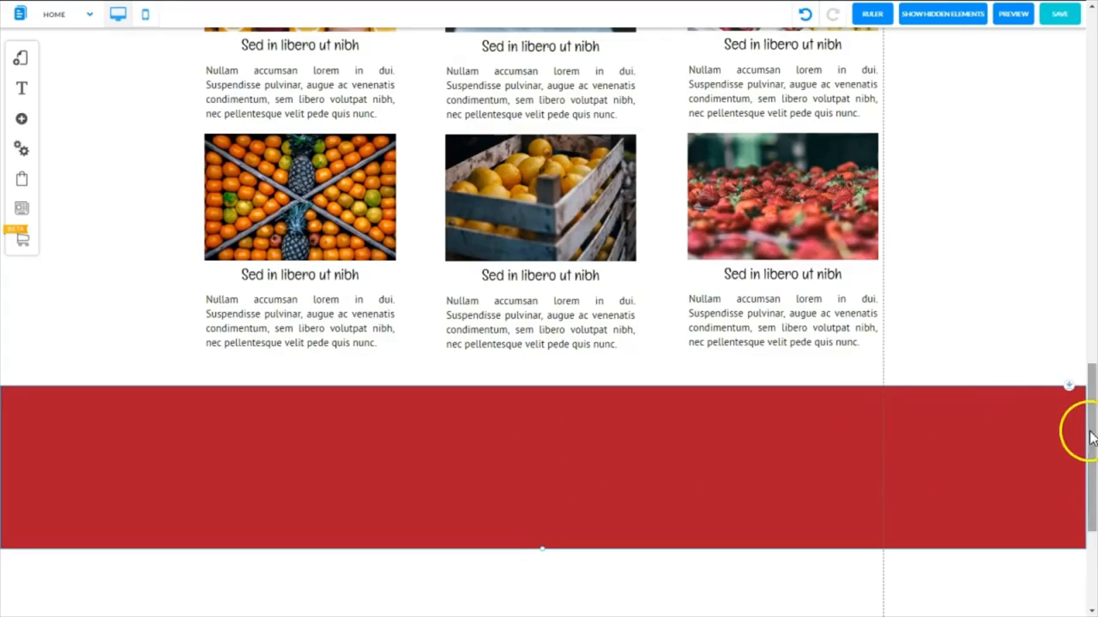
drag(1082, 458, 1092, 83)
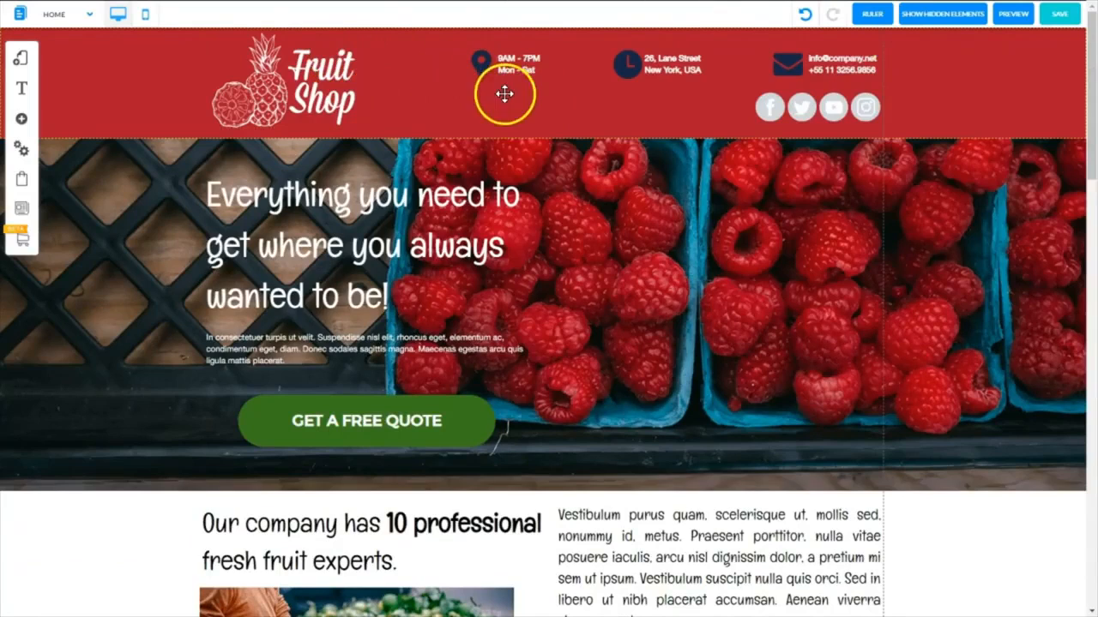
click(433, 101)
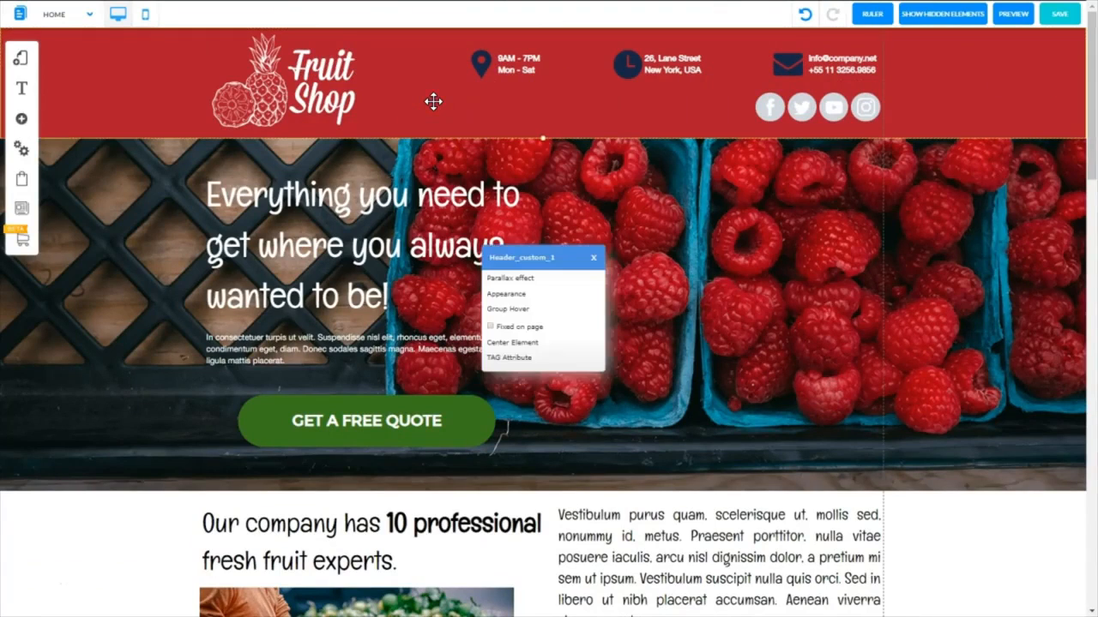
click(505, 295)
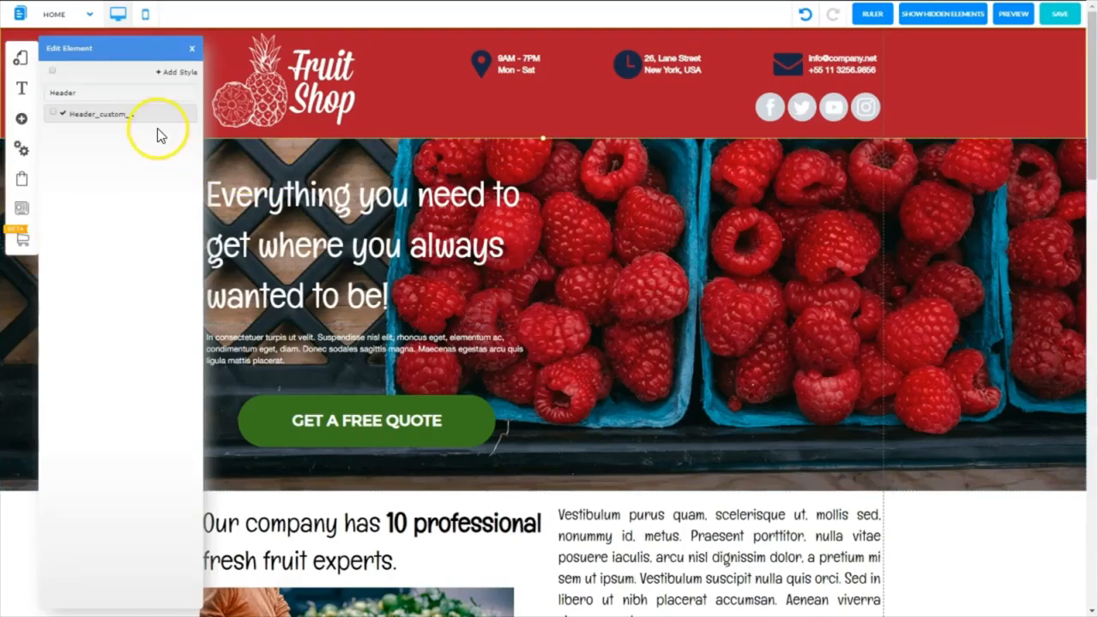
click(167, 114)
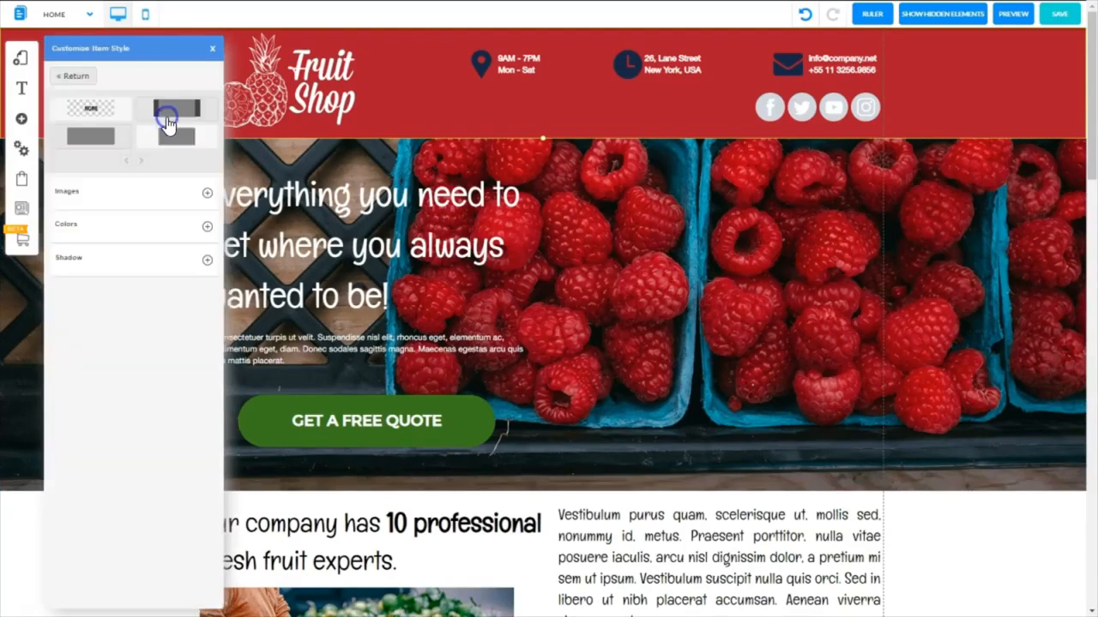
click(206, 227)
click(201, 261)
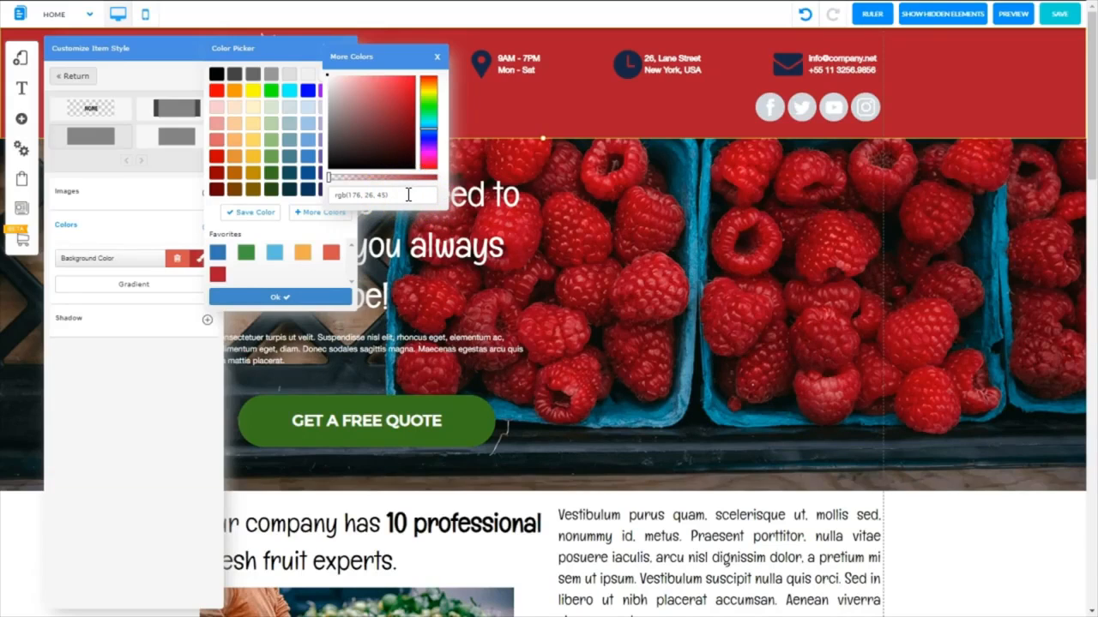
click(437, 61)
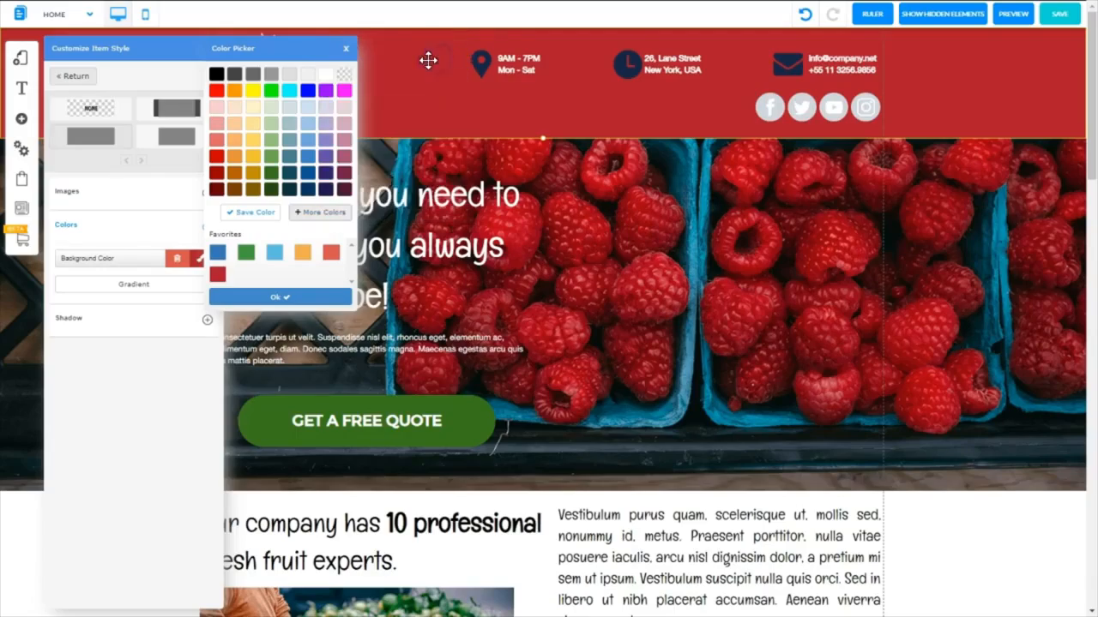
click(347, 51)
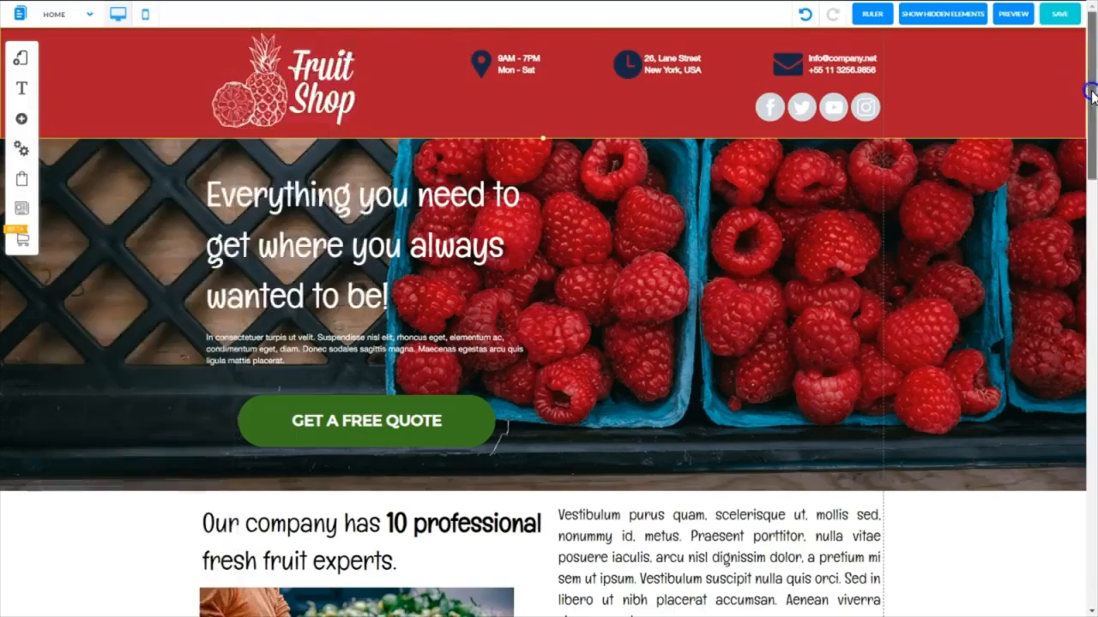
Step: Duplicate the "What We Do" heading and place the copy in the upper left part of the red banner
drag(1091, 91, 1092, 339)
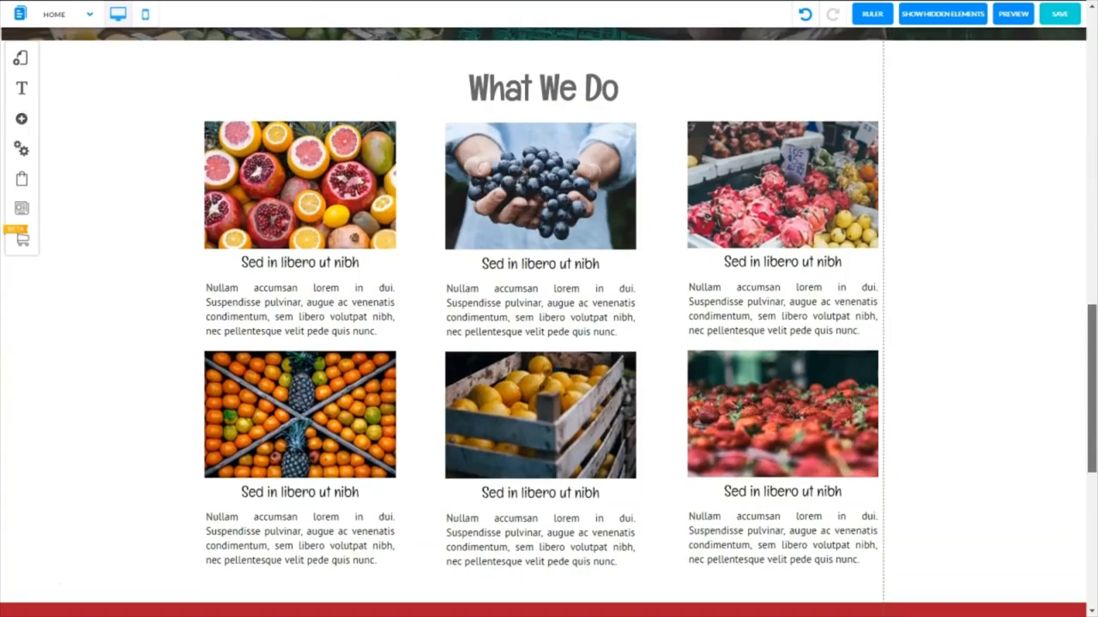
click(536, 89)
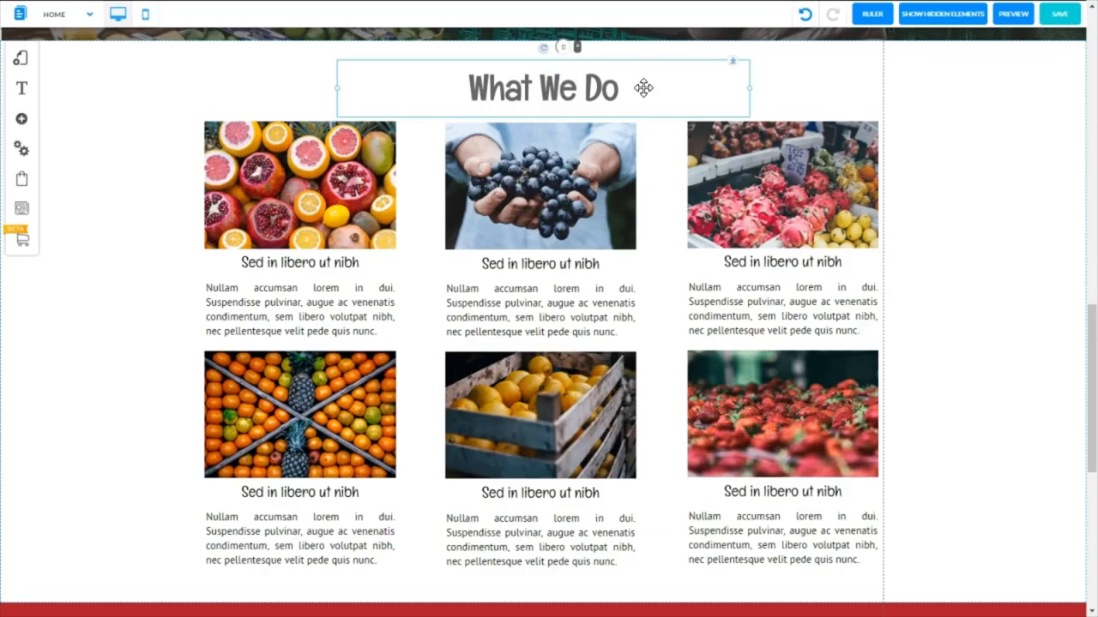
key(ctrl+v)
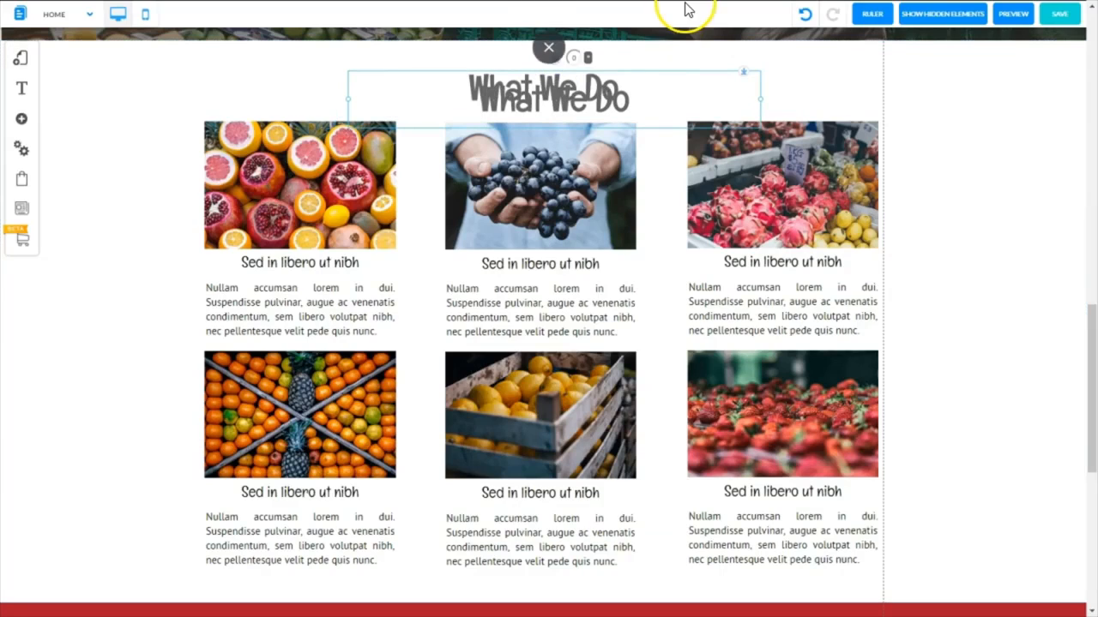
drag(520, 112, 525, 566)
drag(431, 232, 424, 231)
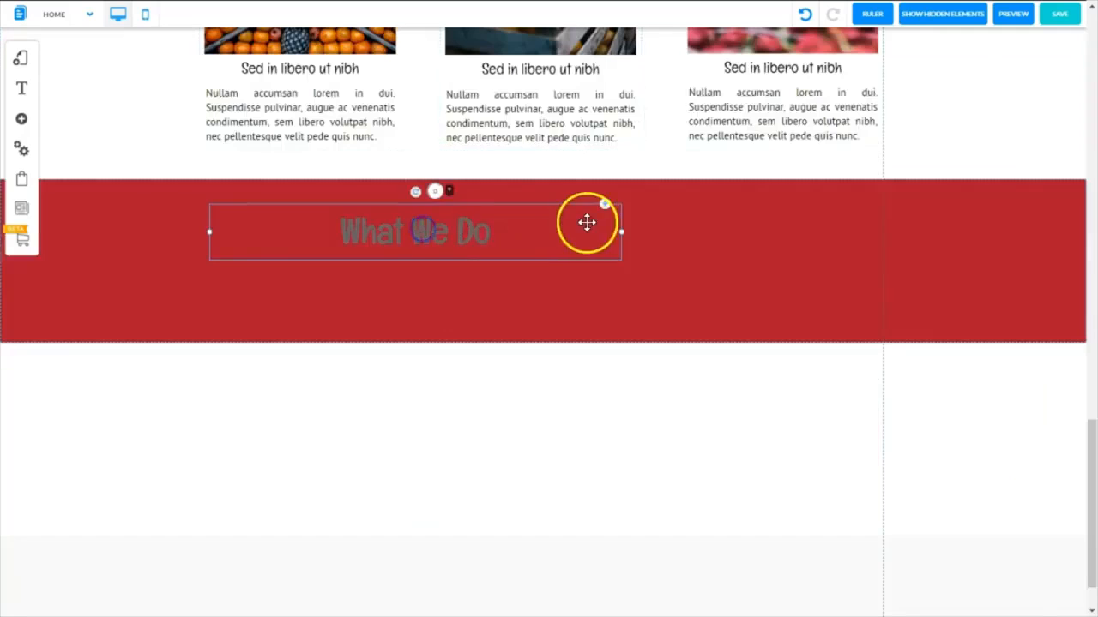
Step: Narrow the copied heading's text box in the red banner and replace its text with "Liked Our Service?"
drag(620, 232, 439, 231)
double_click(397, 231)
triple_click(354, 236)
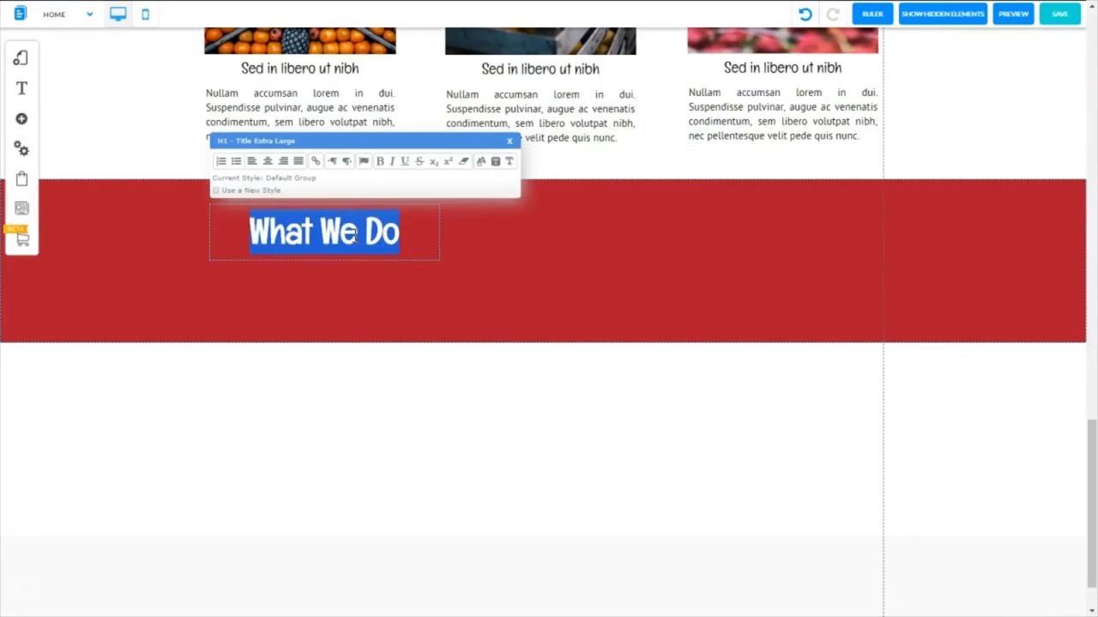
text(Like)
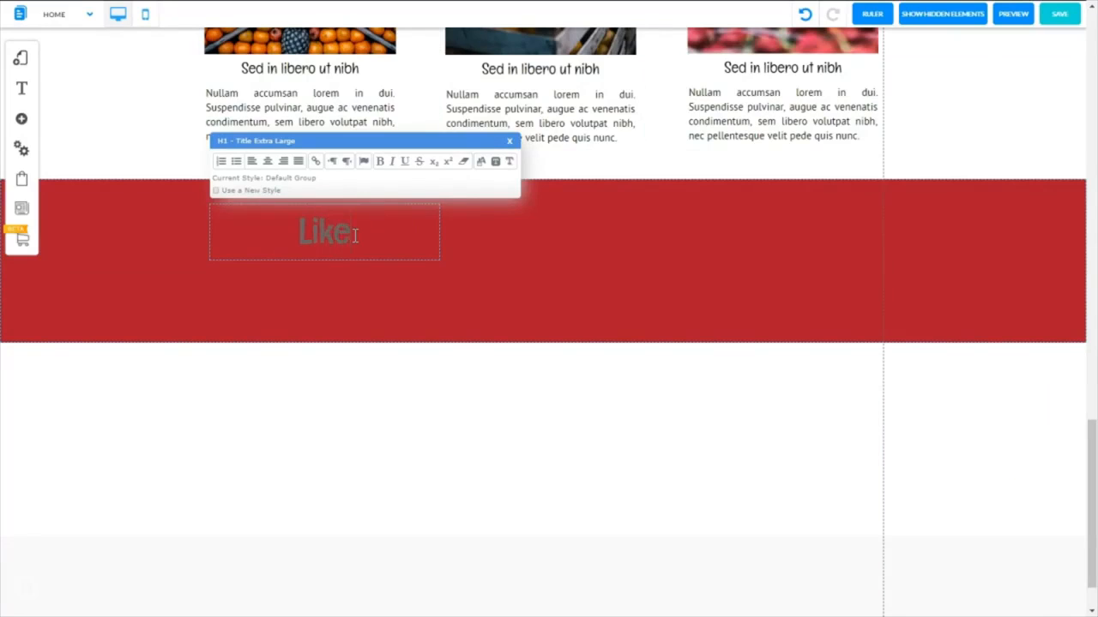
text(d Our Service?)
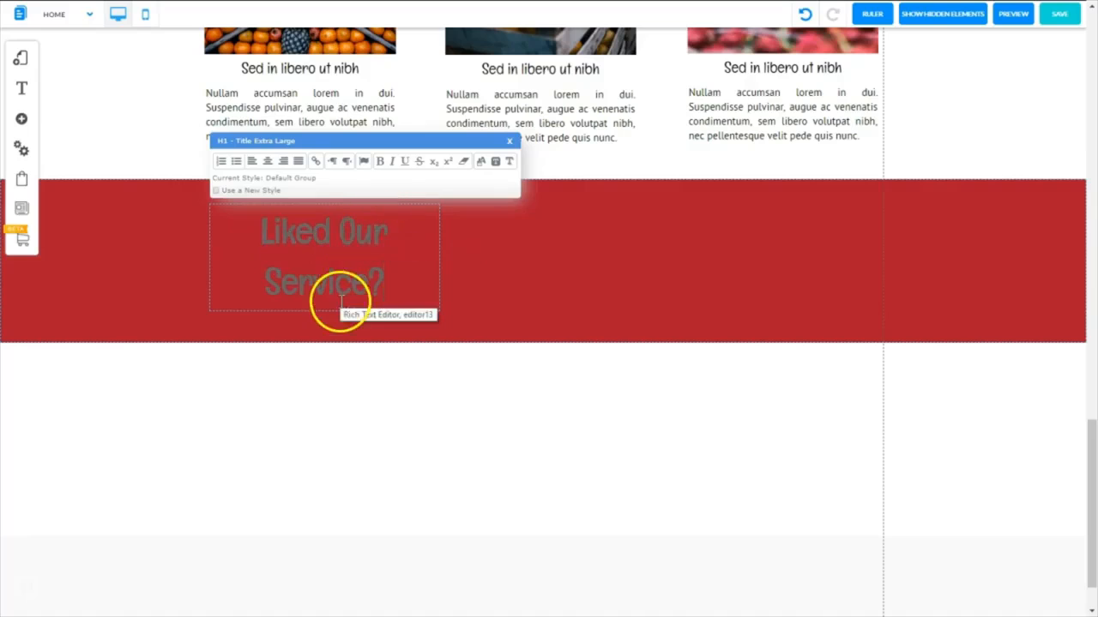
Step: Color the "Liked Our Service?" heading white, widen it to fit on one line and move it up near the banner's upper edge
drag(385, 283, 259, 211)
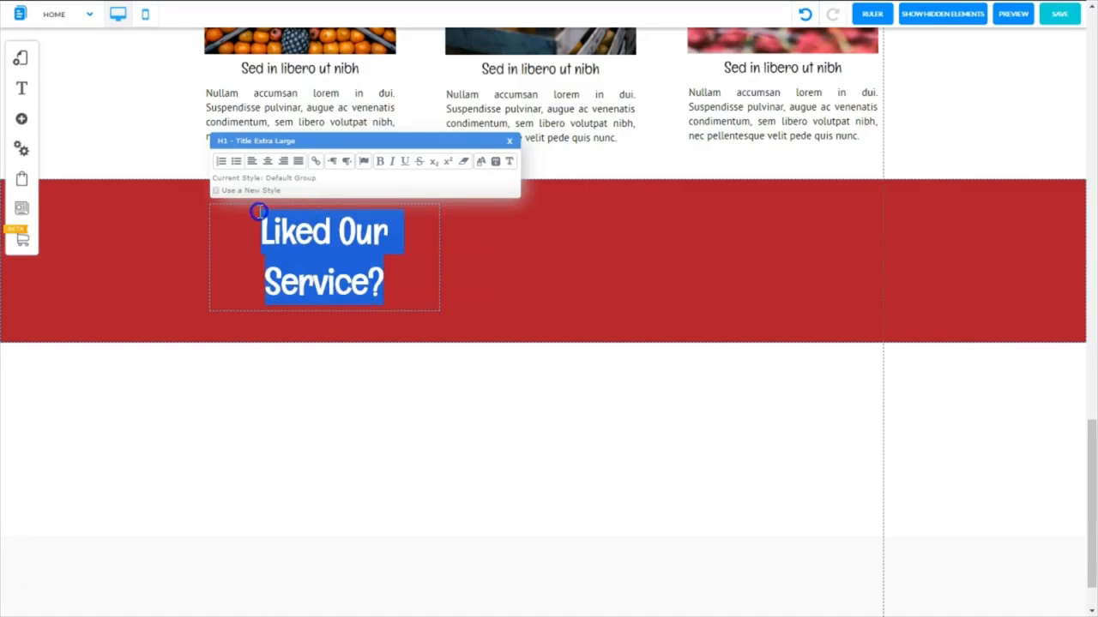
click(483, 167)
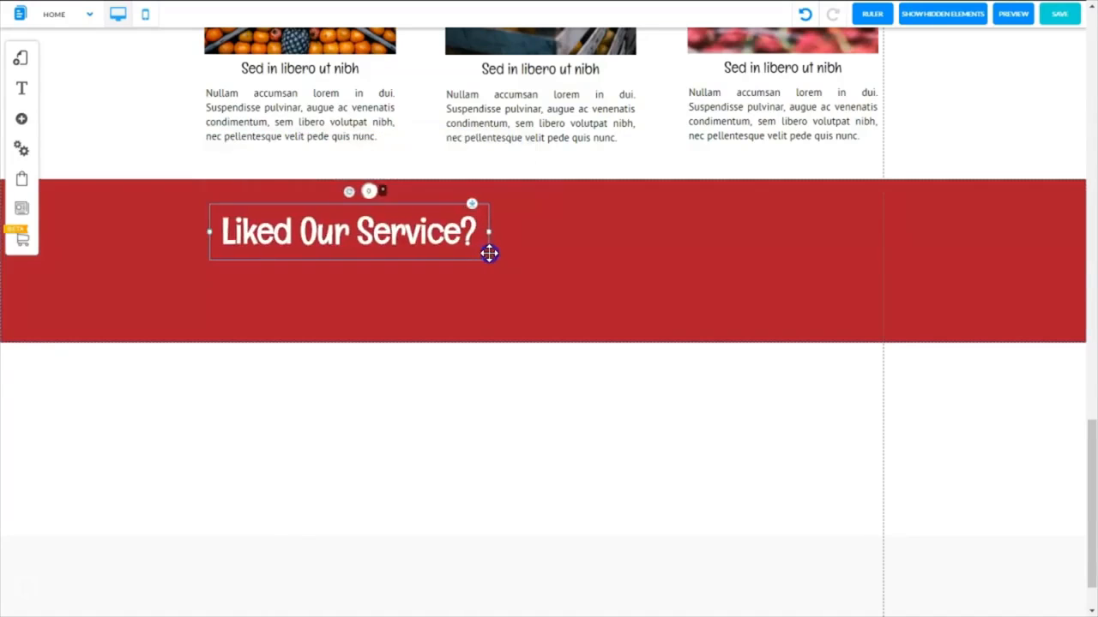
drag(493, 255, 492, 255)
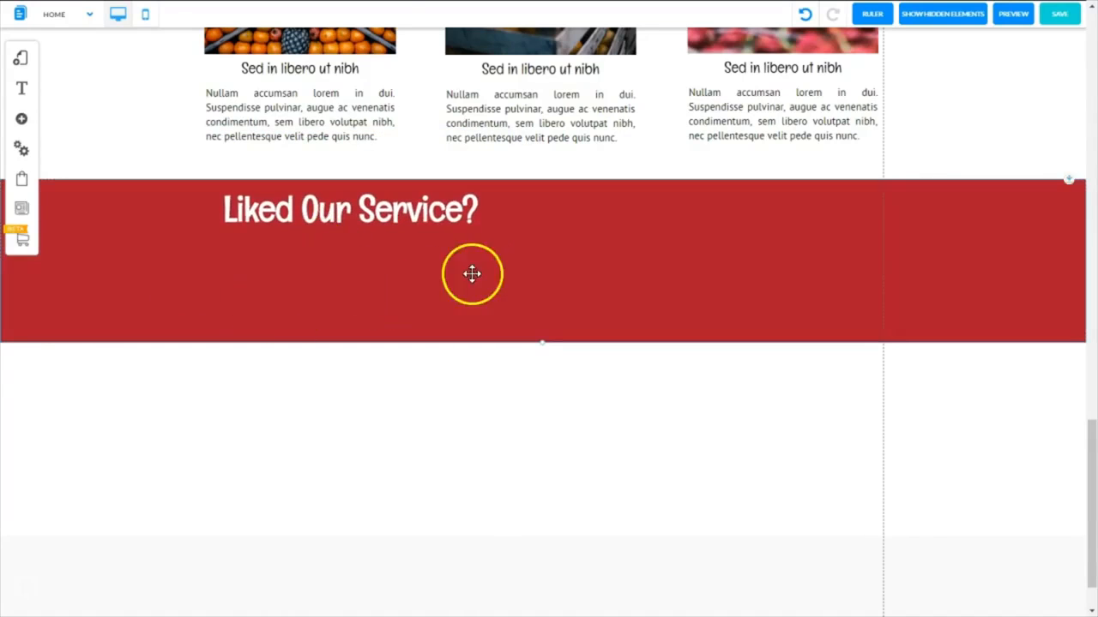
Step: Add a large paragraph to the red banner and replace its text with the "Nullam accumsan lorem in dui" placeholder used in the service descriptions
click(23, 121)
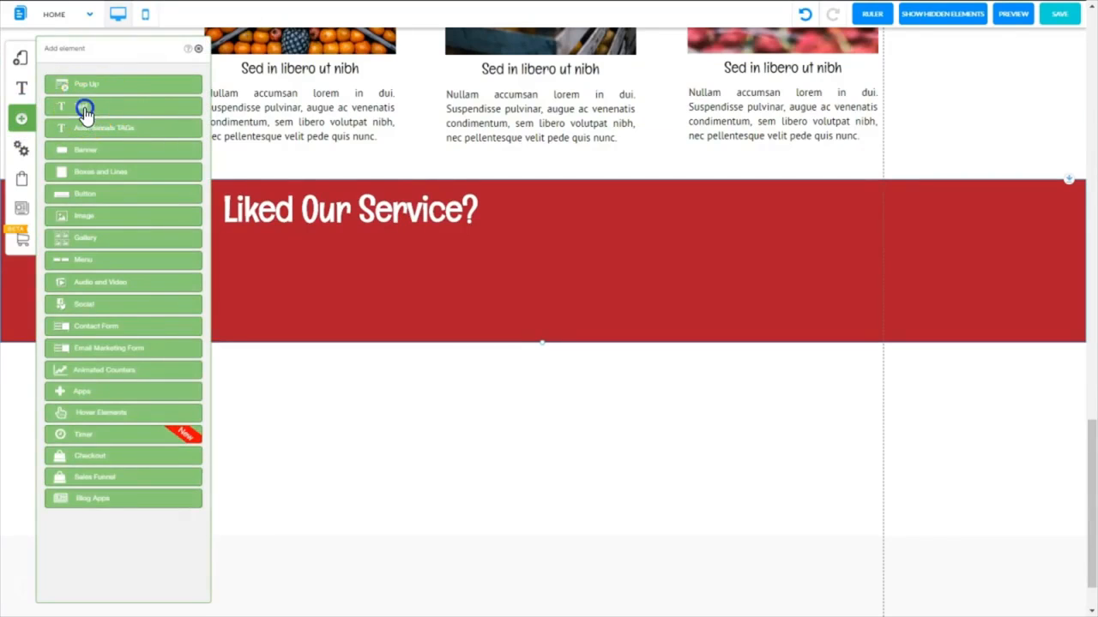
click(85, 109)
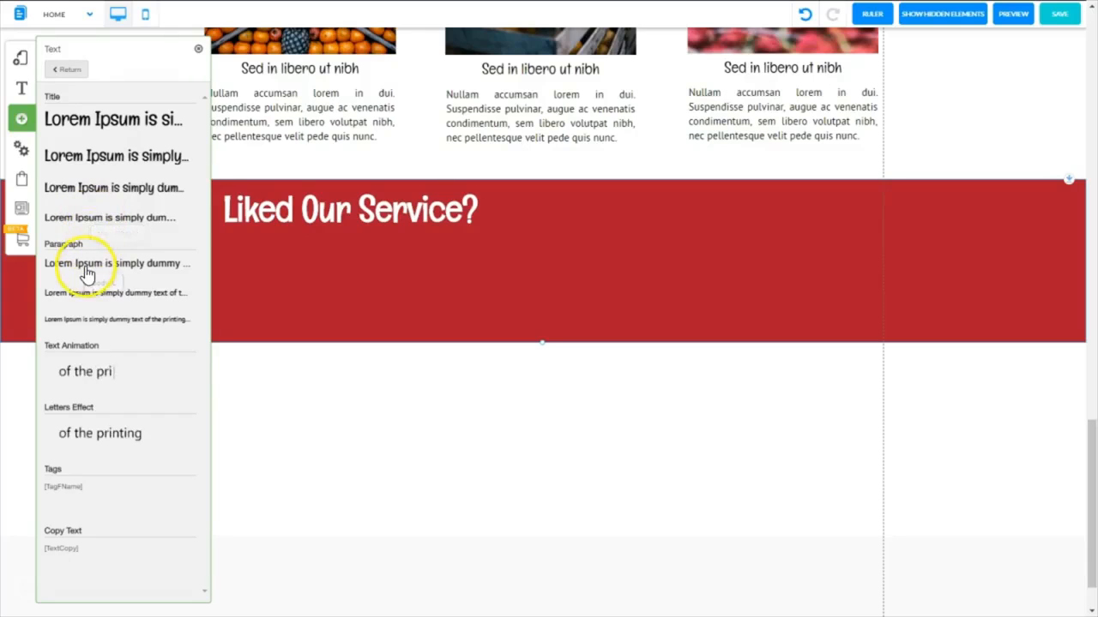
click(93, 225)
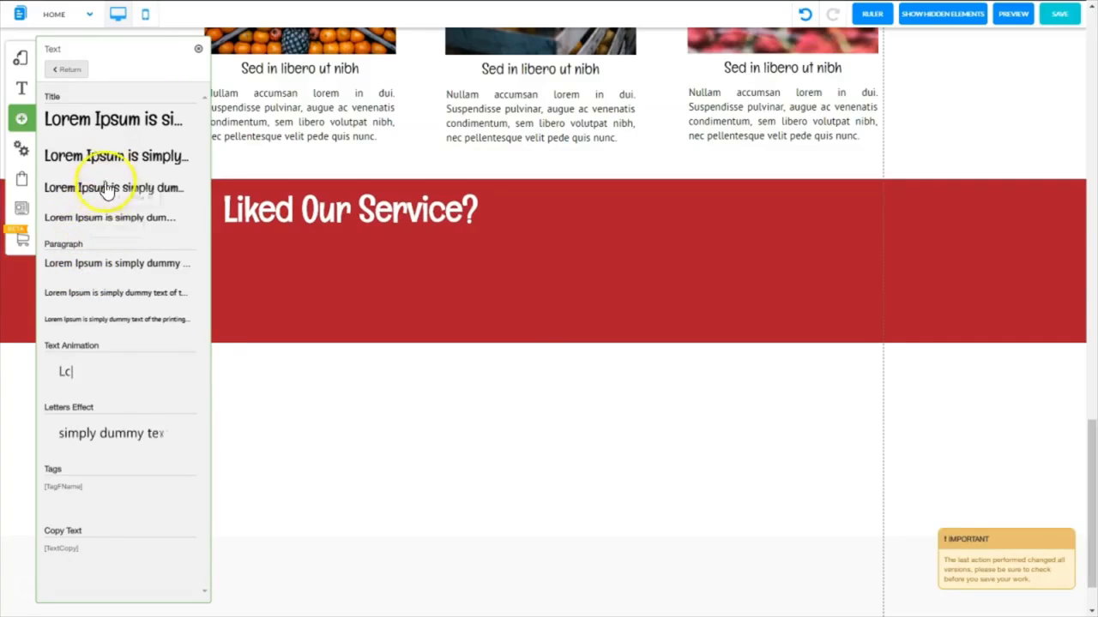
click(79, 267)
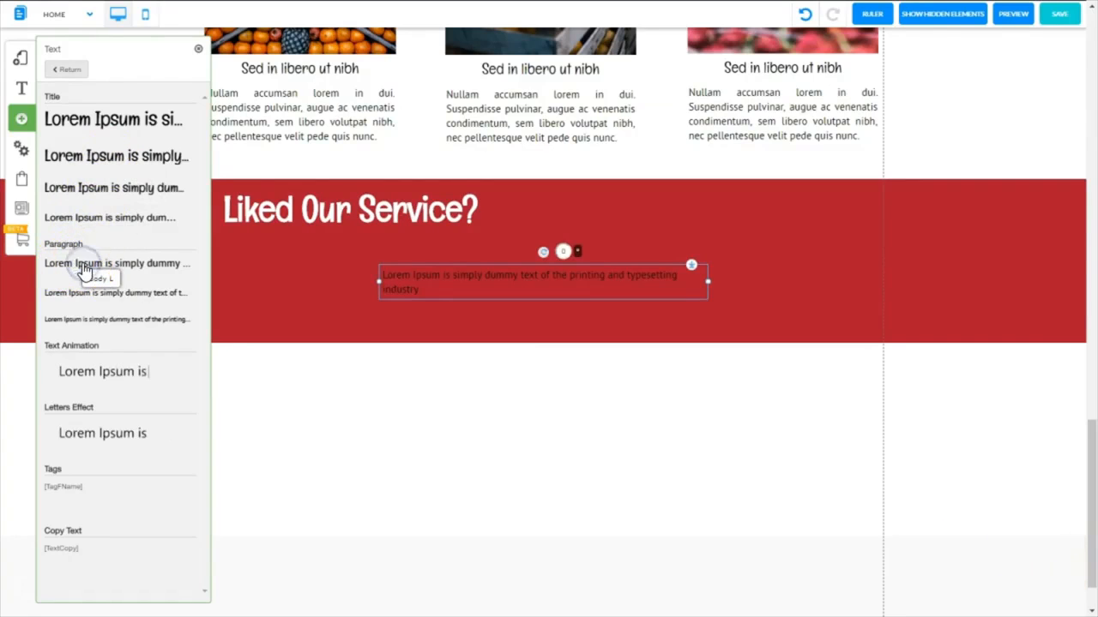
click(197, 54)
click(424, 279)
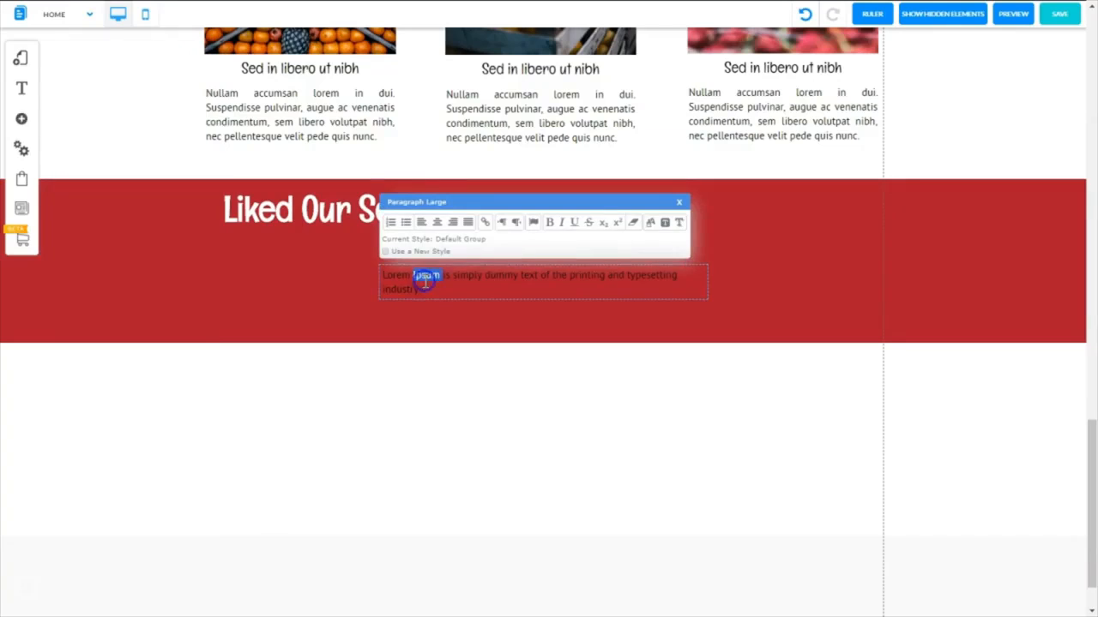
triple_click(424, 280)
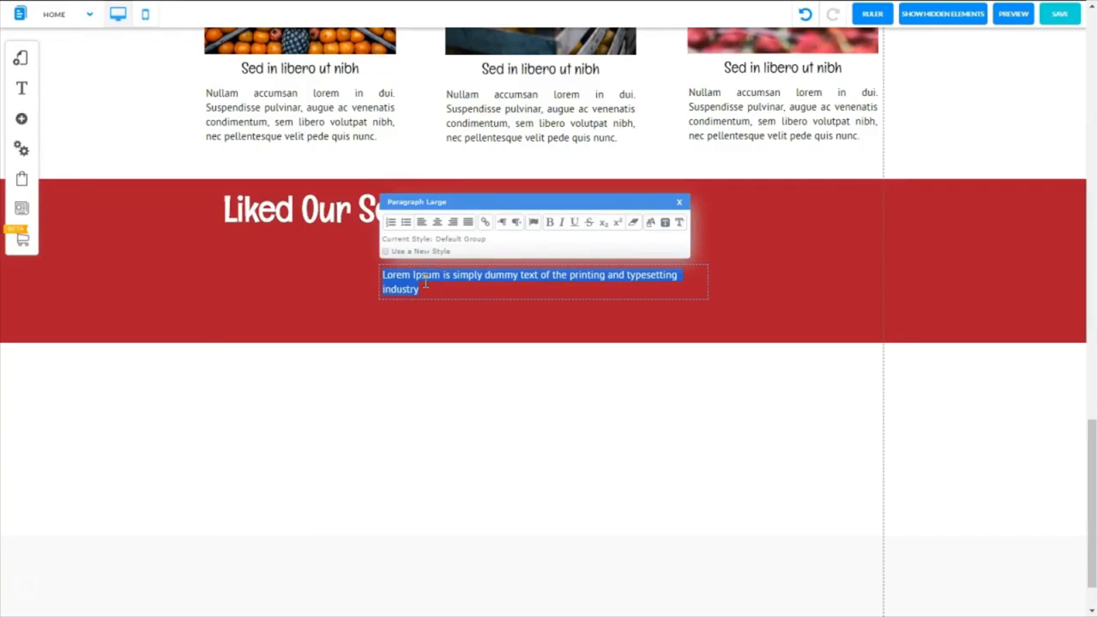
text(Nullam accumsan lorem in dui. Suspendisse pulvinar, augue ac venenatis condimentum, sem libero volutpat nibh, nec pellentesque velit pede quis nunc.)
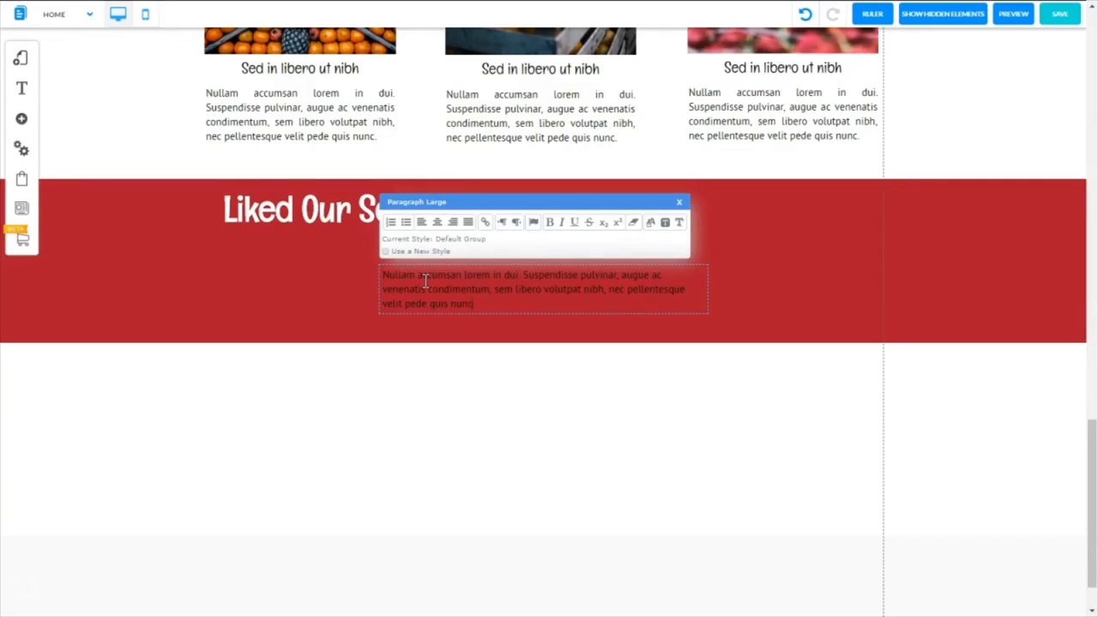
Step: Color the banner paragraph white and place it directly beneath the "Liked Our Service?" heading, aligned with the heading's left edge
drag(480, 304, 380, 282)
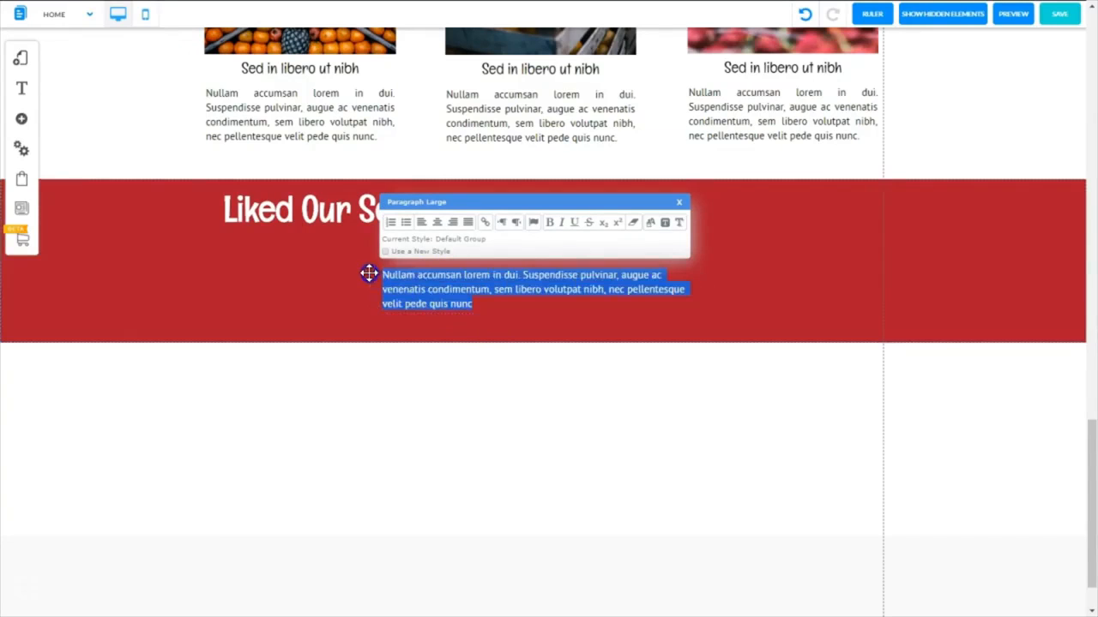
click(650, 223)
drag(479, 274, 464, 268)
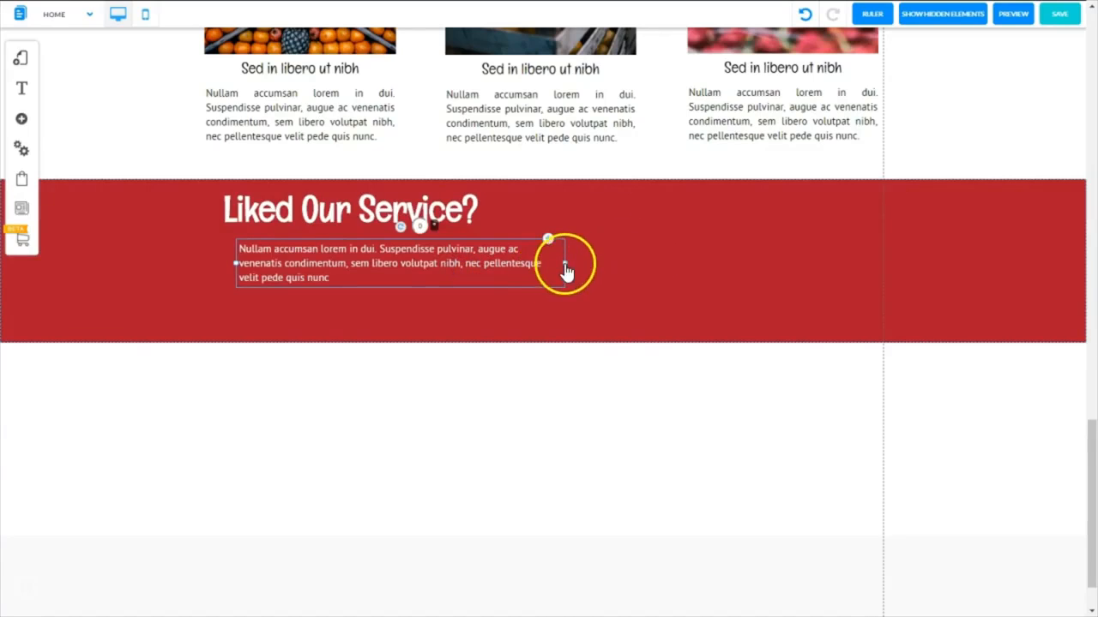
drag(565, 271, 542, 270)
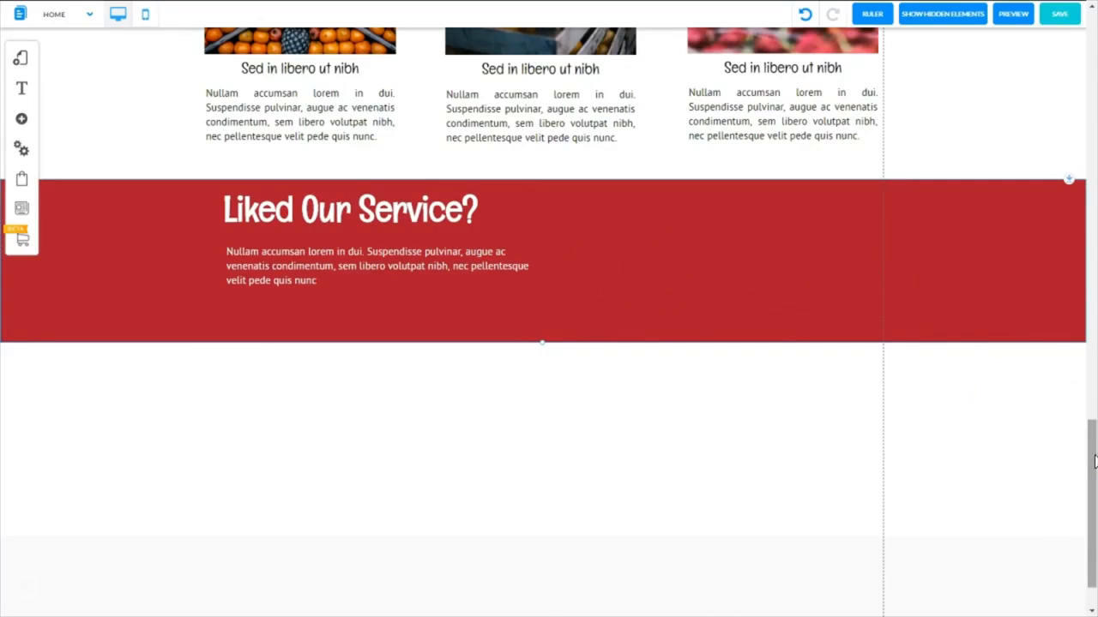
Step: Duplicate the hero section's "GET A FREE QUOTE" button and place the copy in the red banner to the right of the paragraph
drag(1094, 462, 1031, 77)
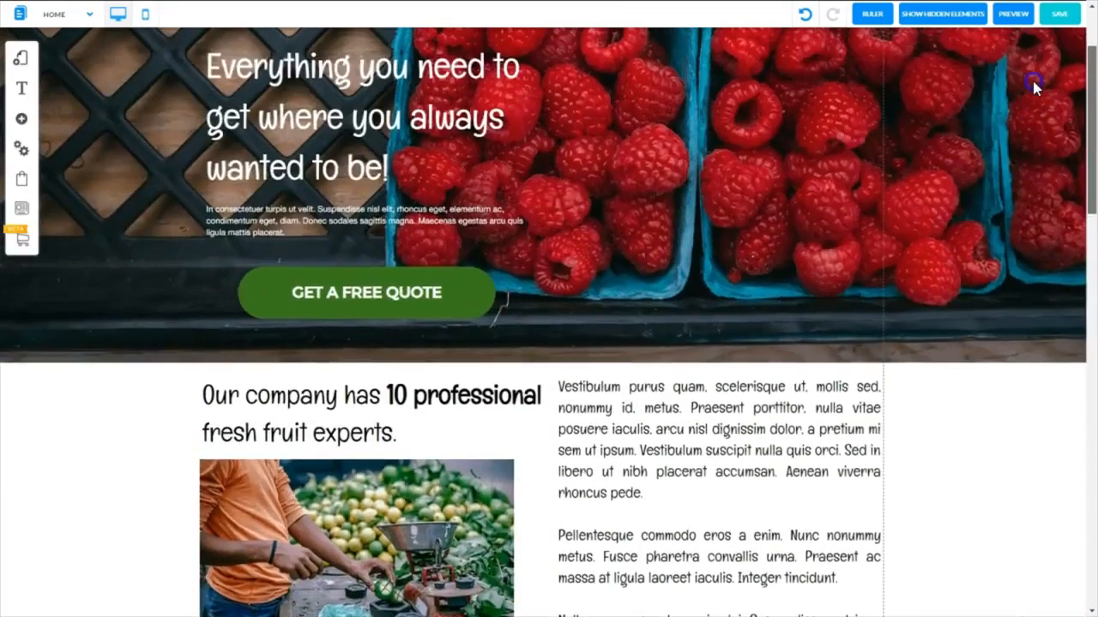
click(488, 309)
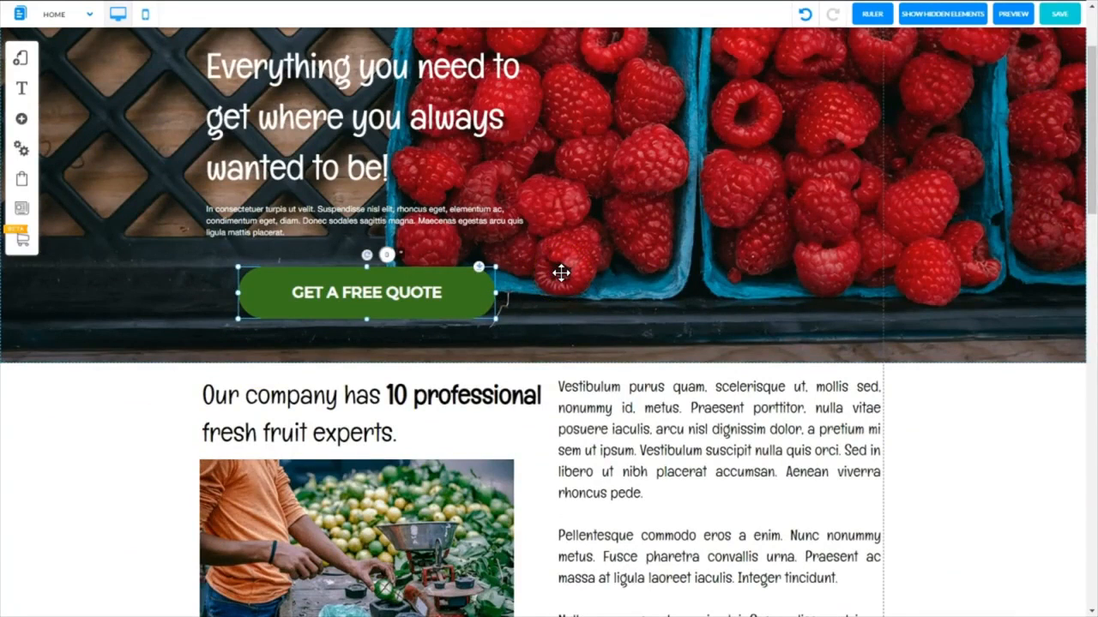
key(ctrl+v)
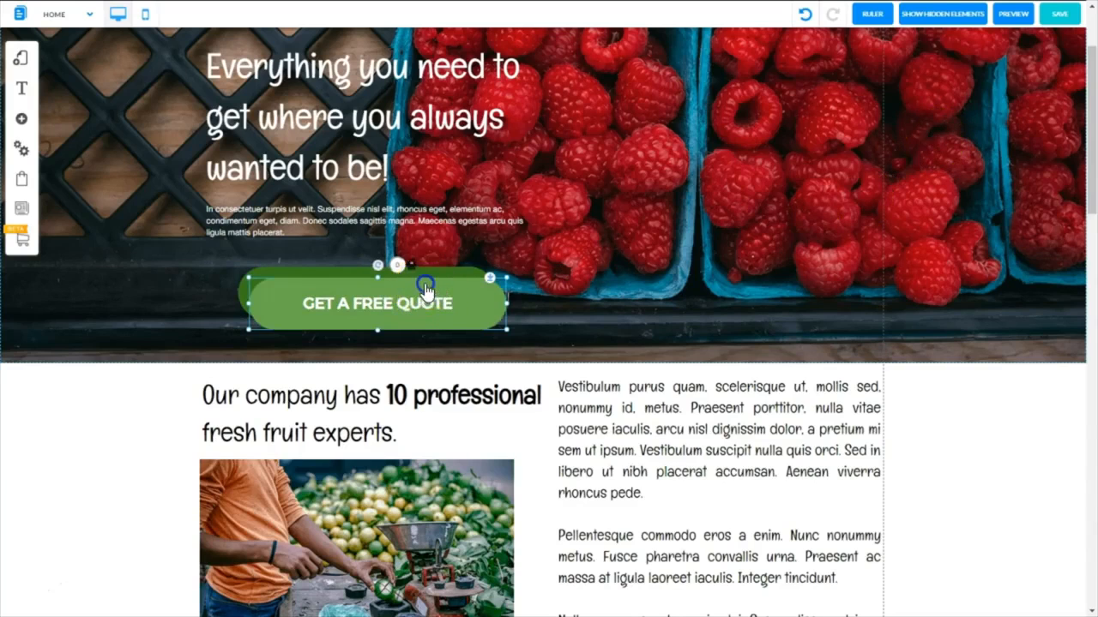
drag(426, 290, 507, 553)
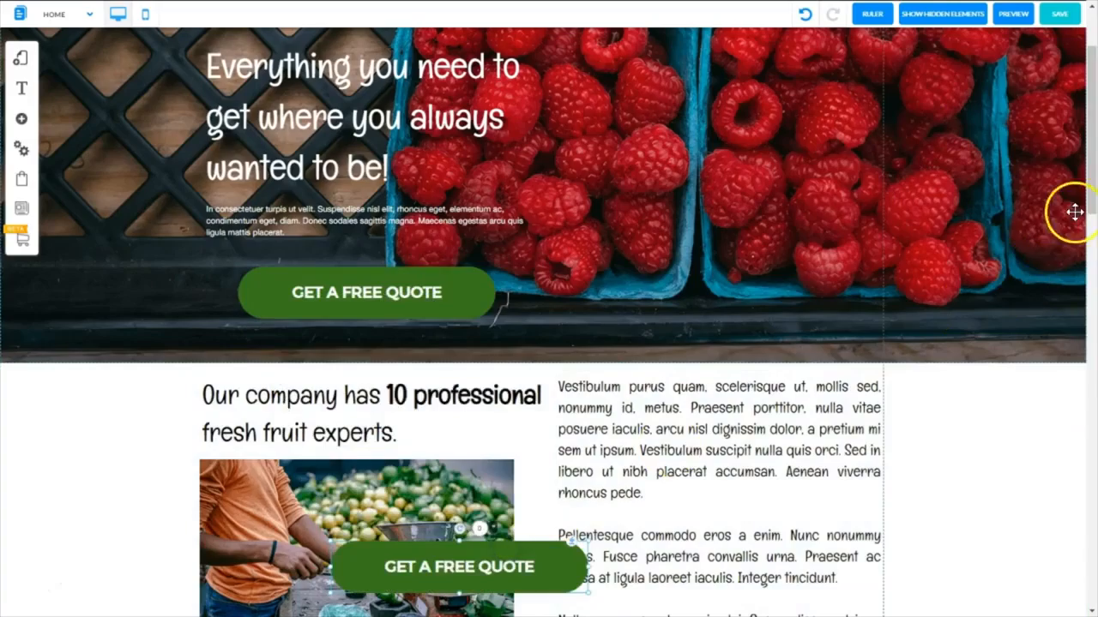
scroll(1087, 257, down, 5)
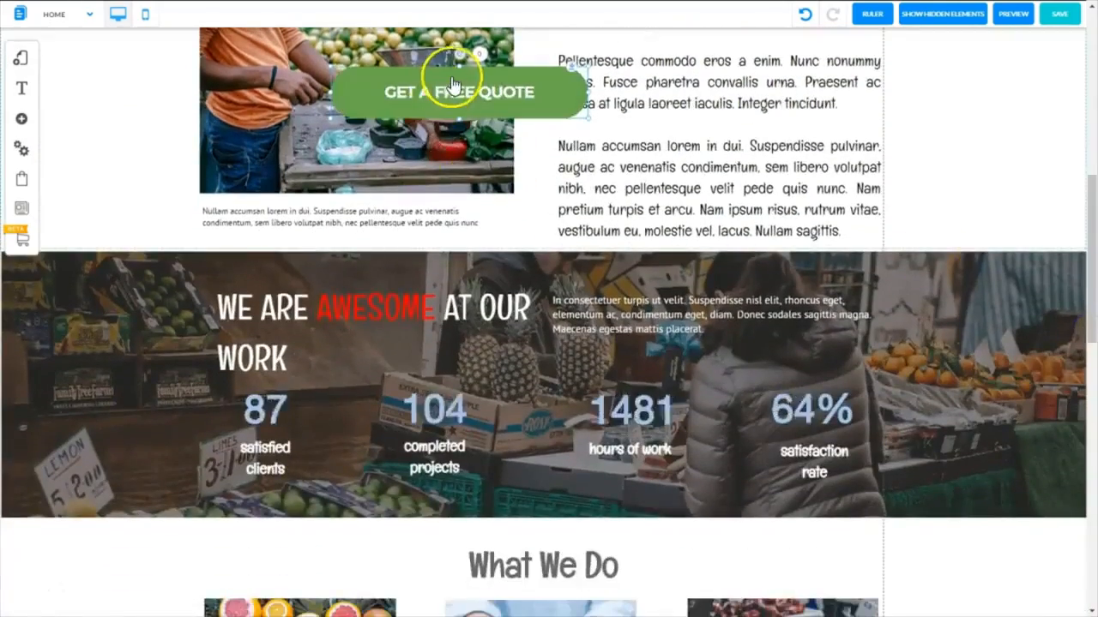
drag(449, 92, 445, 562)
drag(1090, 212, 1090, 348)
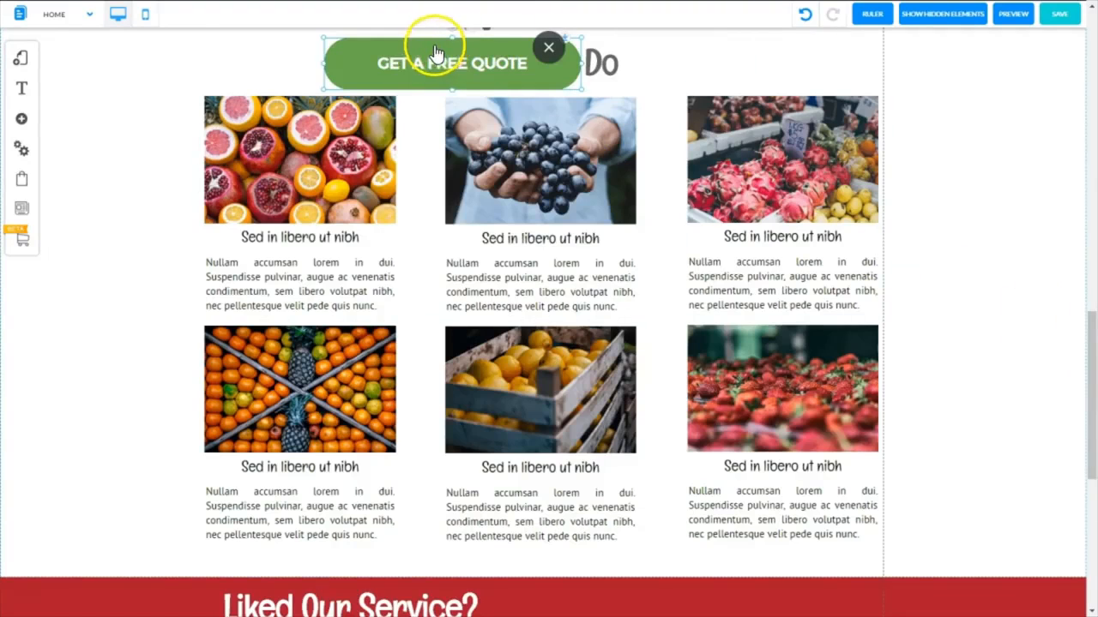
drag(435, 53, 586, 290)
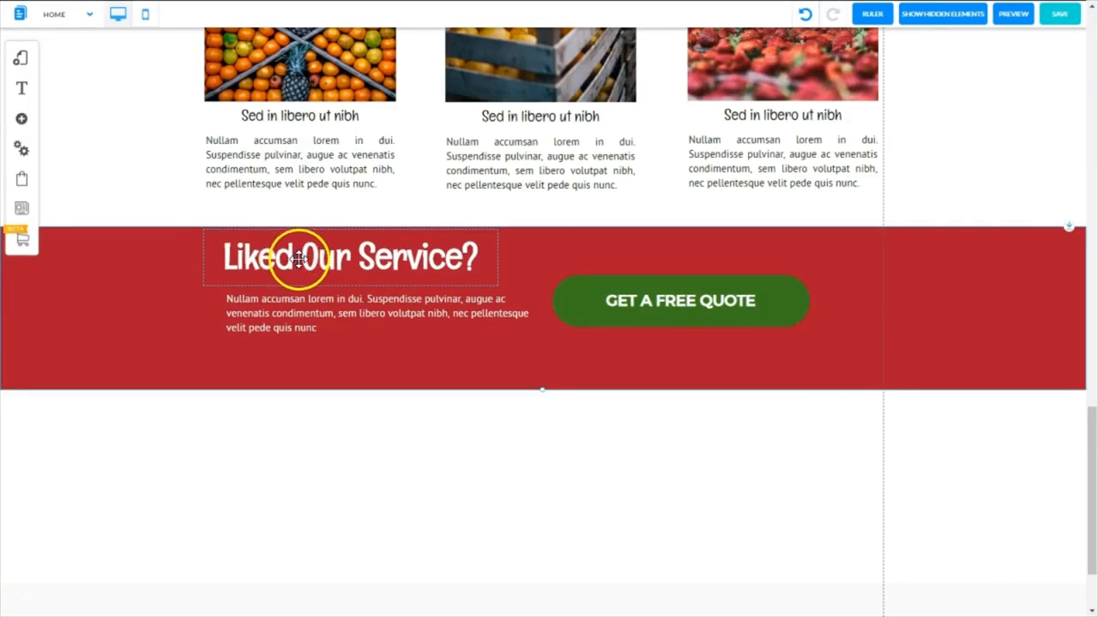
Step: Nudge the banner's heading and paragraph slightly upward and narrow the paragraph so it ends short of the quote button
click(298, 258)
drag(297, 258, 298, 257)
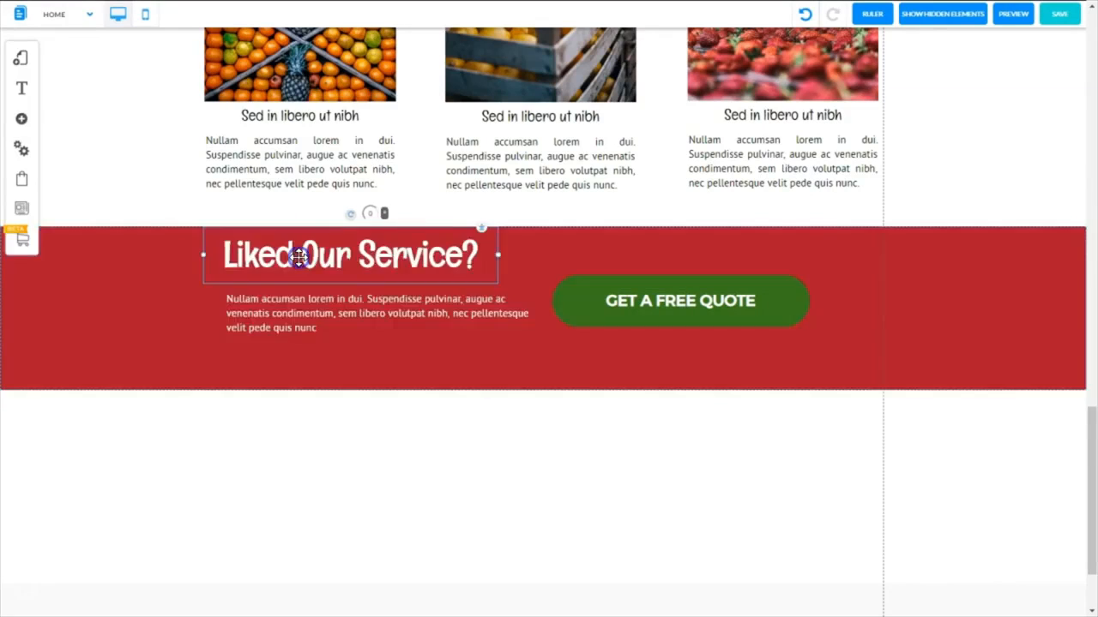
click(300, 314)
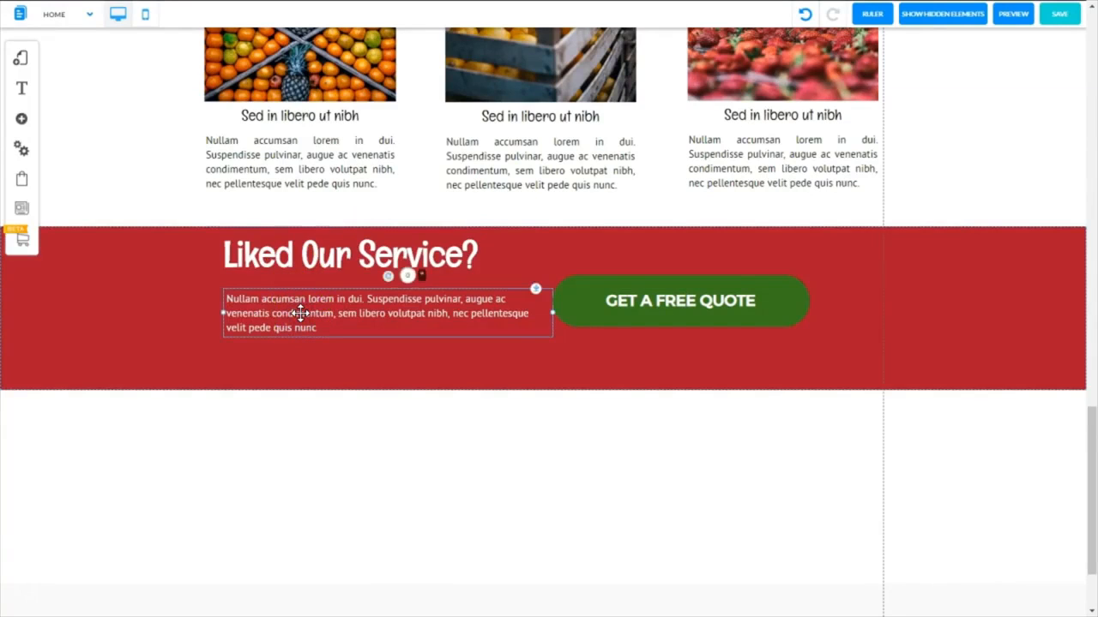
drag(300, 314, 299, 309)
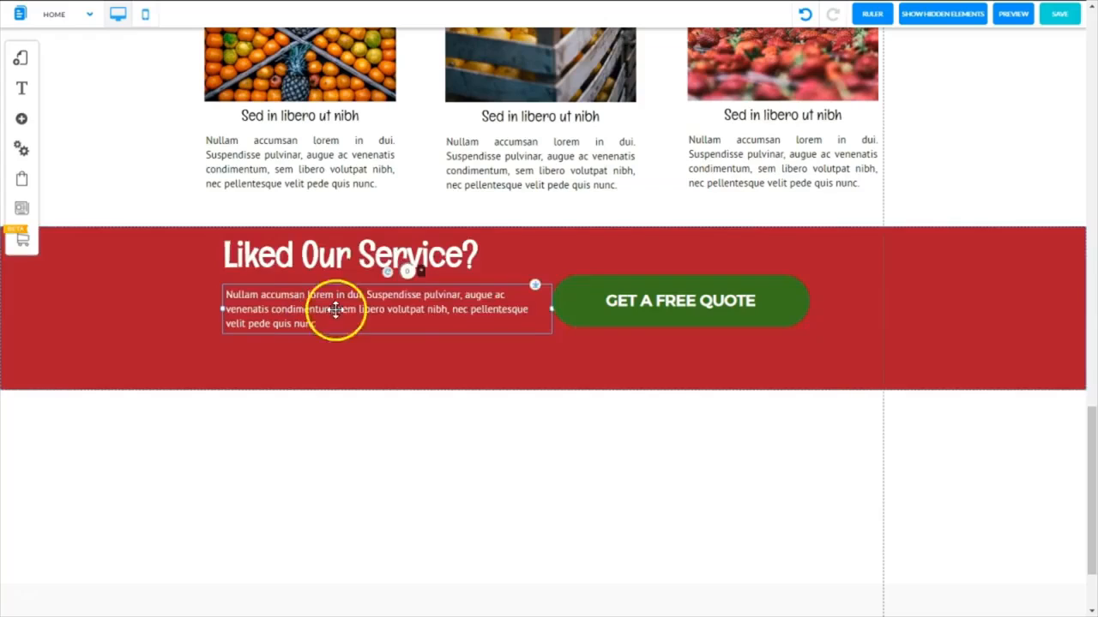
drag(554, 315, 531, 317)
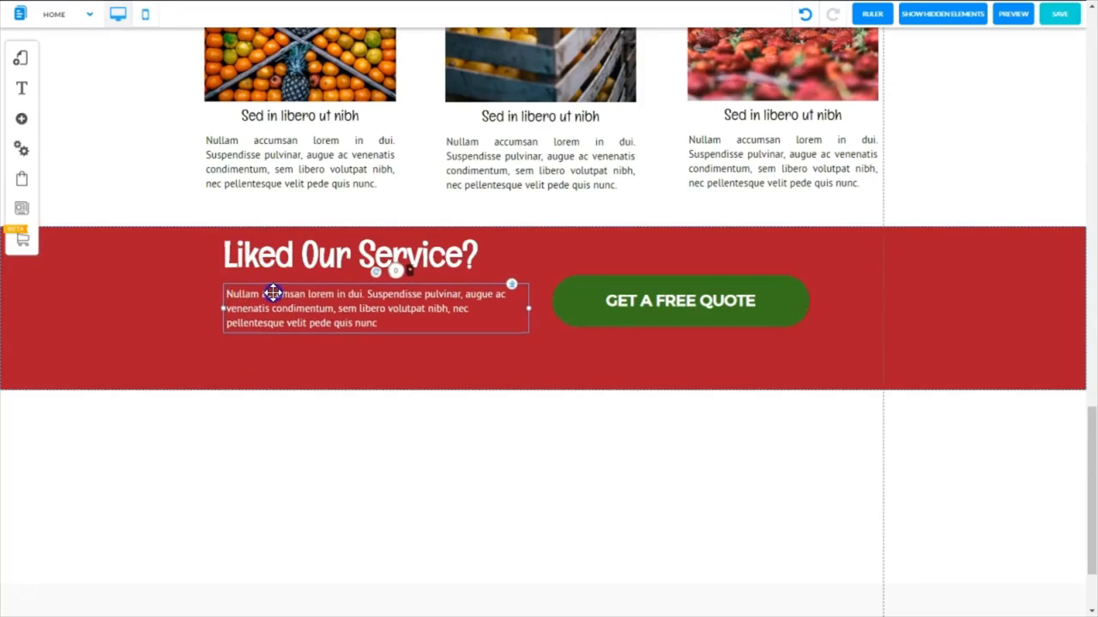
Step: Shorten the red banner to end just below its paragraph and center the quote button vertically in the space right of the text
click(798, 305)
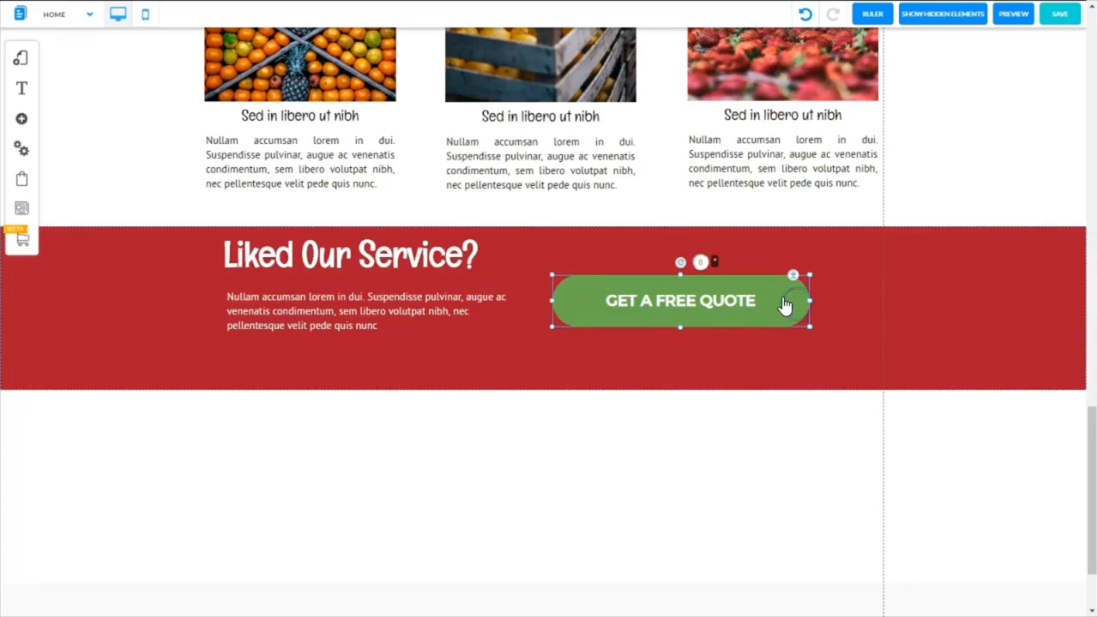
drag(783, 305, 812, 298)
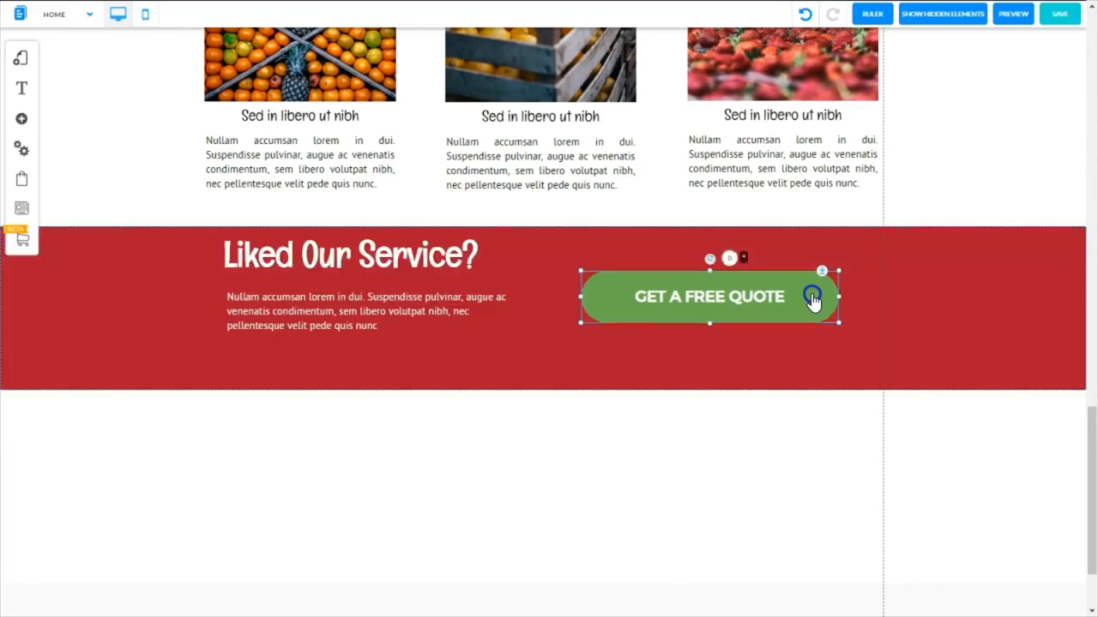
click(480, 372)
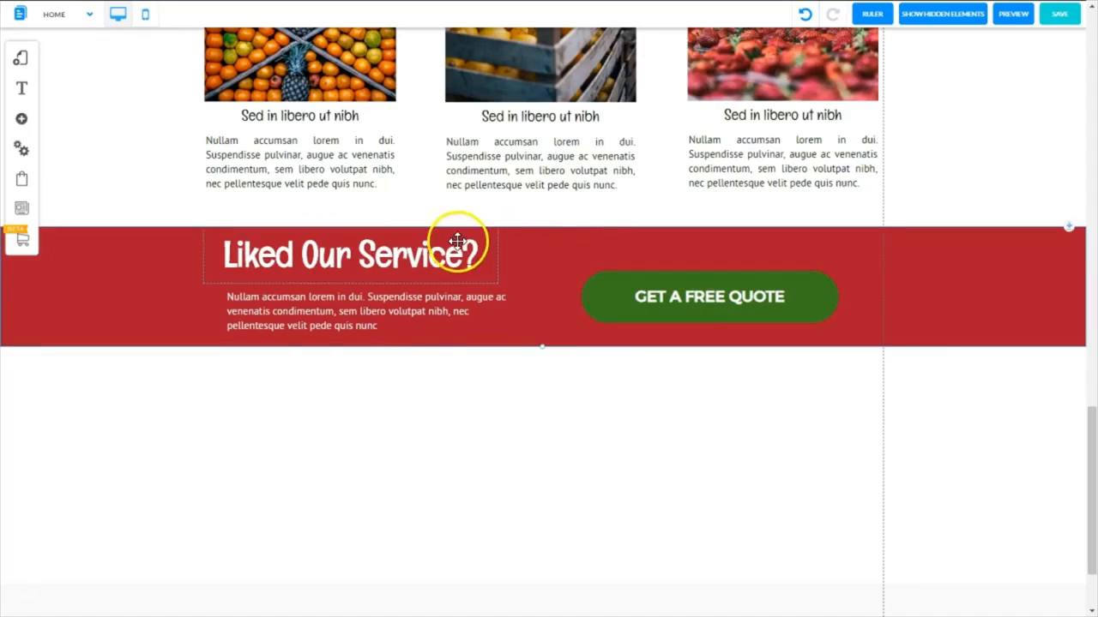
click(811, 293)
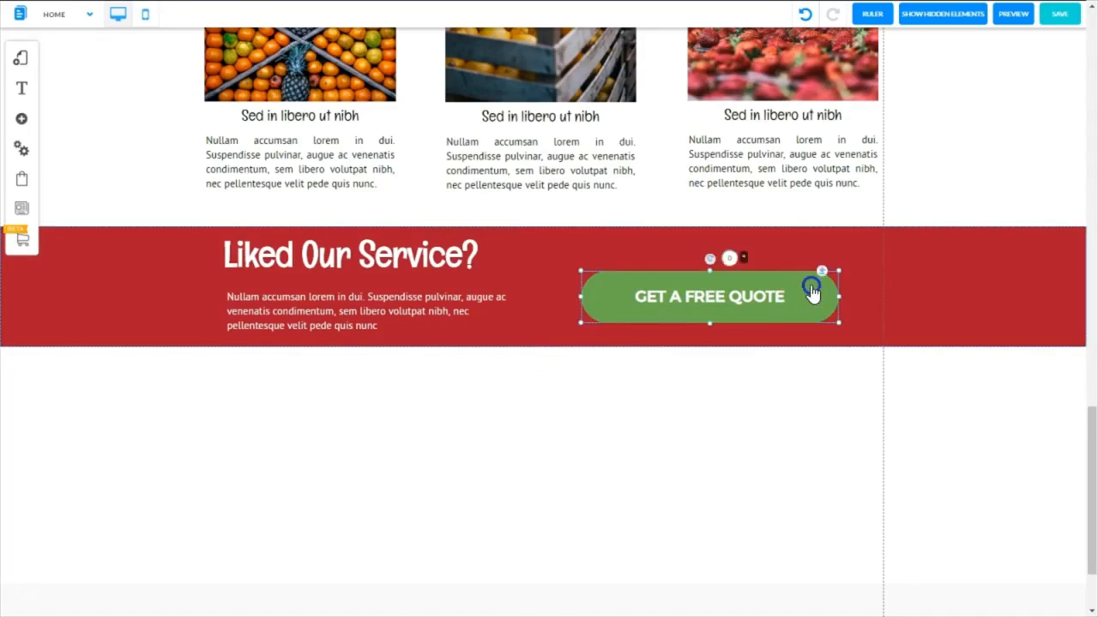
drag(811, 293, 773, 280)
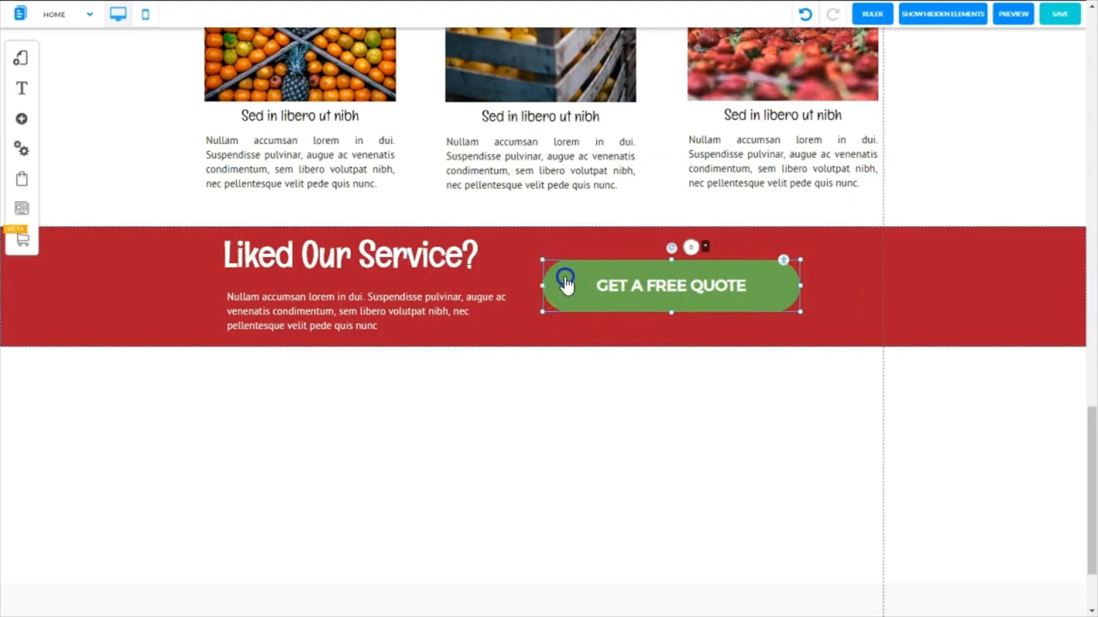
drag(566, 285, 592, 282)
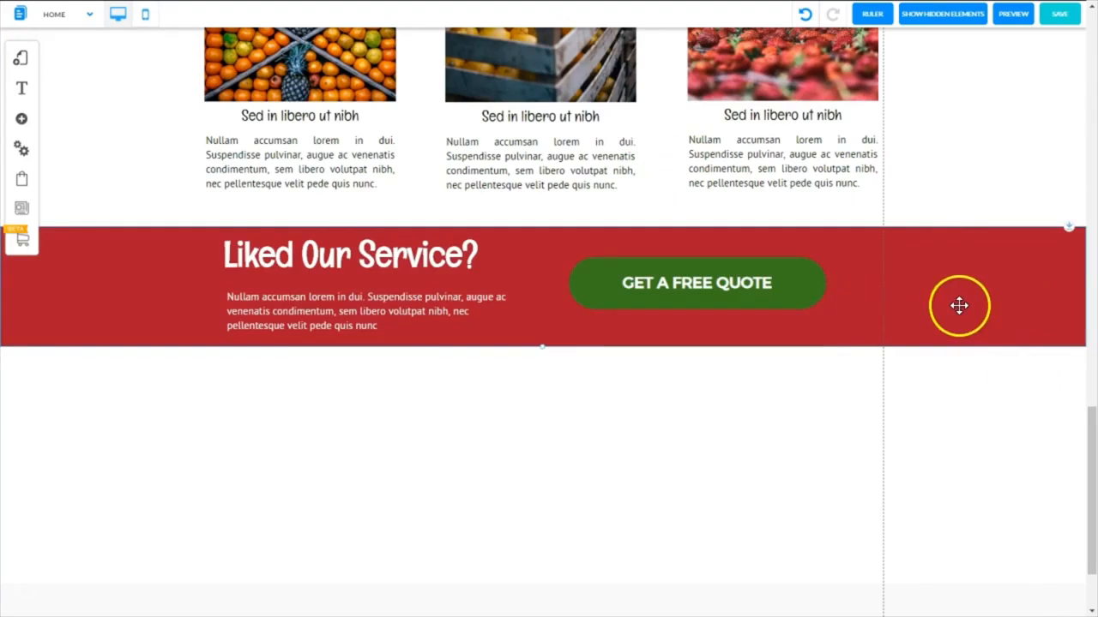
Step: Preview the page around the red banner and return to editing
click(1013, 19)
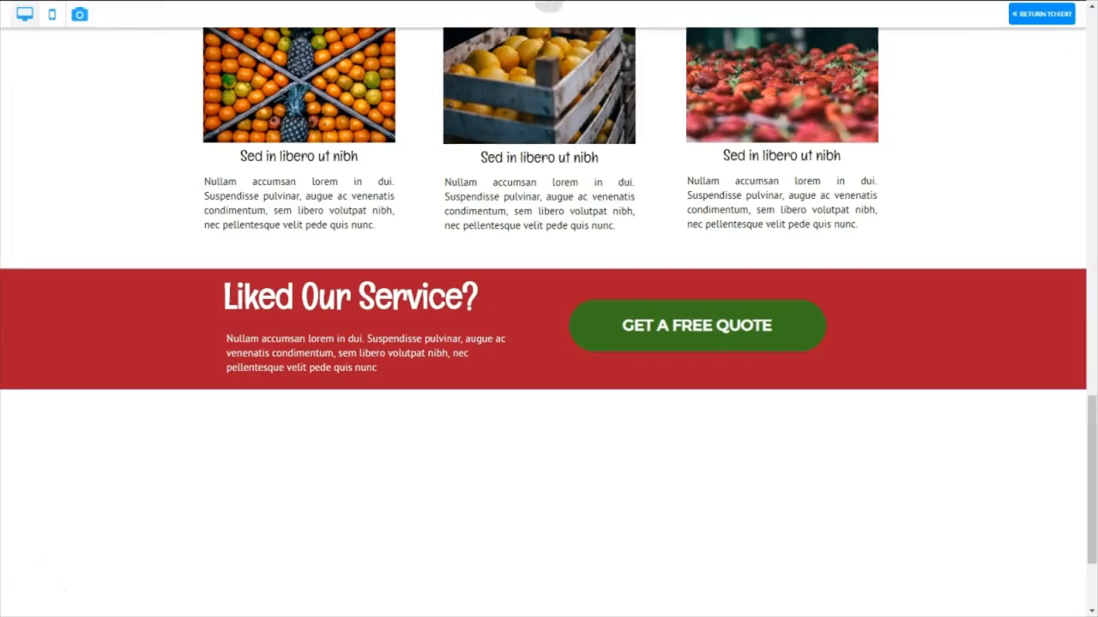
click(1040, 19)
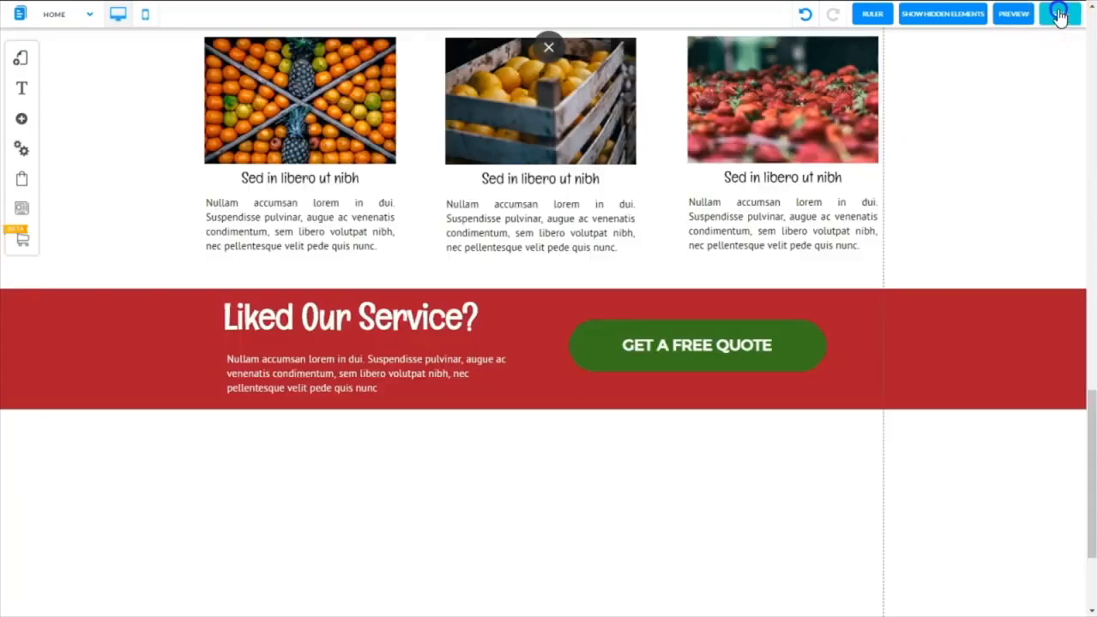
Step: Save the site changes with the default layout and the Home page included
click(1059, 14)
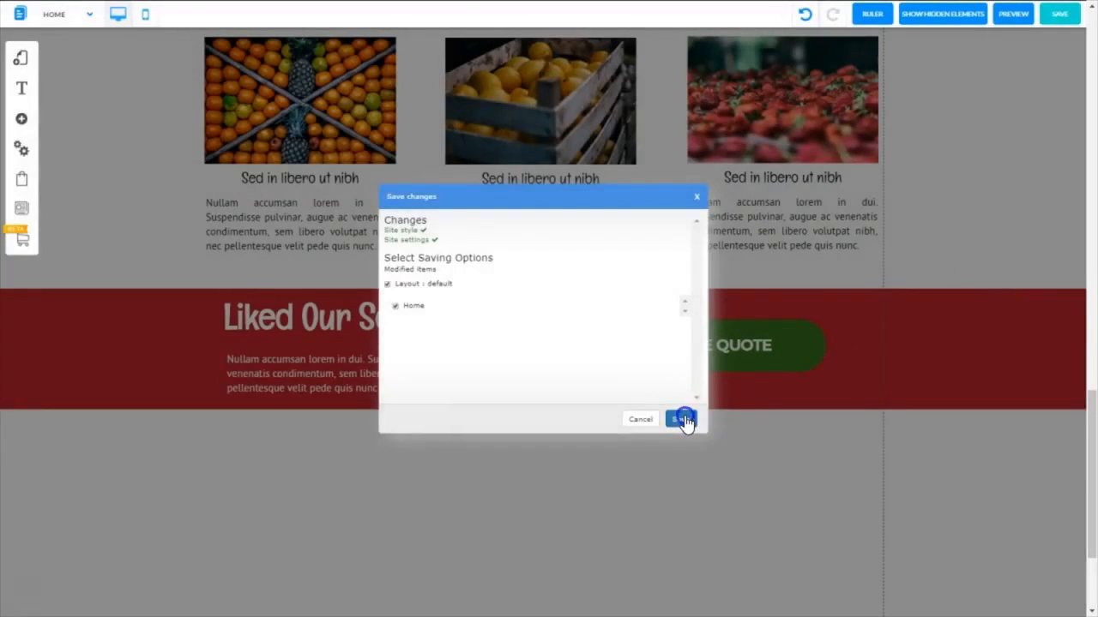
click(682, 419)
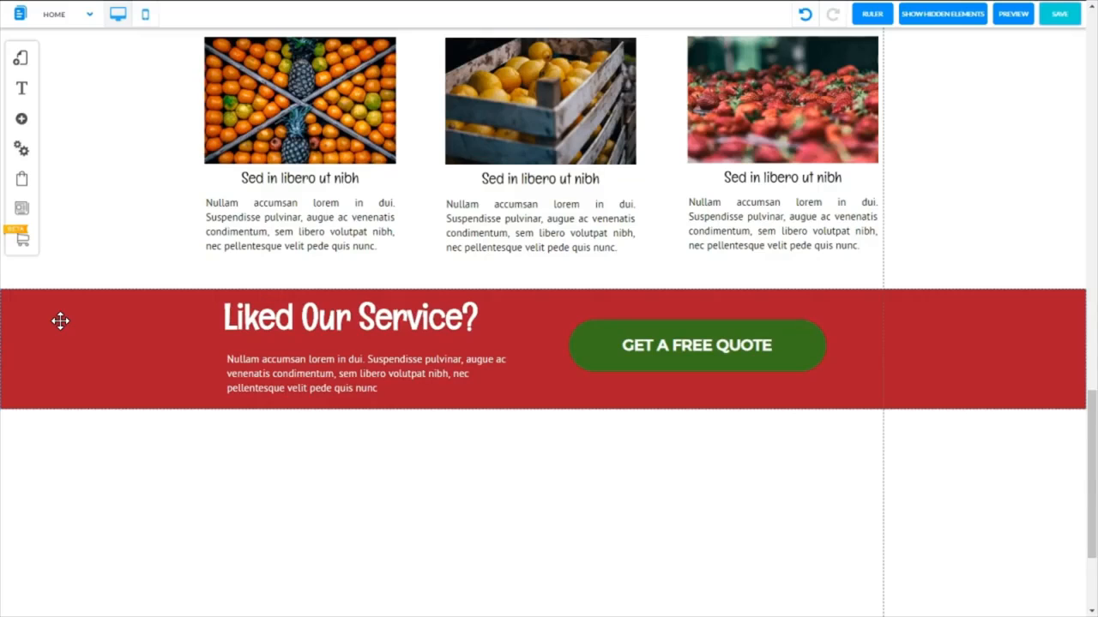
Step: Examine the Contact Us section of the finished sample page, including its heading, introductory paragraph and form fields
drag(60, 320, 121, 331)
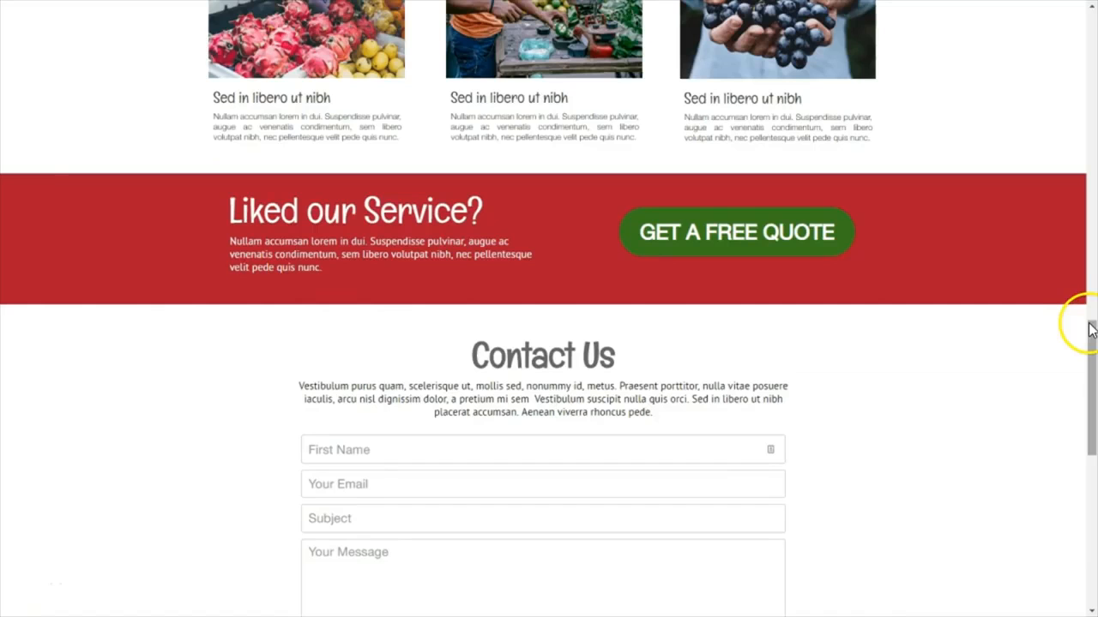
drag(1091, 334, 1088, 373)
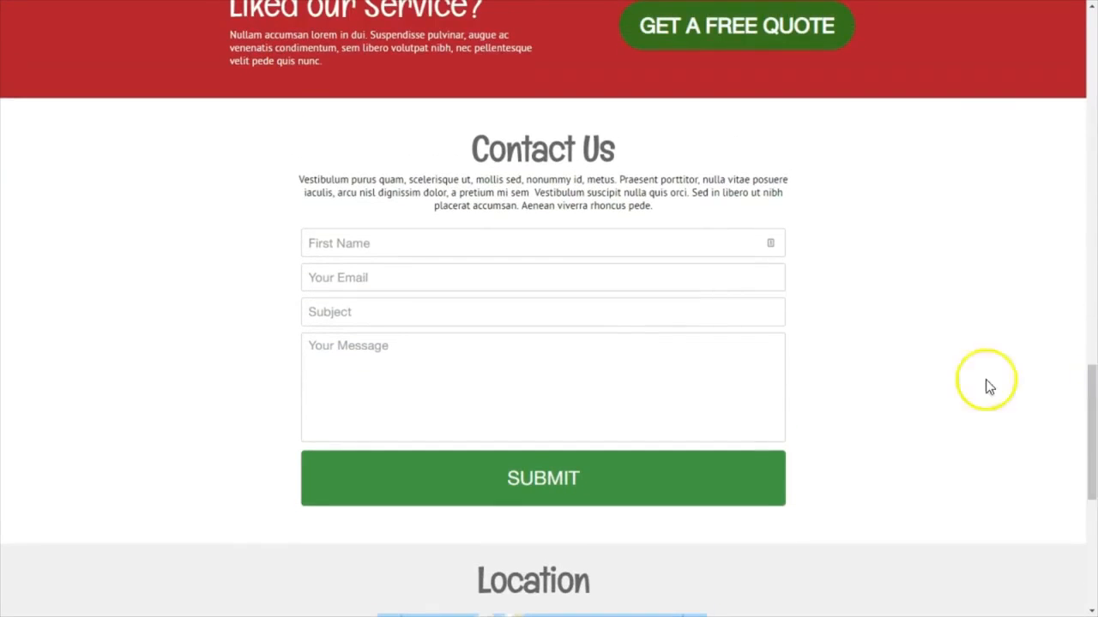
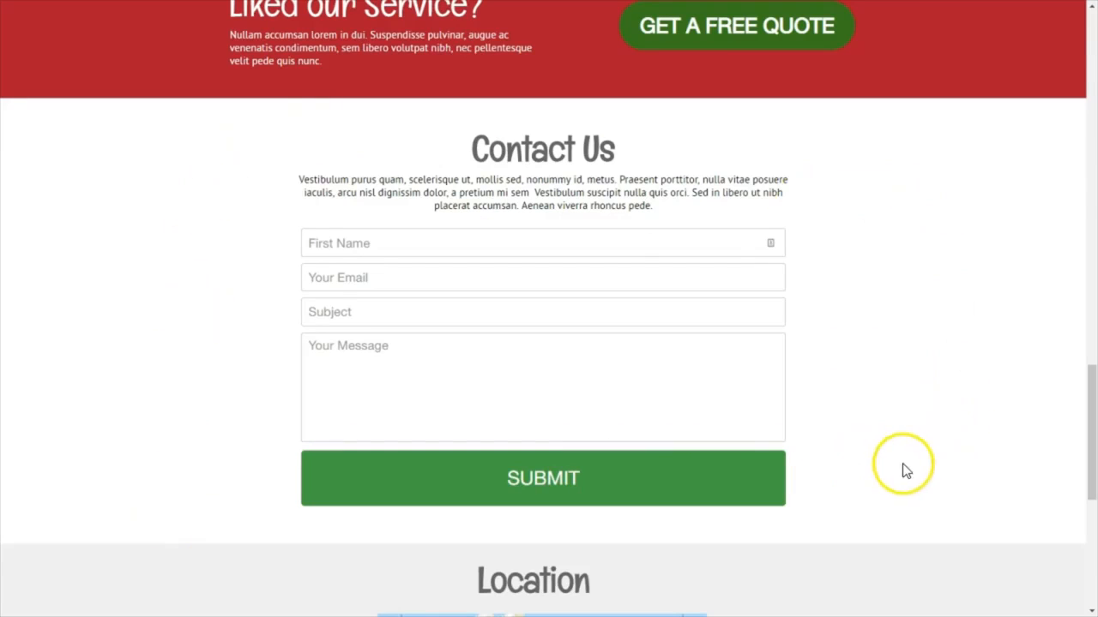
triple_click(643, 206)
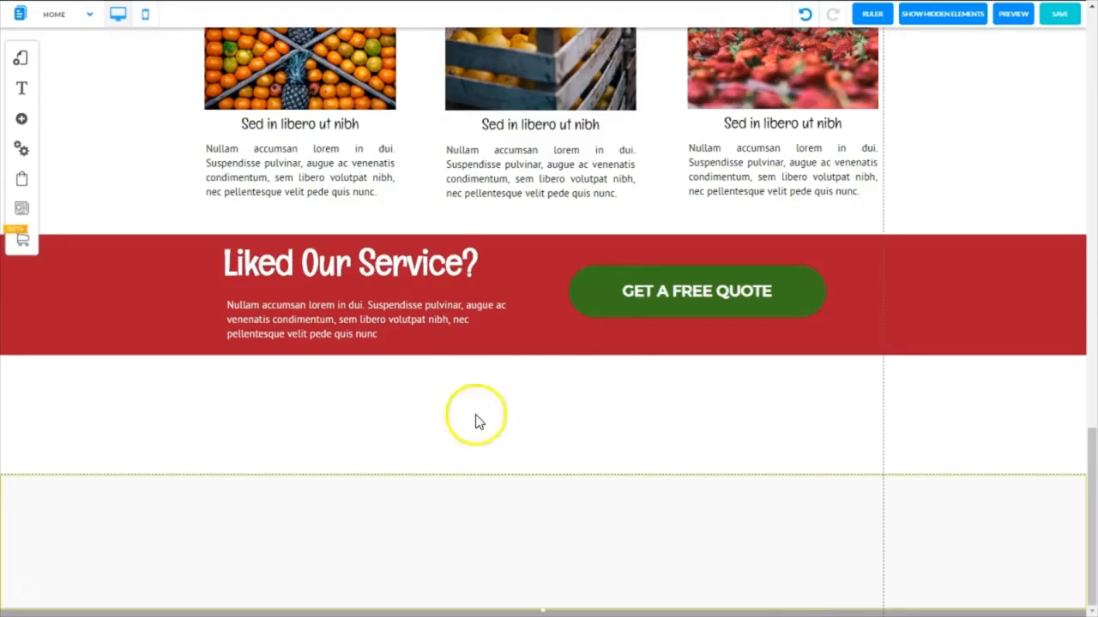
Step: Lower the footer to make room and add a Classic Standard (Dark Blue) banner directly beneath the red "Liked Our Service?" banner
drag(478, 475, 448, 612)
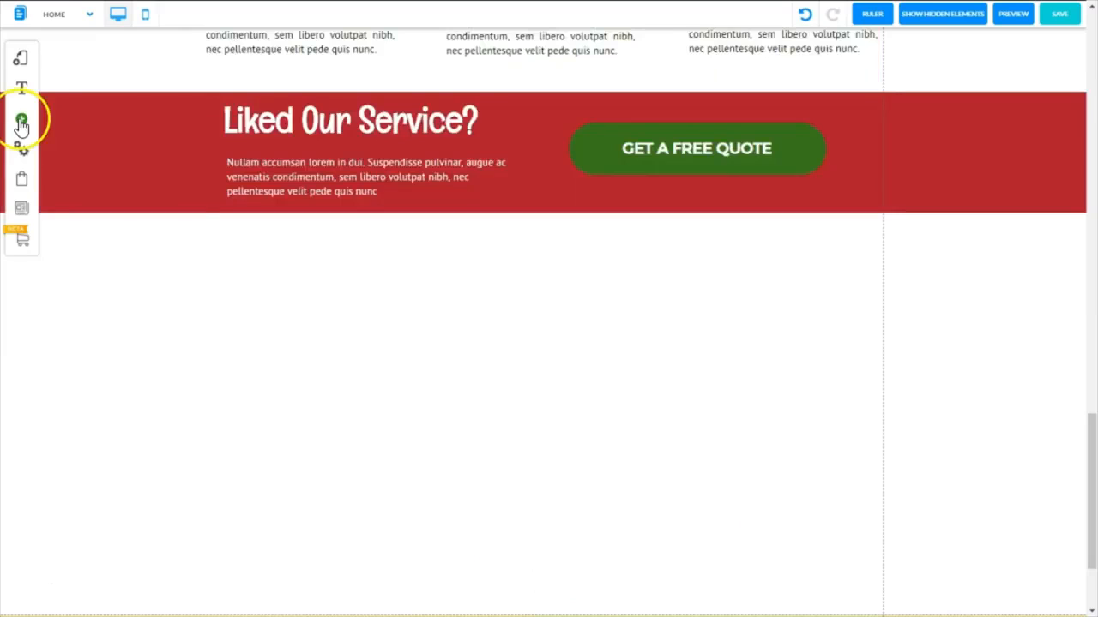
click(22, 121)
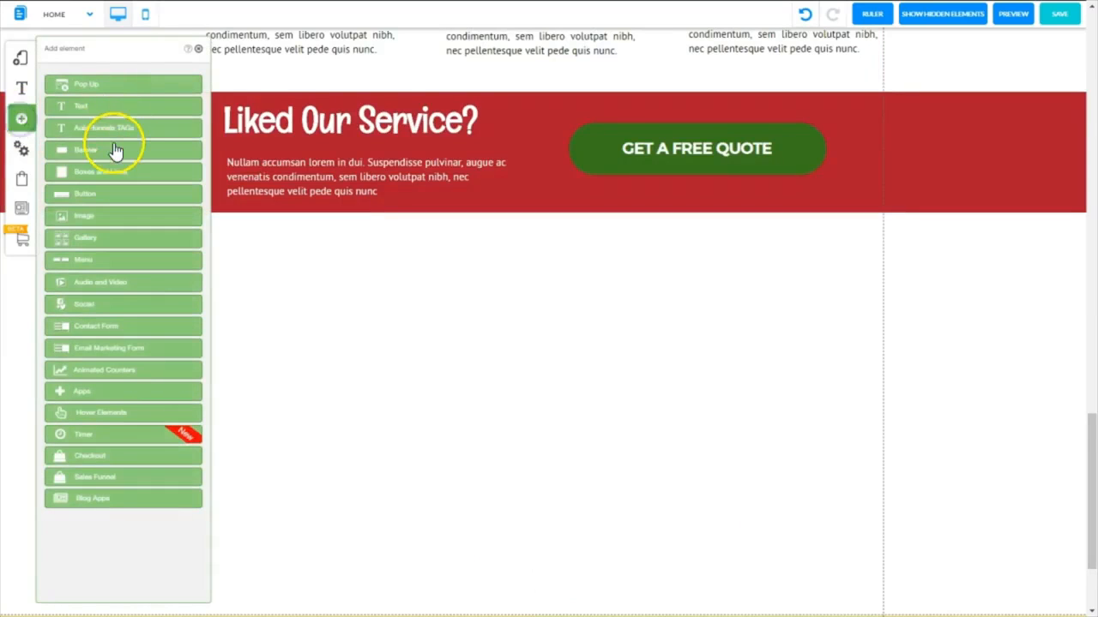
click(114, 150)
click(110, 139)
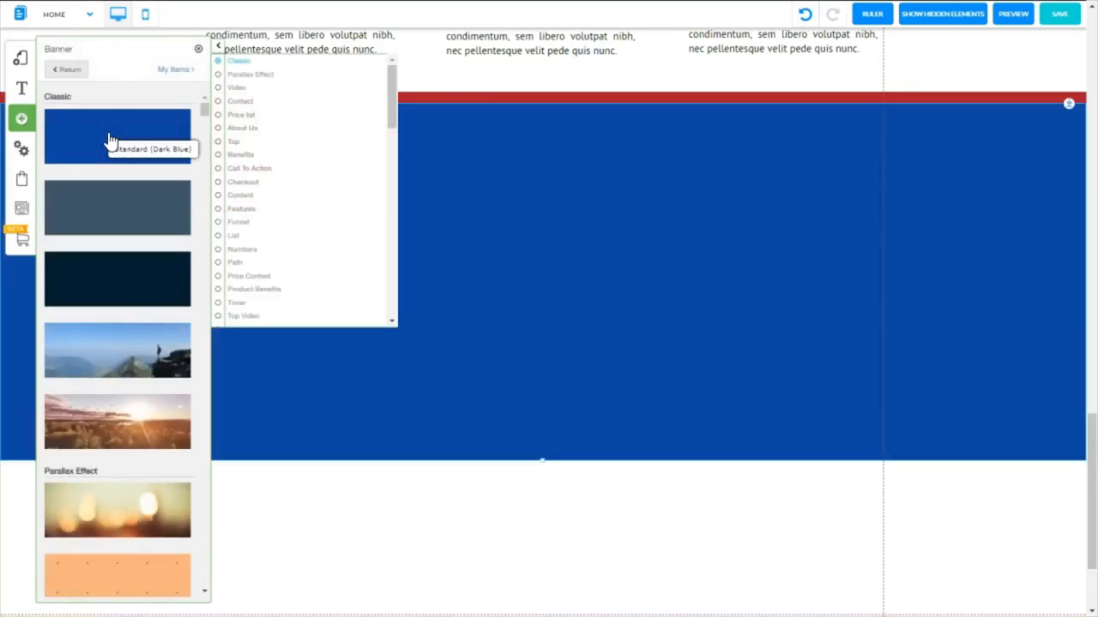
click(199, 50)
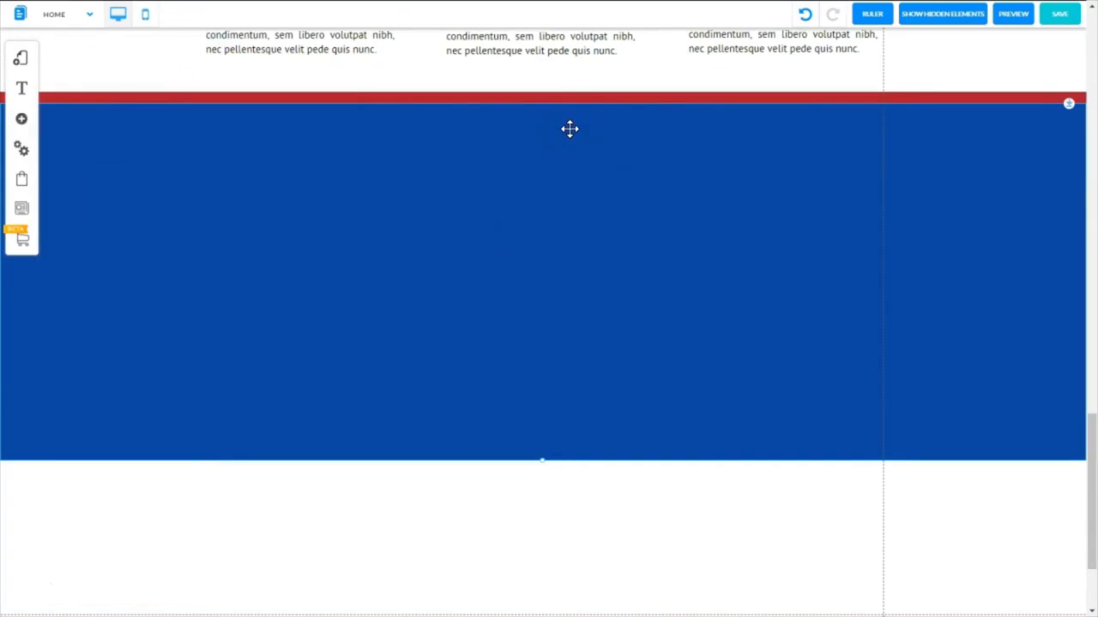
drag(569, 128, 559, 348)
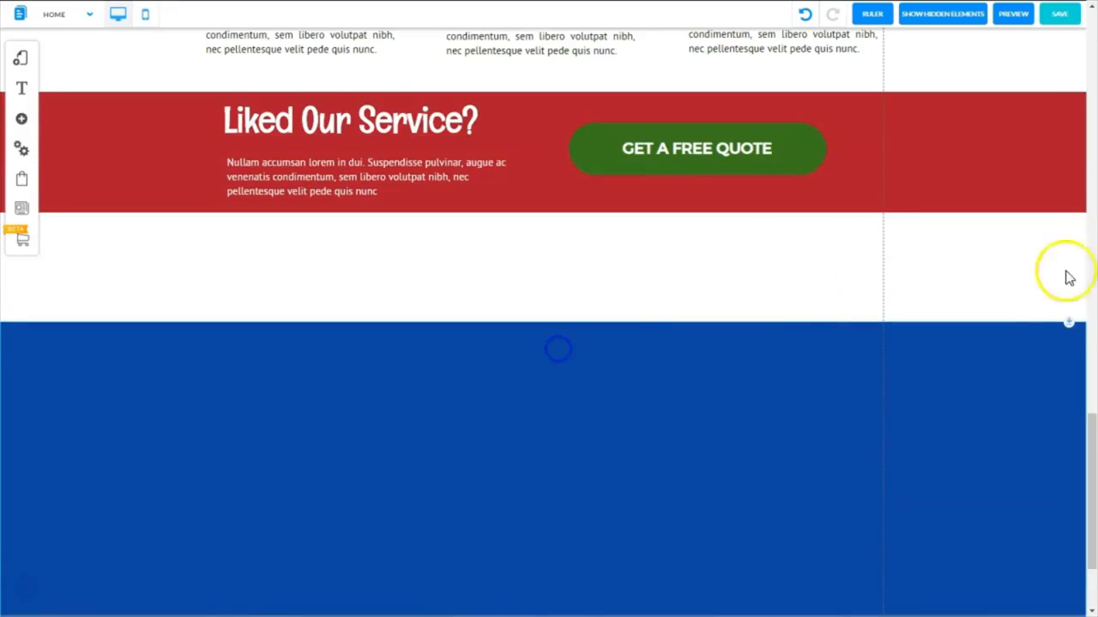
drag(1071, 321, 1044, 214)
Step: Set the background color of the new blue banner to white
right_click(507, 276)
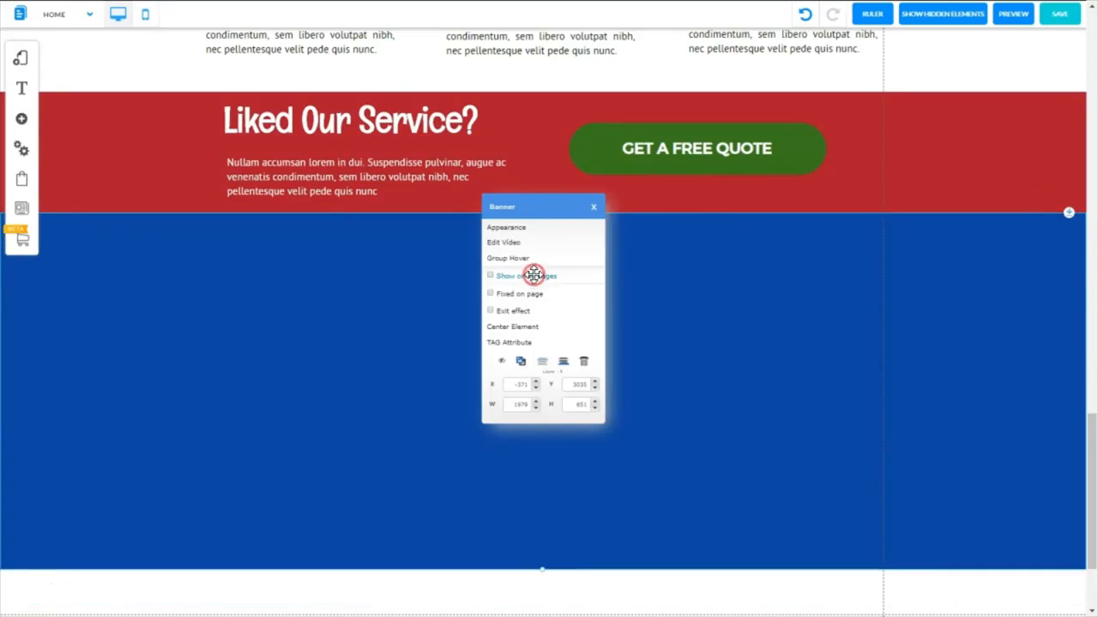
click(517, 229)
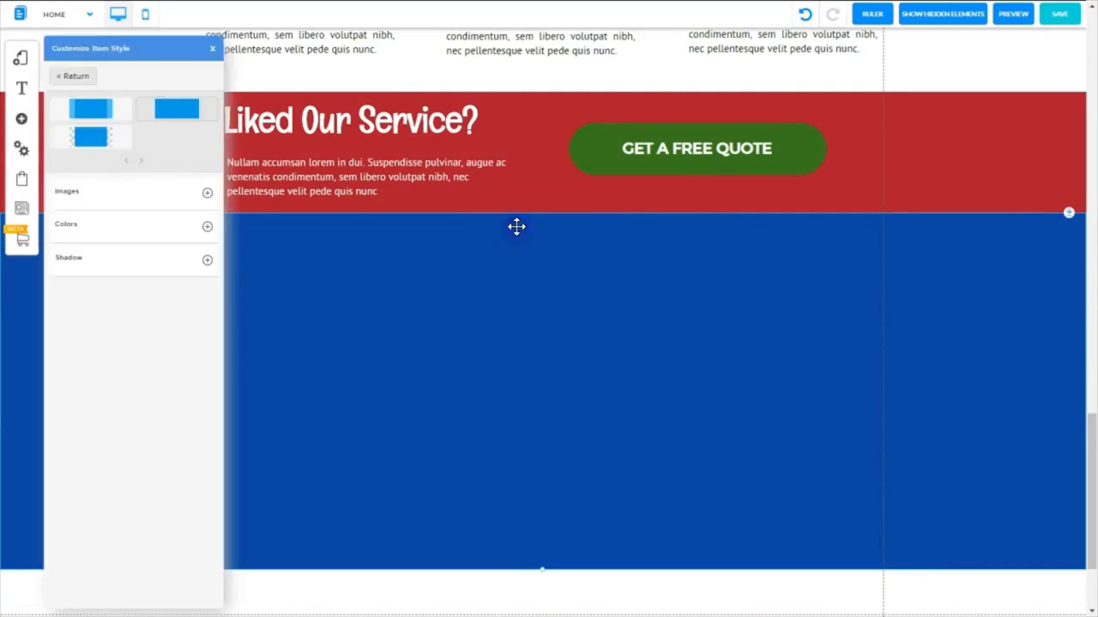
click(207, 229)
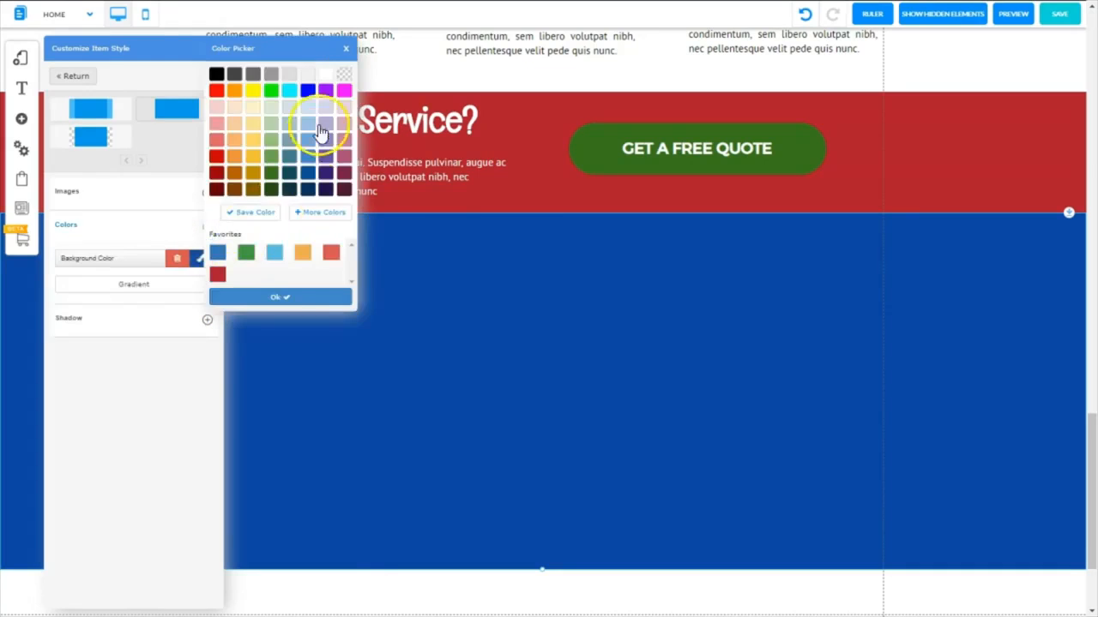
click(325, 74)
click(272, 297)
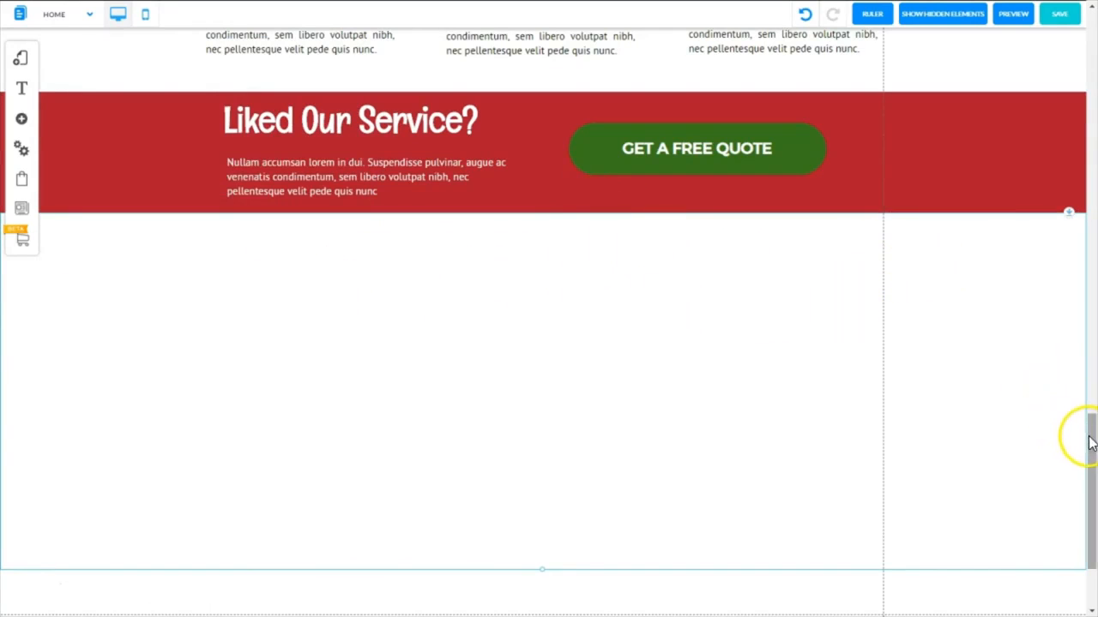
Step: Duplicate the "What We Do" heading and place the copy near the top of the white banner below the red one
drag(1092, 444, 1076, 294)
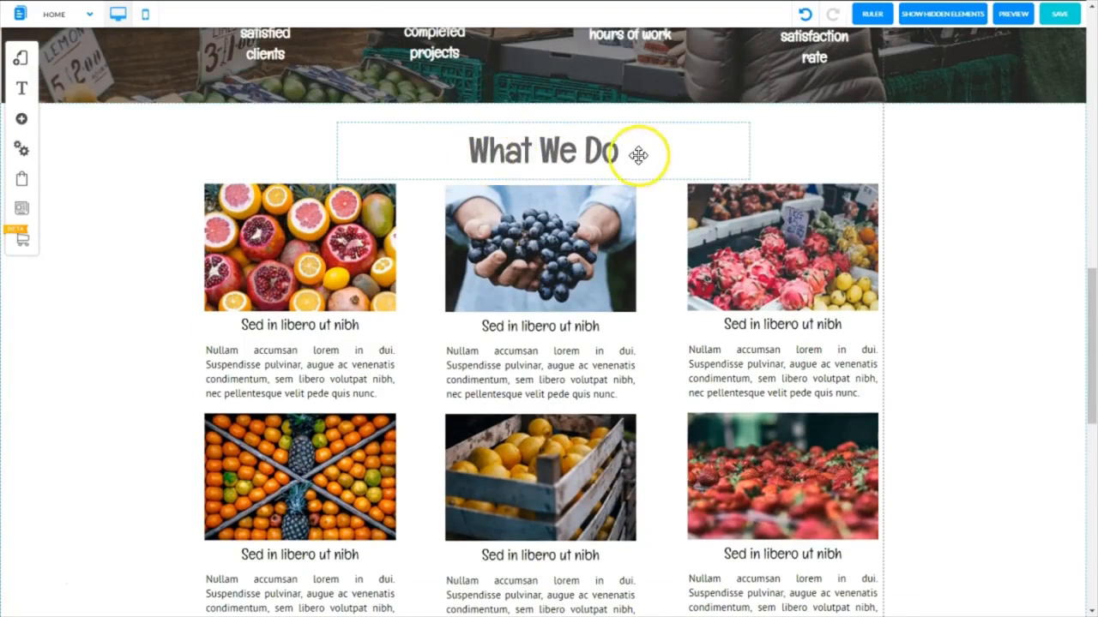
click(538, 151)
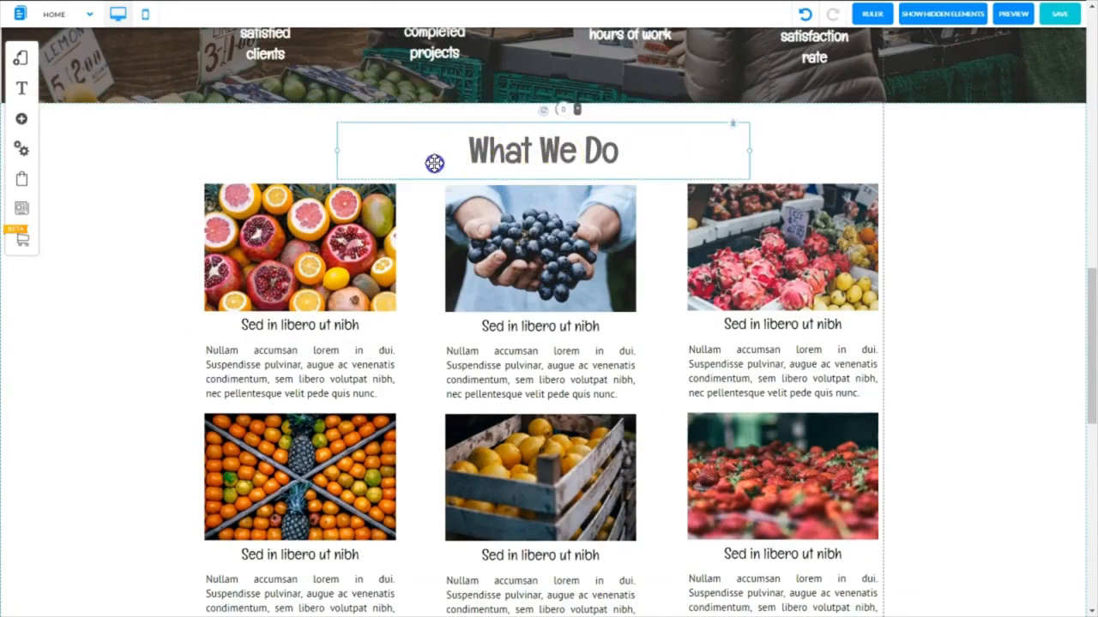
drag(443, 163, 442, 162)
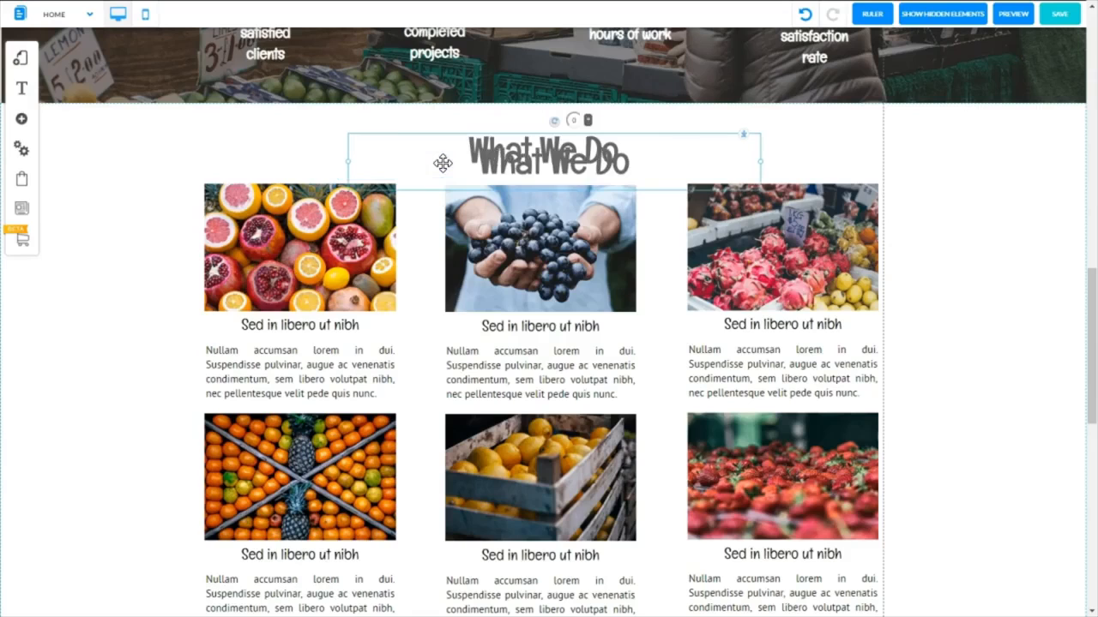
drag(624, 165, 528, 610)
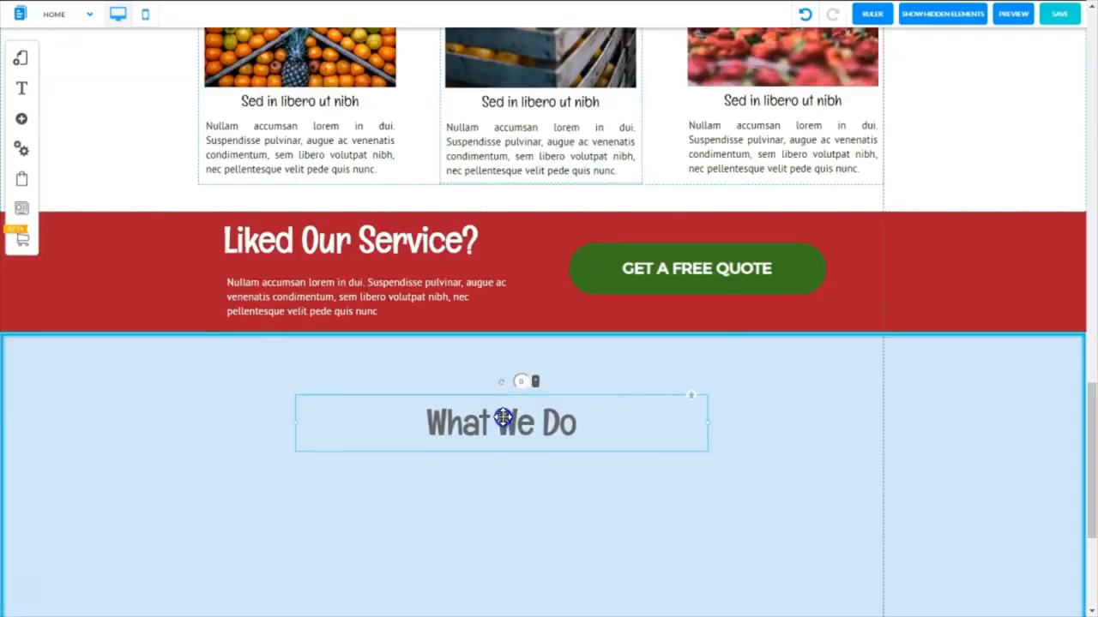
drag(504, 419, 507, 361)
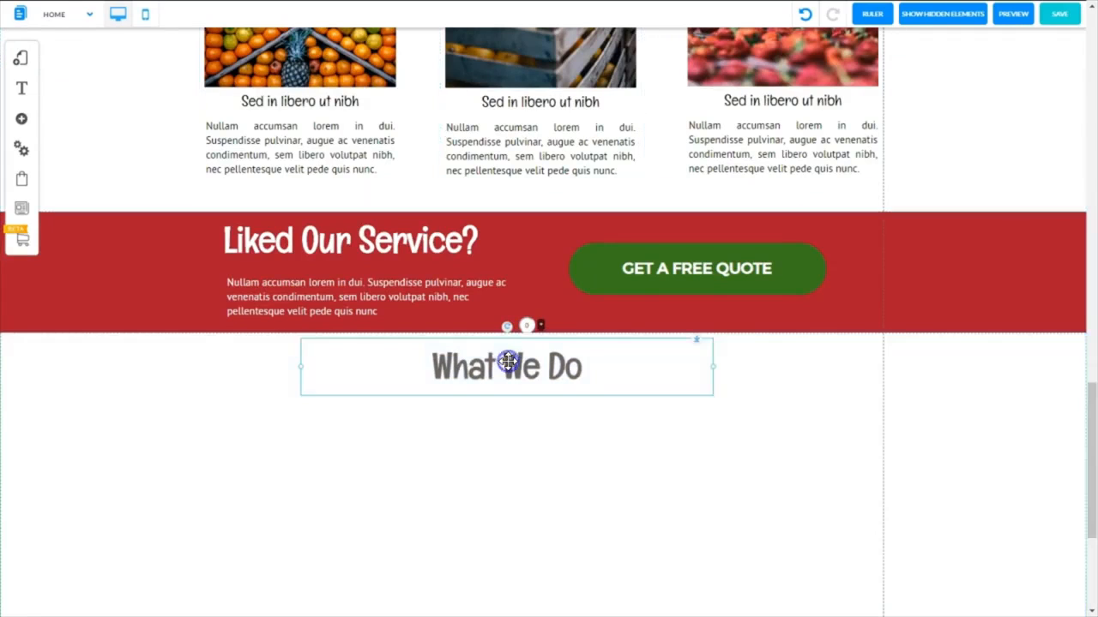
Step: Change the copied heading's text to "Contact Us" and center the element horizontally on the page
double_click(507, 361)
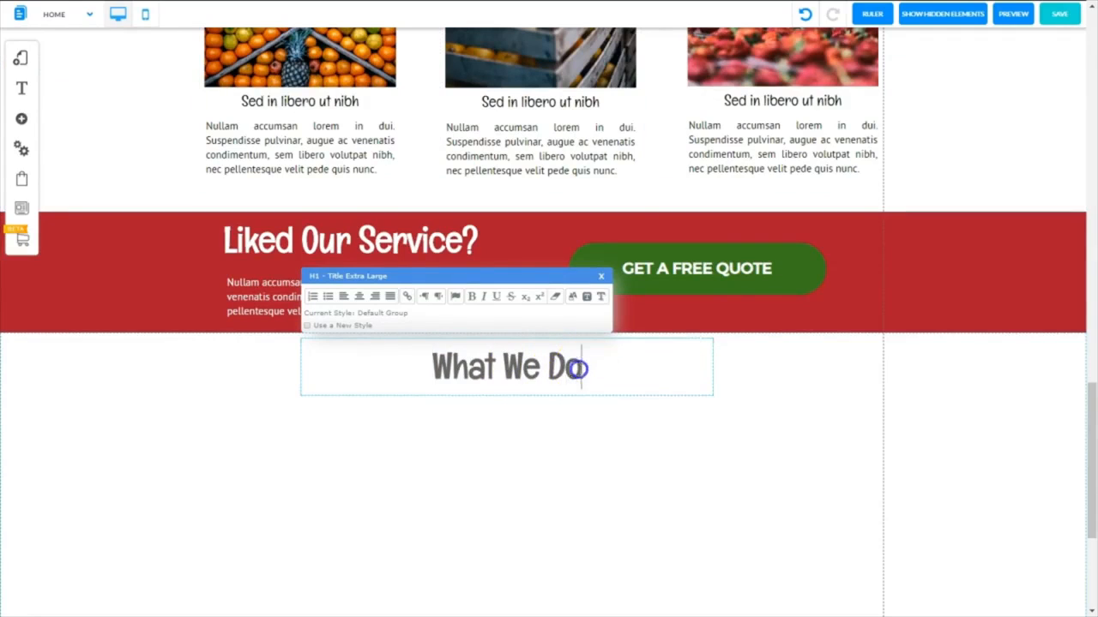
drag(579, 369, 437, 384)
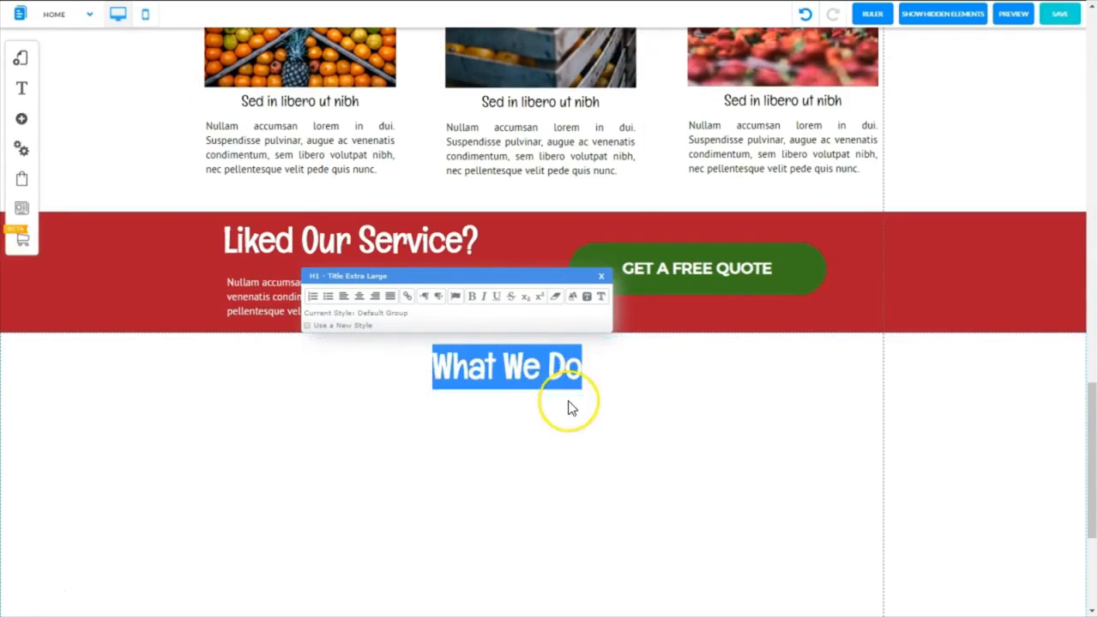
text(Contact Us)
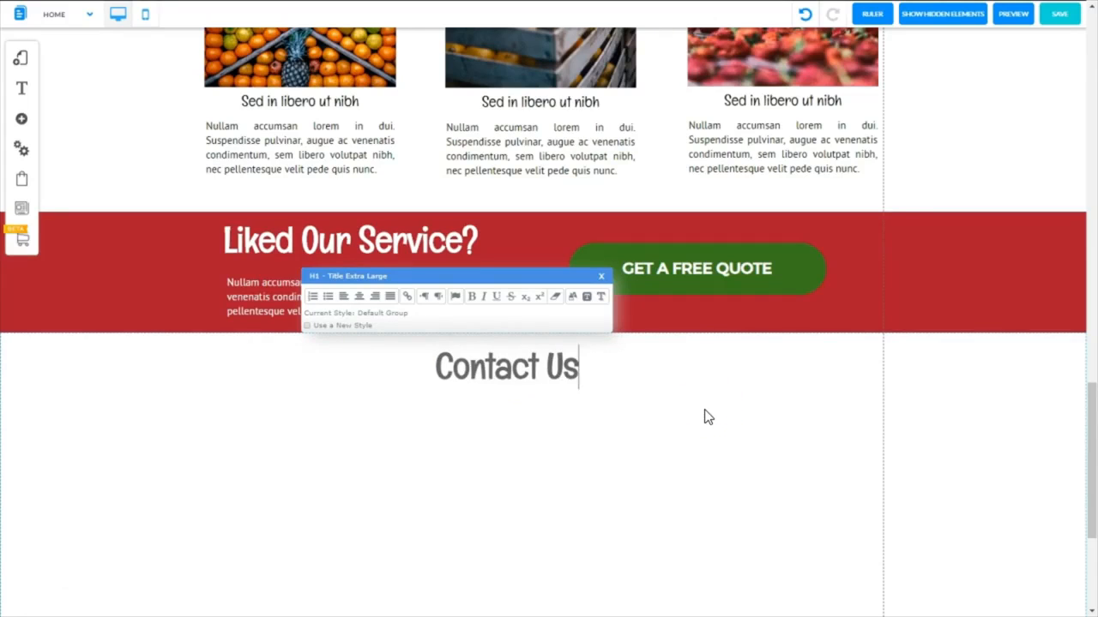
click(708, 417)
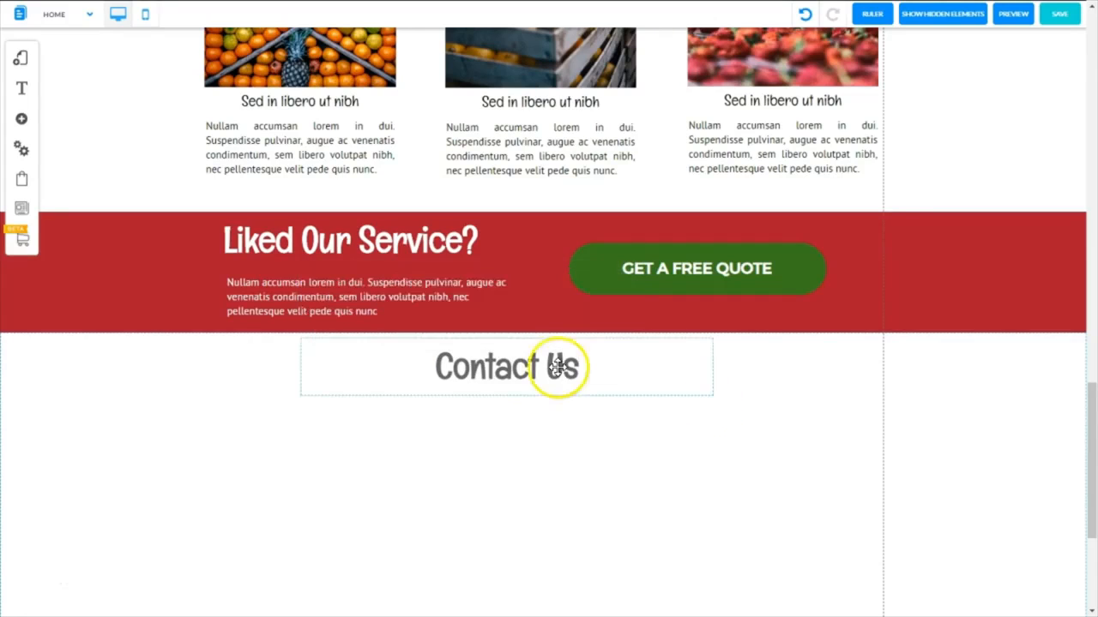
click(503, 366)
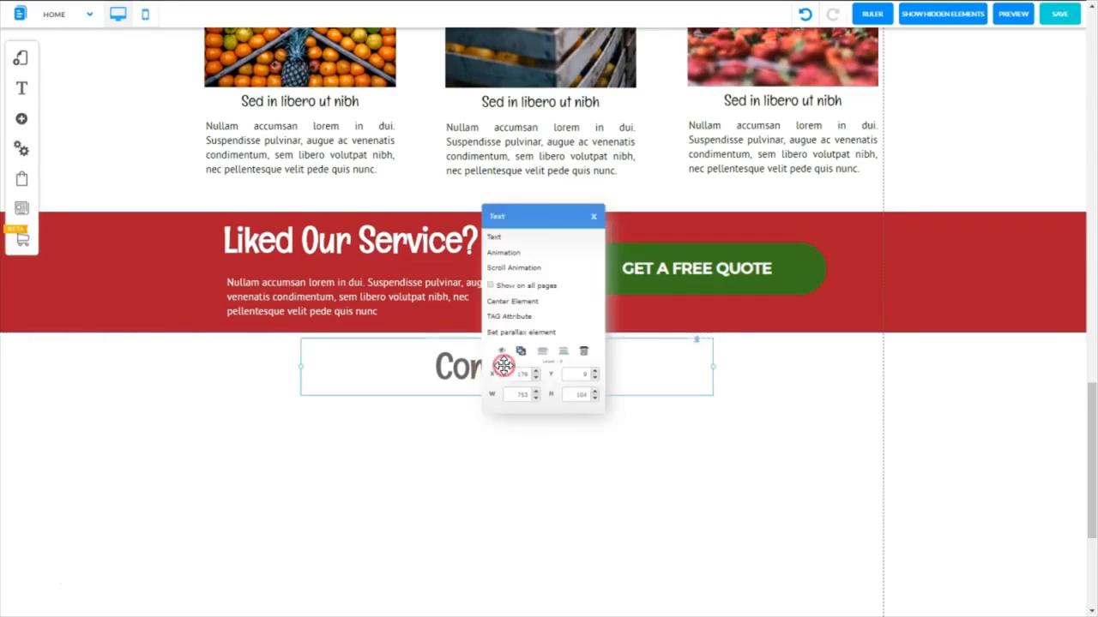
click(516, 301)
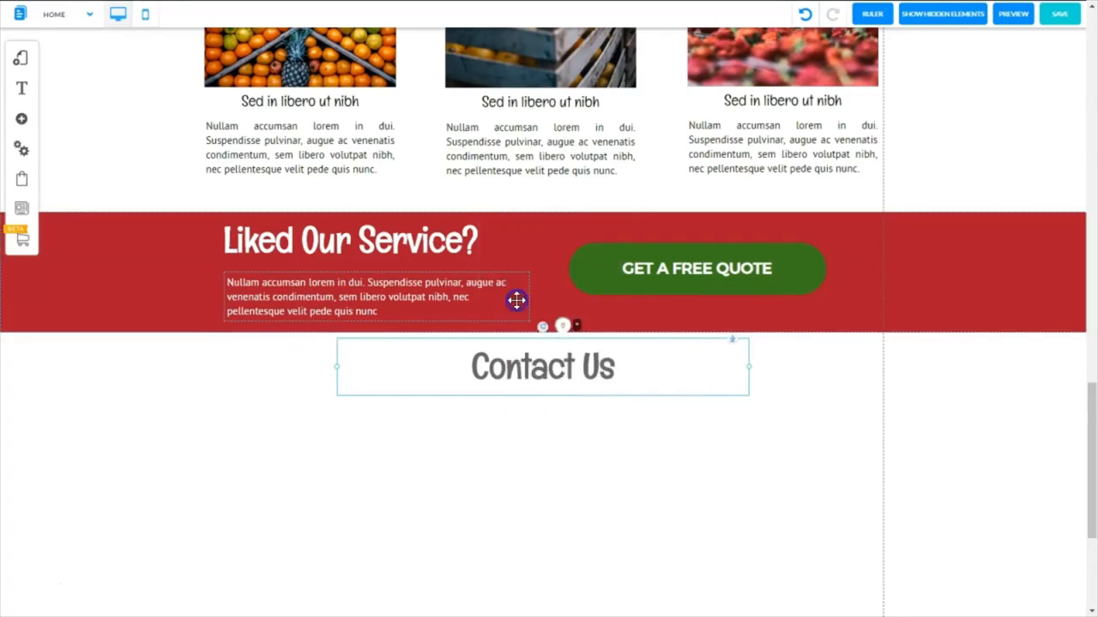
click(817, 456)
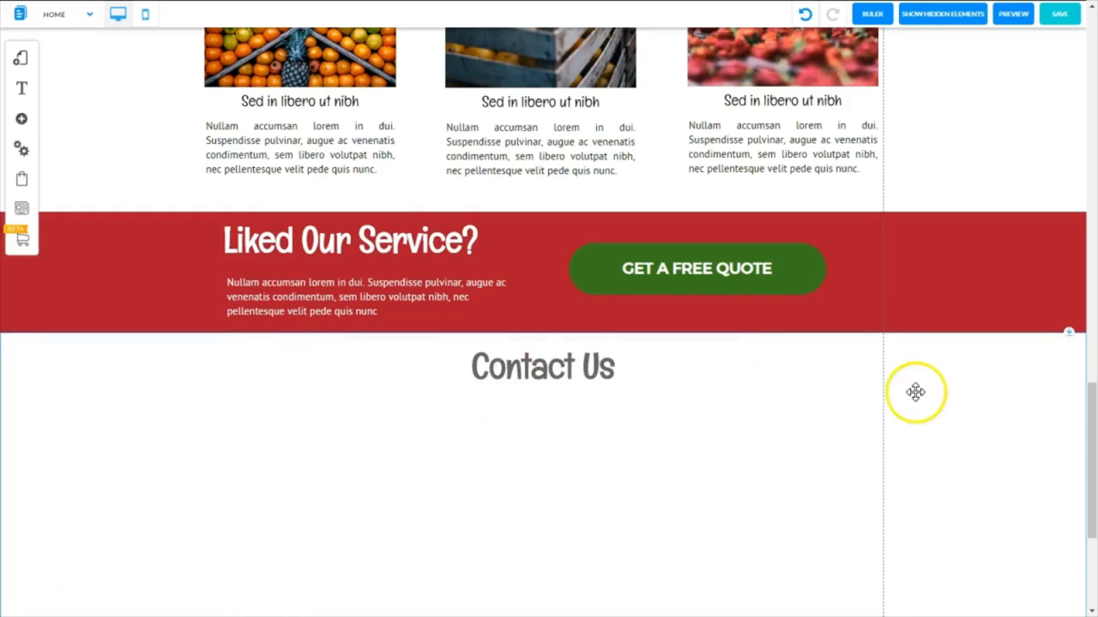
Step: Duplicate the red banner's paragraph and place the copy just beneath the "Contact Us" heading
drag(1091, 409, 1089, 437)
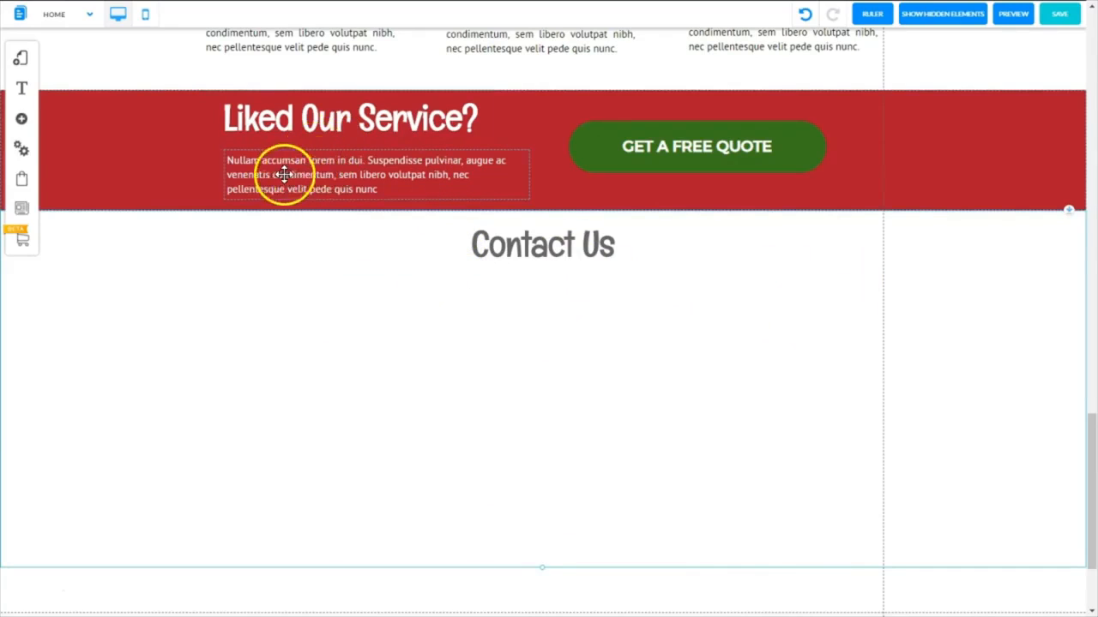
click(327, 176)
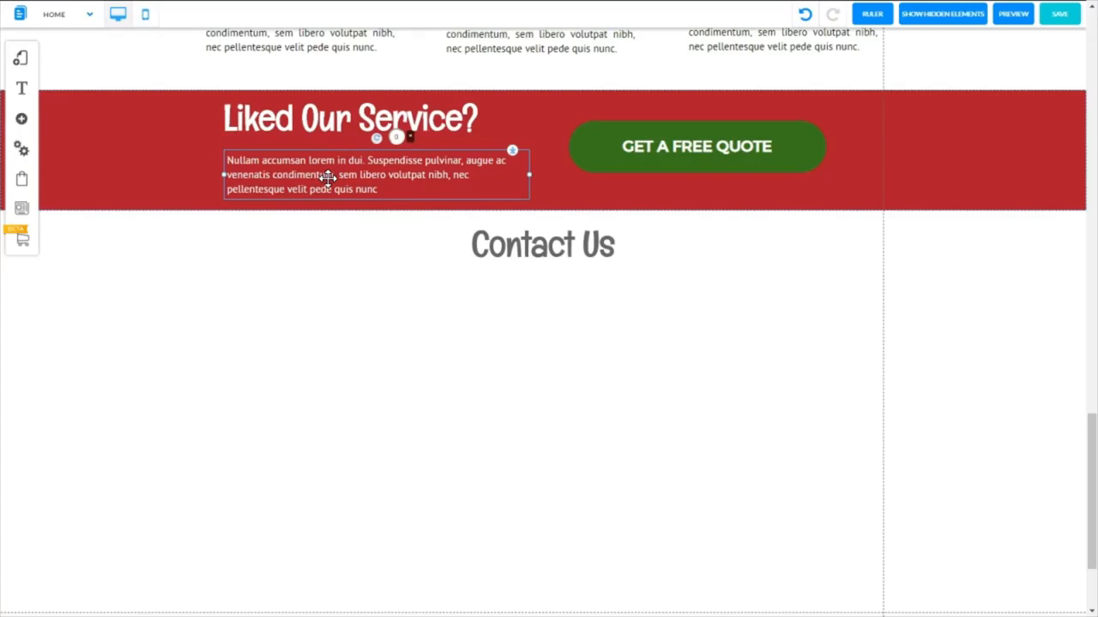
key(ctrl+v)
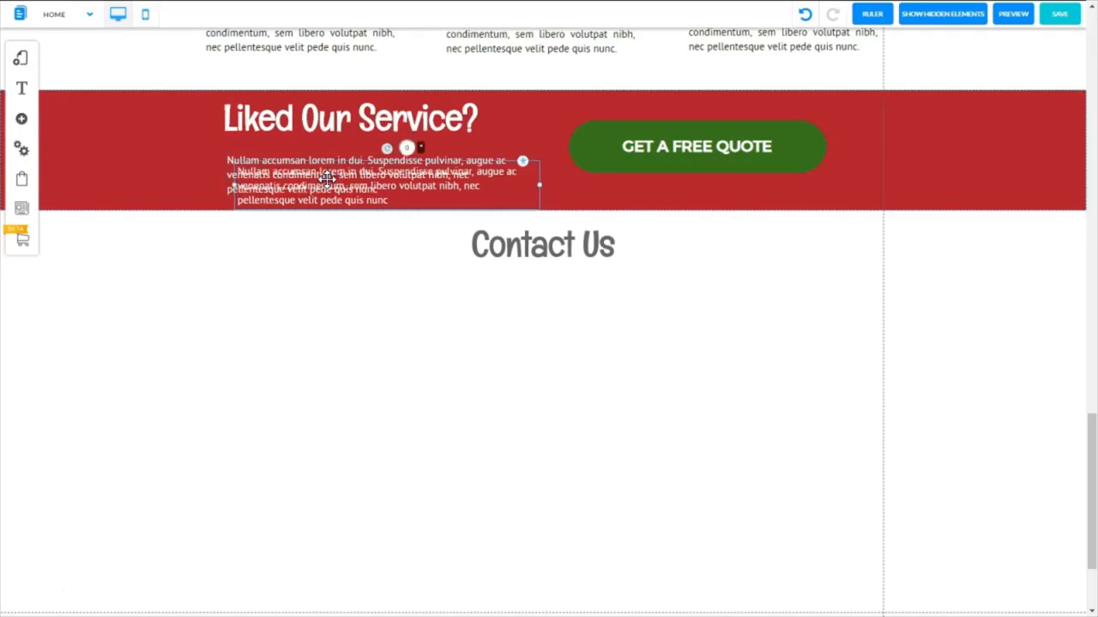
drag(326, 175, 486, 289)
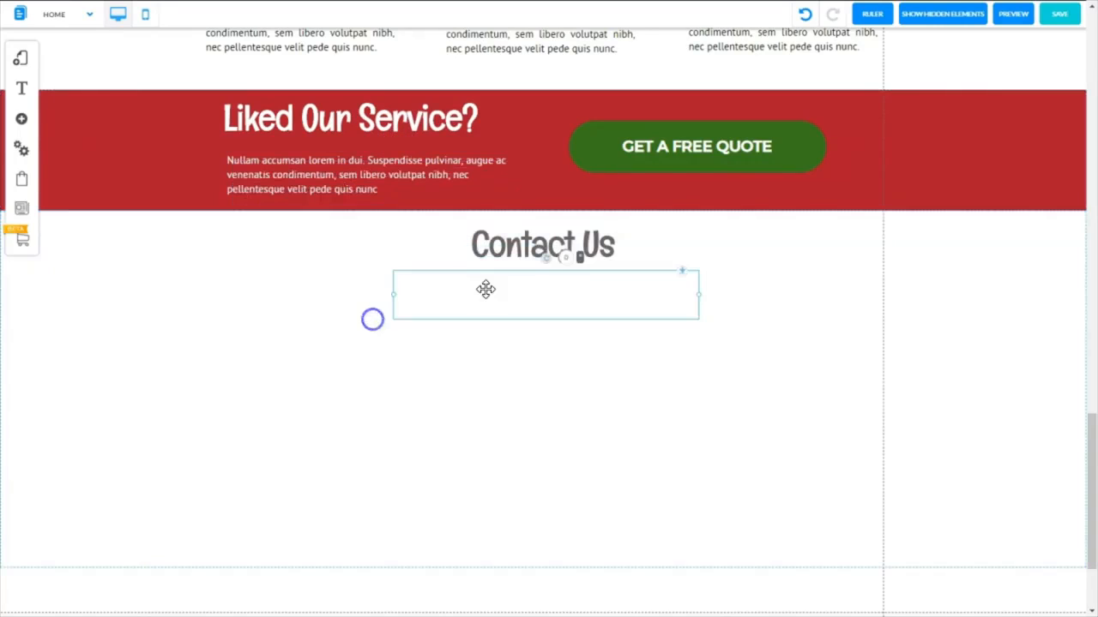
Step: Replace the copied paragraph with the sample text running from "Vestibulum purus quam" to "Aenean viverra rhoncus pede." and center-align it
double_click(486, 289)
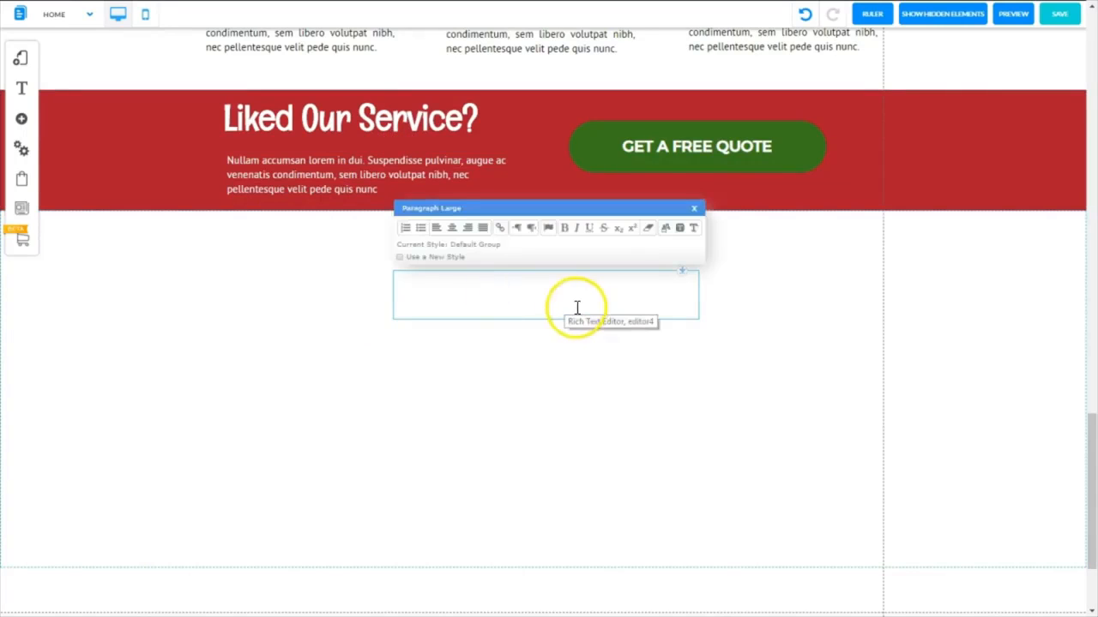
drag(583, 312, 388, 285)
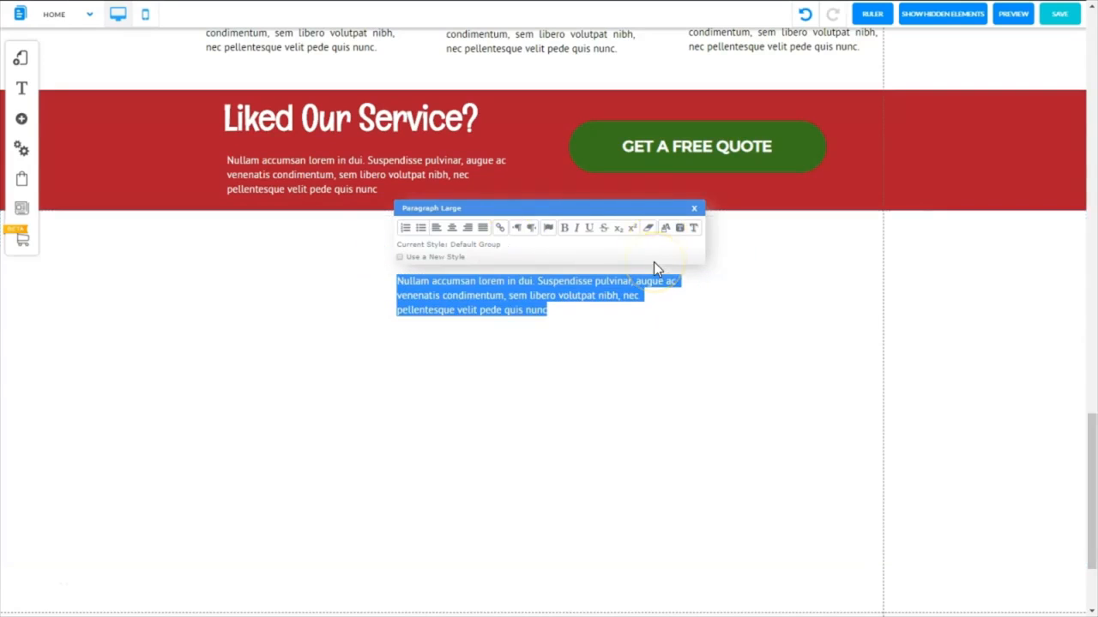
text(Vestibulum purus quam, scelerisque ut, mollis sed, nonummy id, metus. Praesent porttitor, nulla vitae posuere iaculis, arcu nisl dignissim dolor, a pretium mi sem  Vestibulum suscipit nulla quis orci. Sed in libero ut nibh placerat accumsan. Aenean viverra rhoncus pede.)
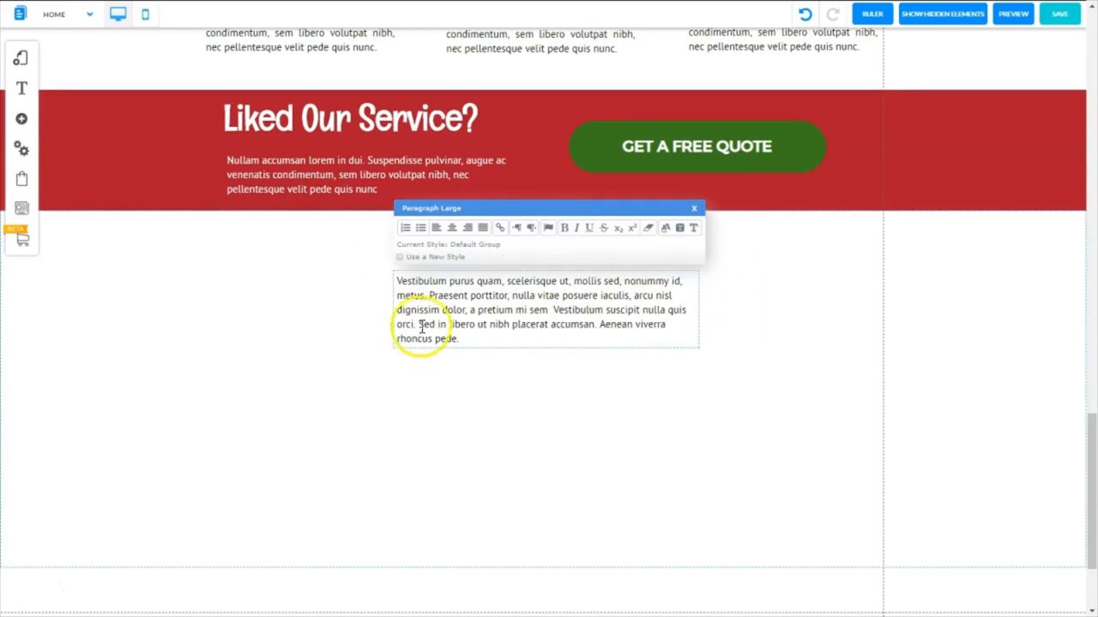
drag(463, 337, 392, 276)
click(453, 229)
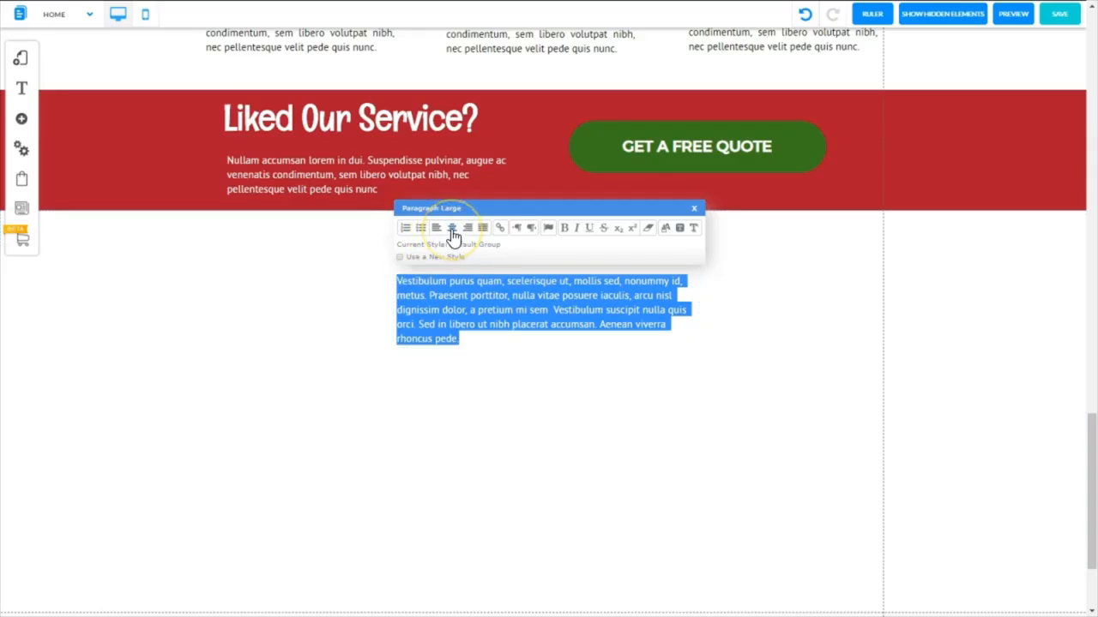
Step: Center-align the text of the paragraph beneath the "Contact Us" heading and finish editing it
click(453, 232)
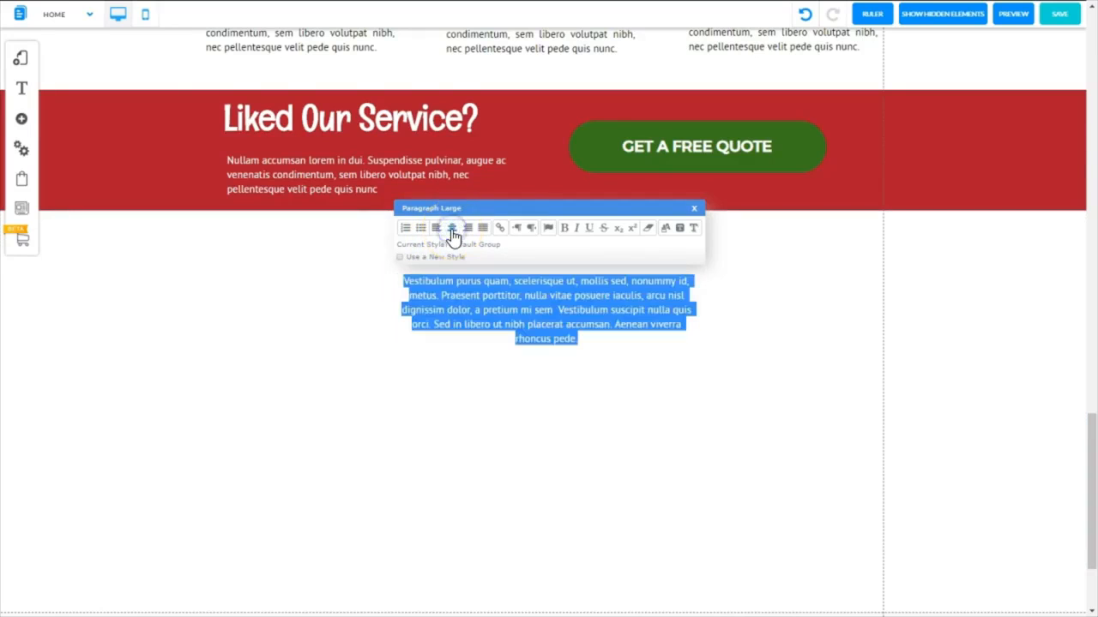
click(601, 364)
Step: Widen the Contact Us paragraph box so its text fits three lines, with a small gap below the heading, and center the element horizontally
click(573, 307)
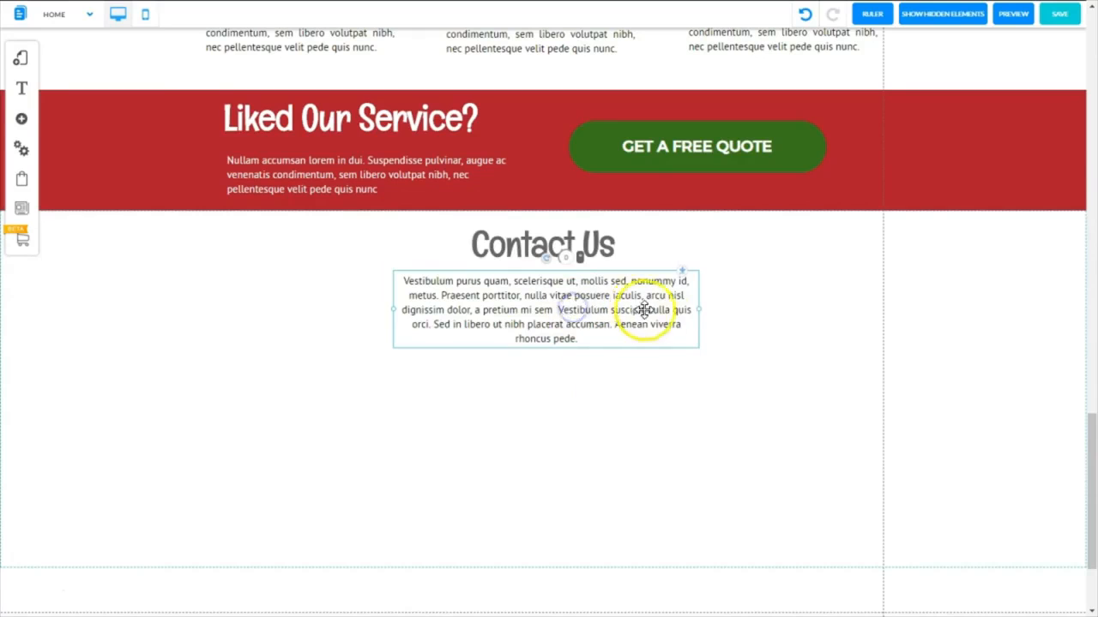
drag(701, 311, 643, 299)
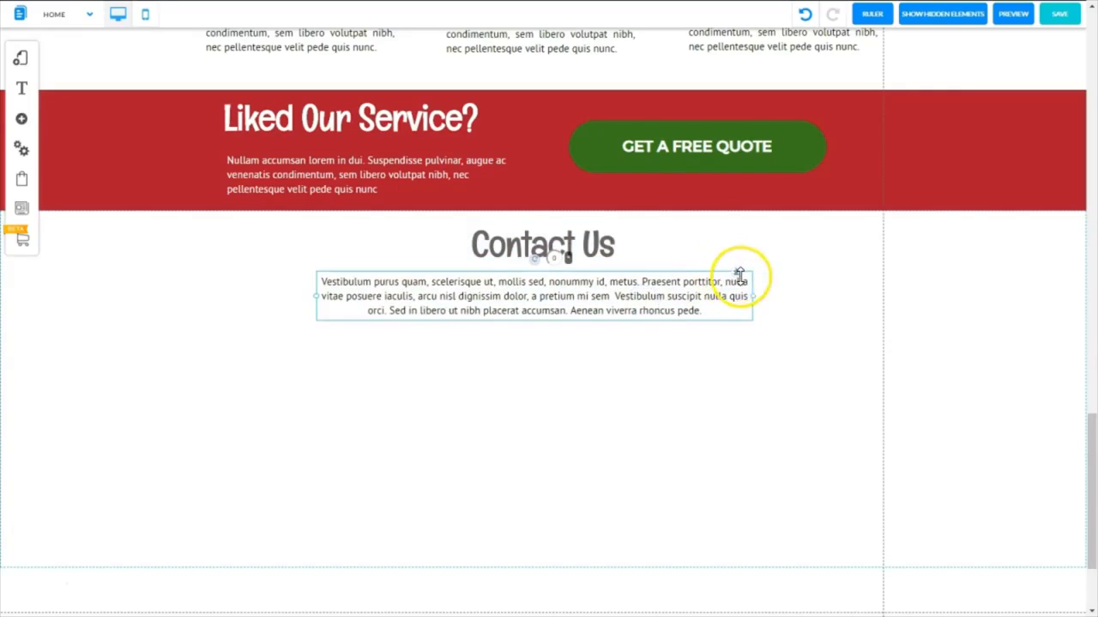
mouse_move(737, 271)
mouse_down()
mouse_move(737, 255)
mouse_move(740, 286)
mouse_move(739, 258)
mouse_up()
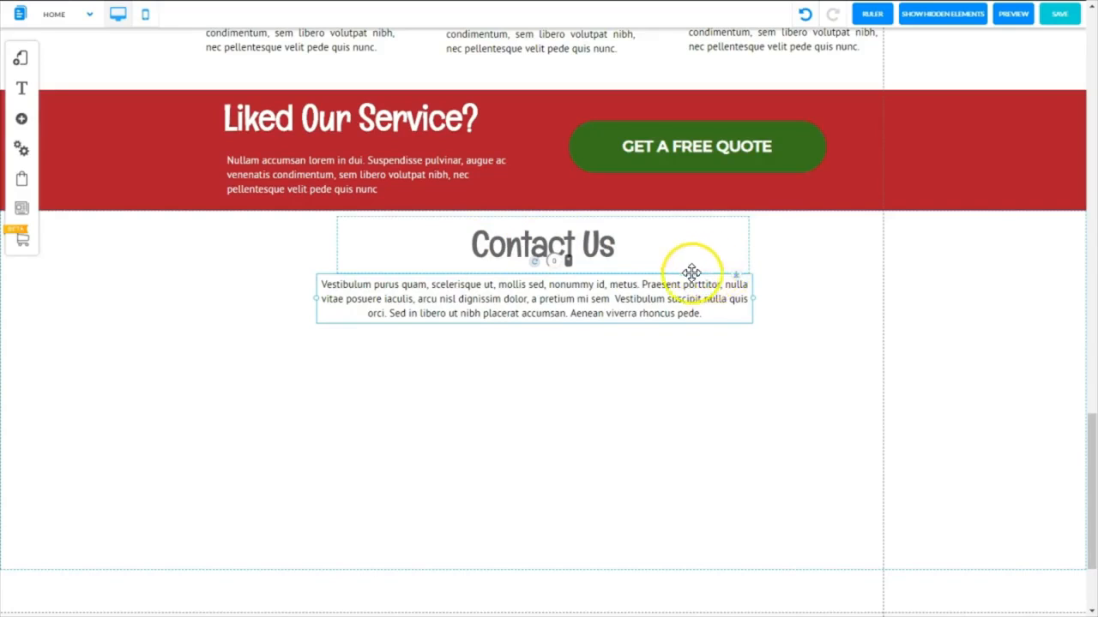
right_click(572, 294)
click(531, 301)
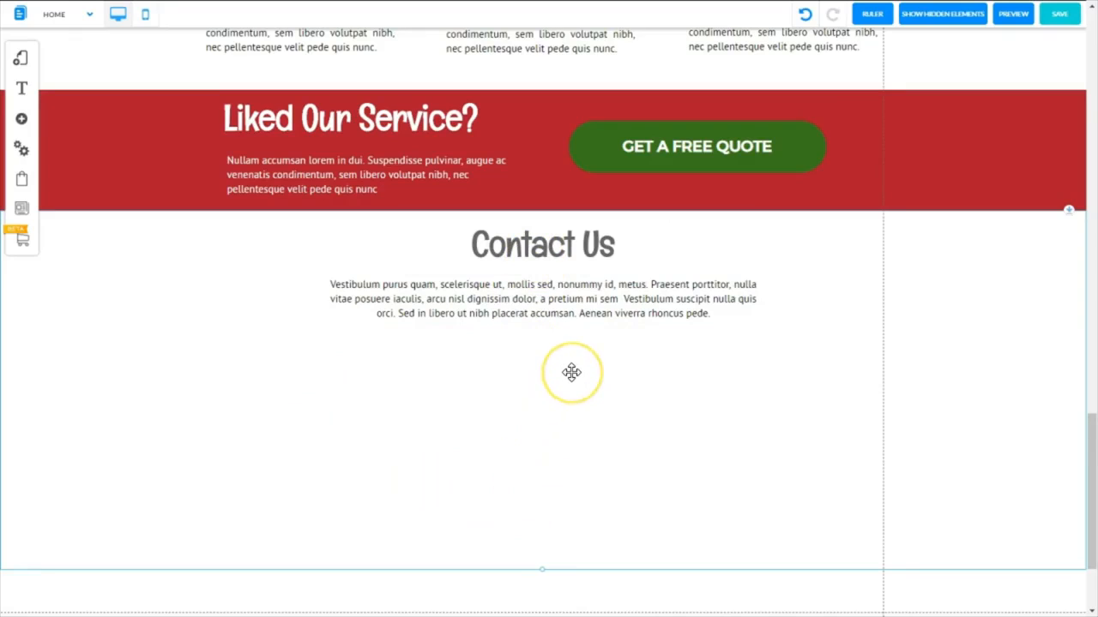
click(579, 301)
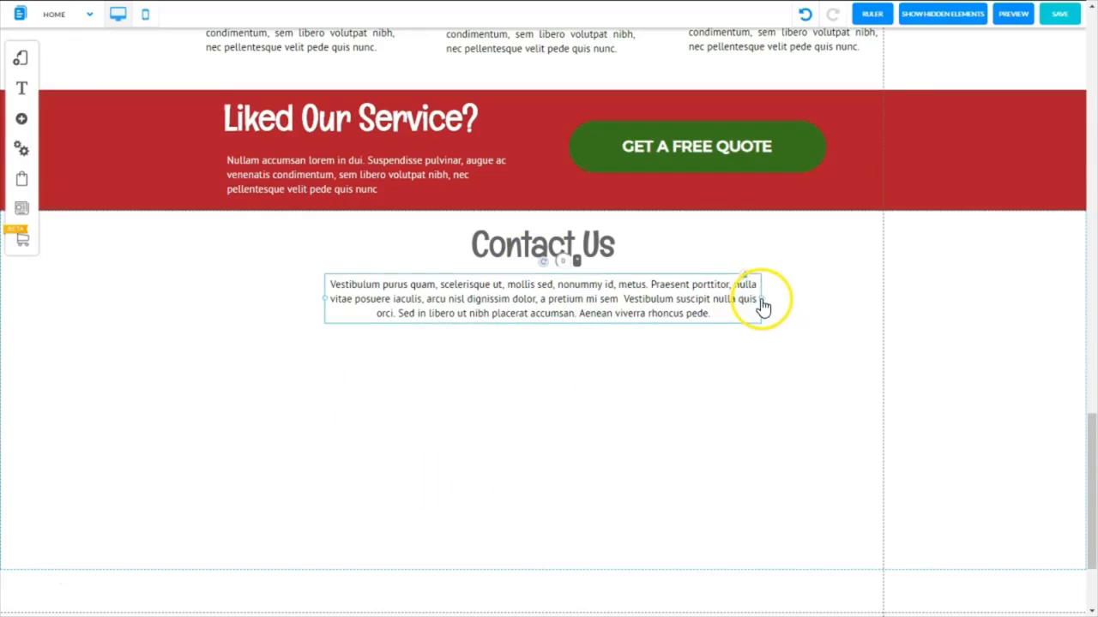
drag(761, 299, 817, 299)
right_click(714, 295)
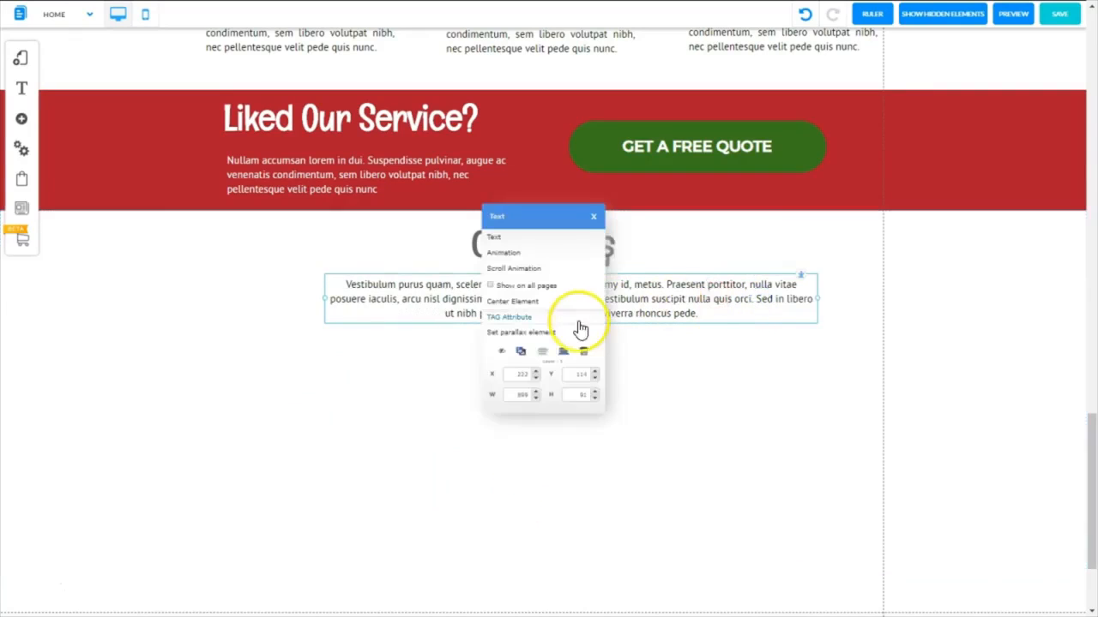
click(520, 302)
Step: Extend the white Contact Us section downward and add the contact form with name, email, subject and message fields and a teal Send button
drag(1092, 526, 1092, 562)
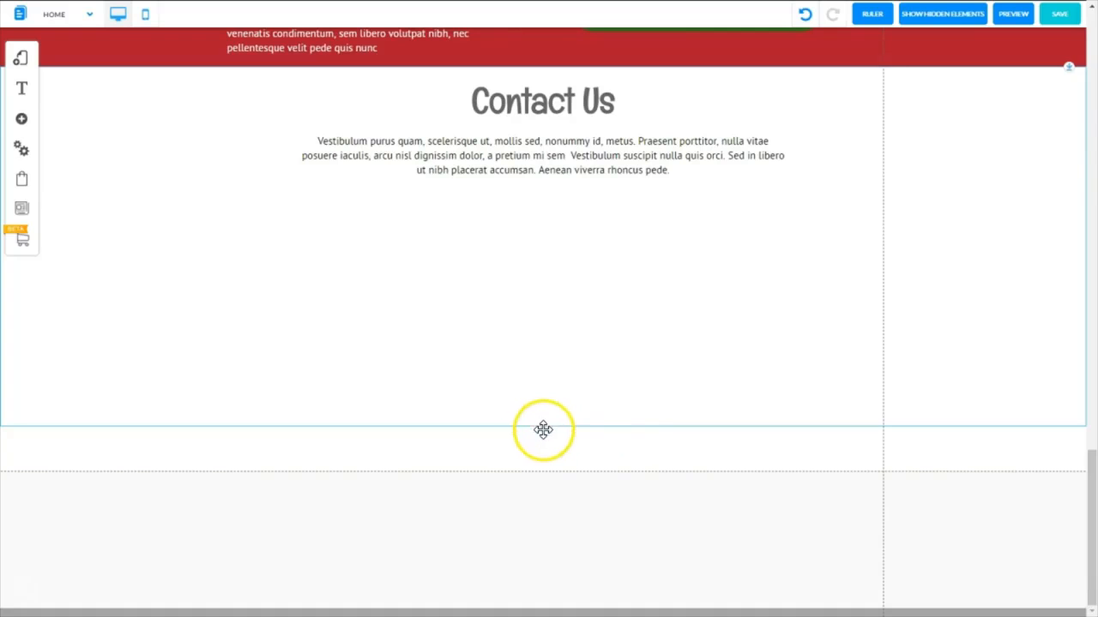
drag(542, 429, 542, 523)
click(22, 121)
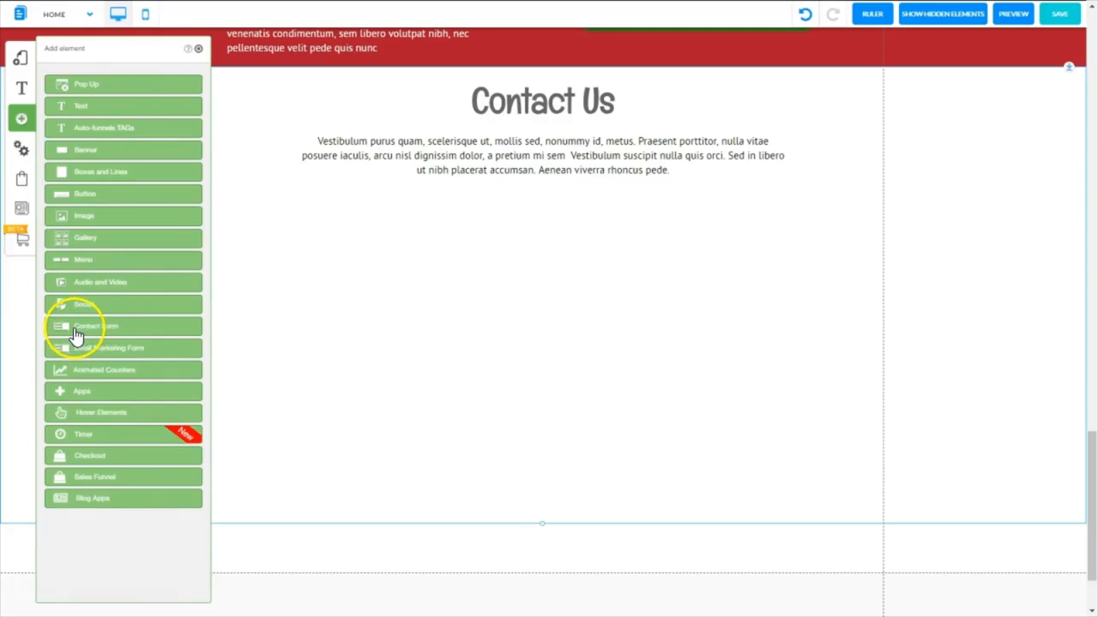
click(96, 330)
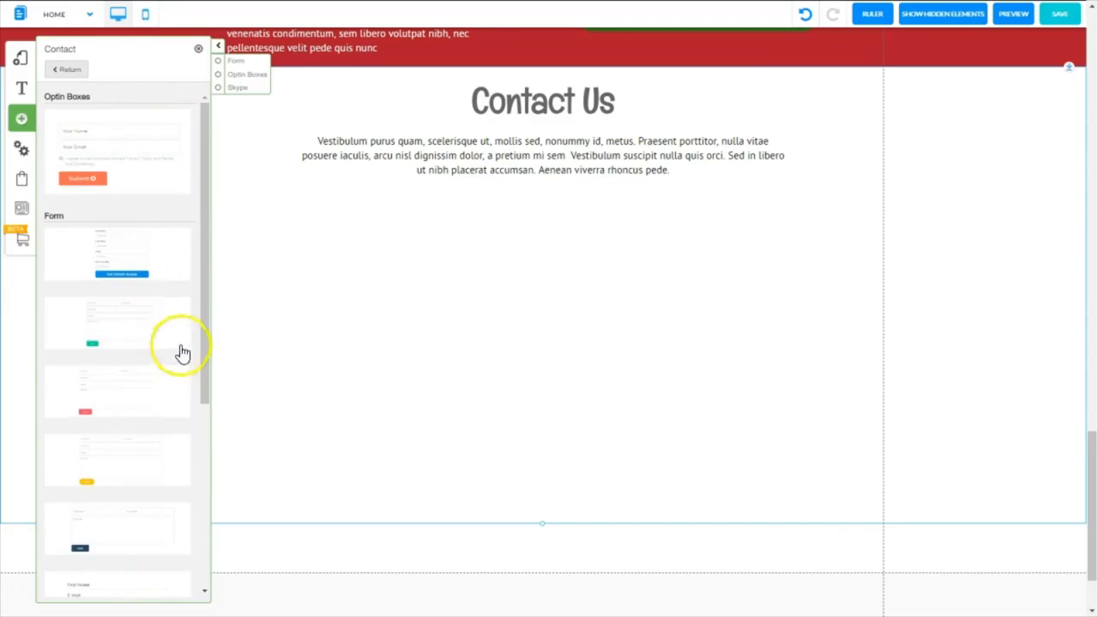
drag(205, 294, 204, 485)
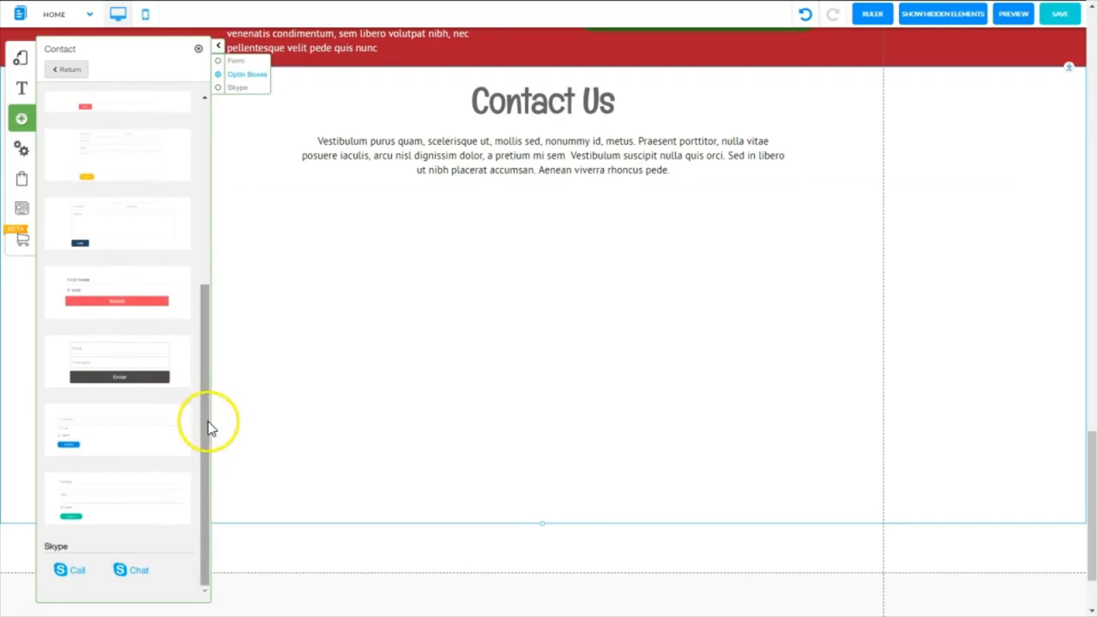
drag(208, 421, 232, 240)
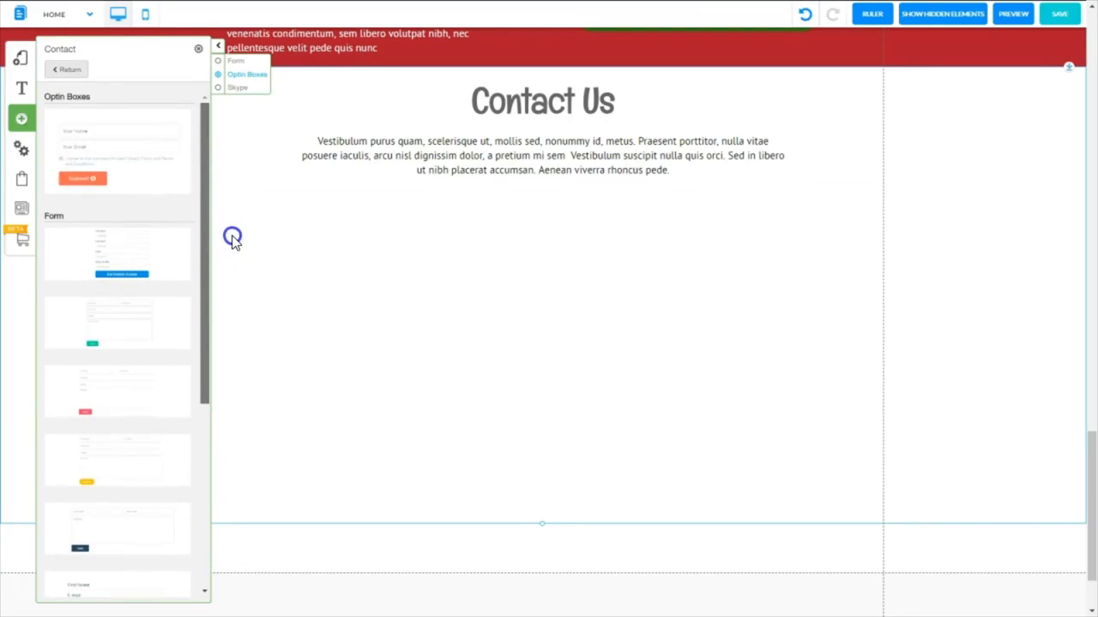
drag(233, 189, 233, 187)
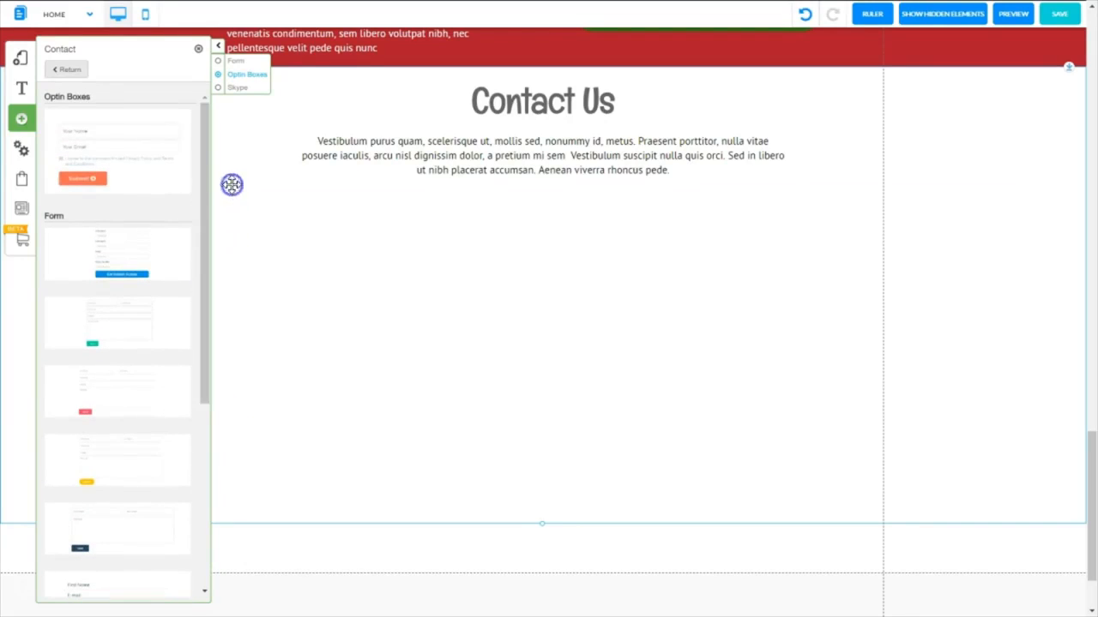
click(114, 331)
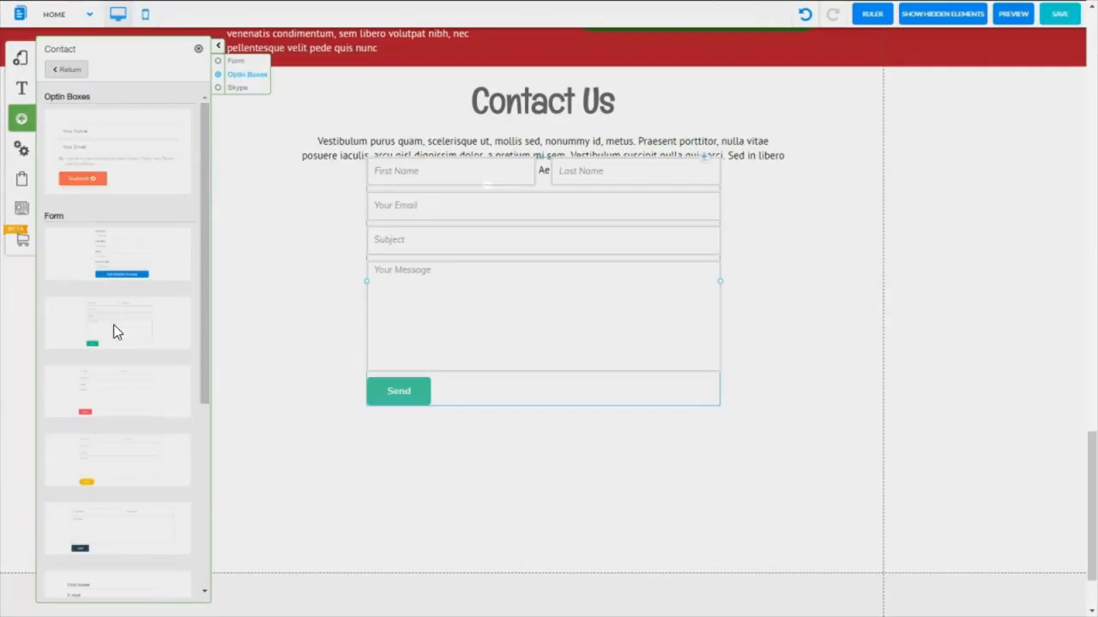
click(199, 49)
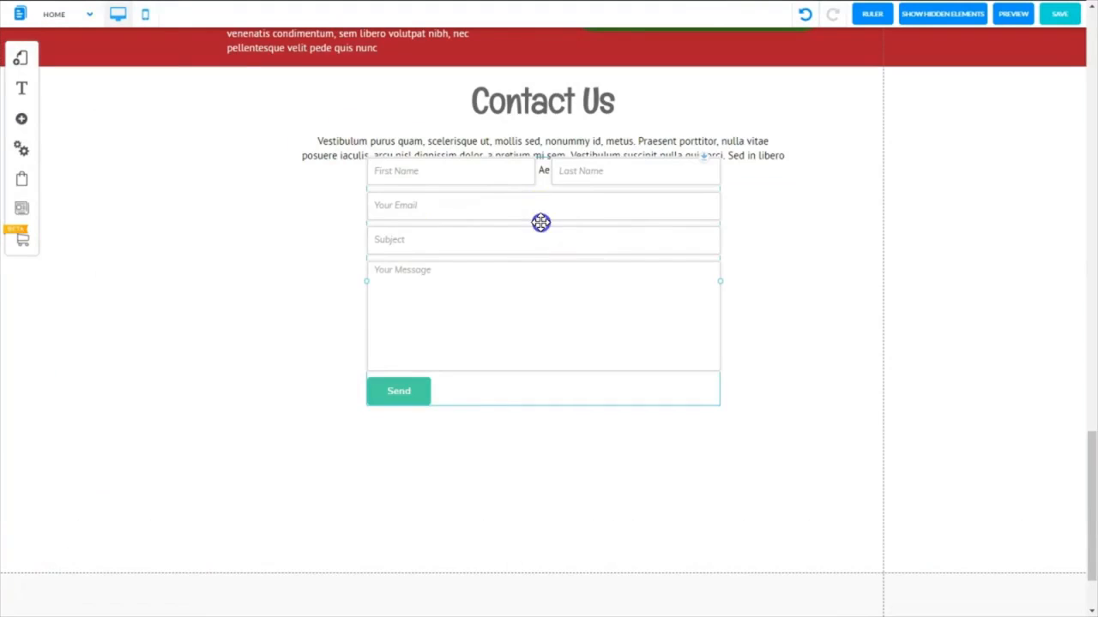
Step: Move the contact form just below the Contact Us paragraph and widen it to nearly the paragraph's width
drag(540, 222, 532, 257)
drag(711, 316, 786, 322)
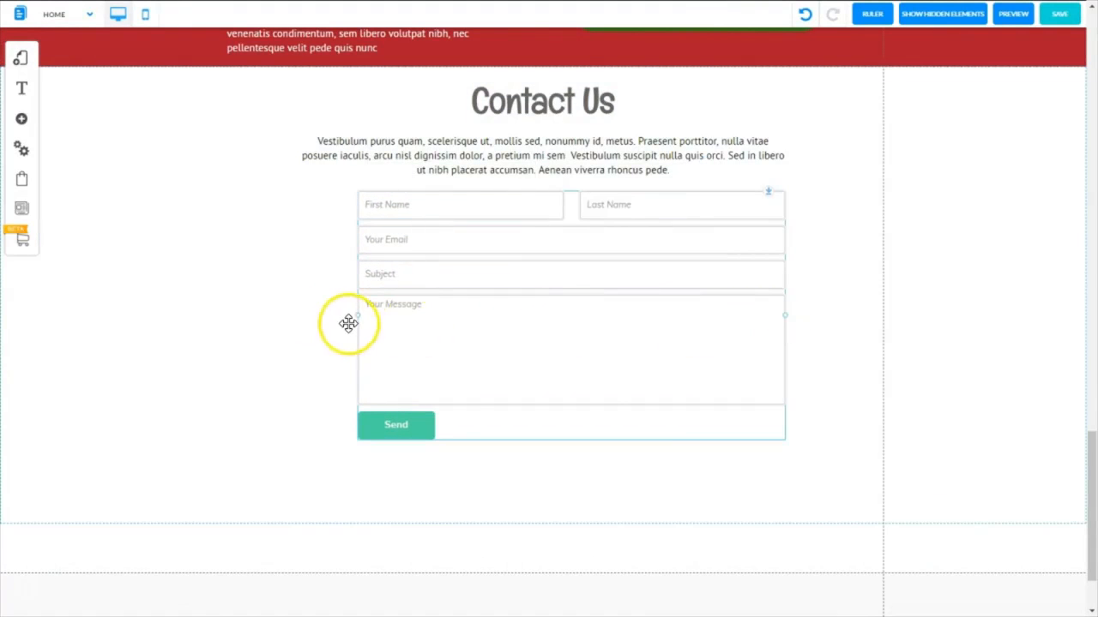
drag(348, 318, 296, 327)
drag(298, 328, 344, 331)
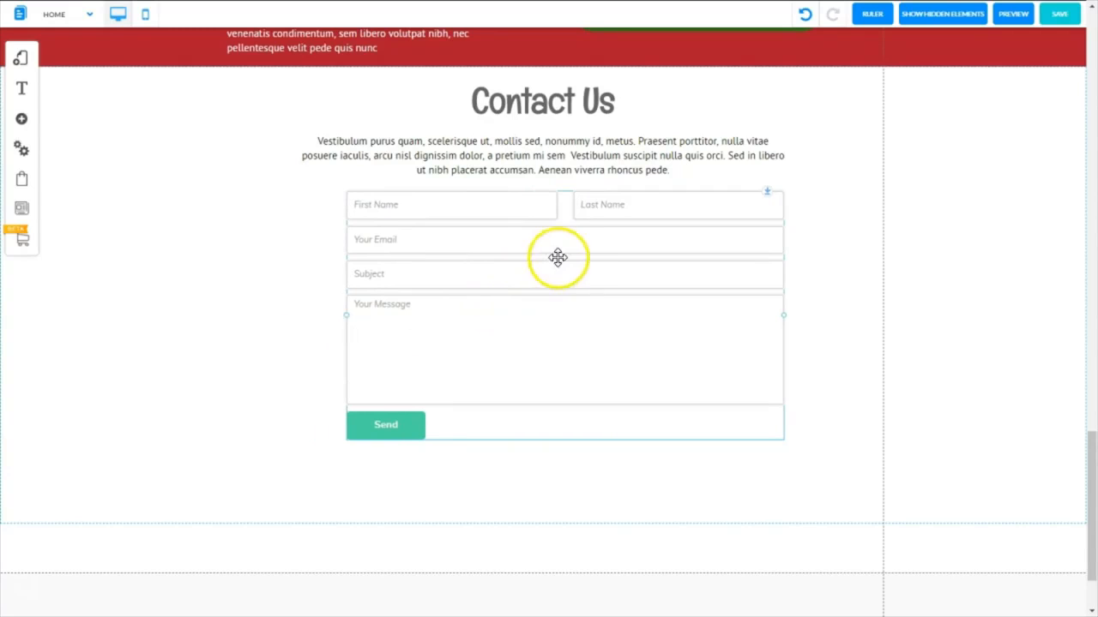
click(431, 437)
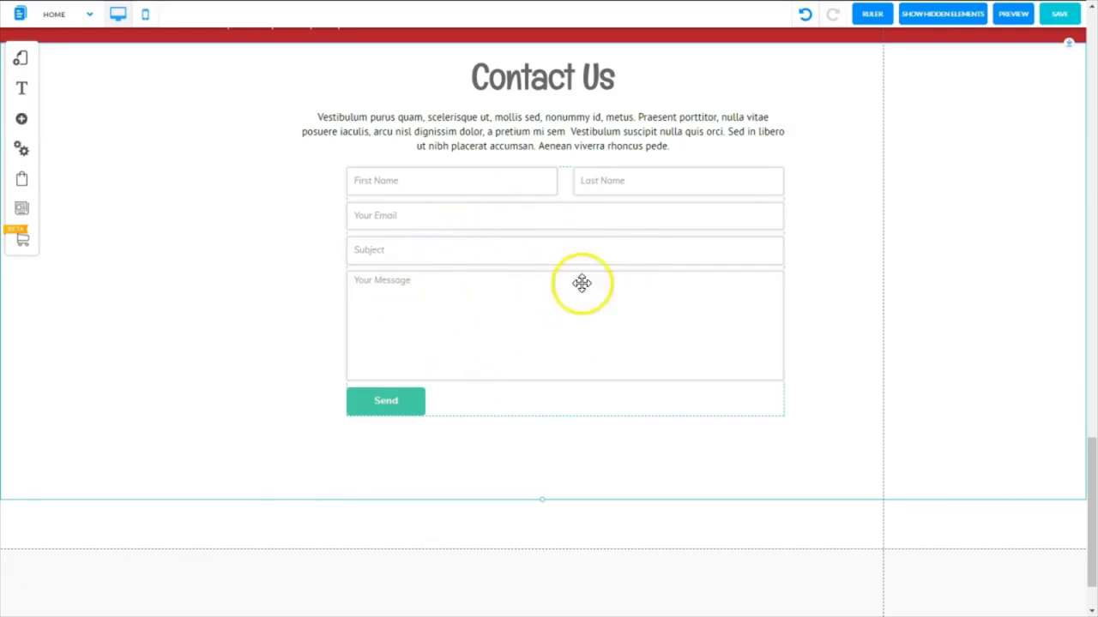
Step: Customize the contact form's Form_custom_2 style by setting the form fields' height to 37 px
click(539, 243)
click(519, 254)
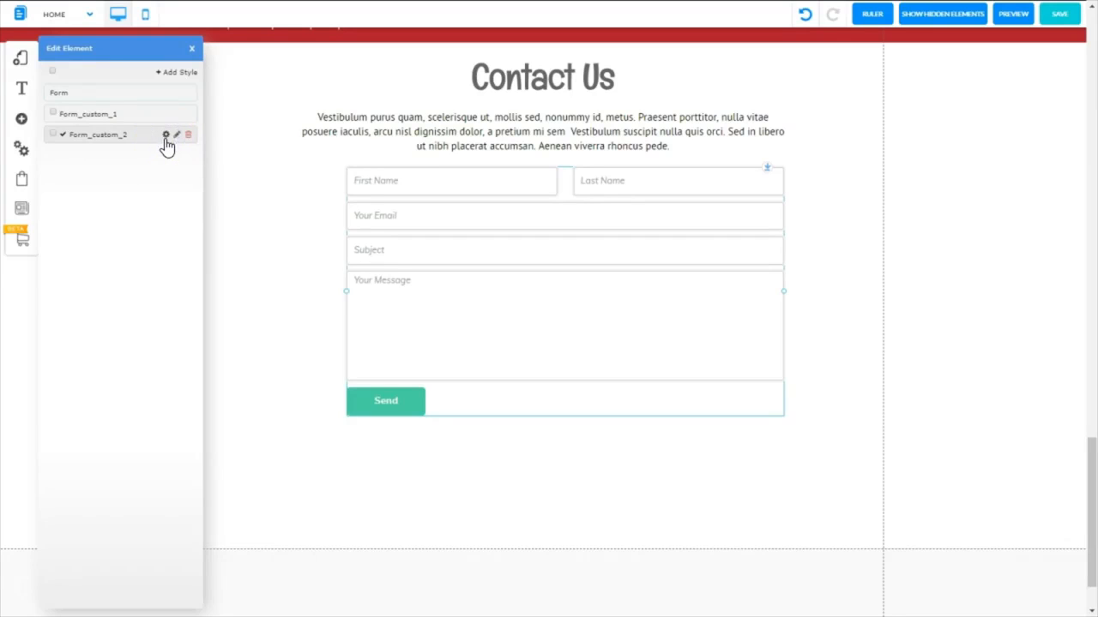
click(166, 137)
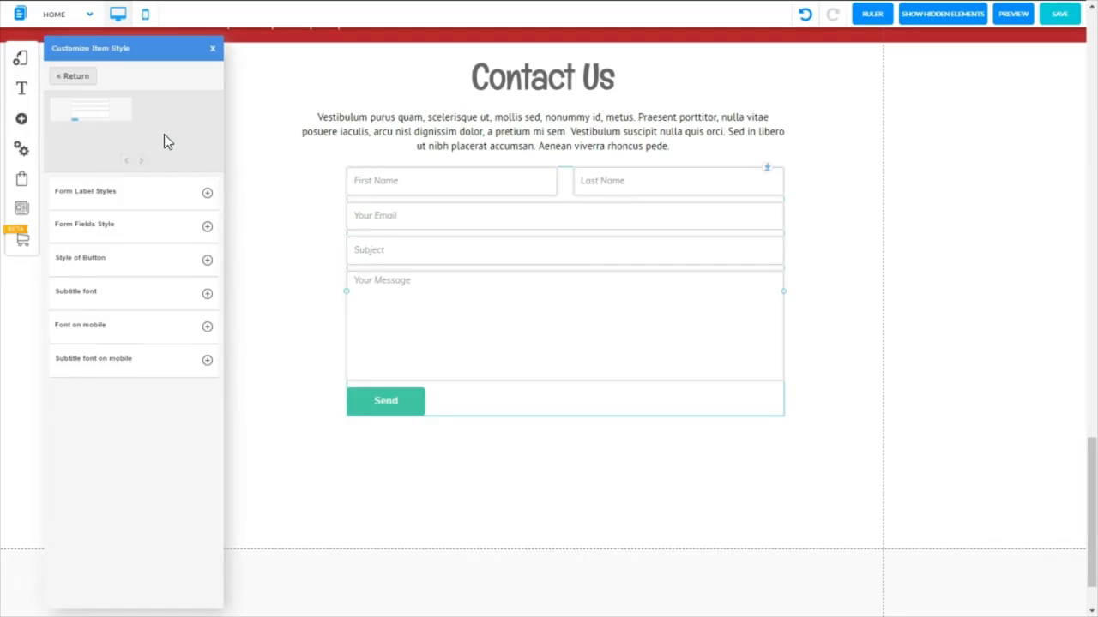
click(205, 196)
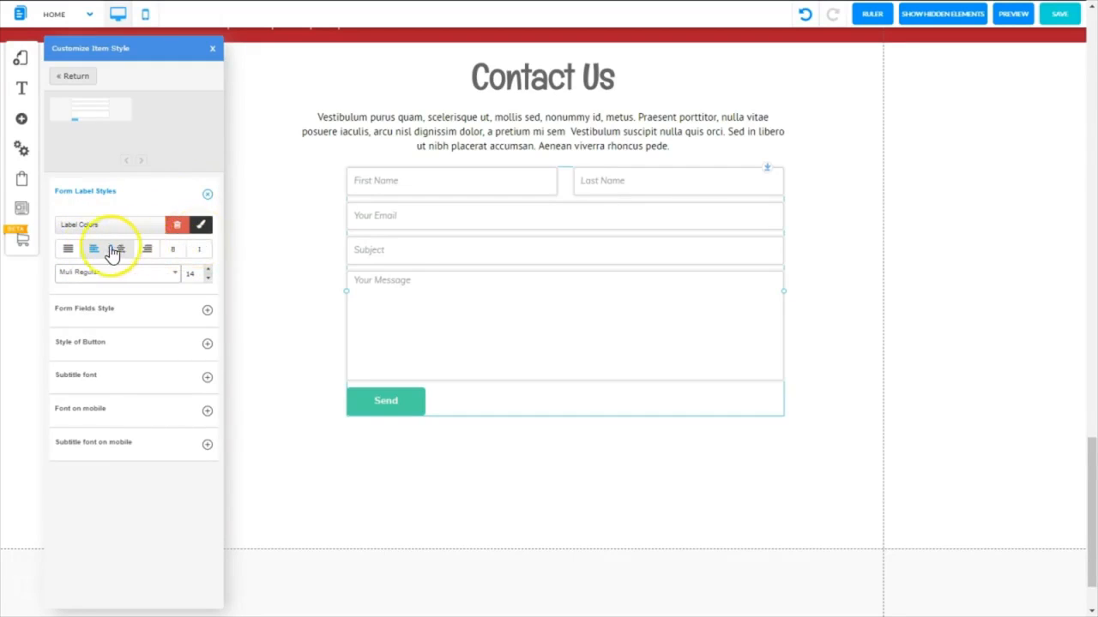
click(206, 310)
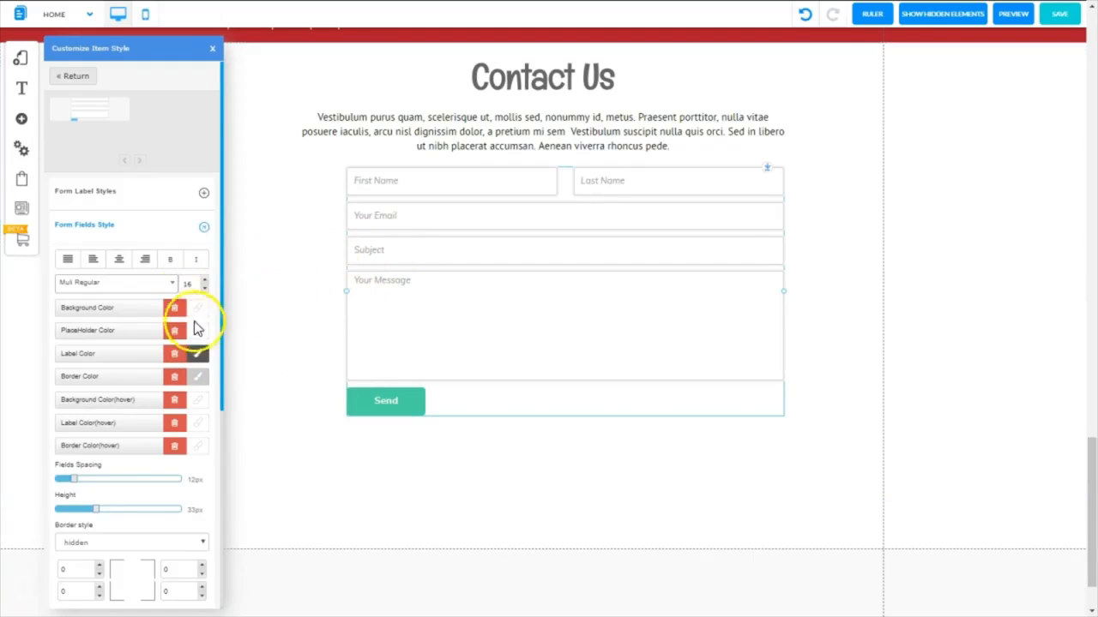
click(197, 355)
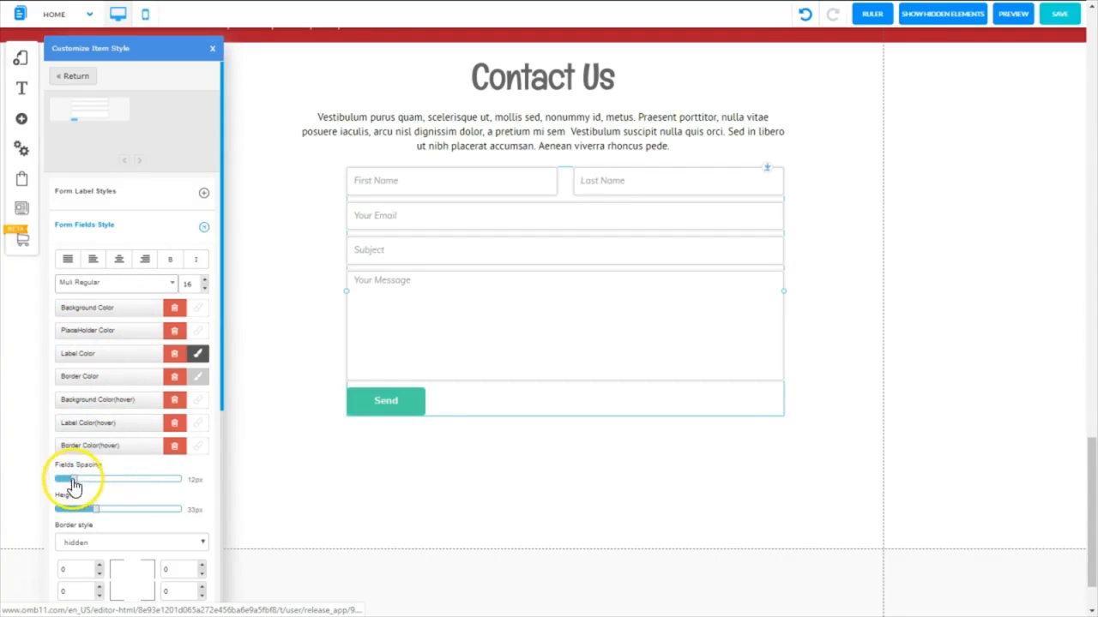
mouse_move(75, 485)
mouse_down()
mouse_move(107, 481)
mouse_move(76, 485)
mouse_up()
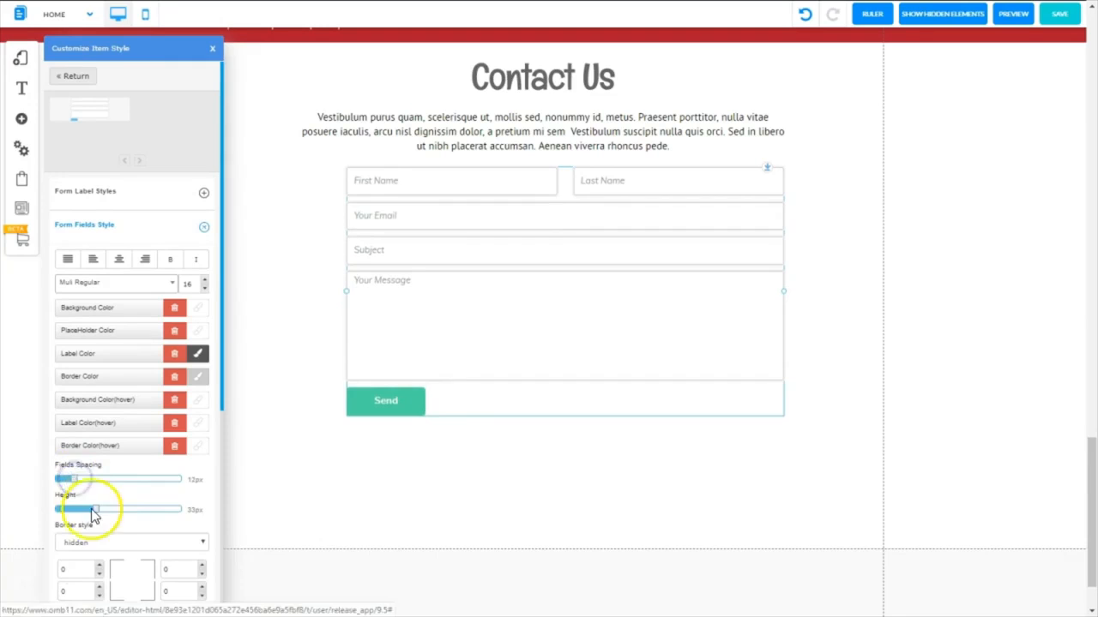
mouse_move(95, 511)
mouse_down()
mouse_move(114, 511)
mouse_move(100, 511)
mouse_up()
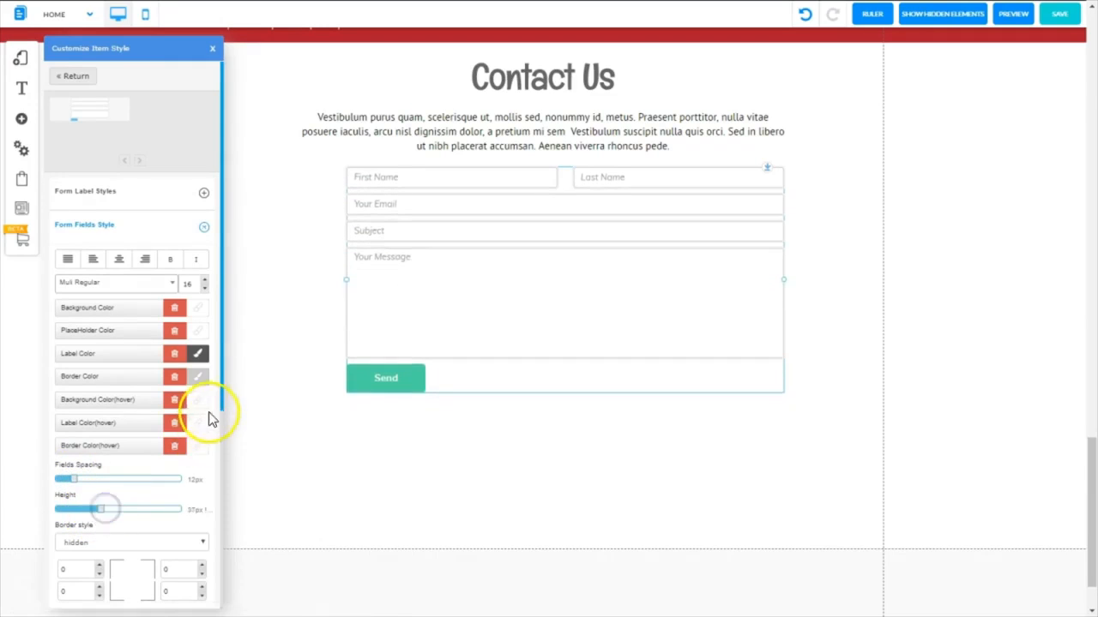
Step: Try a shadow on the form fields and turn it off again
drag(222, 411, 201, 614)
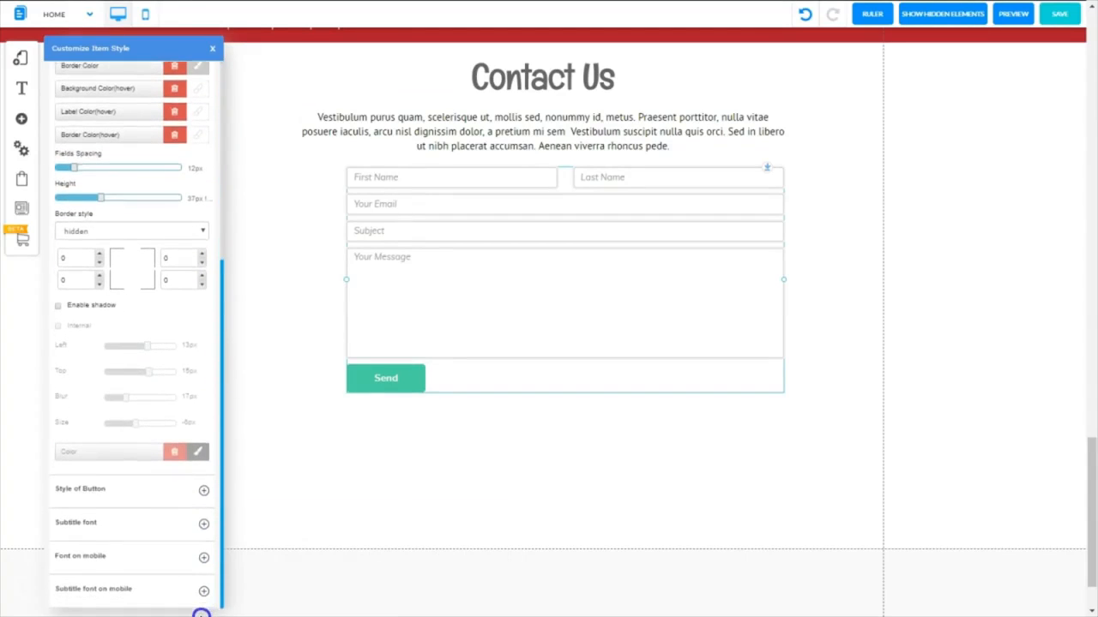
click(59, 307)
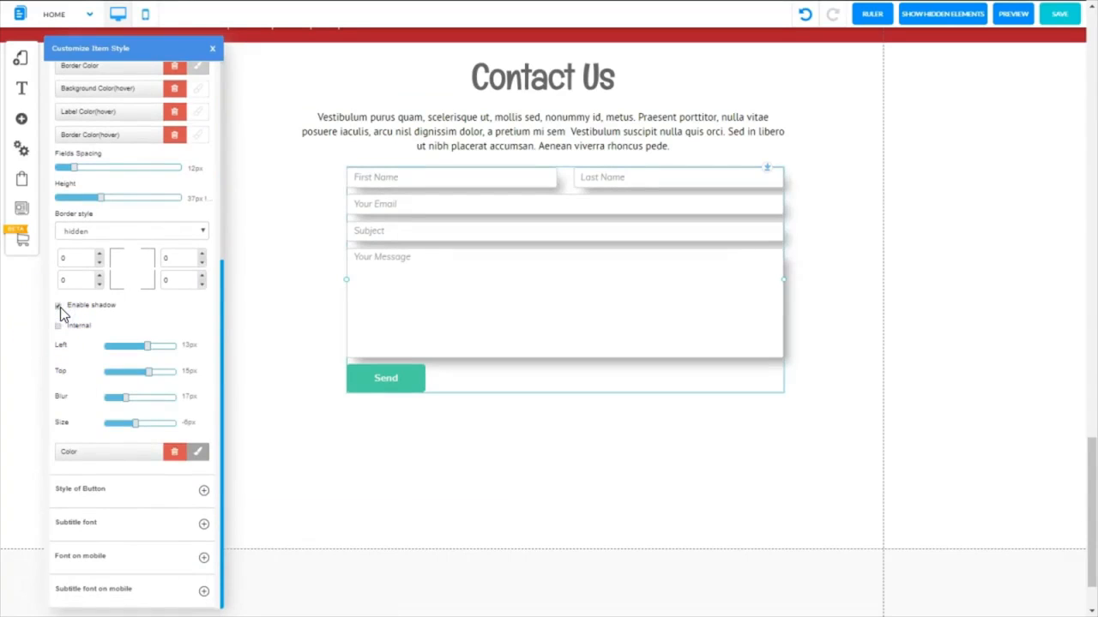
click(60, 307)
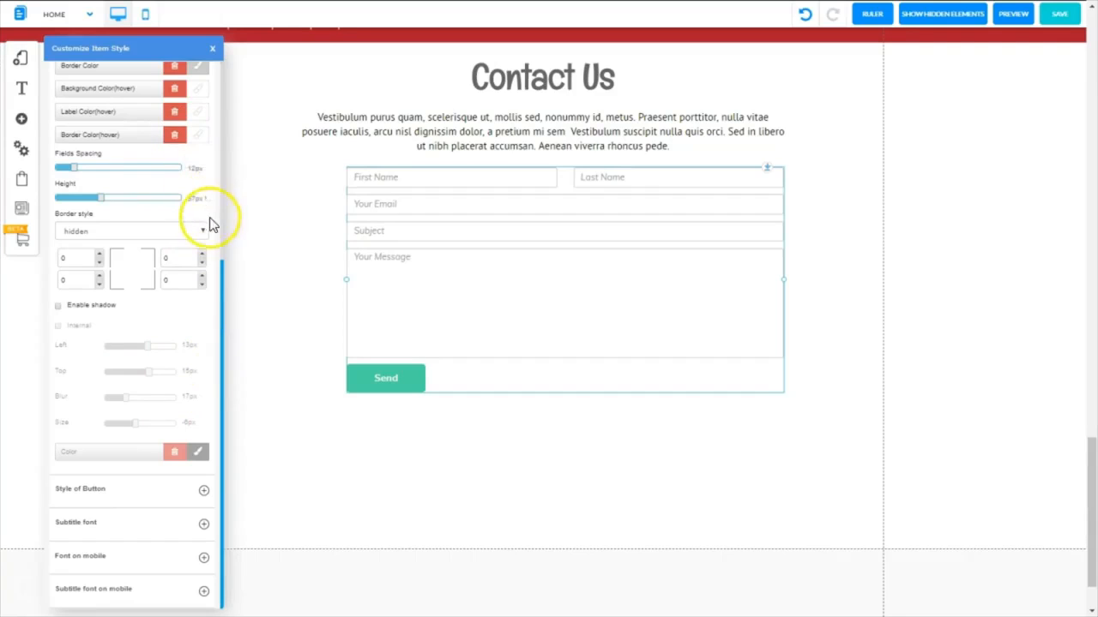
Step: Set the Send button's background to the dark green favorite color and its size to 100%
click(203, 494)
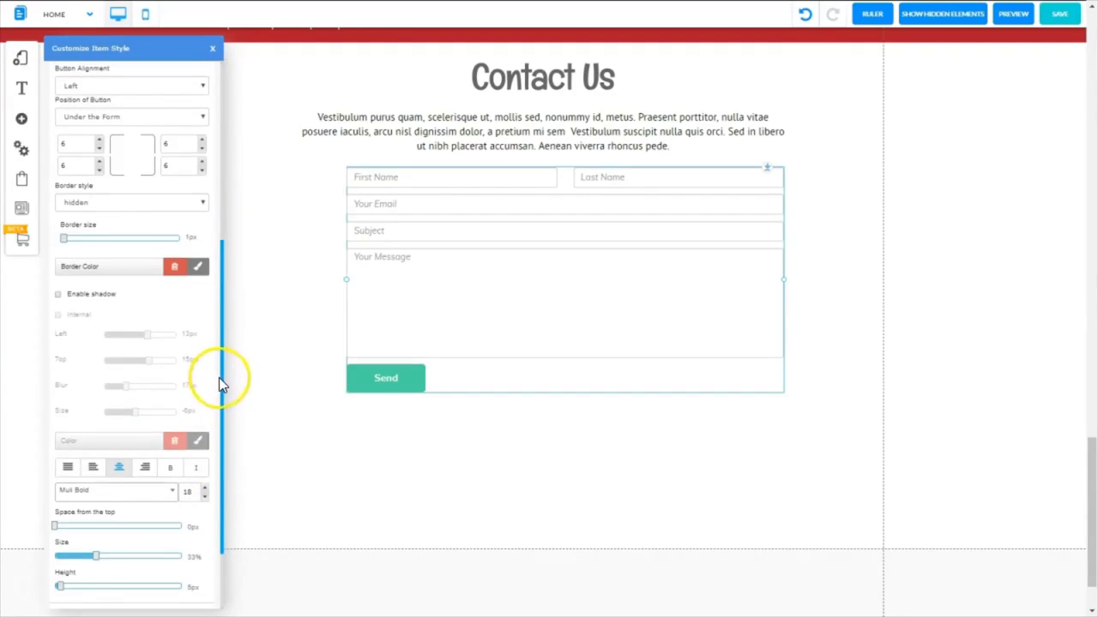
scroll(220, 439, up, 2)
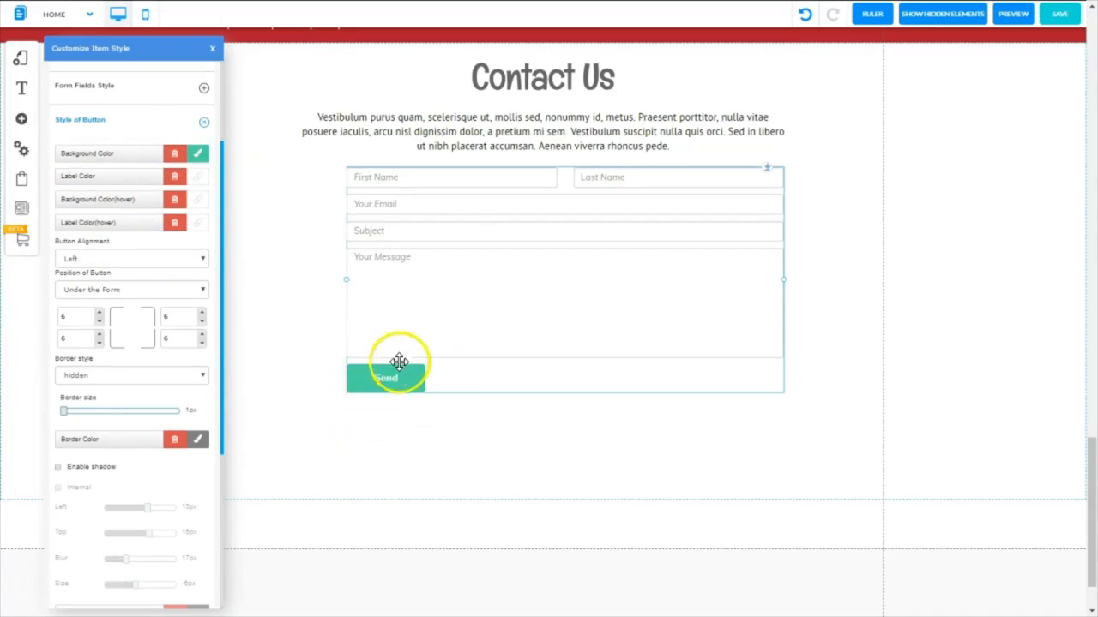
click(199, 157)
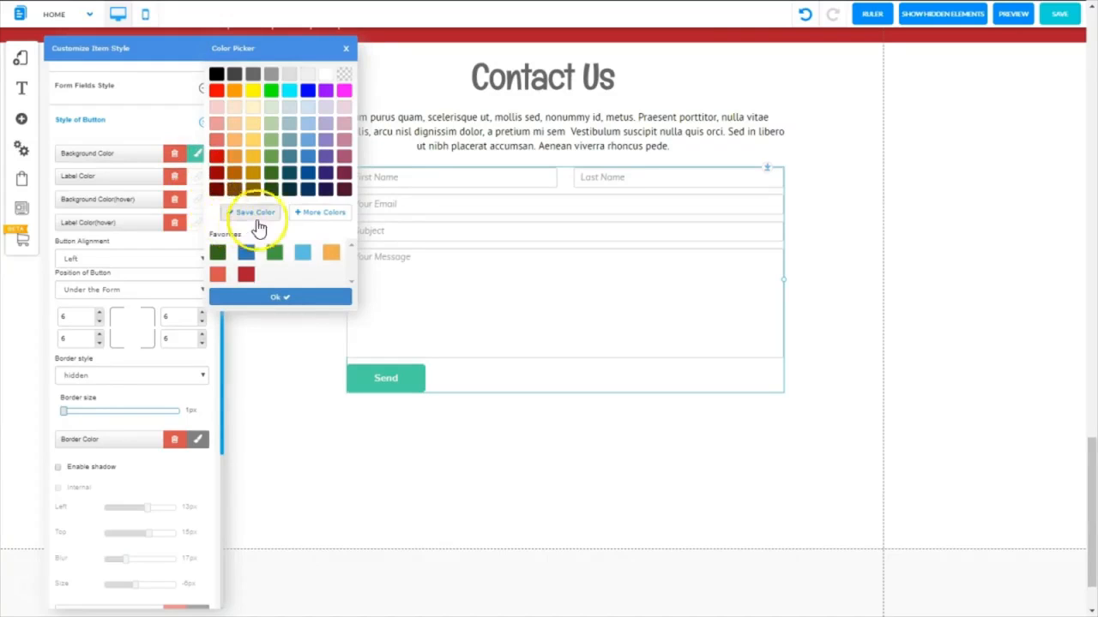
click(218, 254)
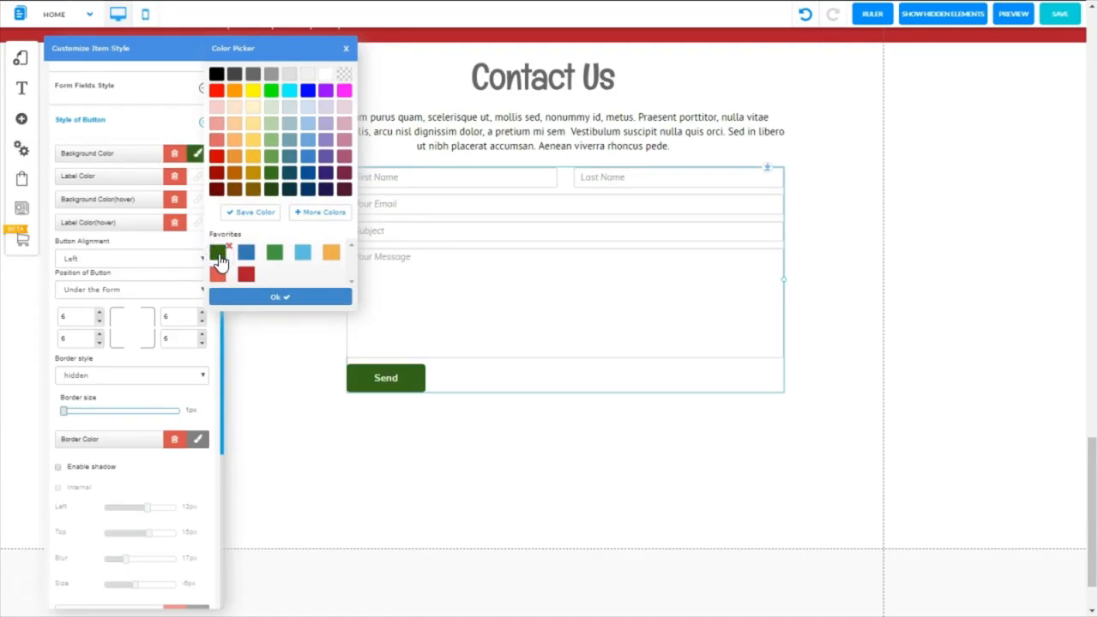
click(264, 300)
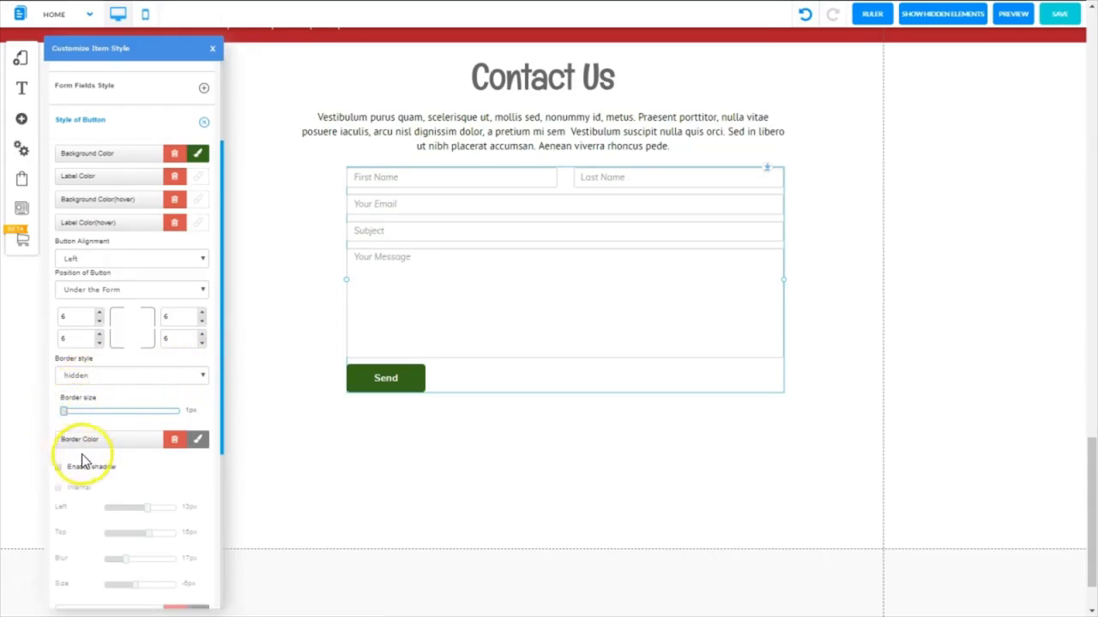
drag(221, 449, 221, 471)
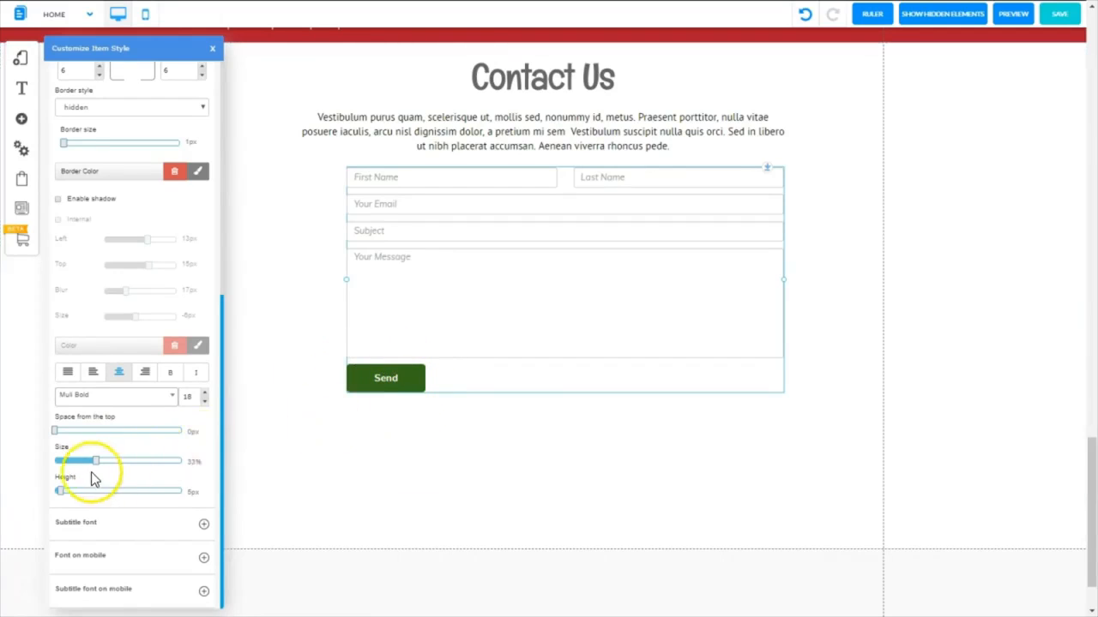
drag(99, 464, 191, 468)
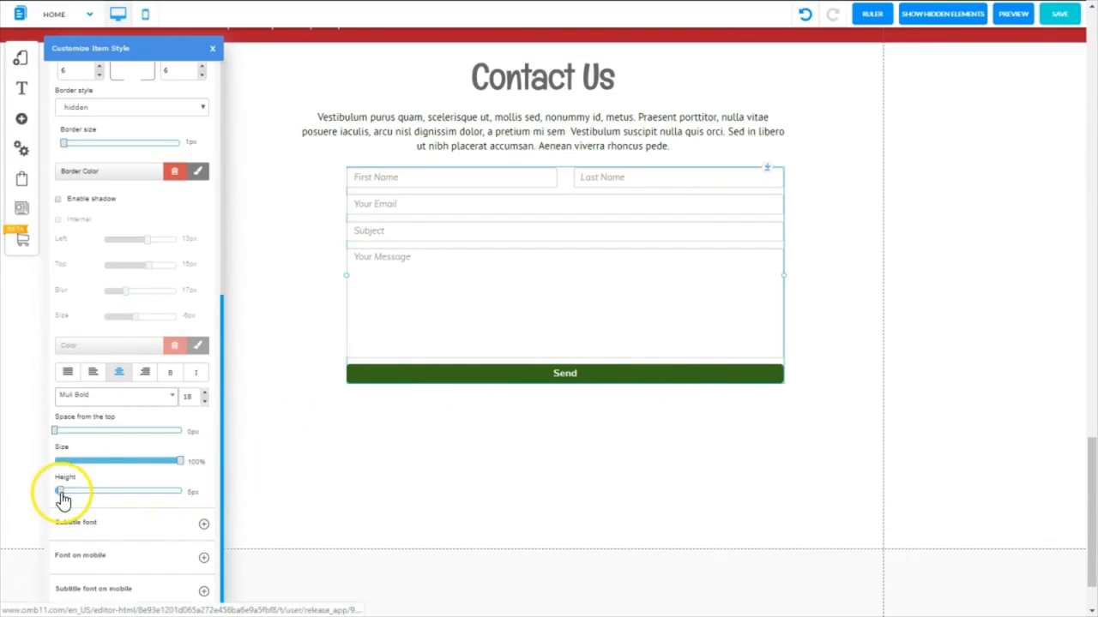
Step: Set the Send button's height to about 26 px and its label font size to 32 in the Form_custom_2 style
drag(62, 496, 90, 501)
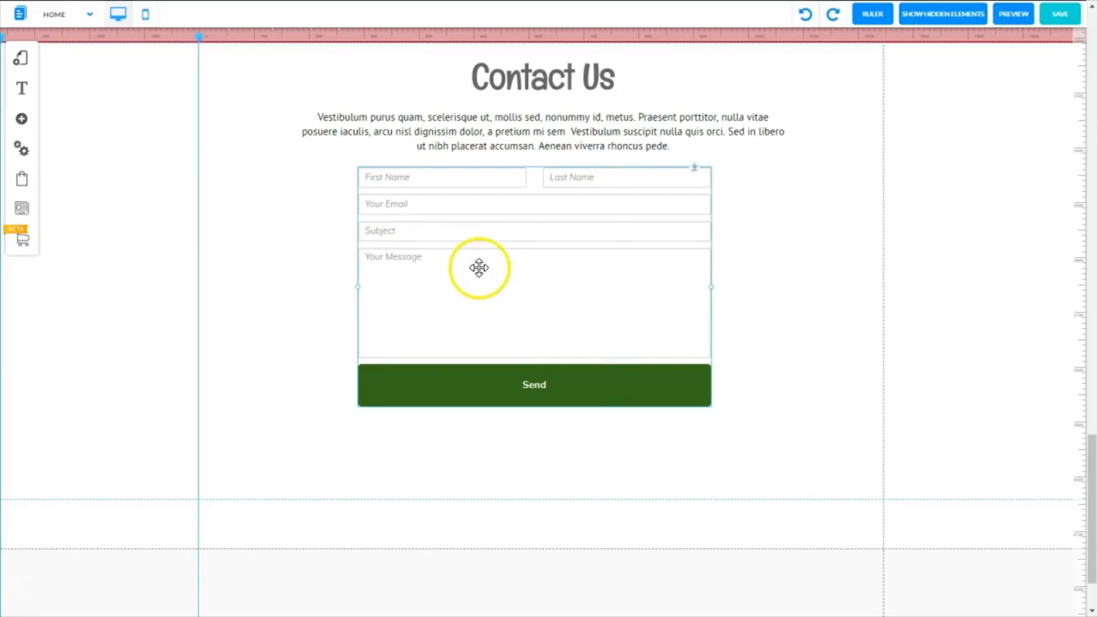
click(478, 268)
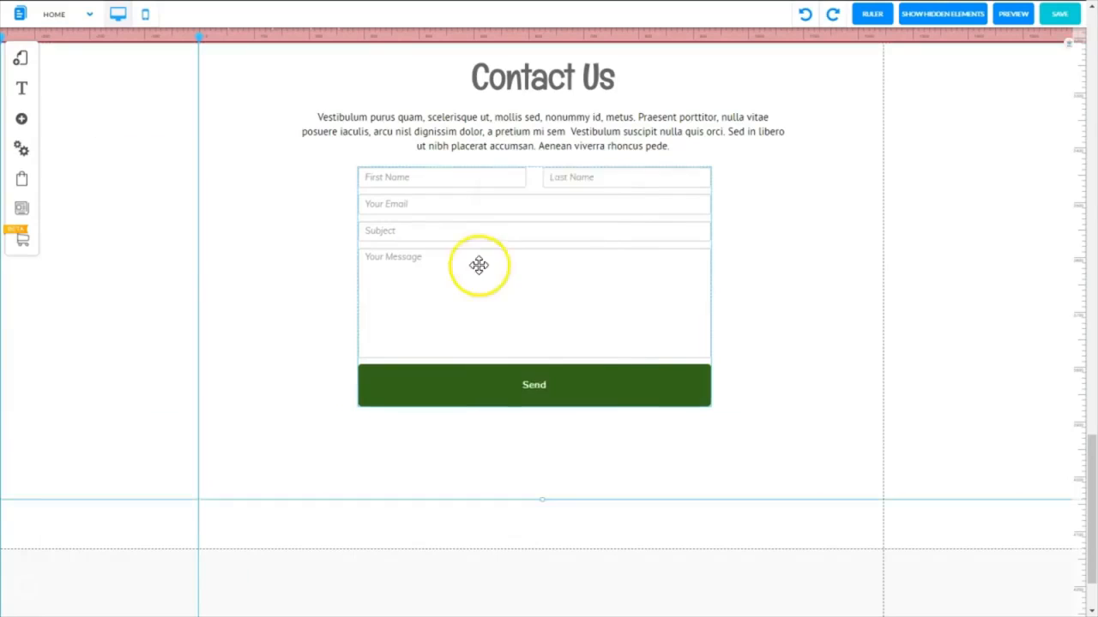
click(479, 266)
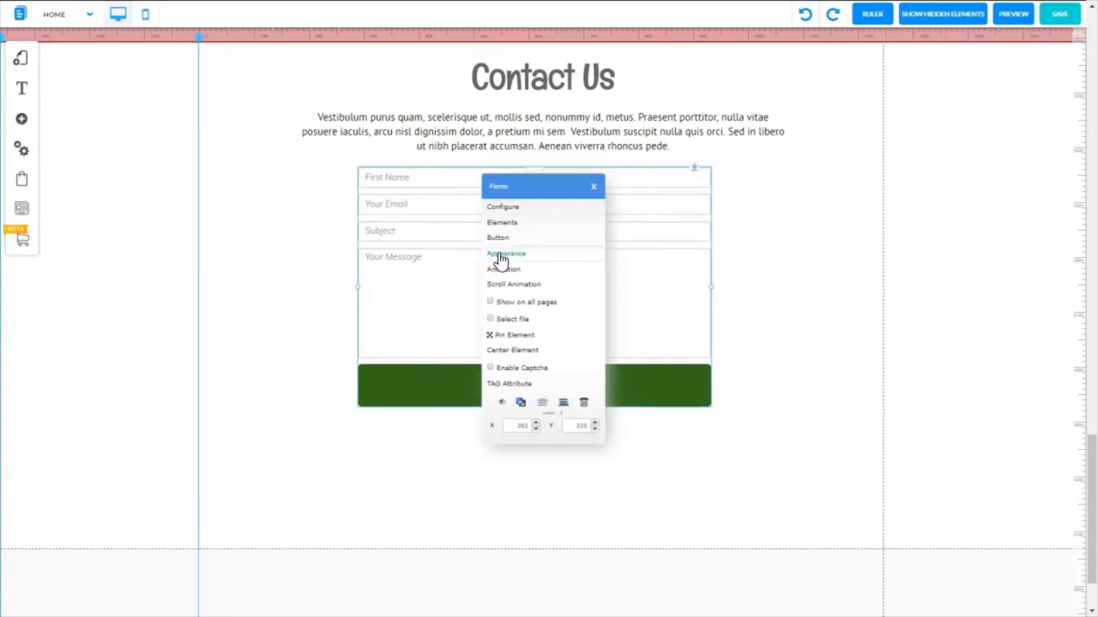
click(502, 255)
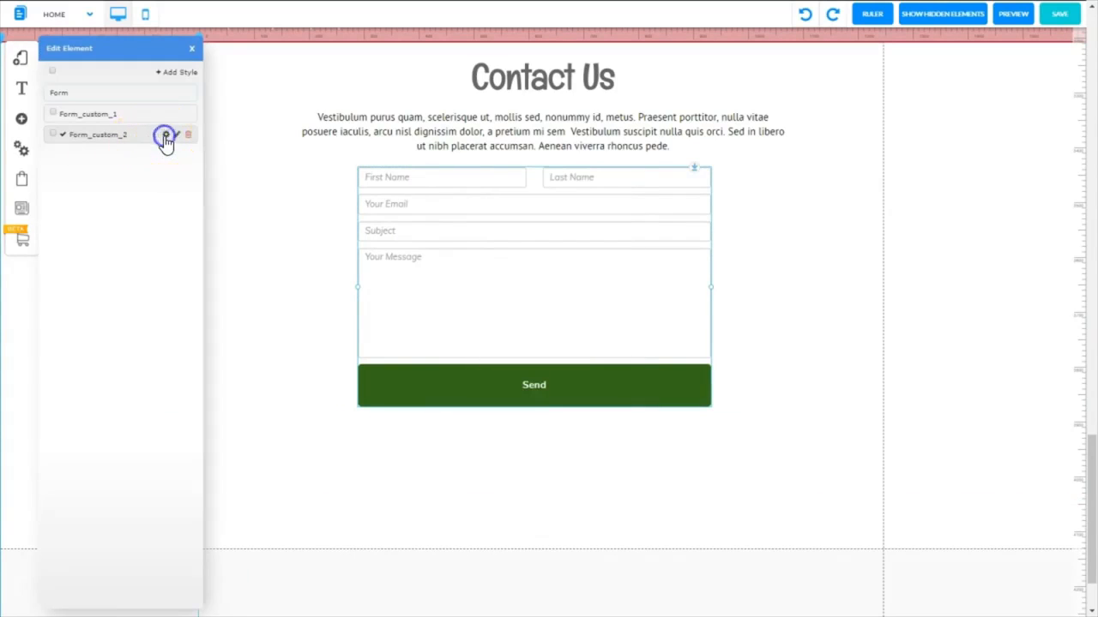
click(165, 136)
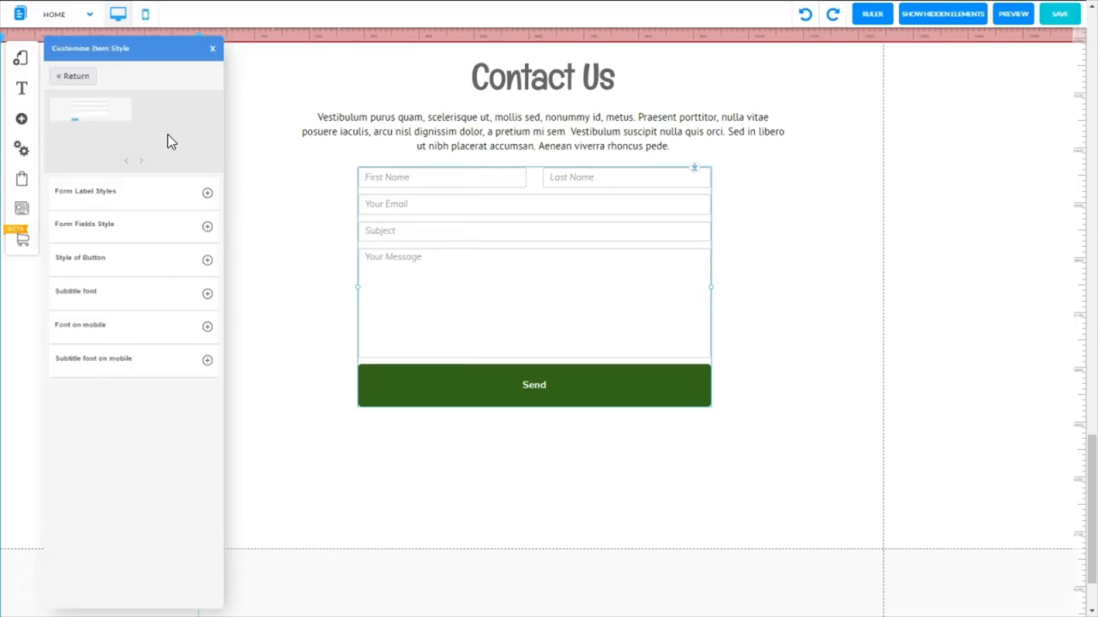
click(204, 262)
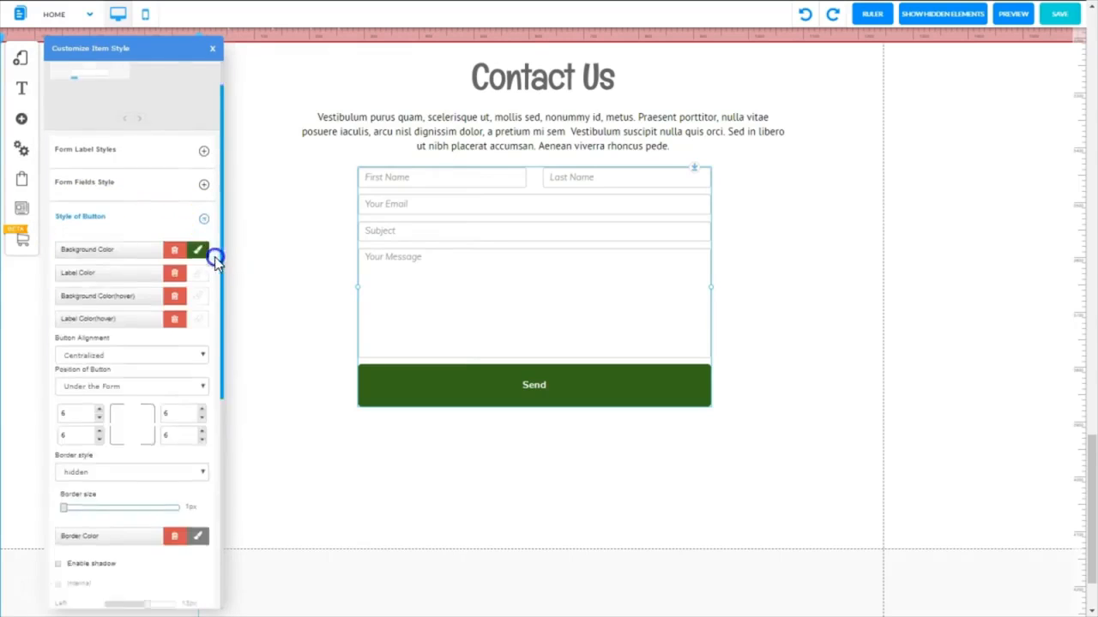
drag(215, 252, 215, 421)
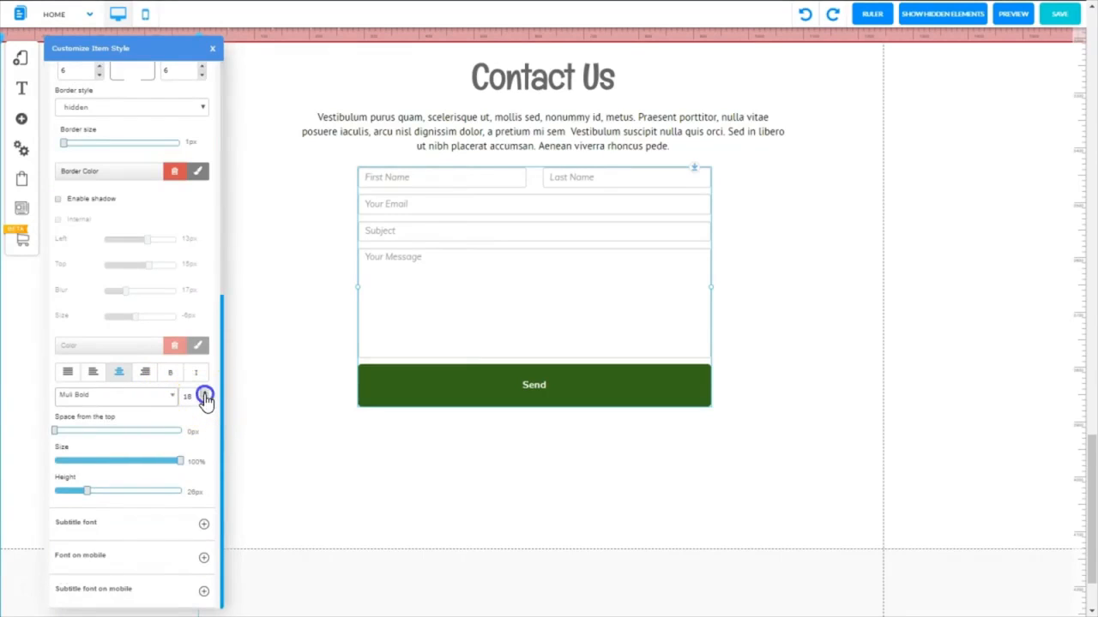
click(205, 393)
click(204, 393)
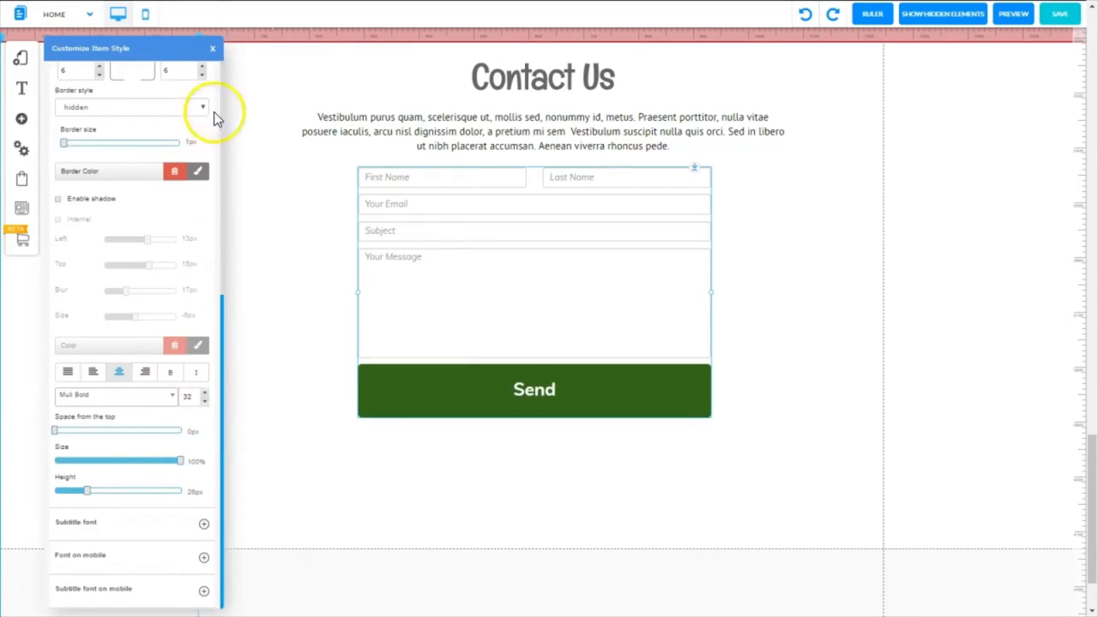
click(213, 49)
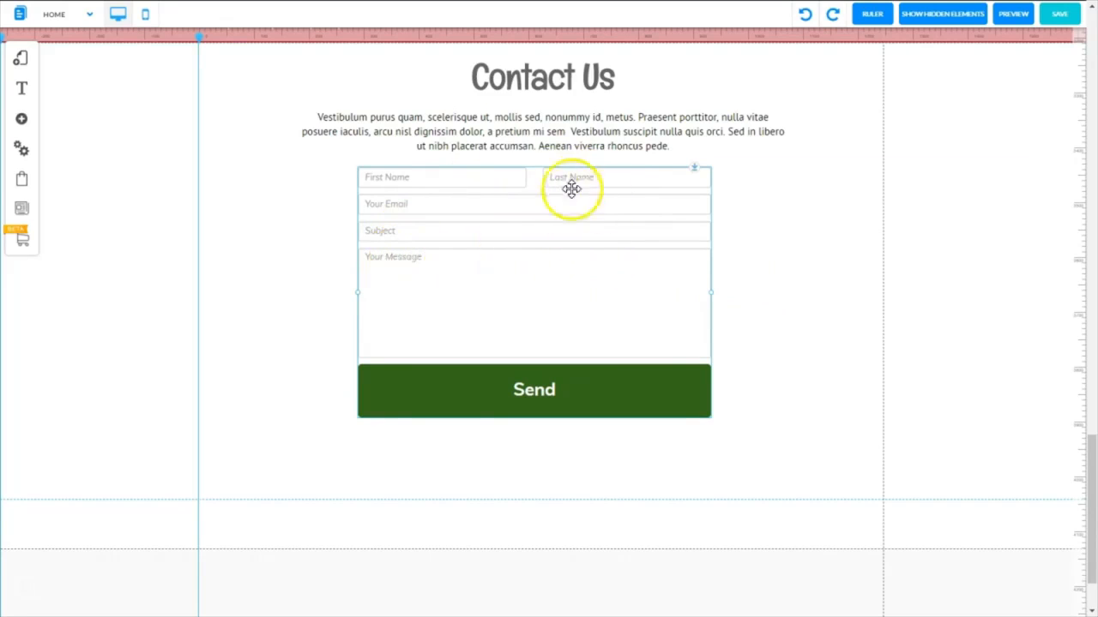
Step: Delete the Last Name column from the contact form's elements
click(554, 218)
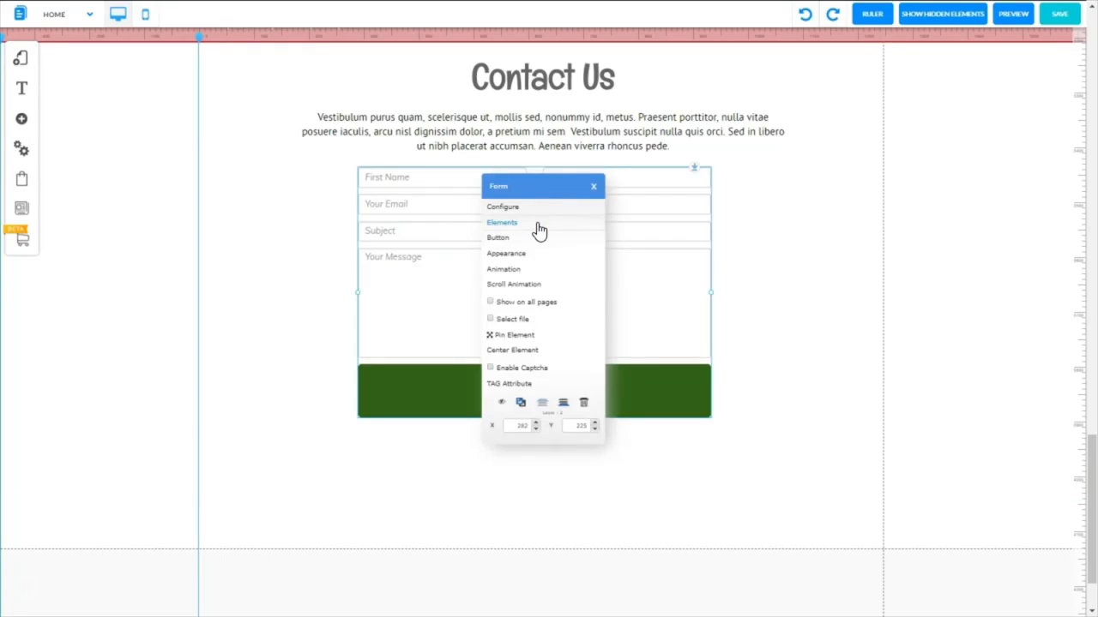
click(499, 225)
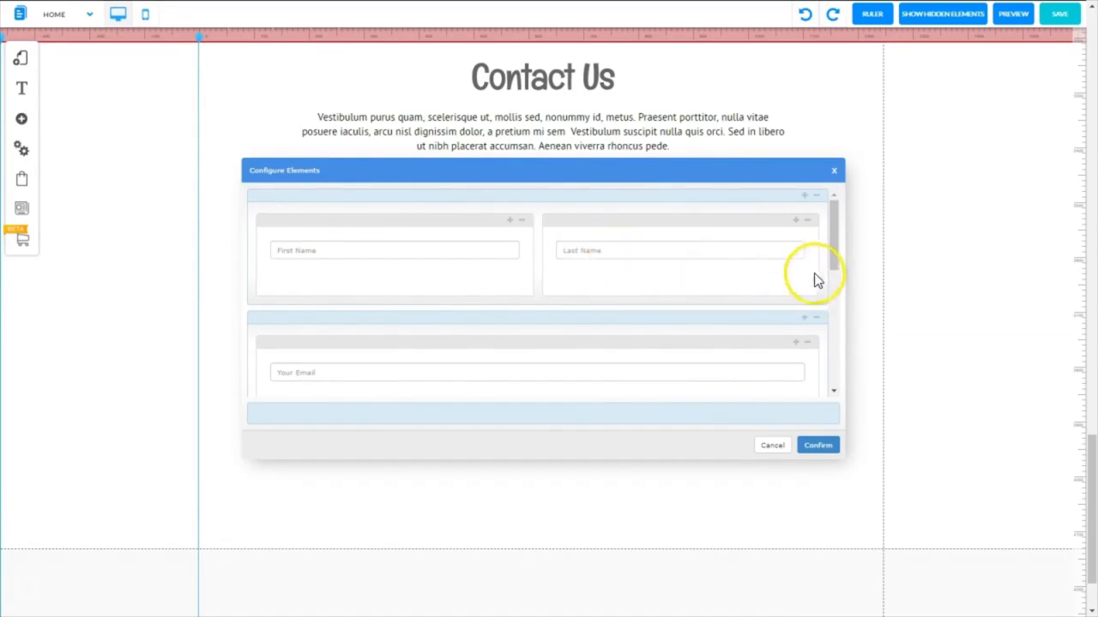
drag(833, 260, 830, 287)
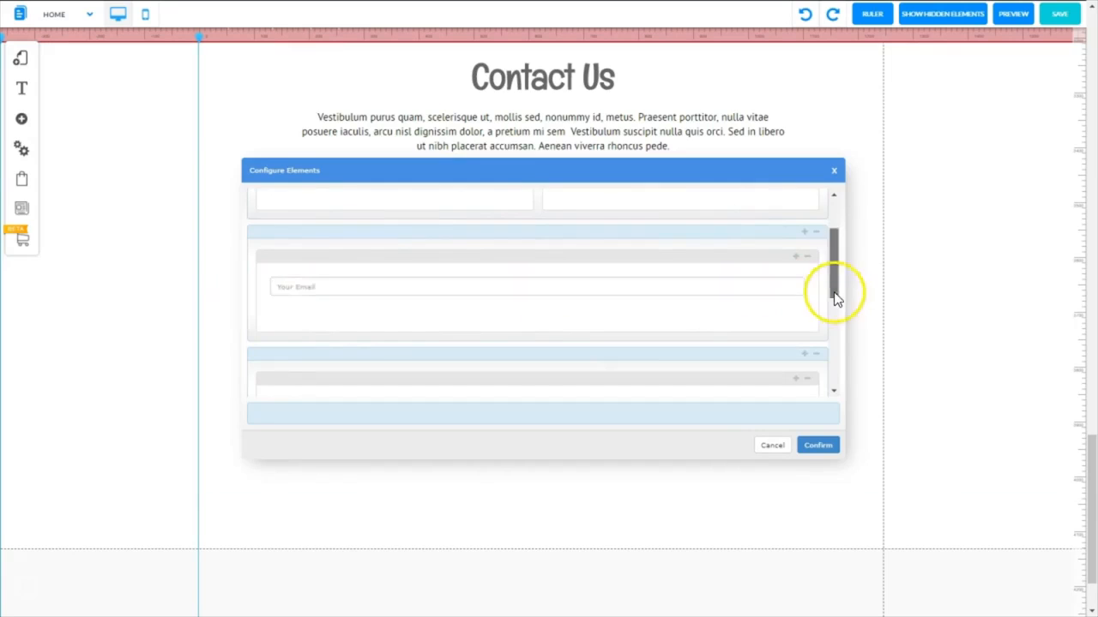
drag(837, 298, 843, 226)
drag(737, 214, 641, 240)
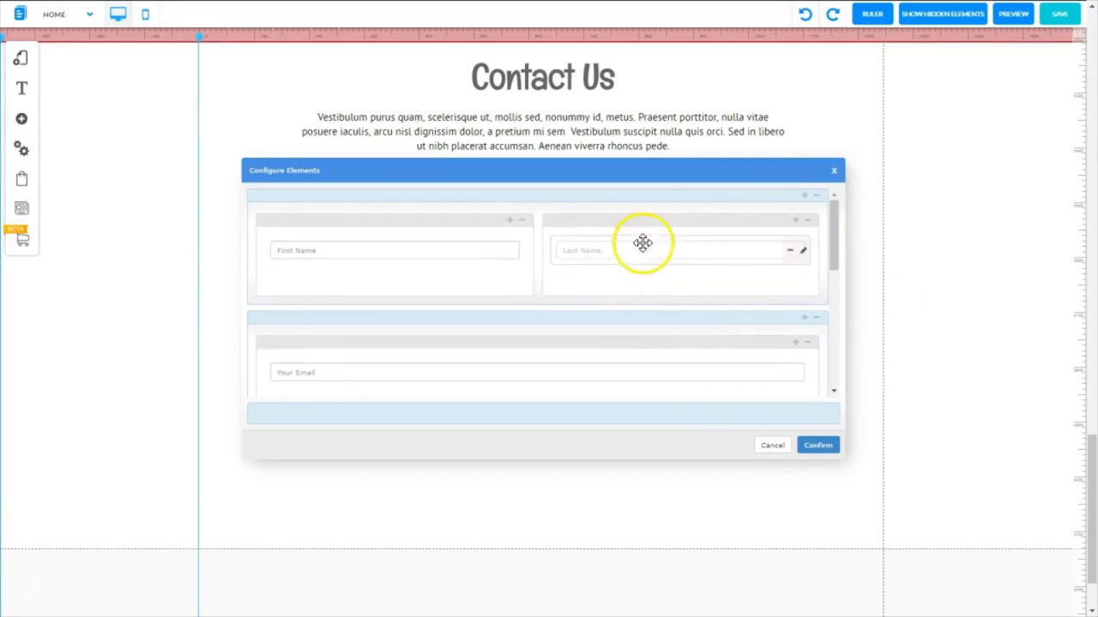
click(806, 221)
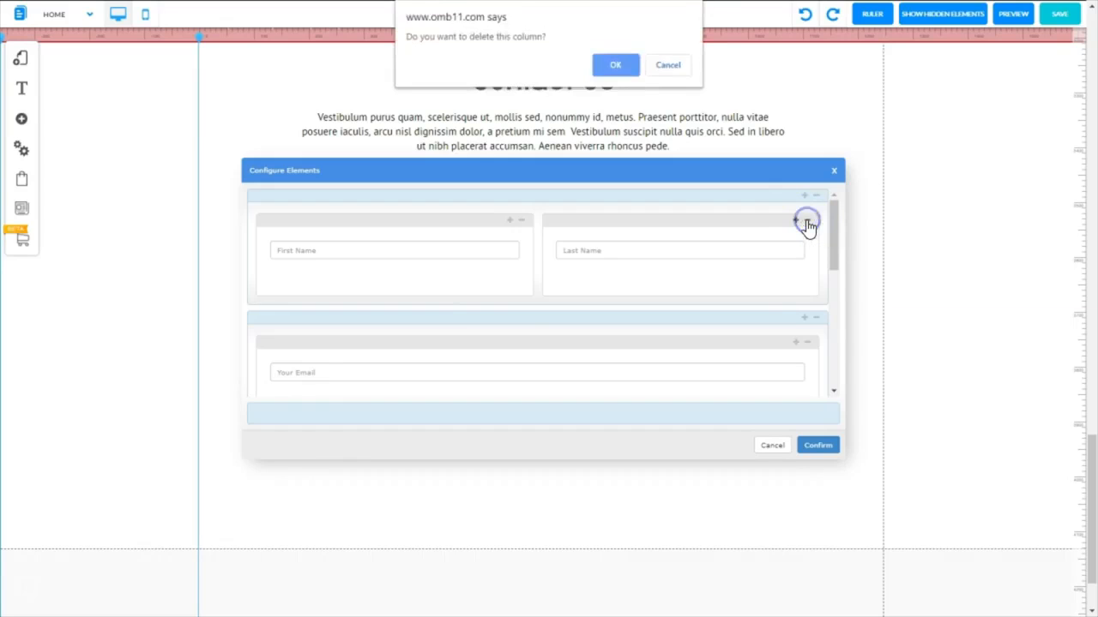
click(615, 66)
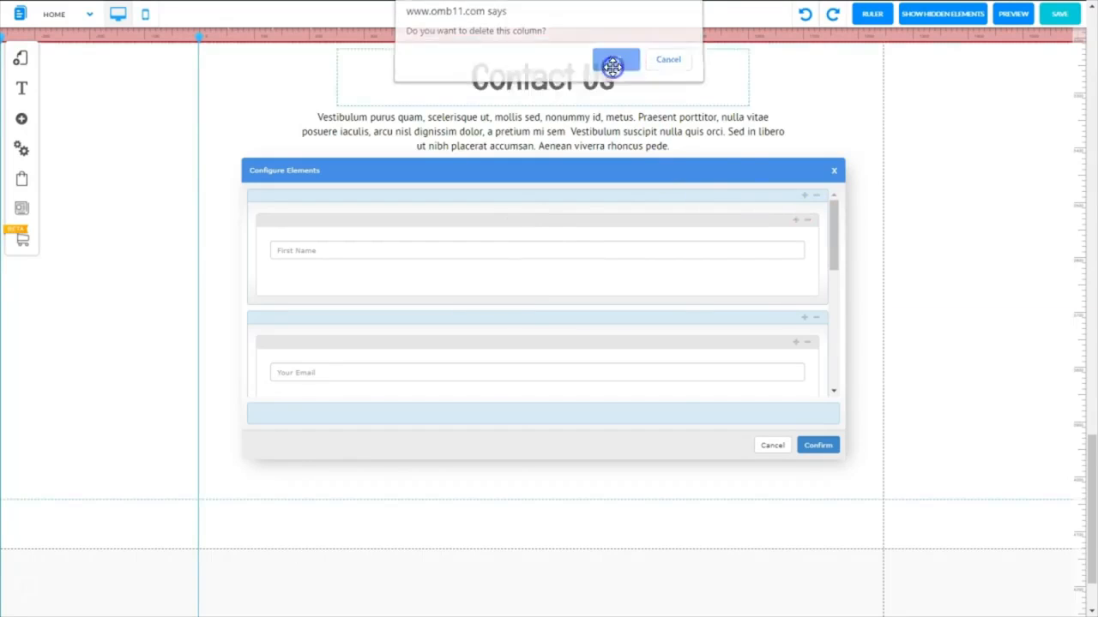
Step: Move the Your Email field into the first row below First Name and delete the row it leaves empty
click(831, 257)
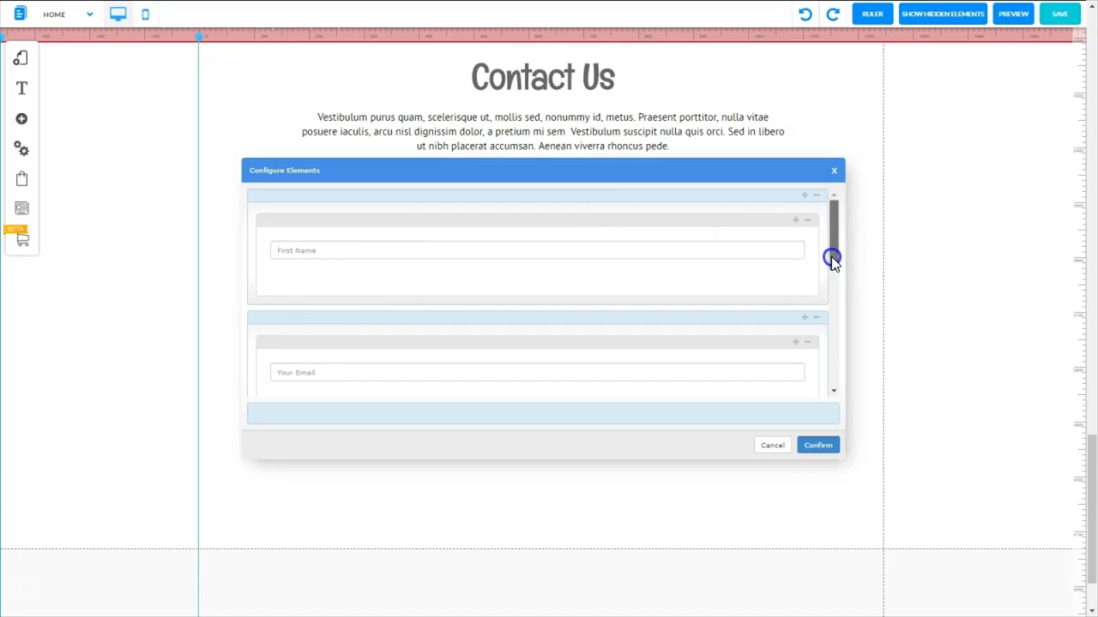
drag(831, 257, 831, 266)
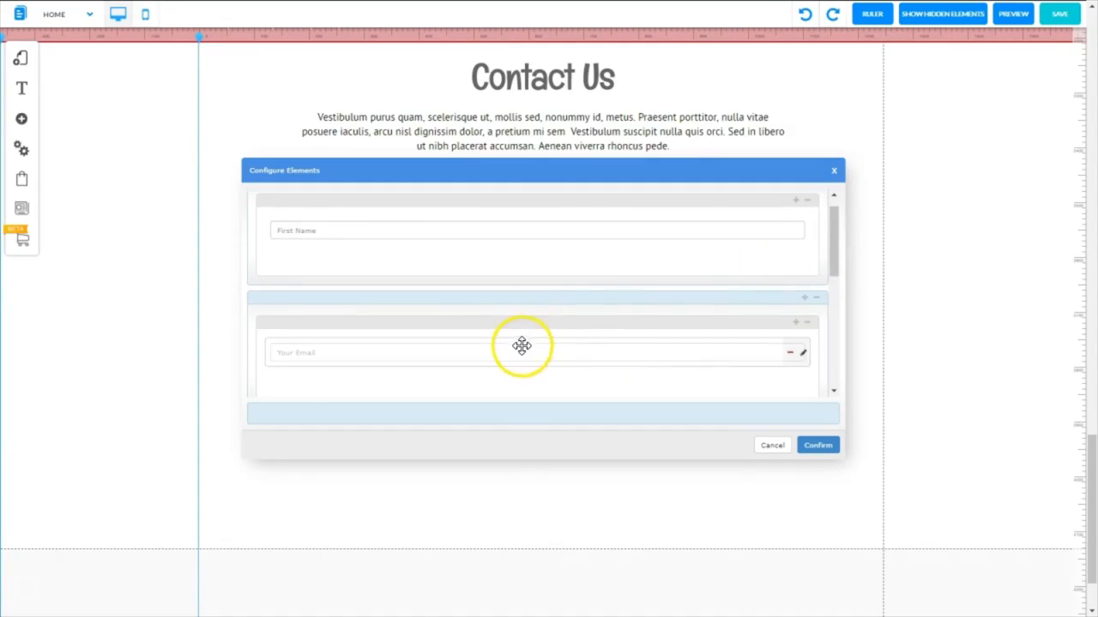
drag(520, 349, 520, 257)
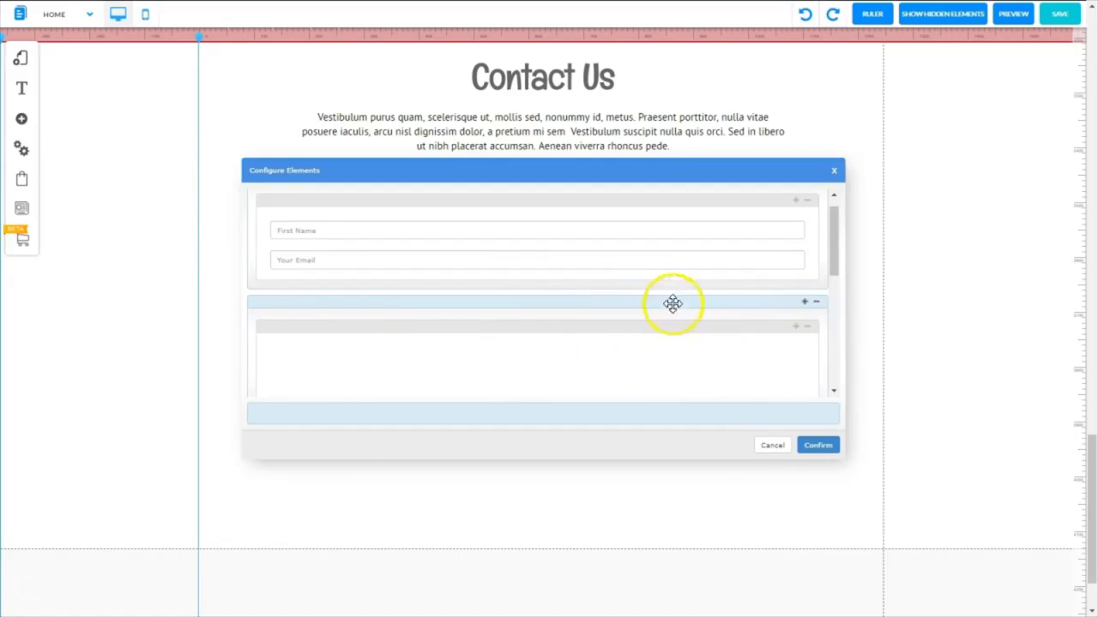
click(817, 304)
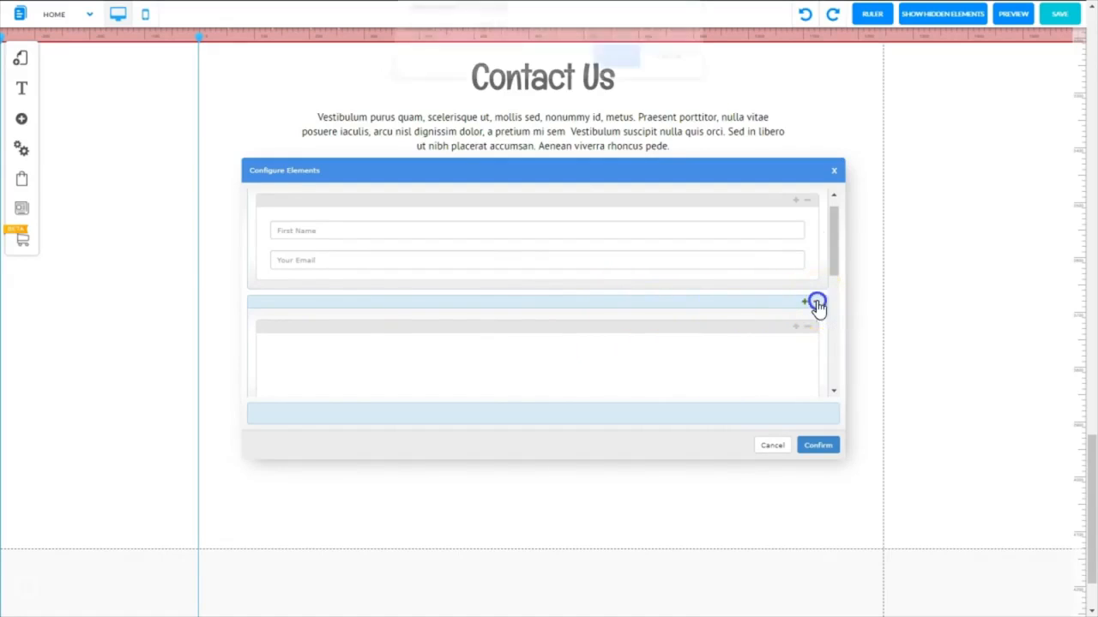
click(614, 66)
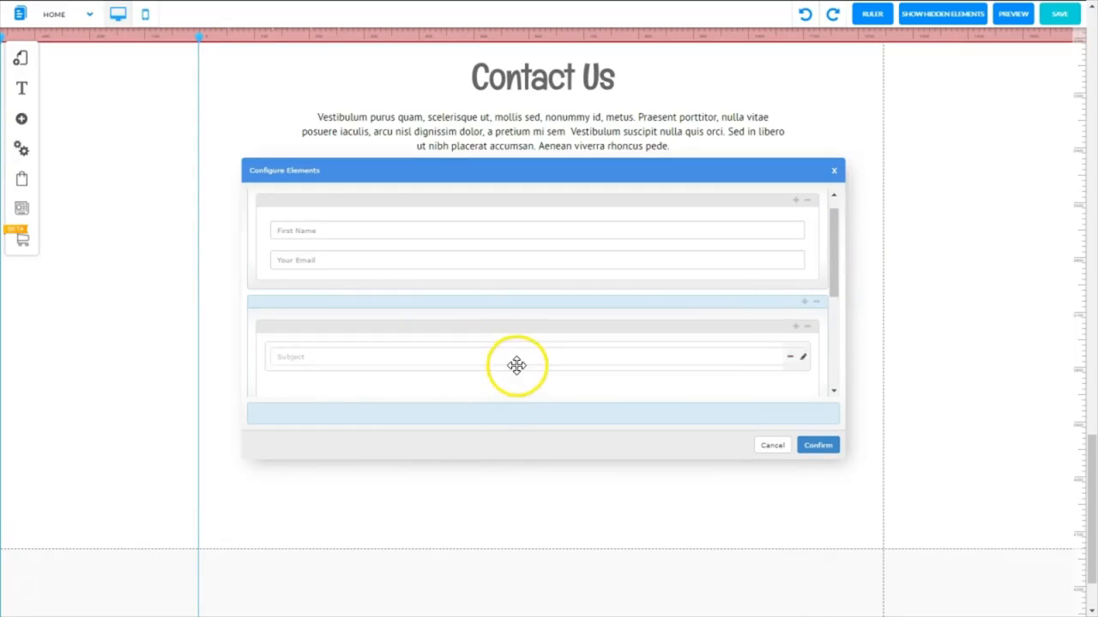
Step: Move the Subject field into the first row with First Name and Your Email, and delete its emptied row
drag(502, 357, 505, 267)
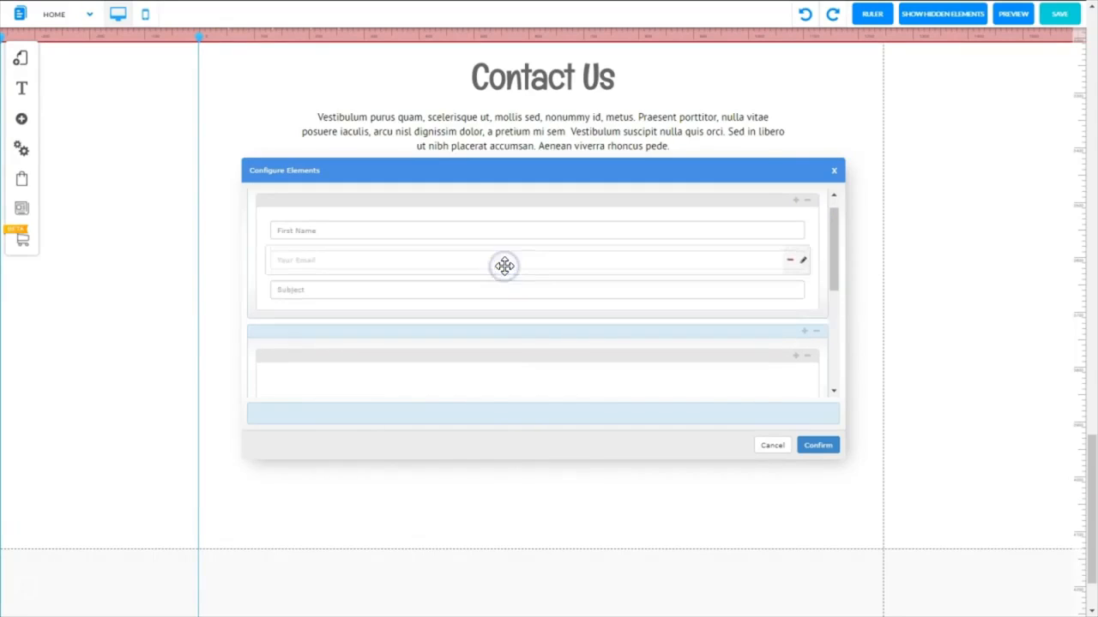
click(816, 334)
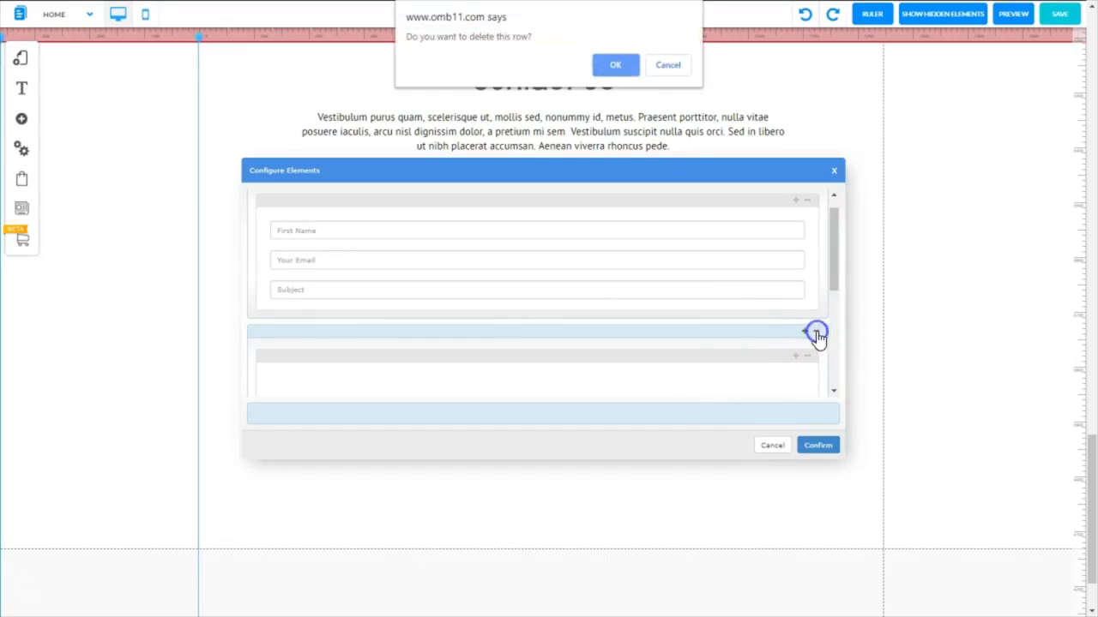
click(610, 68)
Step: Move the Your Message field into the first row with the other fields and delete the last empty row
drag(832, 313, 824, 362)
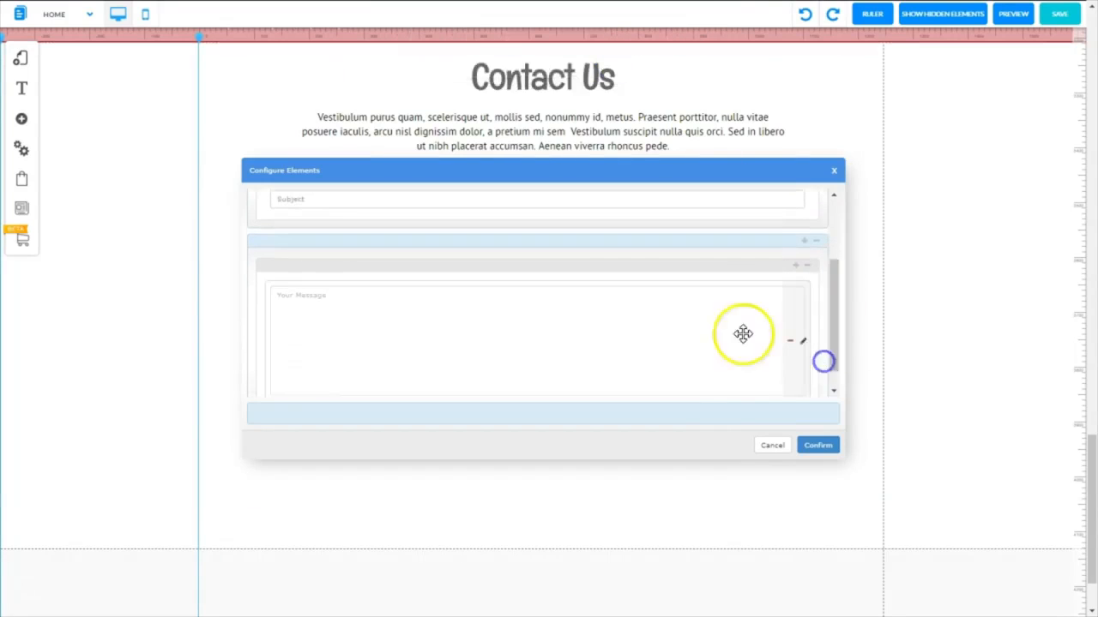
drag(477, 315, 483, 204)
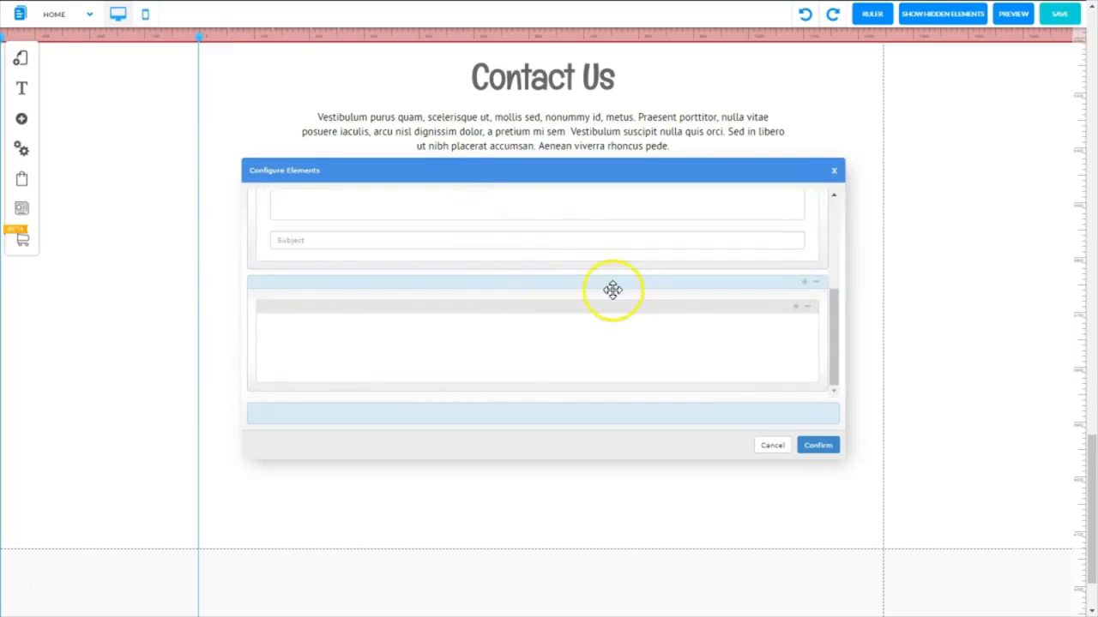
click(816, 284)
key(Return)
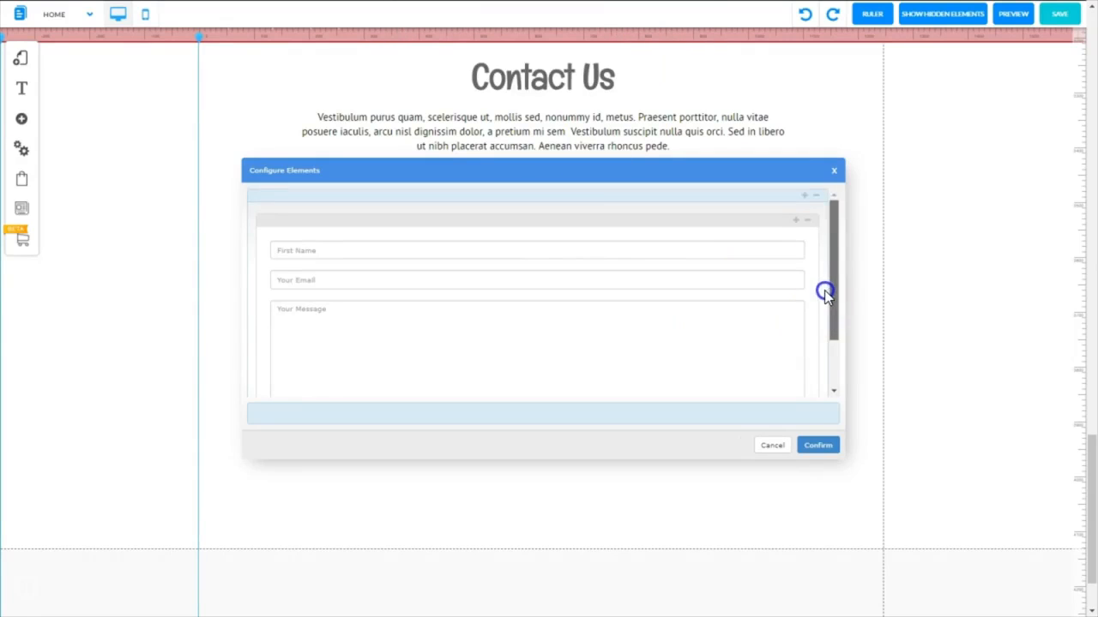
Step: Arrange the form fields in the order First Name, Your Email, Subject, Your Message and apply the element changes
mouse_move(824, 293)
mouse_down()
mouse_move(824, 377)
mouse_move(824, 302)
mouse_up()
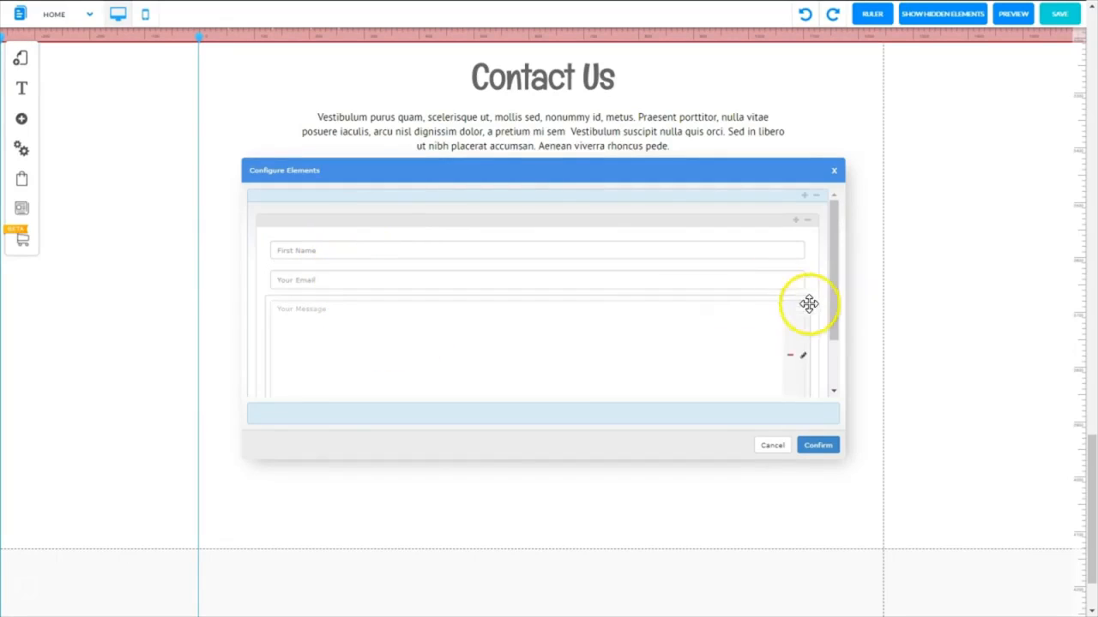
drag(831, 320, 834, 385)
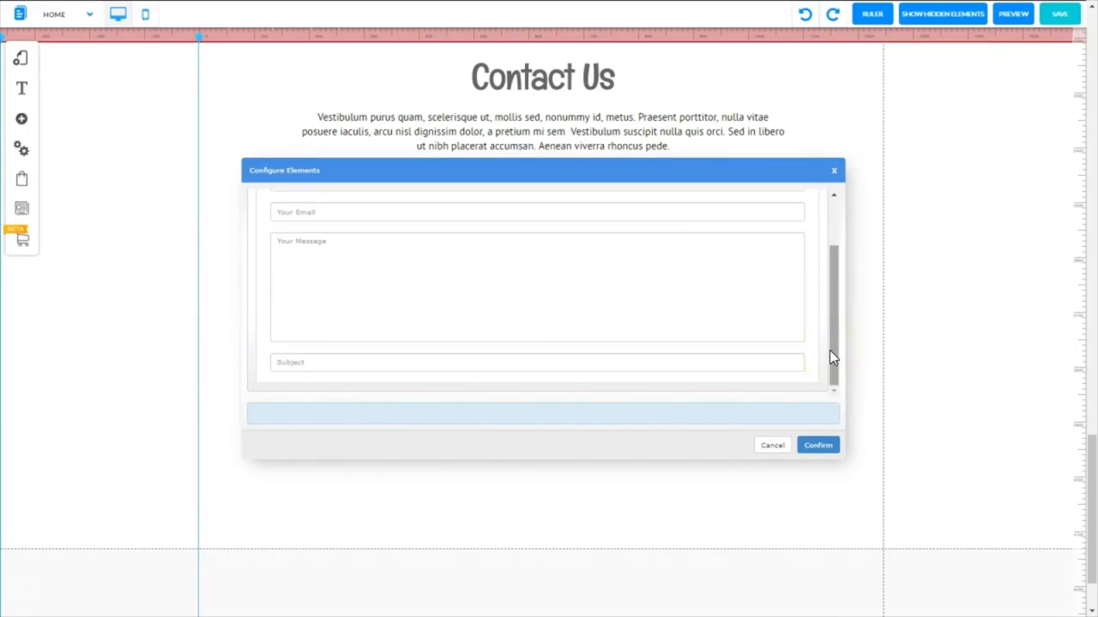
drag(358, 365, 363, 263)
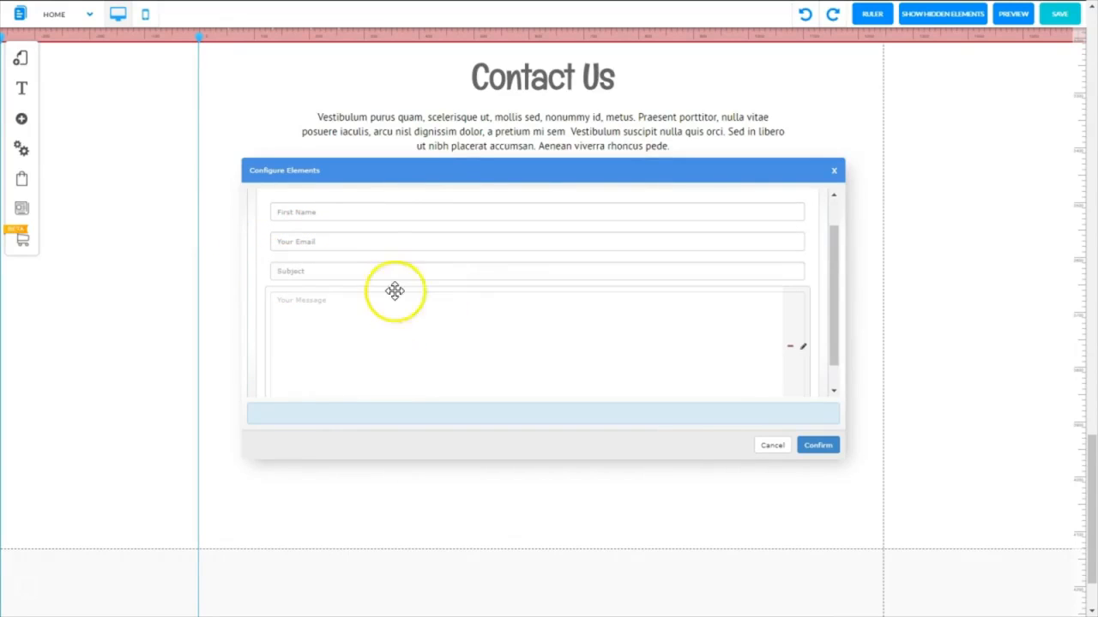
drag(404, 272, 404, 248)
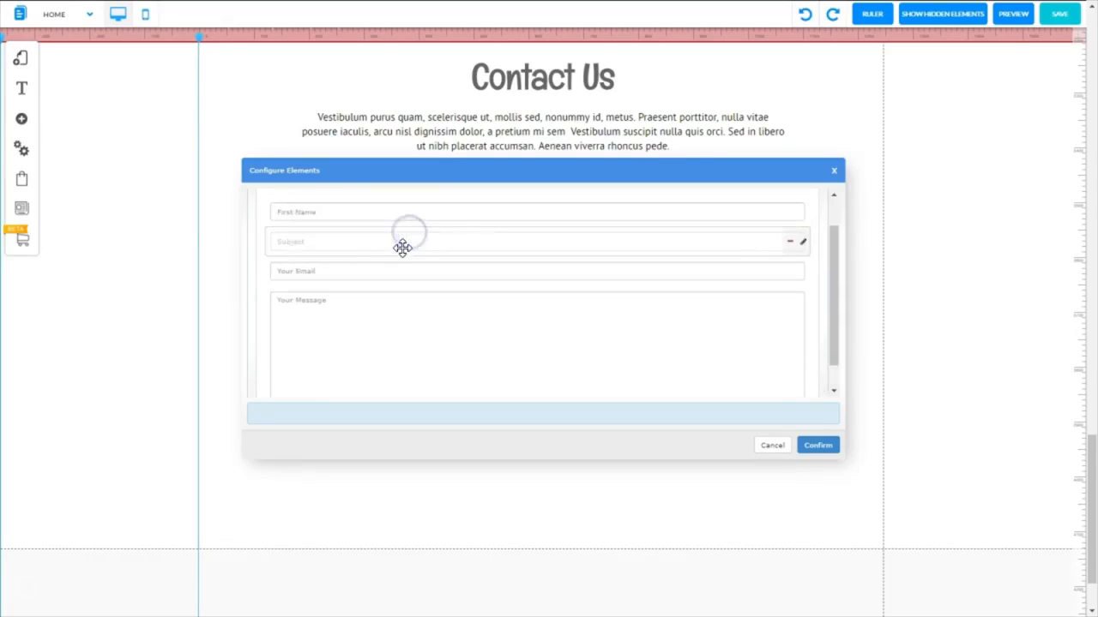
drag(362, 206, 325, 341)
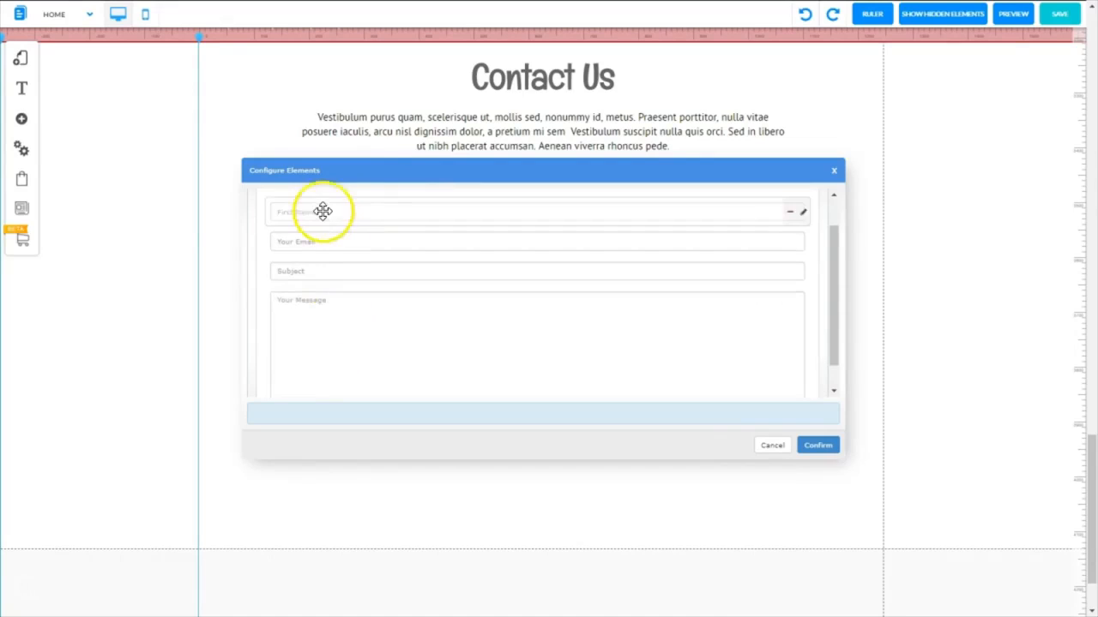
click(816, 446)
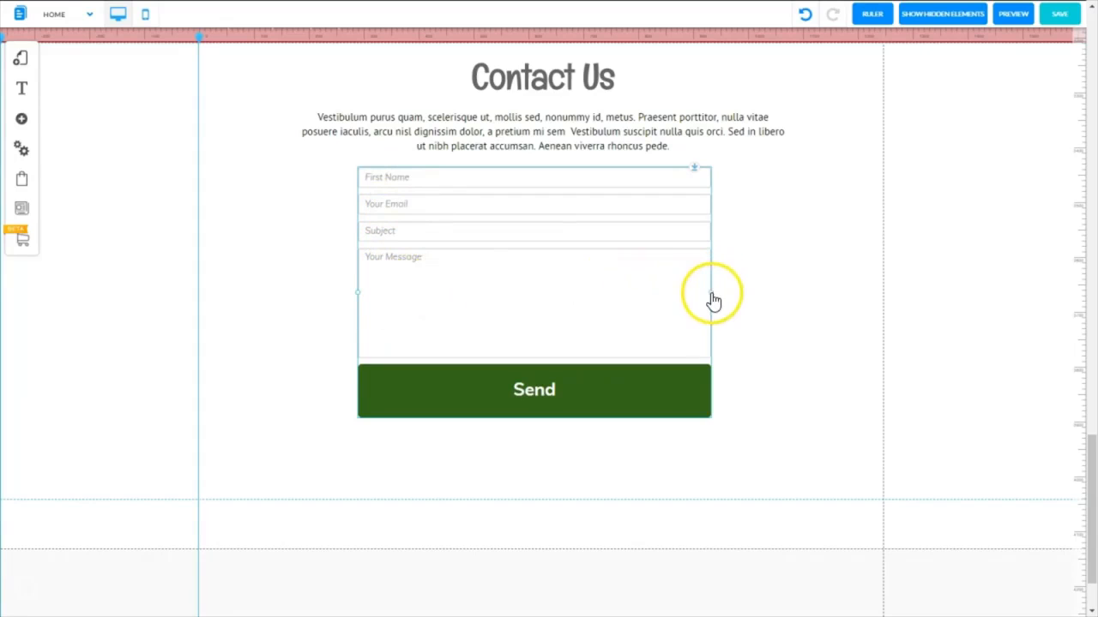
Step: Widen the contact form to nearly the width of the Contact Us paragraph and center it on the page
drag(712, 301, 782, 290)
click(544, 280)
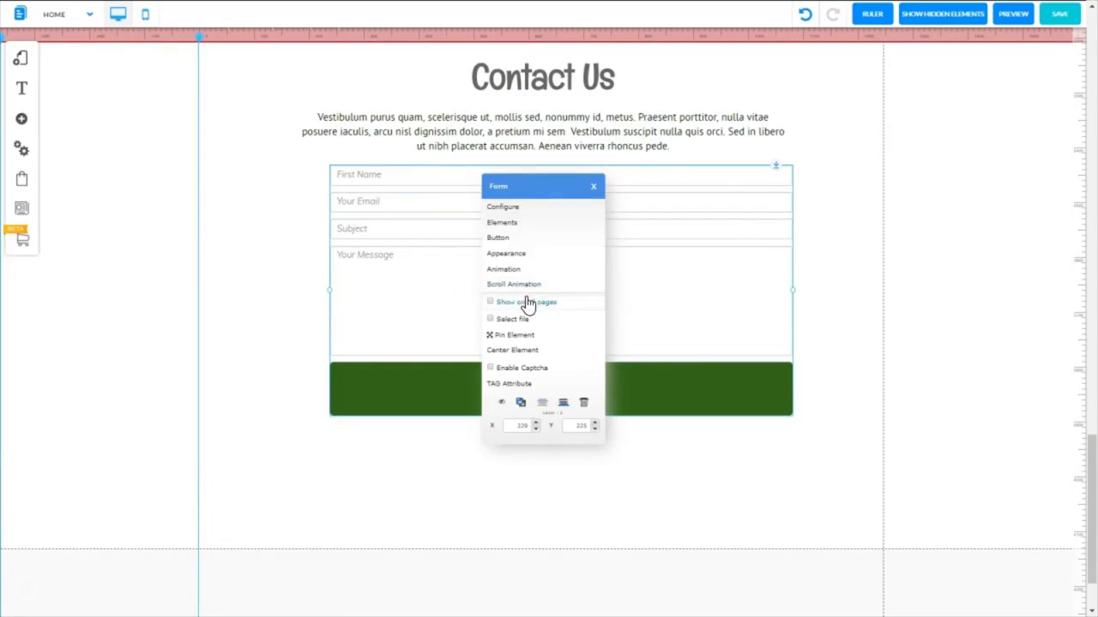
click(512, 351)
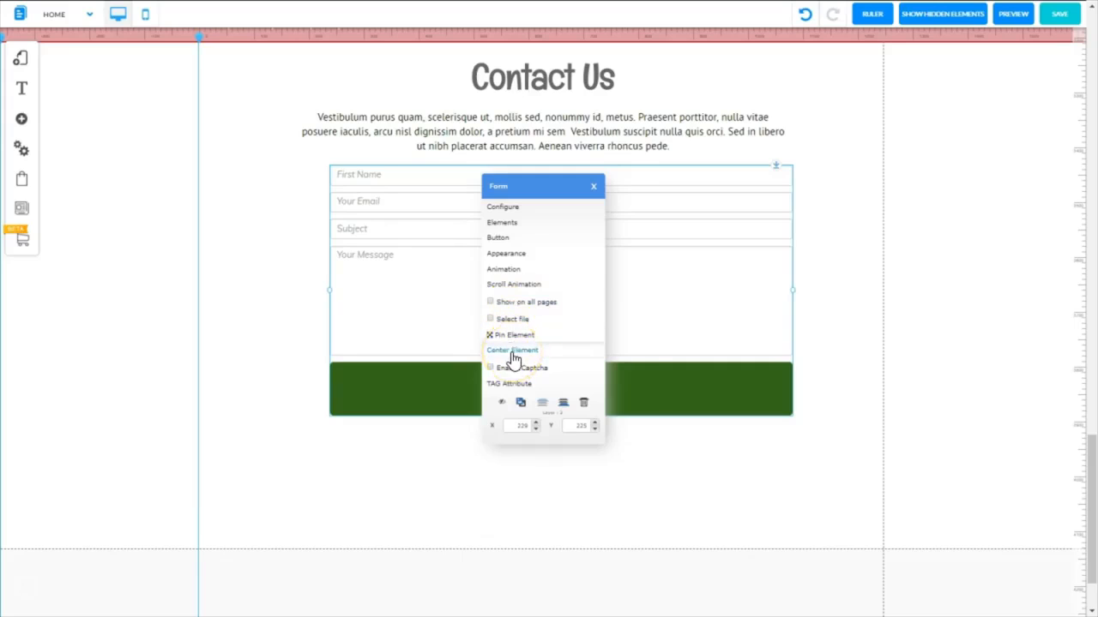
click(512, 352)
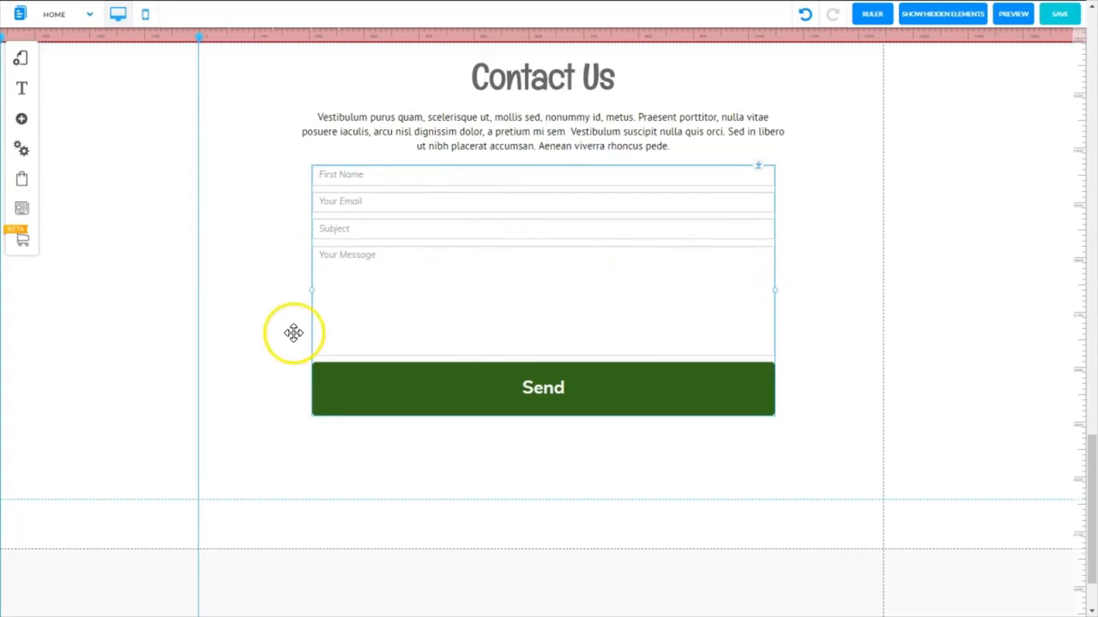
Step: Enter two comma-separated recipient e-mail addresses in the contact form's received email response configuration
click(559, 268)
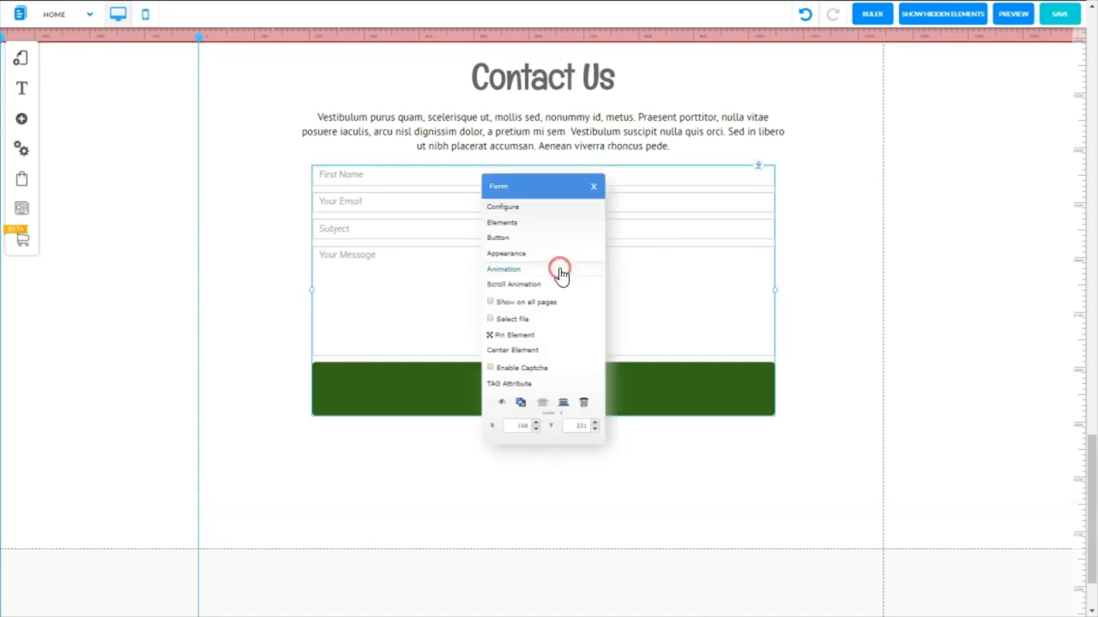
click(506, 210)
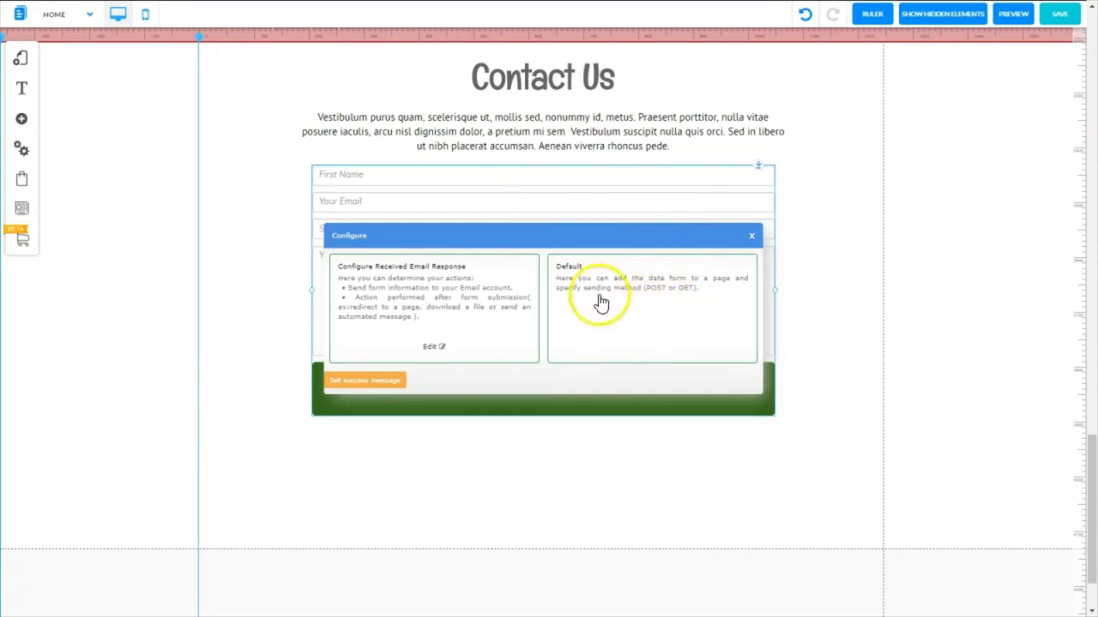
click(429, 349)
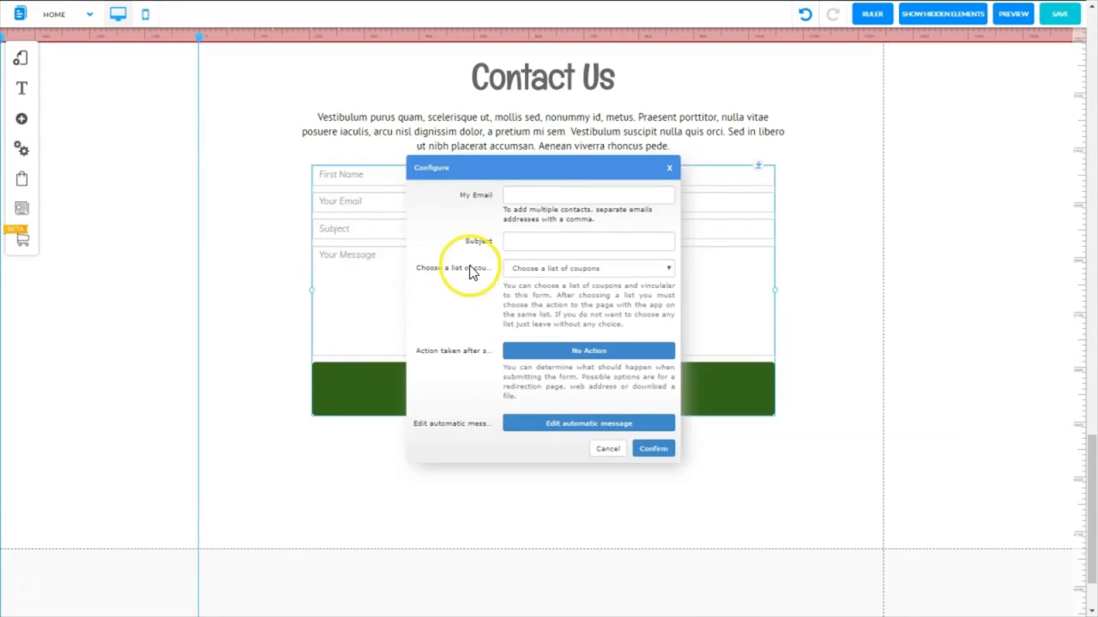
click(511, 195)
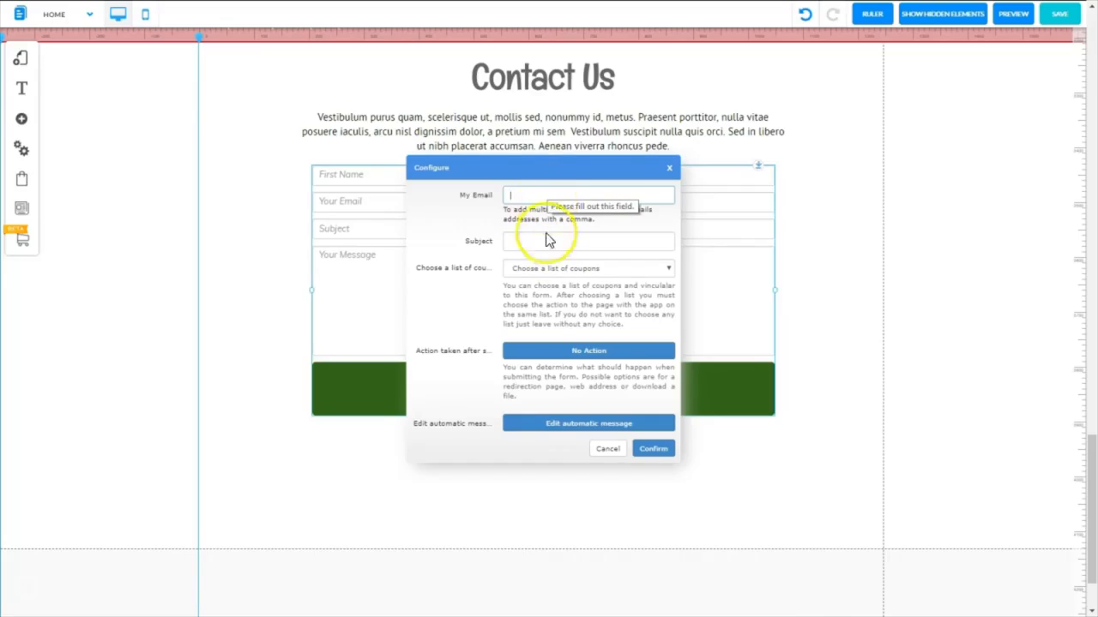
click(520, 423)
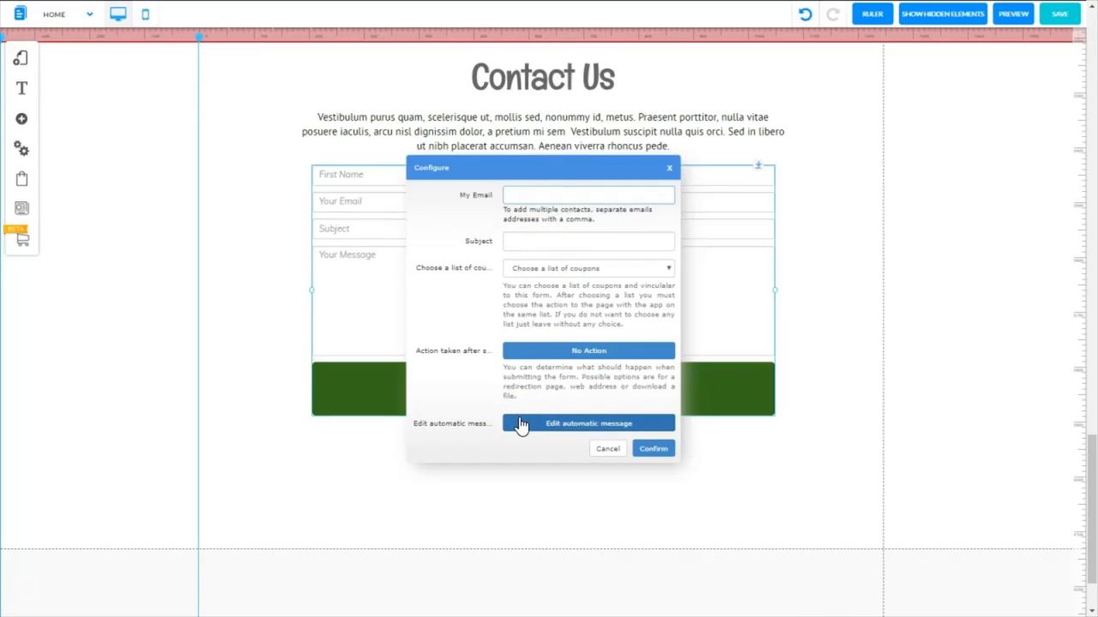
key(ctrl+v)
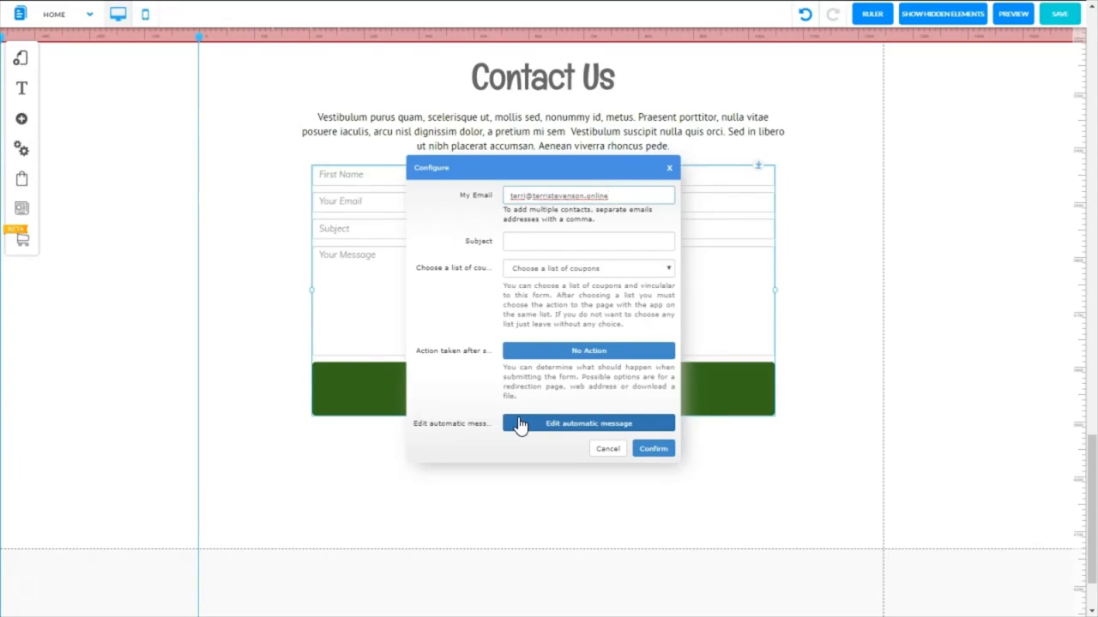
text(,)
key(ctrl+v)
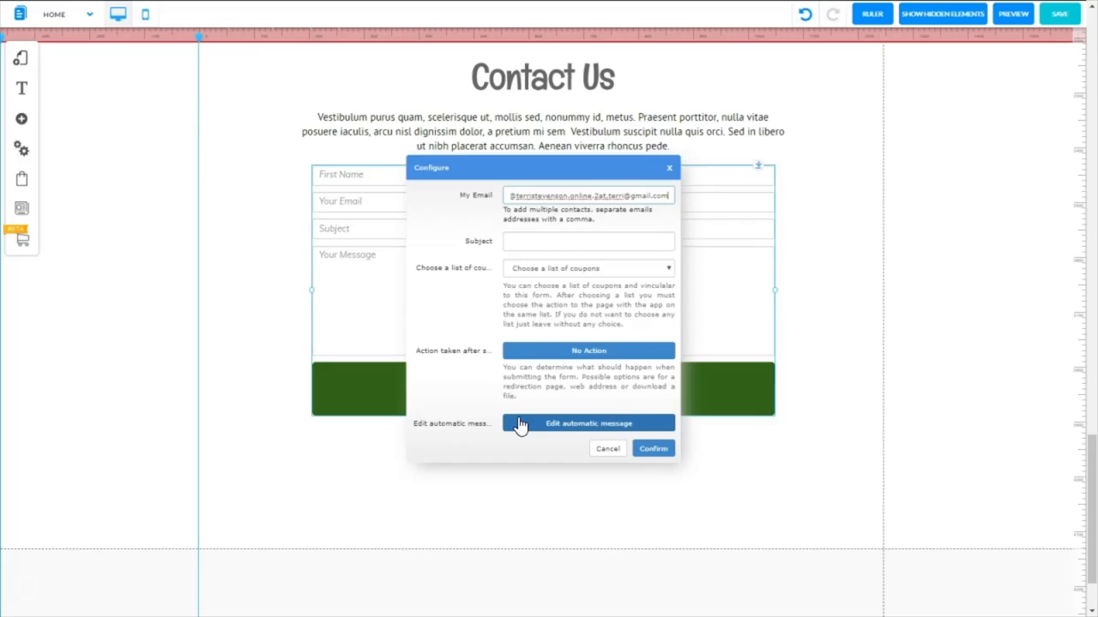
Step: Set the notification e-mail's subject to "Fruit Shop Contact Form" and confirm the response configuration
click(515, 240)
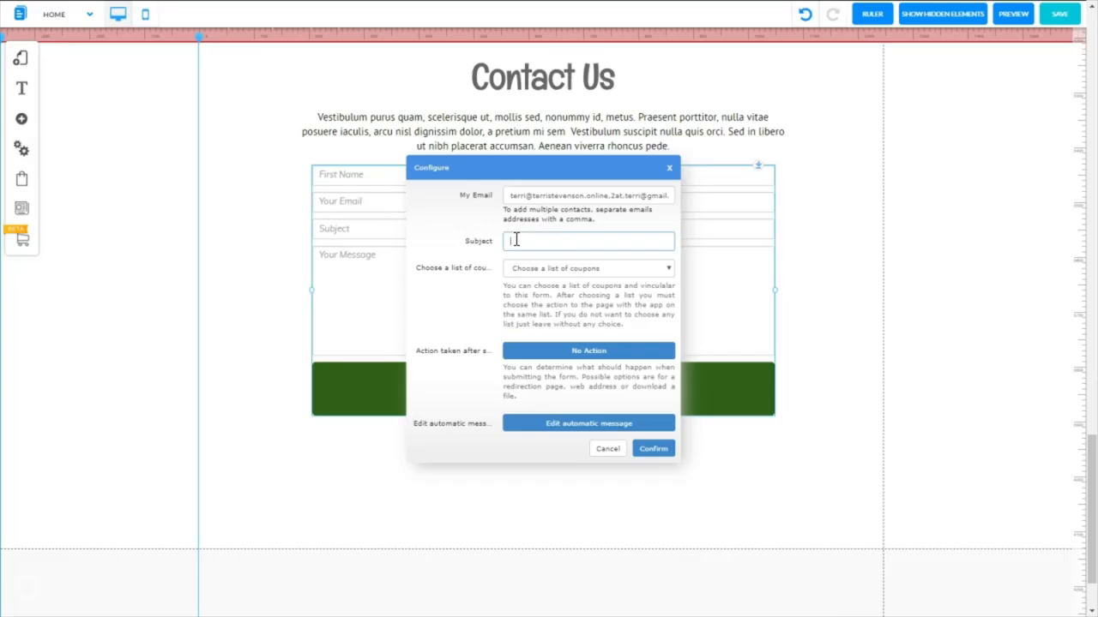
text(Fruit Shop Contact Form)
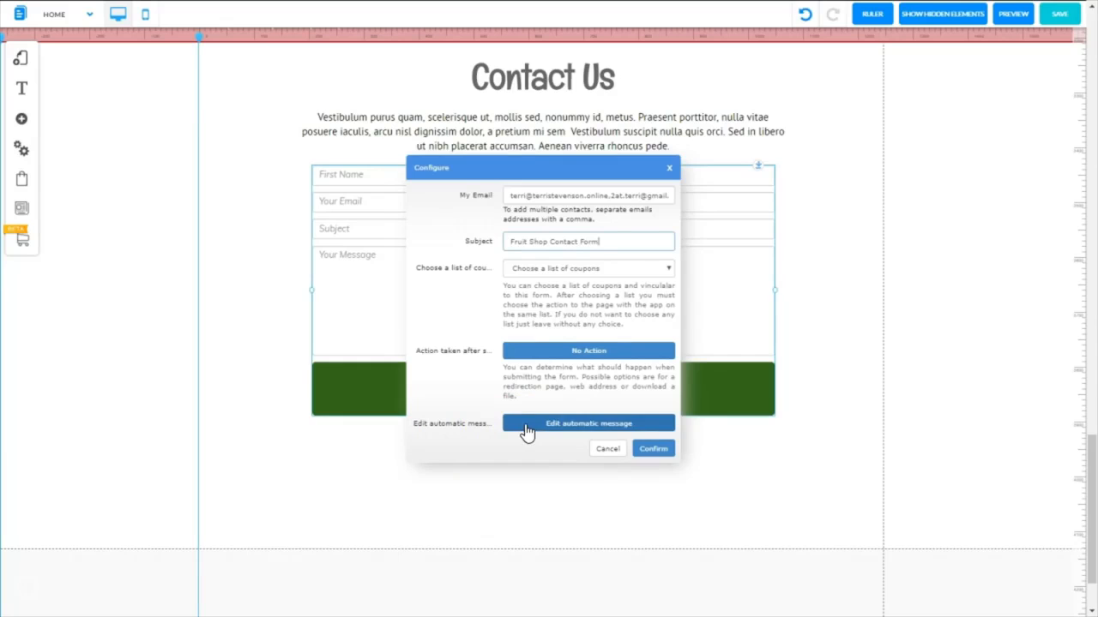
click(656, 452)
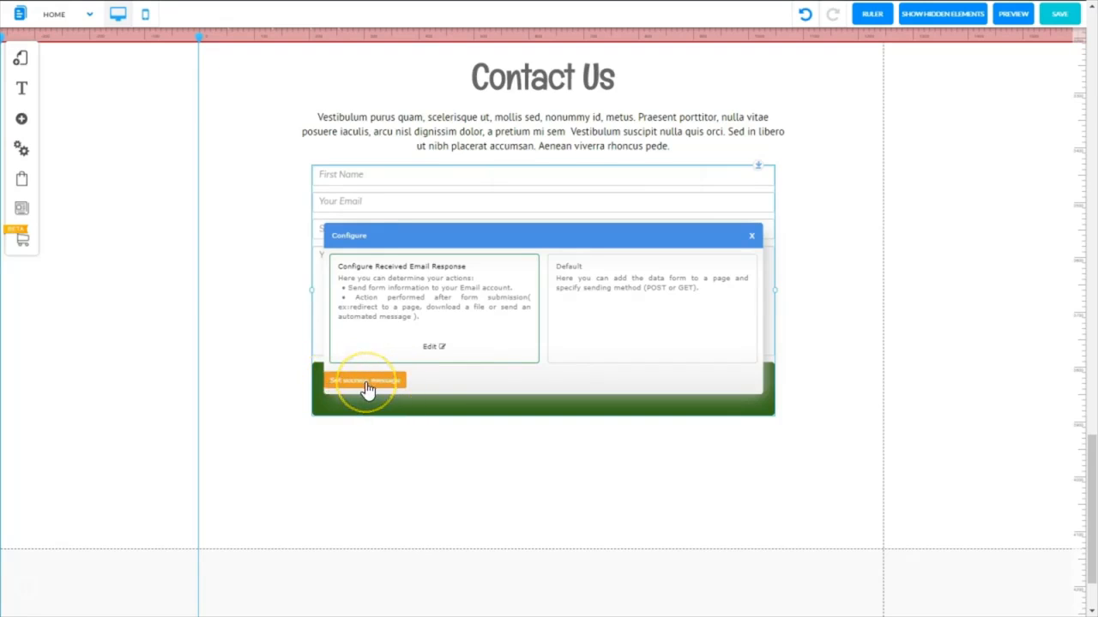
Step: Set the form's success message to "Thank you for your interest. We will respond to your message within 24 hours." followed by "The Fruit Shop Team"
click(366, 382)
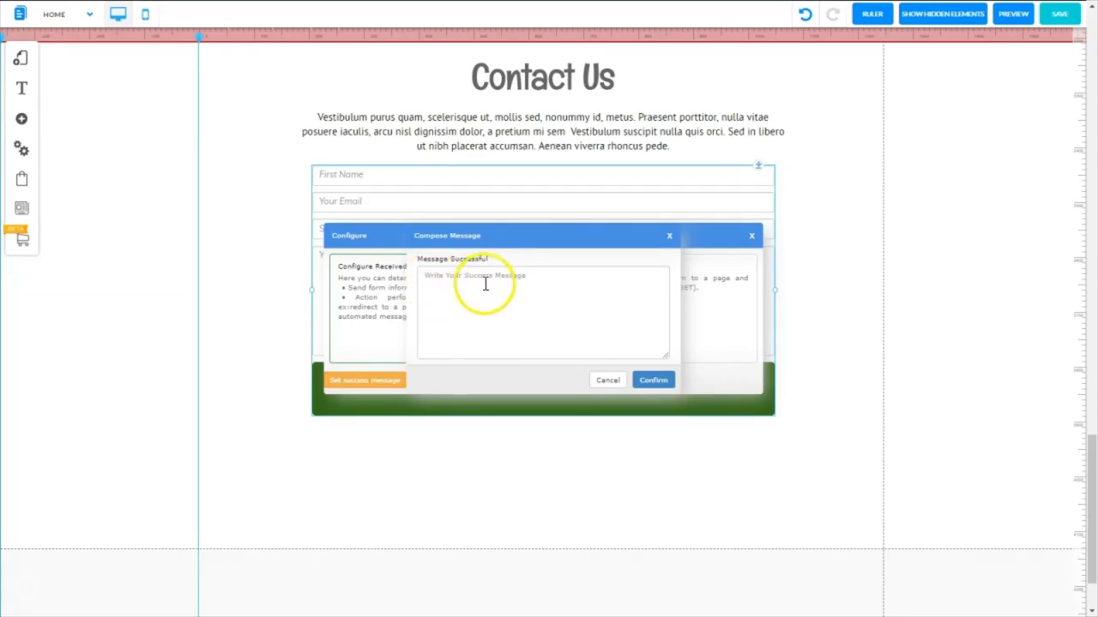
click(443, 301)
text(Thank you for your interest. We will respond to your message within 24 hours.  The Fruit Shop Team)
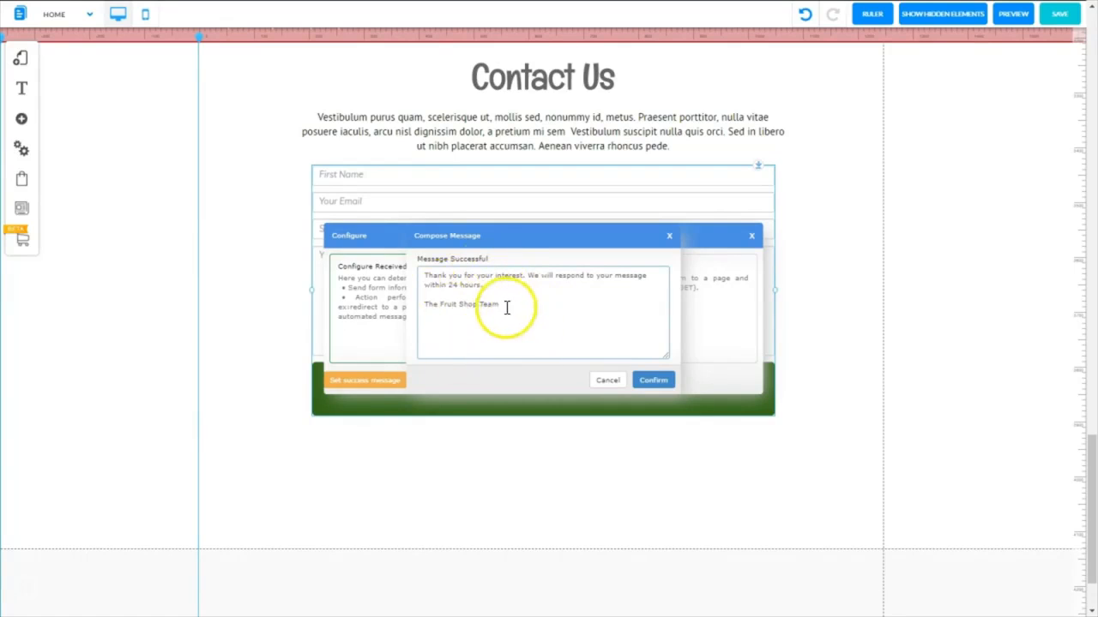
click(660, 381)
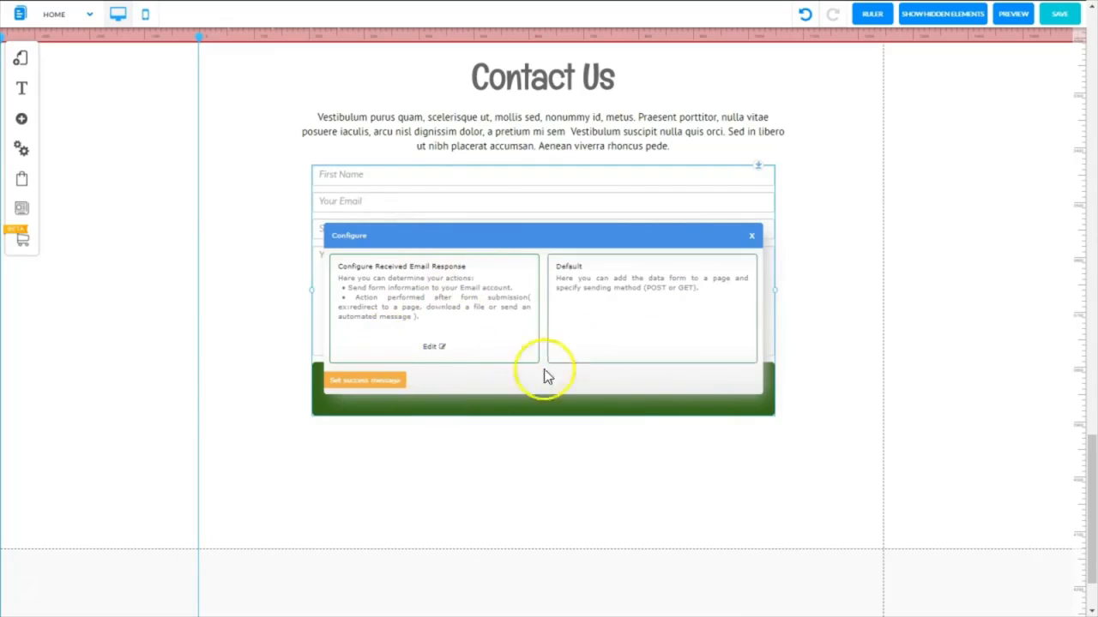
click(752, 236)
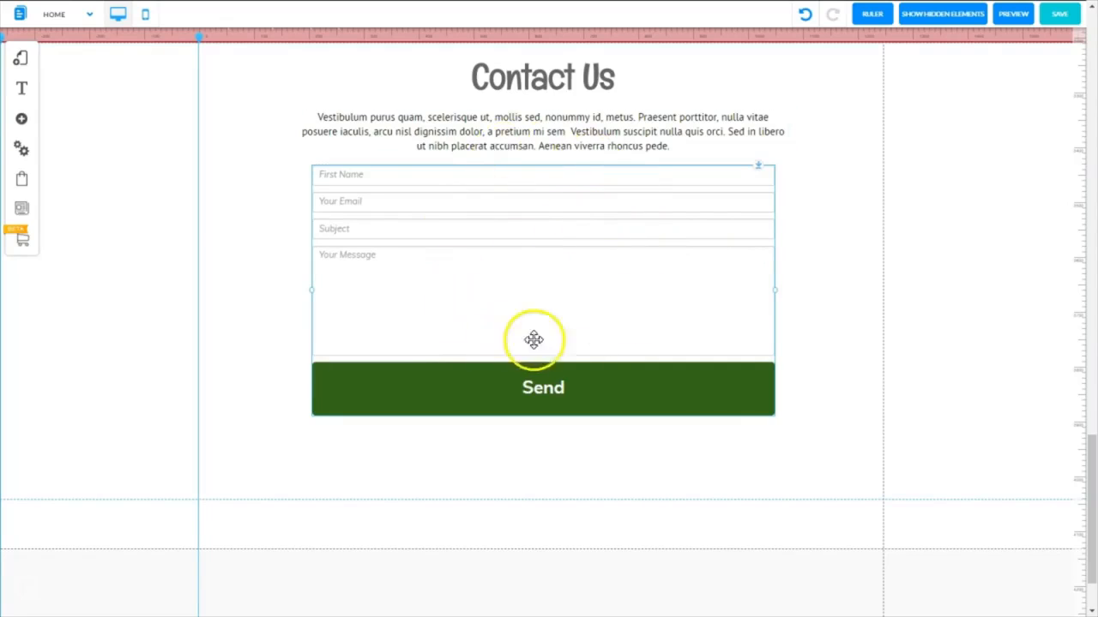
Step: Save the page with the configured contact form and turn off the ruler
click(1061, 14)
click(681, 419)
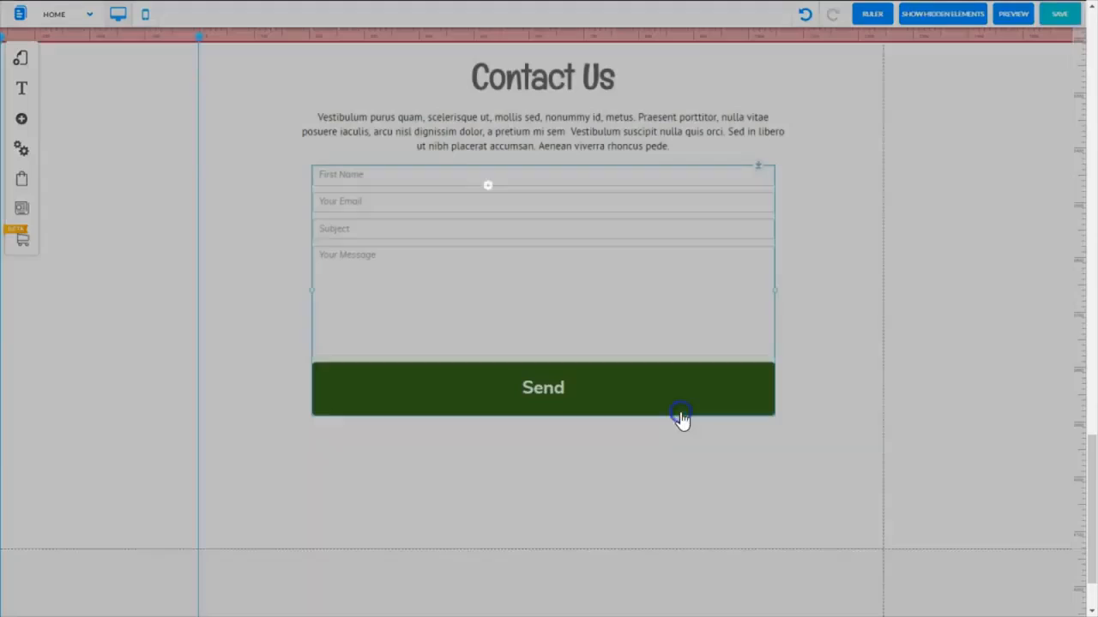
click(882, 17)
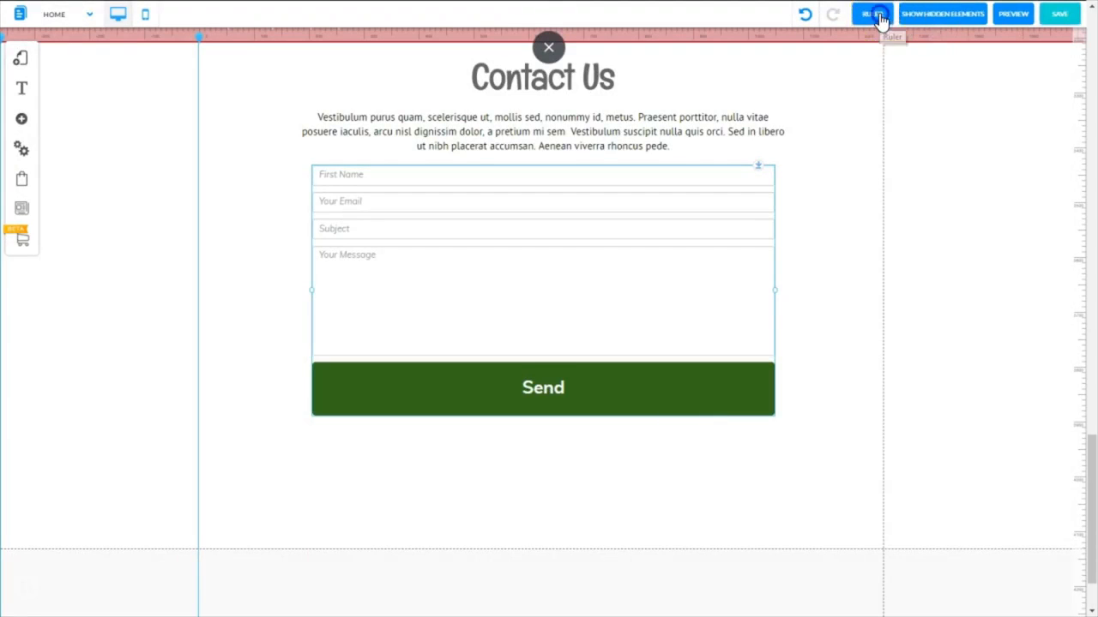
Step: Shorten the white Contact Us section so it ends just below the Send button, and save the page
drag(1091, 493, 1077, 476)
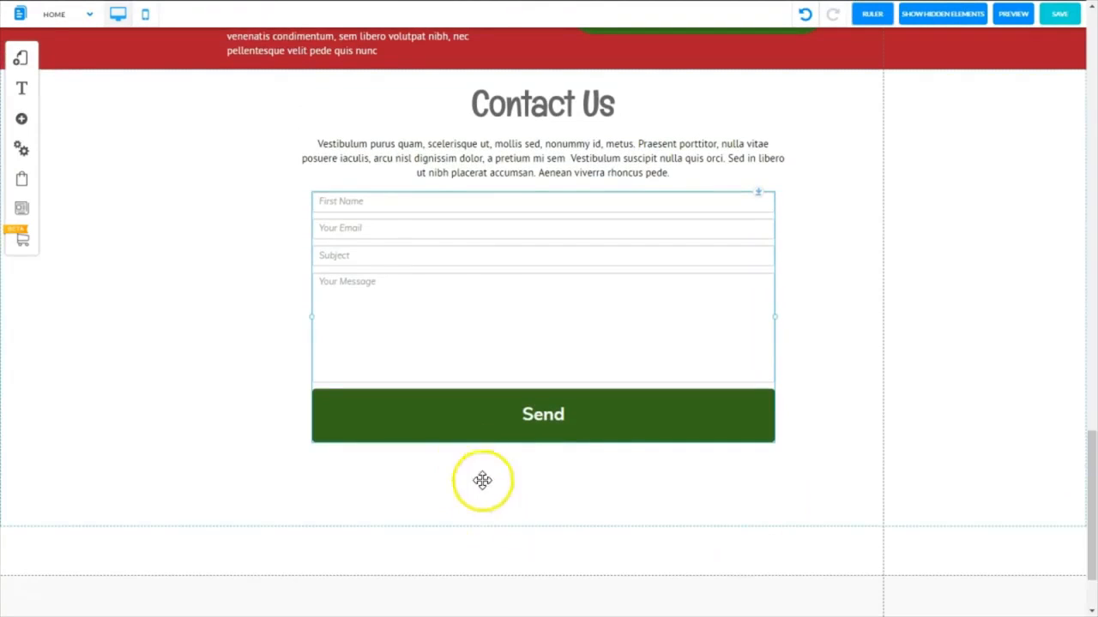
click(532, 523)
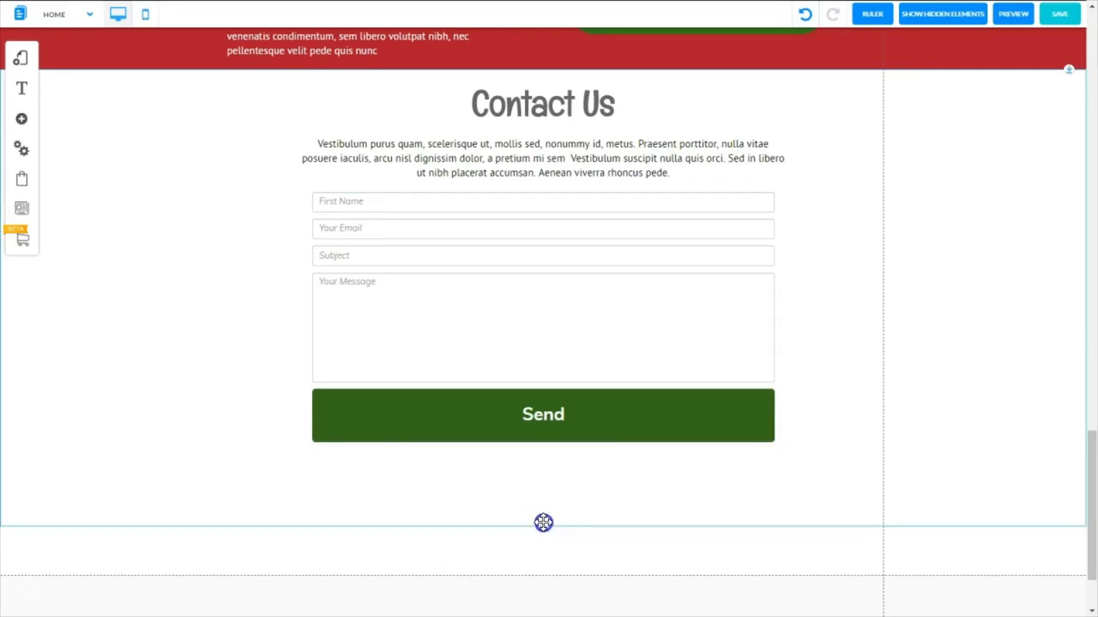
drag(544, 522, 535, 472)
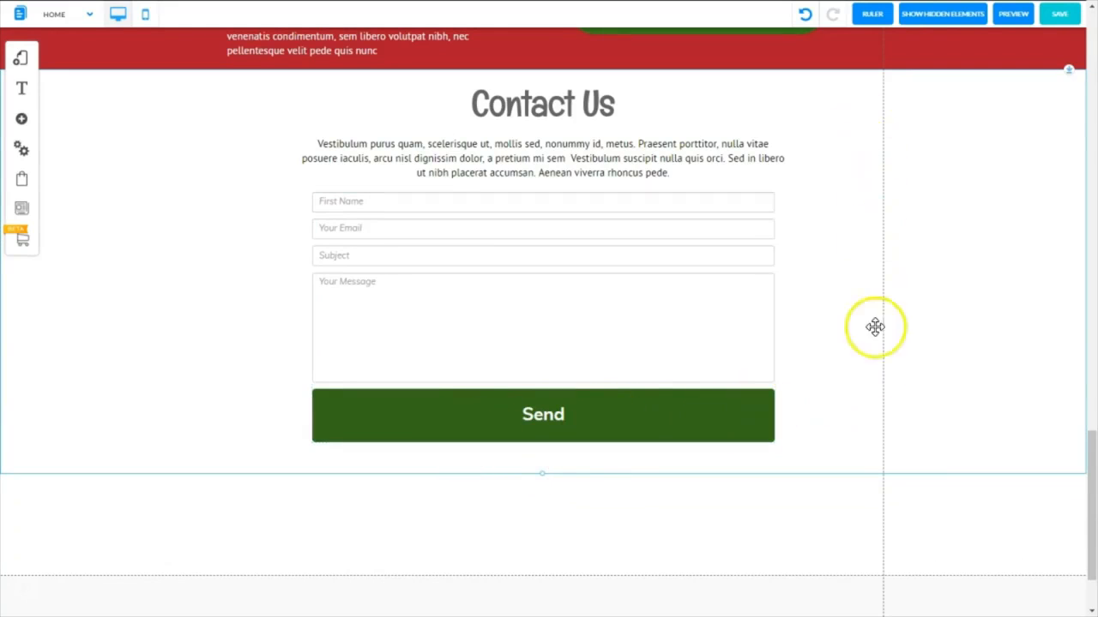
key(ctrl+s)
click(681, 419)
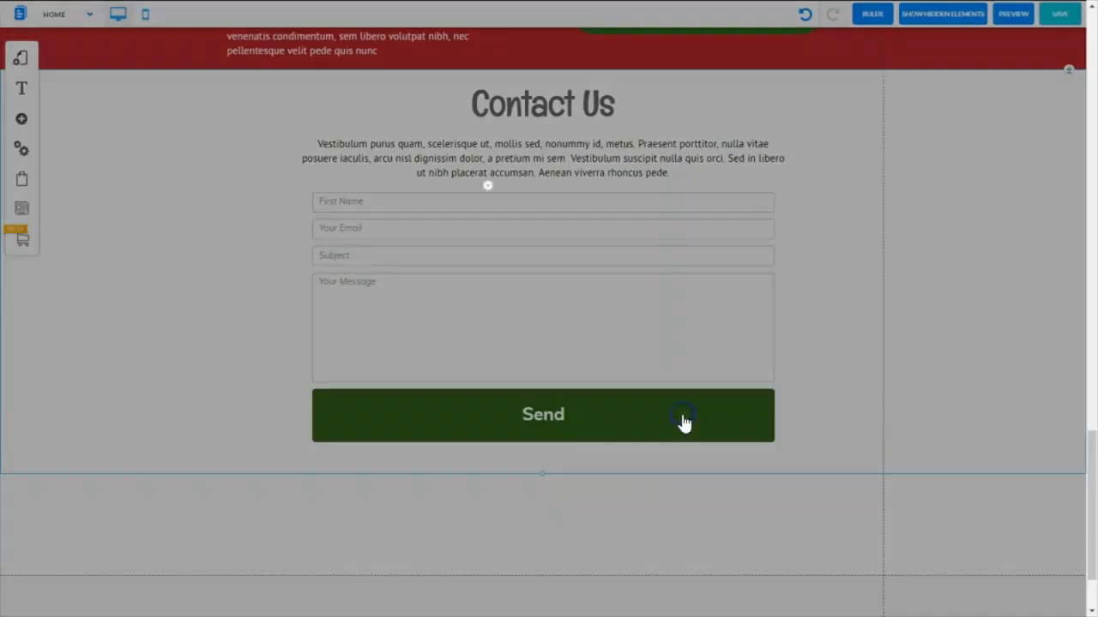